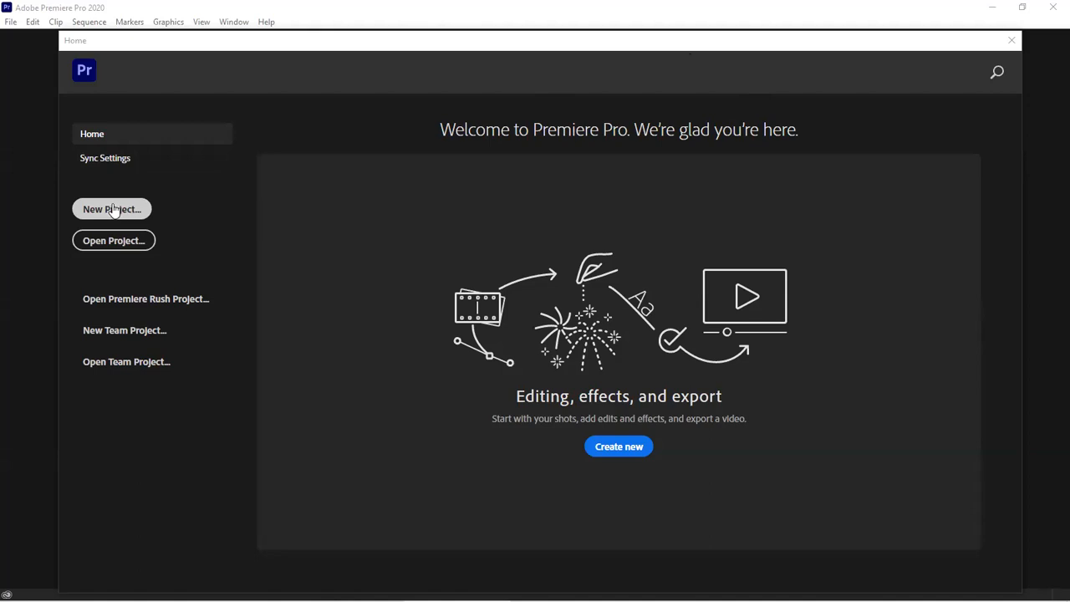
Create a new project named "Class 5" in the default location.
{"action": "left_click", "coordinate": [114, 208]}
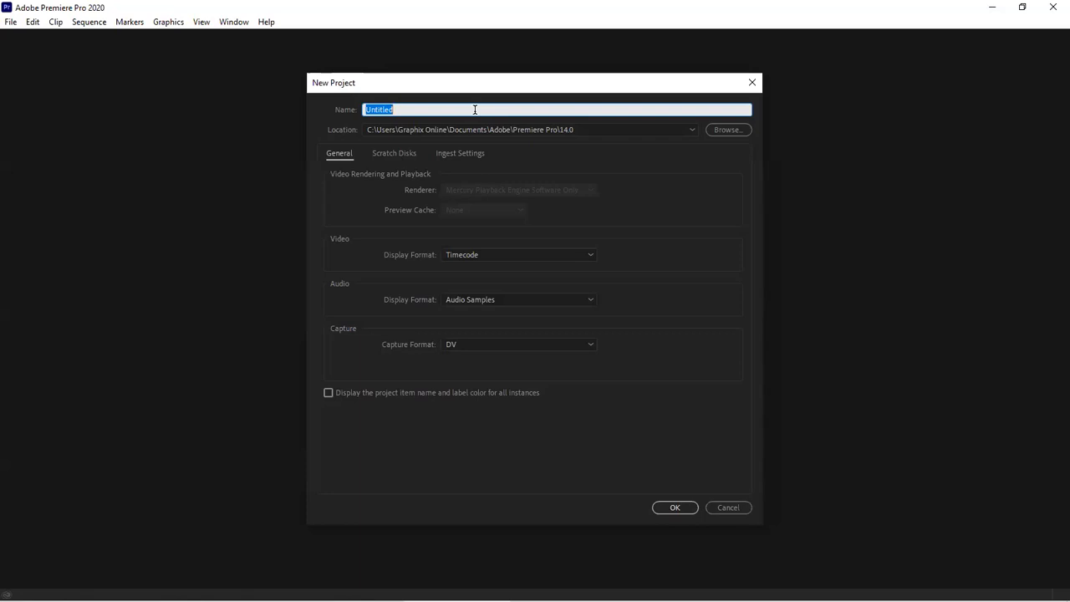
{"action": "type", "text": "Class 5"}
{"action": "key", "text": "Return"}
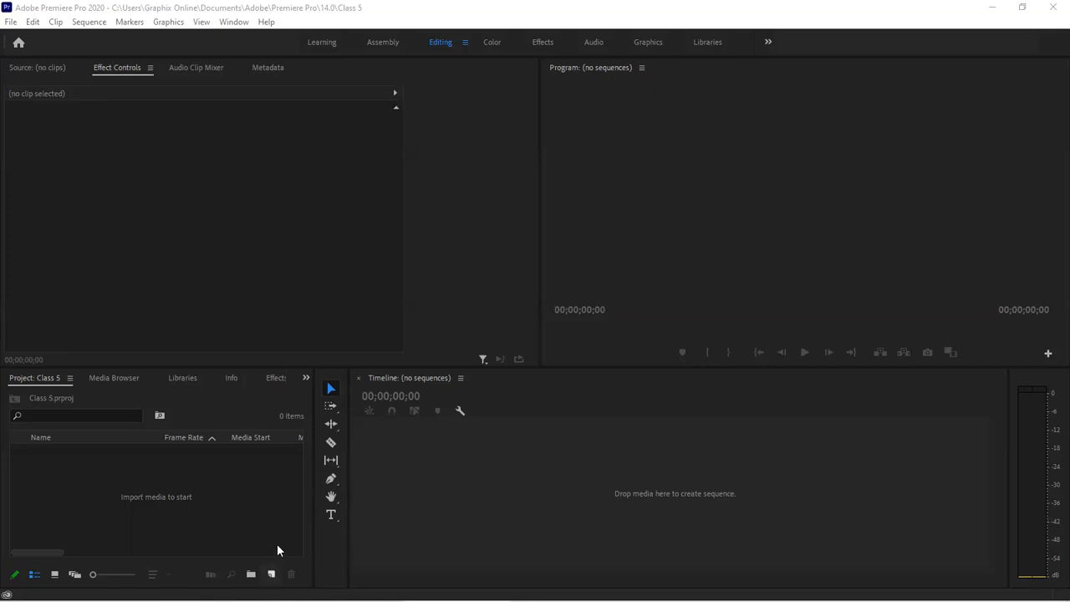
Start a new sequence and set its editing mode to Custom.
{"action": "left_click", "coordinate": [270, 574]}
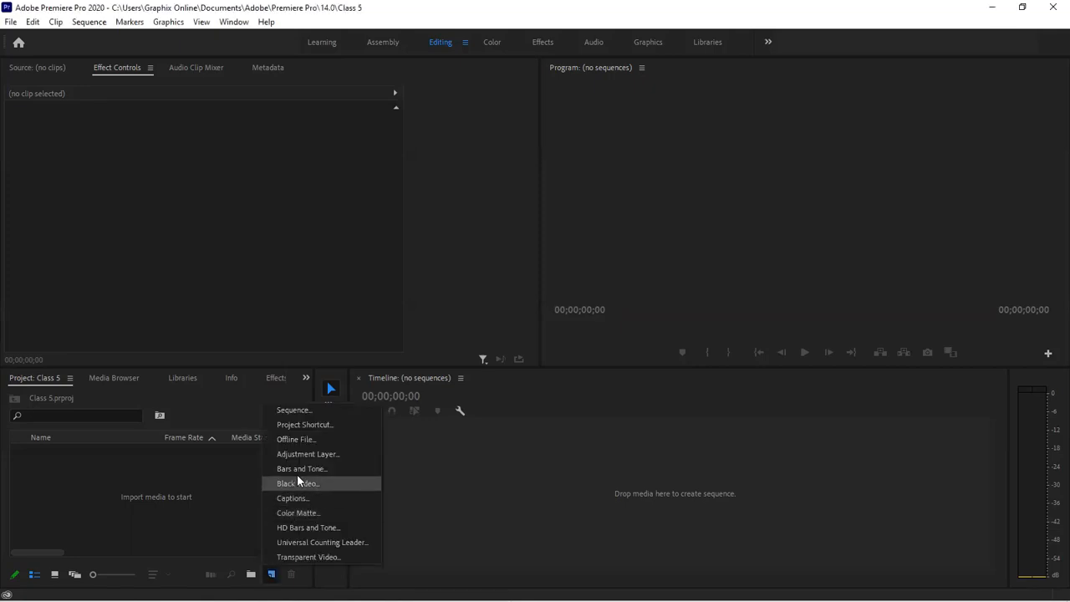
{"action": "left_click", "coordinate": [306, 420]}
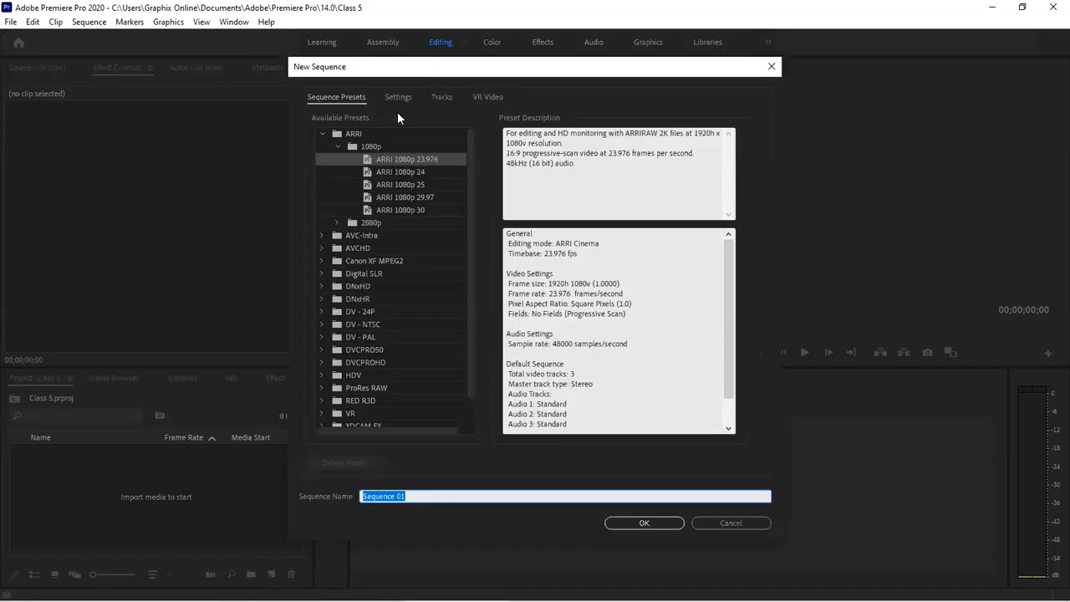
{"action": "left_click", "coordinate": [400, 98]}
{"action": "left_click", "coordinate": [466, 119]}
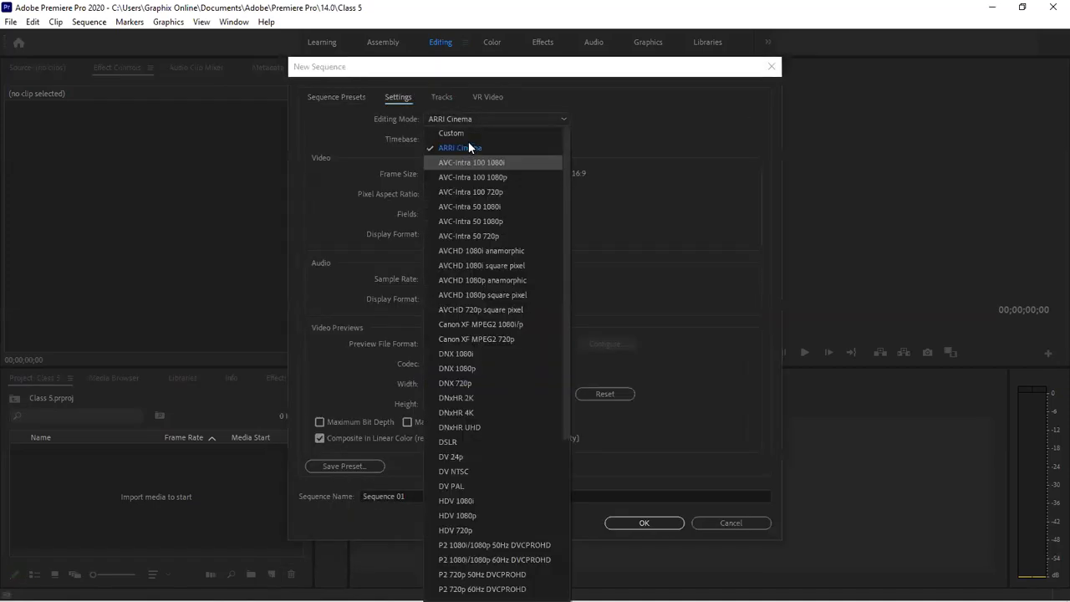
{"action": "left_click", "coordinate": [471, 133]}
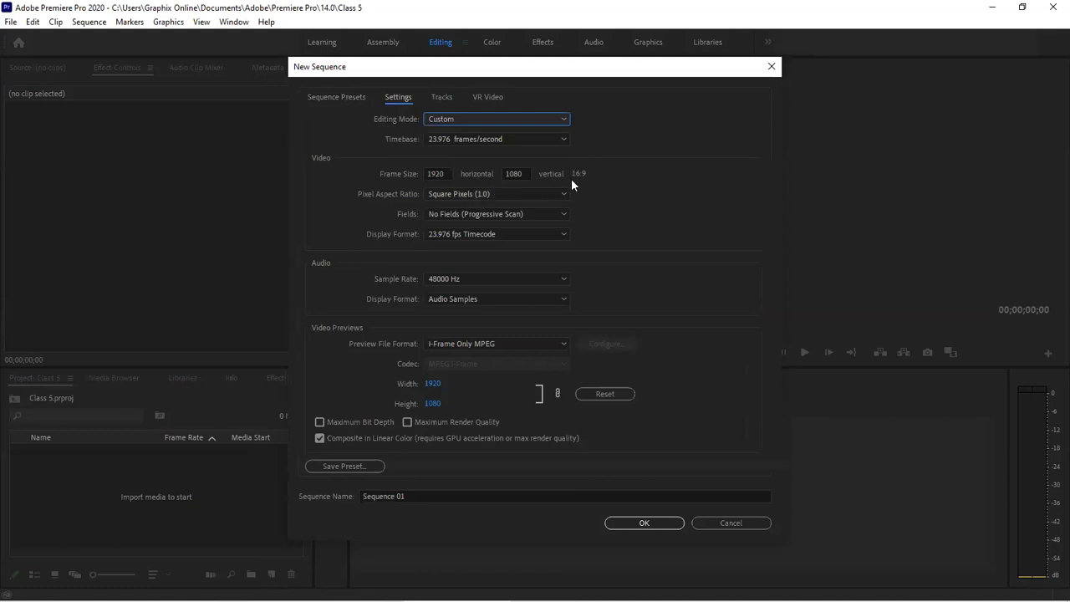
{"action": "left_click", "coordinate": [447, 173]}
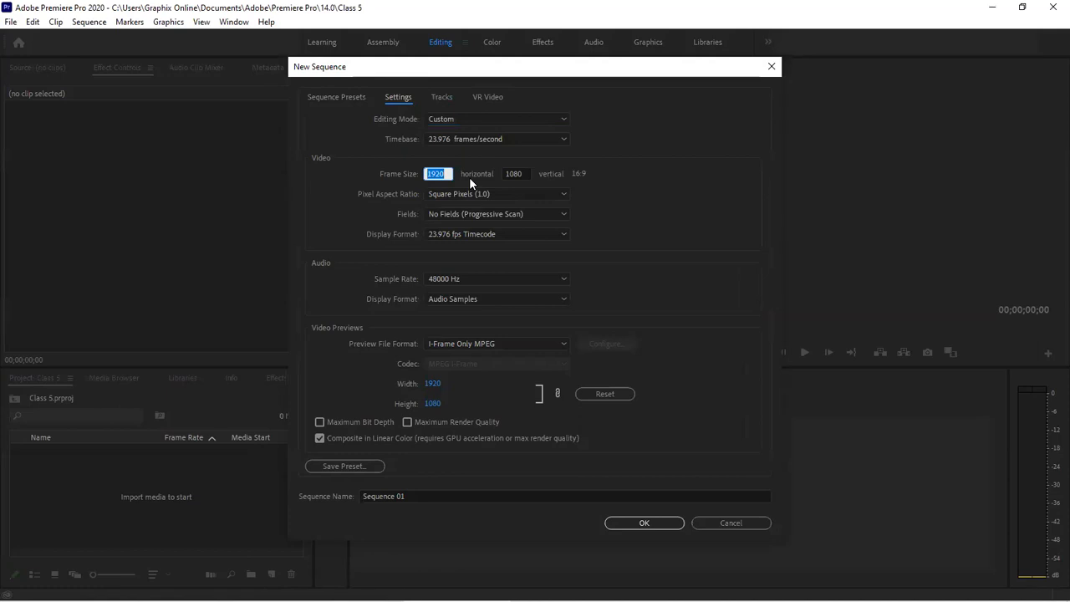
{"action": "type", "text": "1080"}
{"action": "key", "text": "BackSpace"}
{"action": "key", "text": "BackSpace"}
{"action": "key", "text": "BackSpace"}
{"action": "key", "text": "BackSpace"}
{"action": "type", "text": "24"}
{"action": "left_click", "coordinate": [525, 171]}
{"action": "type", "text": "24"}
Set the new sequence's frame size to 720 horizontal by 1280 vertical.
{"action": "left_click", "coordinate": [439, 171]}
{"action": "double_click", "coordinate": [439, 172]}
{"action": "type", "text": "720"}
{"action": "key", "text": "Tab"}
{"action": "type", "text": "1280"}
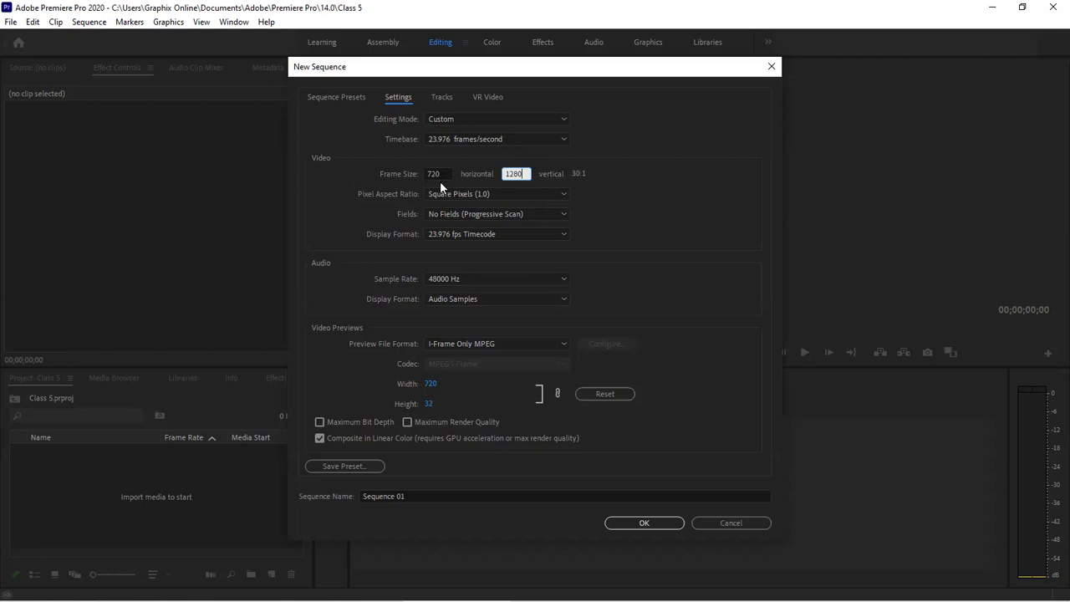
{"action": "left_click", "coordinate": [452, 234]}
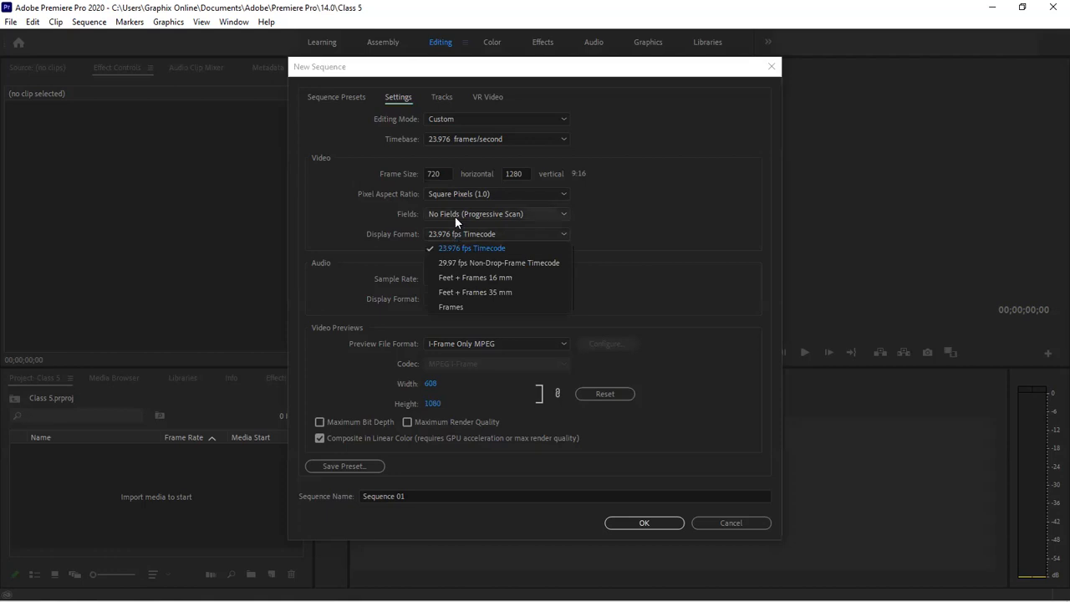
{"action": "left_click", "coordinate": [455, 219]}
{"action": "left_click", "coordinate": [487, 214]}
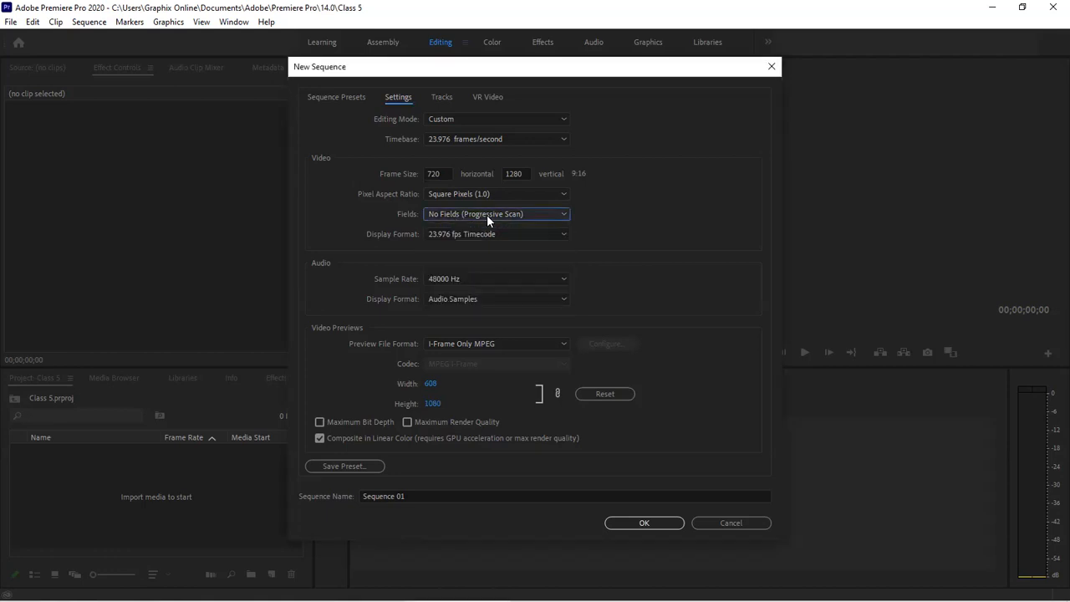
{"action": "key", "text": "Tab"}
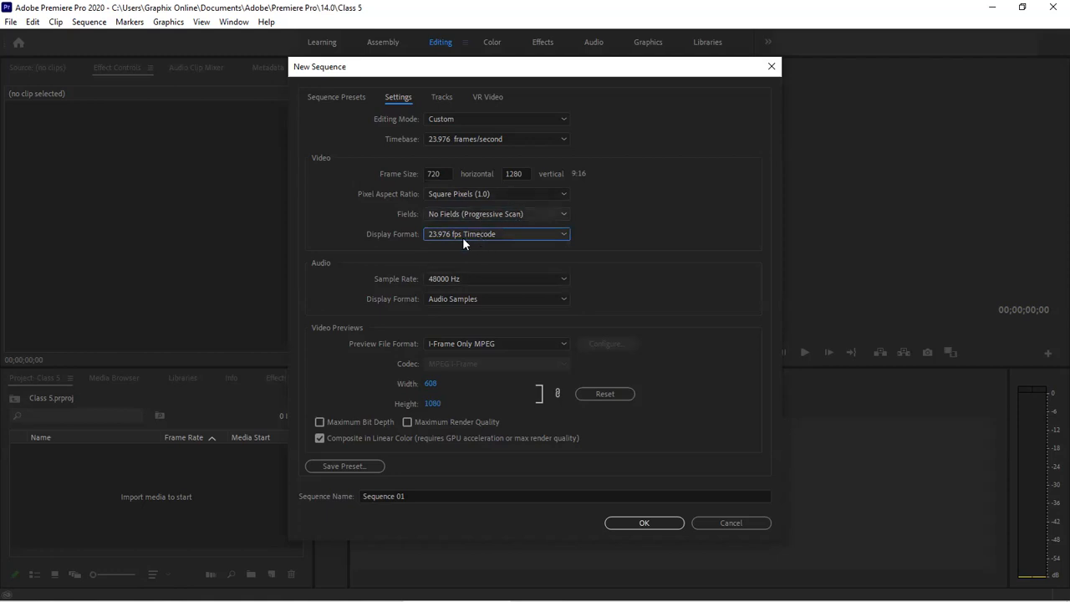
Set the timebase to 25.00 frames/second and create the sequence.
{"action": "left_click", "coordinate": [517, 137]}
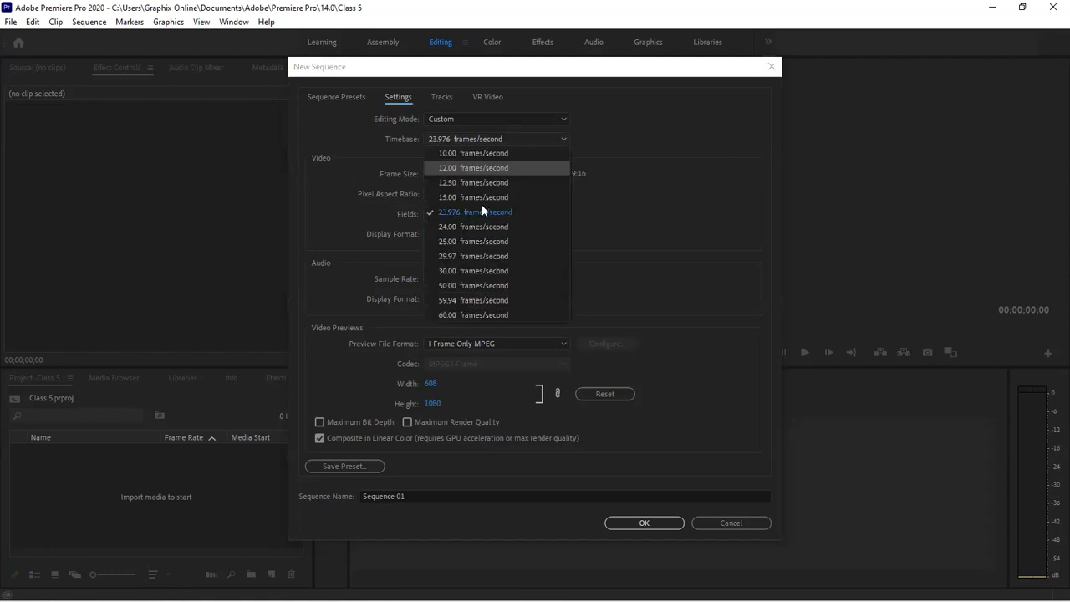
{"action": "left_click", "coordinate": [471, 241]}
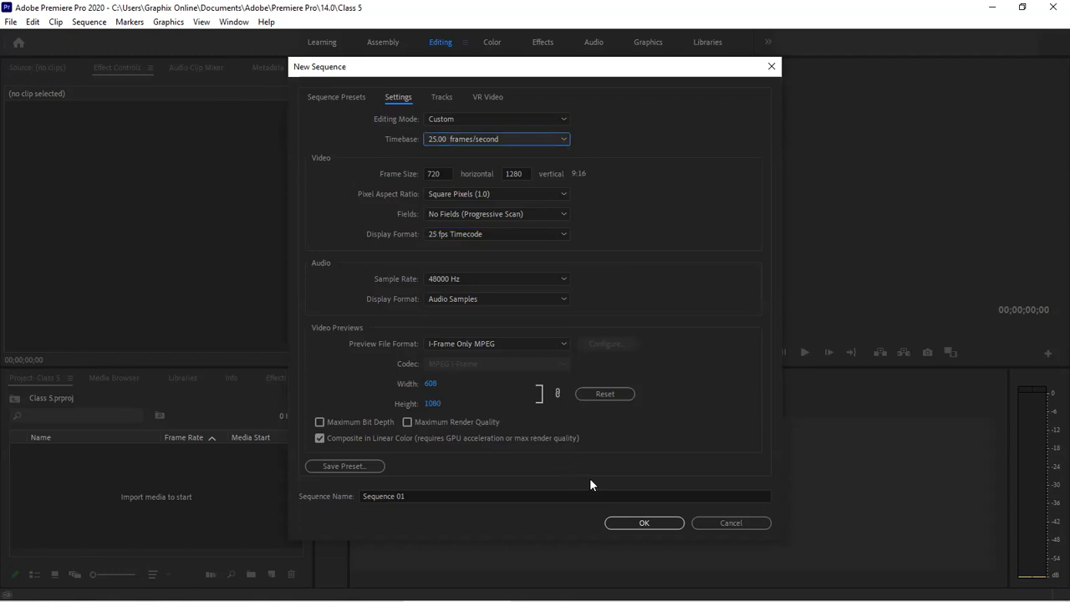
{"action": "left_click", "coordinate": [644, 523]}
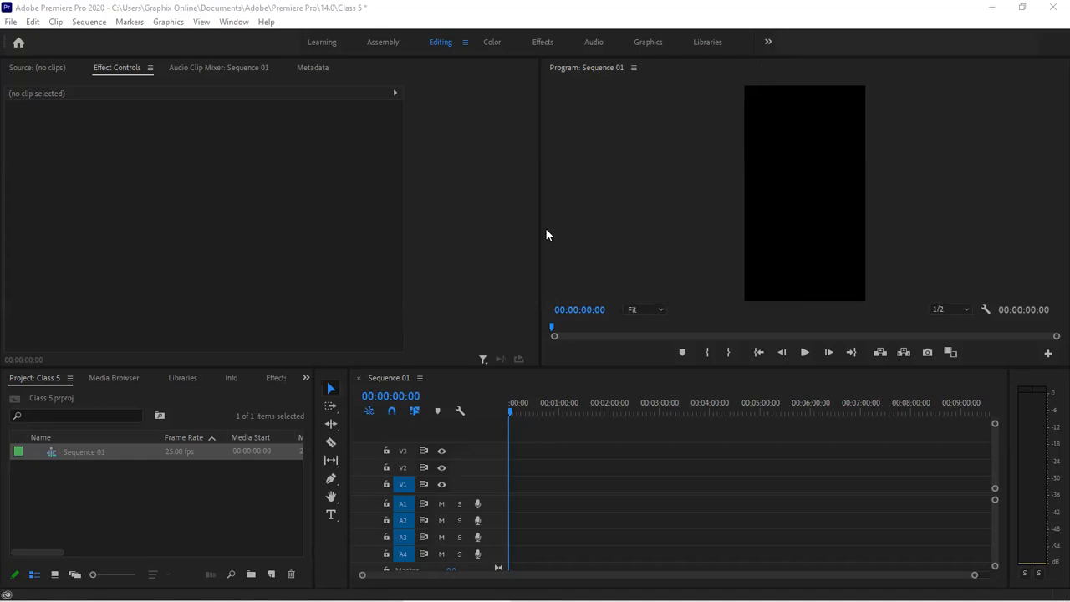
Enlarge the Program monitor by narrowing the Effect Controls area and shrinking the timeline's height.
{"action": "left_click_drag", "start_coordinate": [329, 233], "coordinate": [298, 234]}
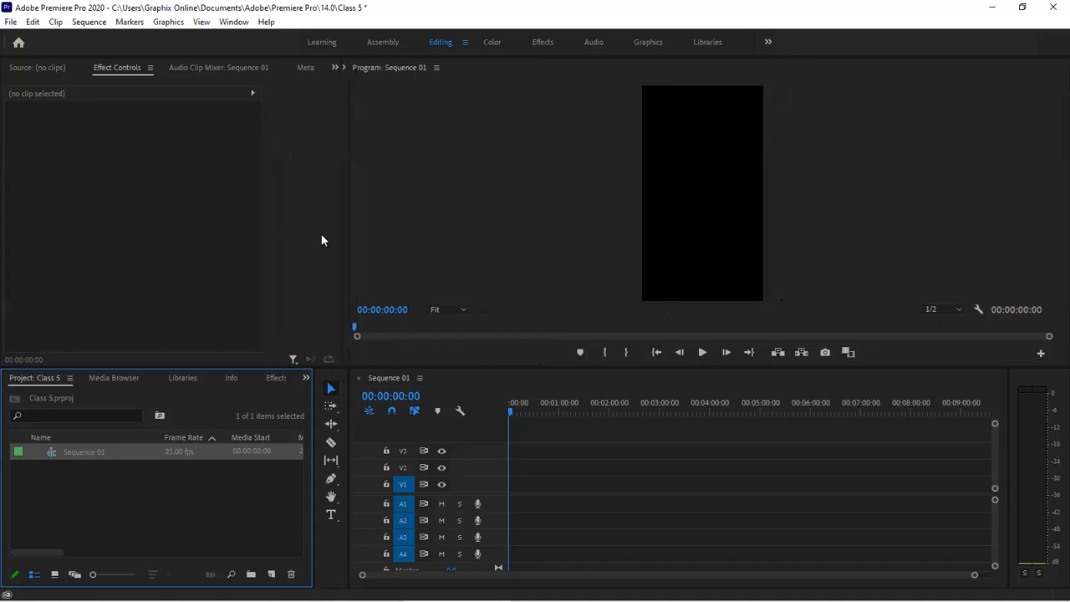
{"action": "left_click_drag", "start_coordinate": [519, 366], "coordinate": [515, 432]}
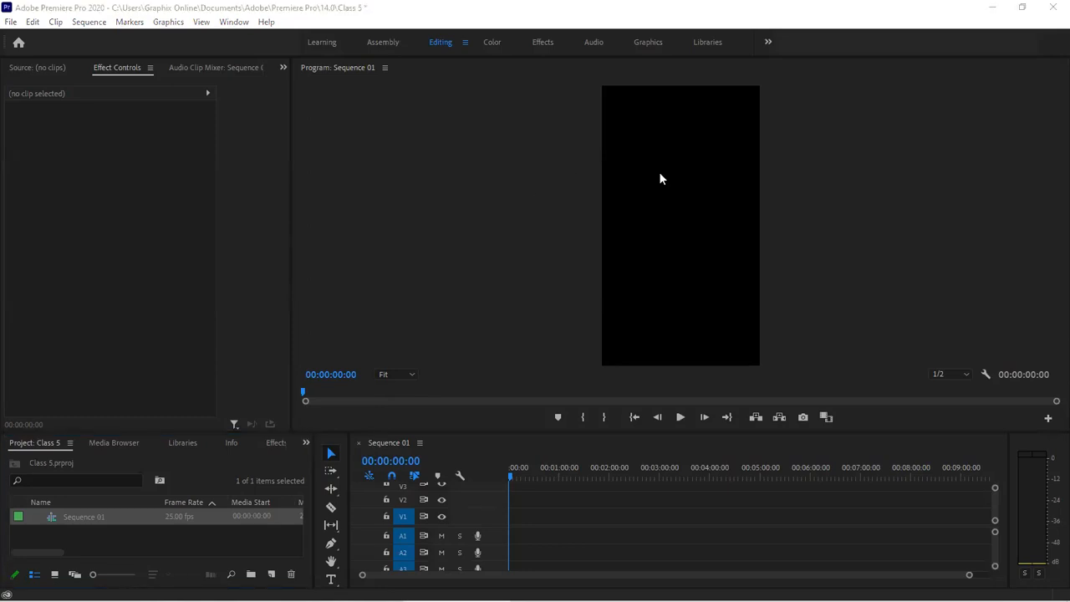
Create a 720 by 1280 color matte at 25.00 fps in a muted teal with a hue of about 170°.
{"action": "left_click", "coordinate": [271, 573]}
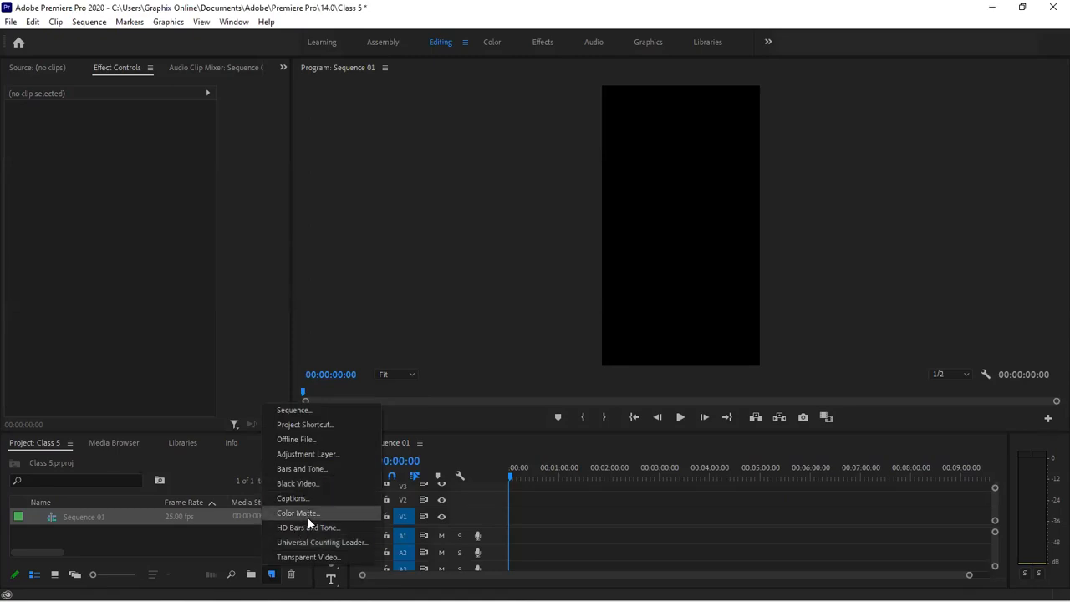
{"action": "key", "text": "Return"}
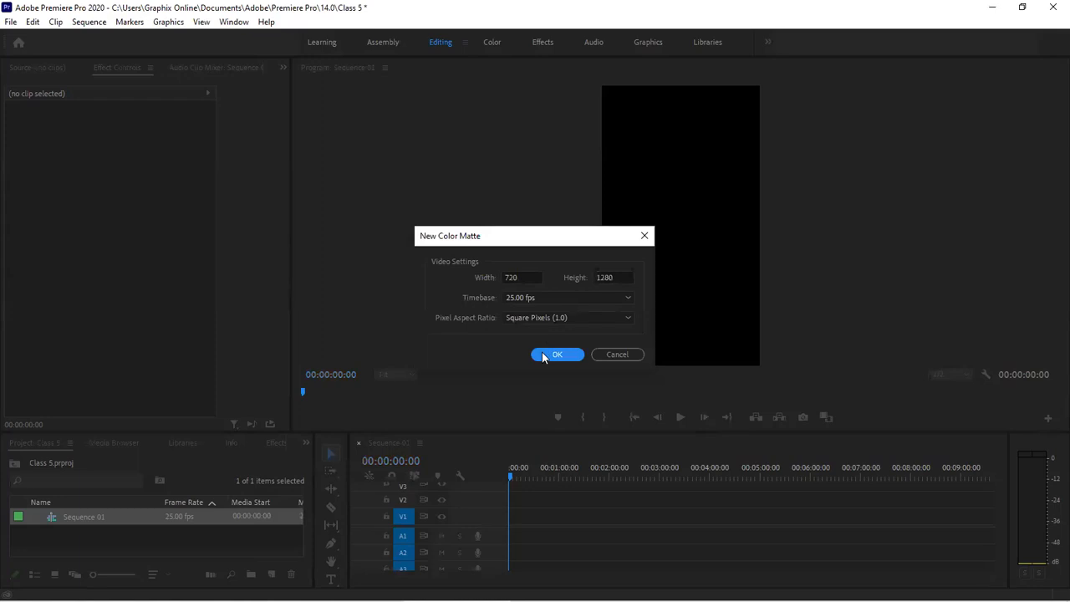
{"action": "left_click", "coordinate": [542, 356]}
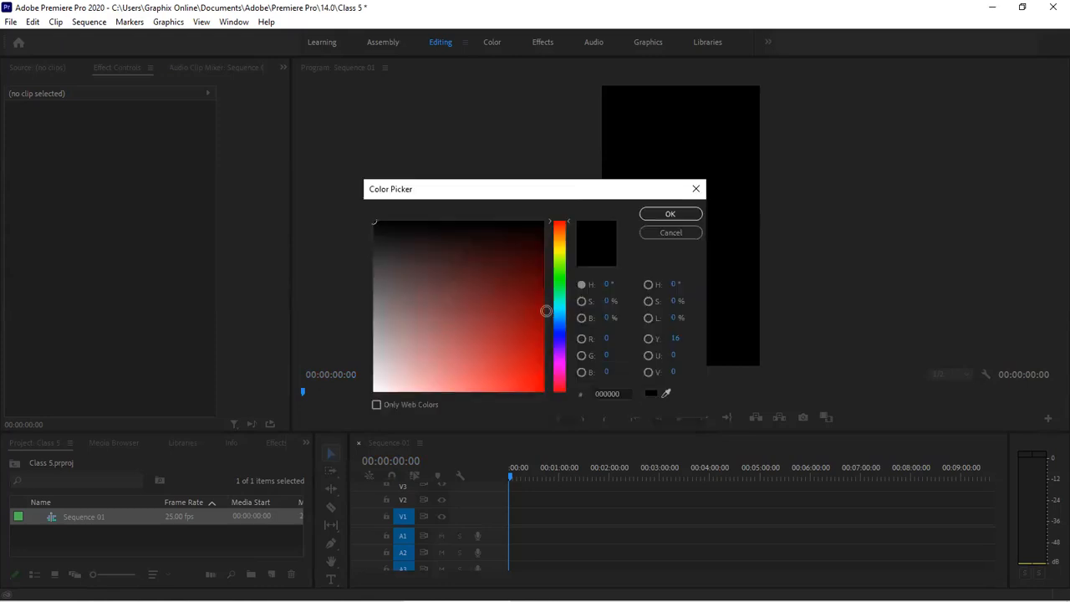
{"action": "left_click", "coordinate": [559, 301]}
{"action": "left_click", "coordinate": [463, 313]}
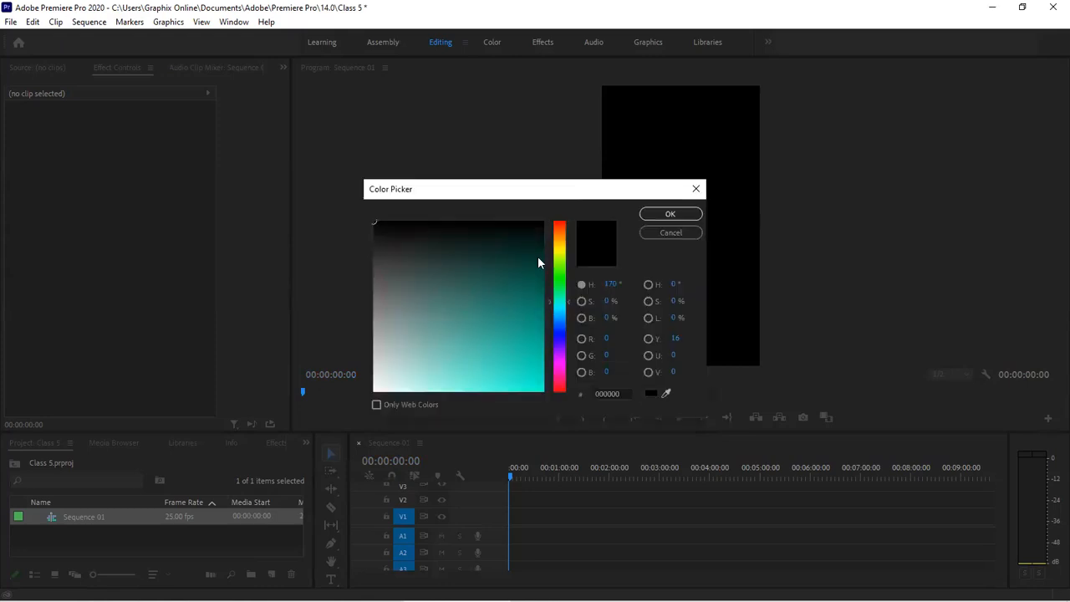
{"action": "left_click", "coordinate": [661, 215]}
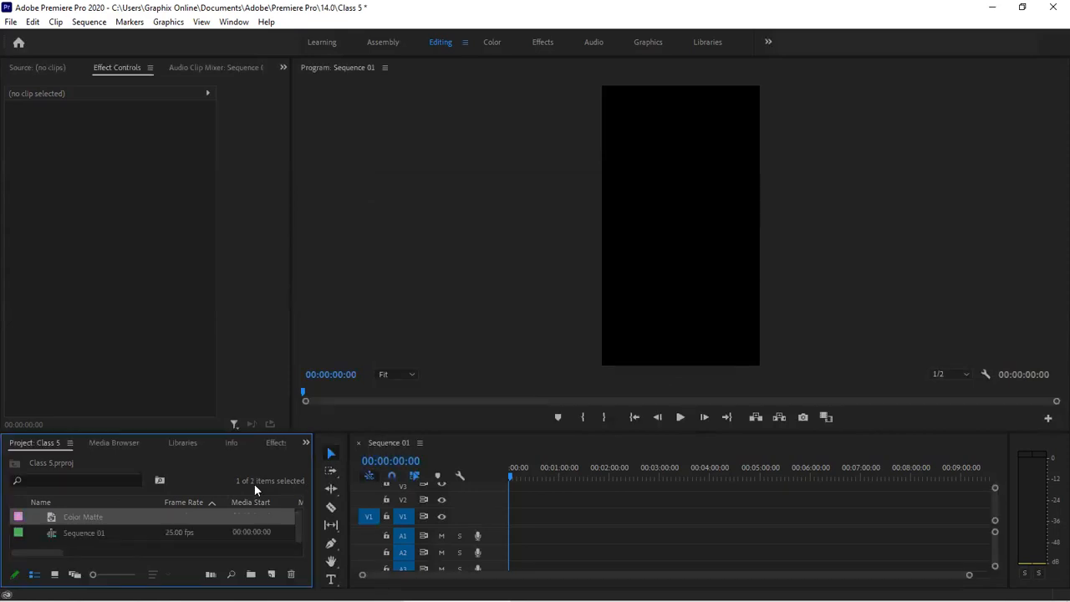
Place the color matte on video track V1 at the start of Sequence 01.
{"action": "left_click_drag", "start_coordinate": [102, 517], "coordinate": [511, 516]}
{"action": "scroll", "coordinate": [511, 519], "scroll_direction": "up", "scroll_amount": 5}
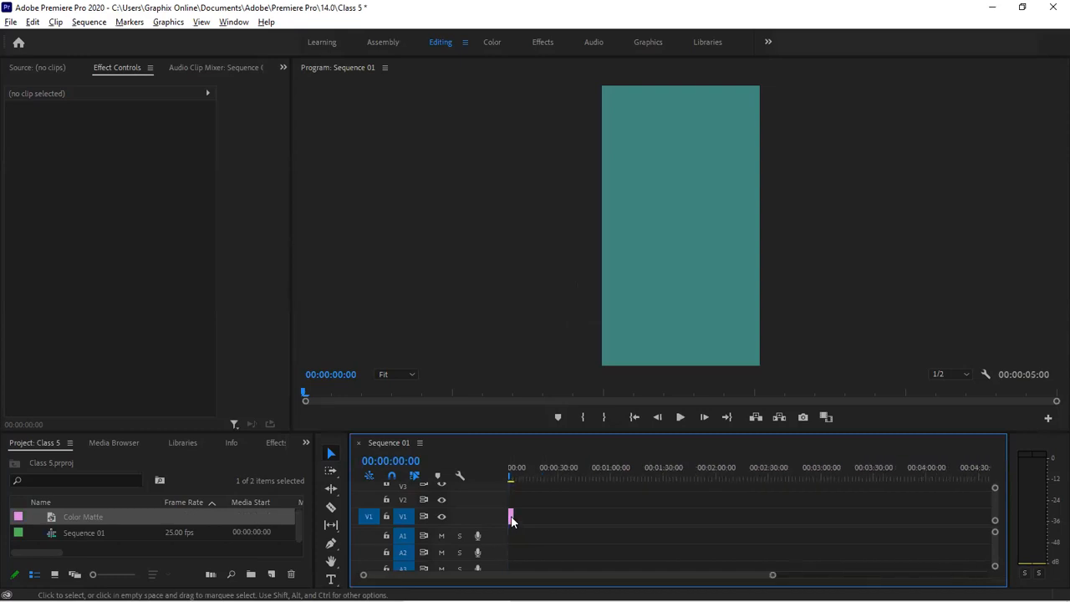
{"action": "scroll", "coordinate": [512, 520], "scroll_direction": "up", "scroll_amount": 4}
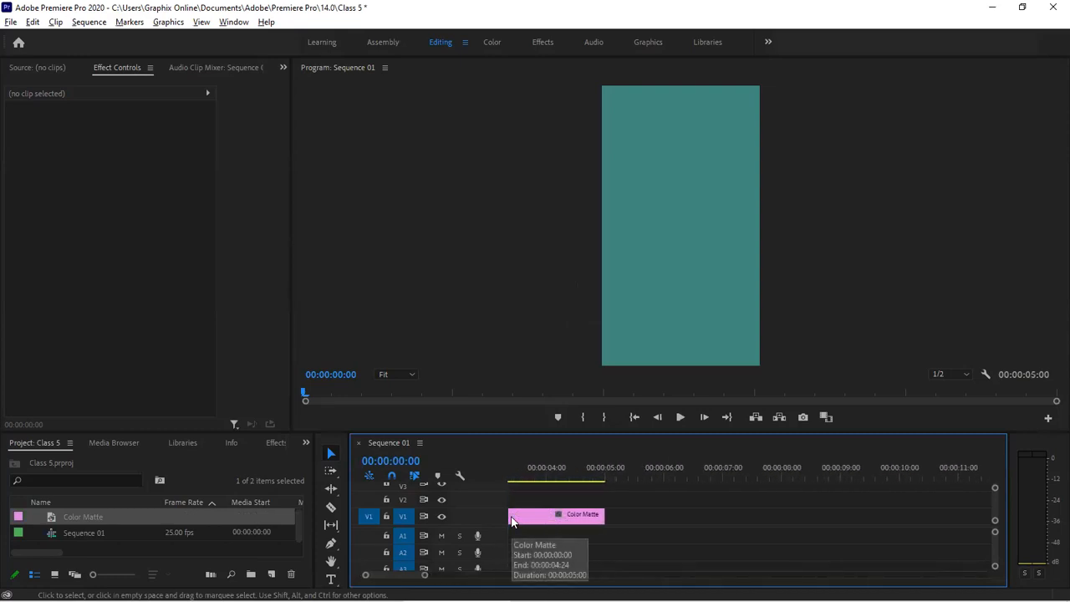
{"action": "scroll", "coordinate": [512, 520], "scroll_direction": "up", "scroll_amount": 2}
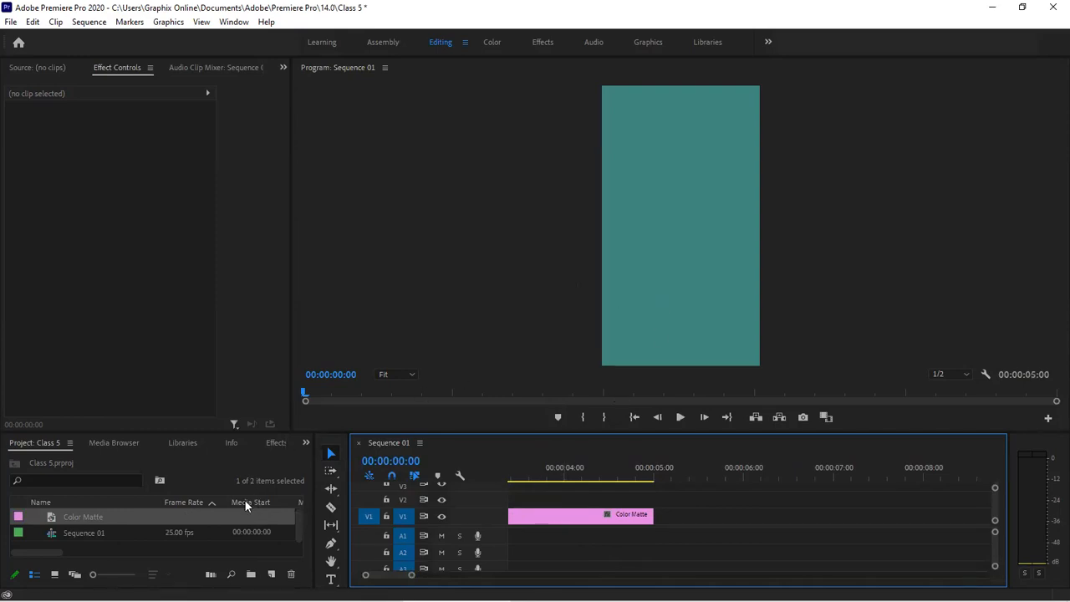
Import the vertical video of pink flowers from the videos folder inside pp on the Desktop.
{"action": "left_click", "coordinate": [198, 549]}
{"action": "double_click", "coordinate": [197, 546]}
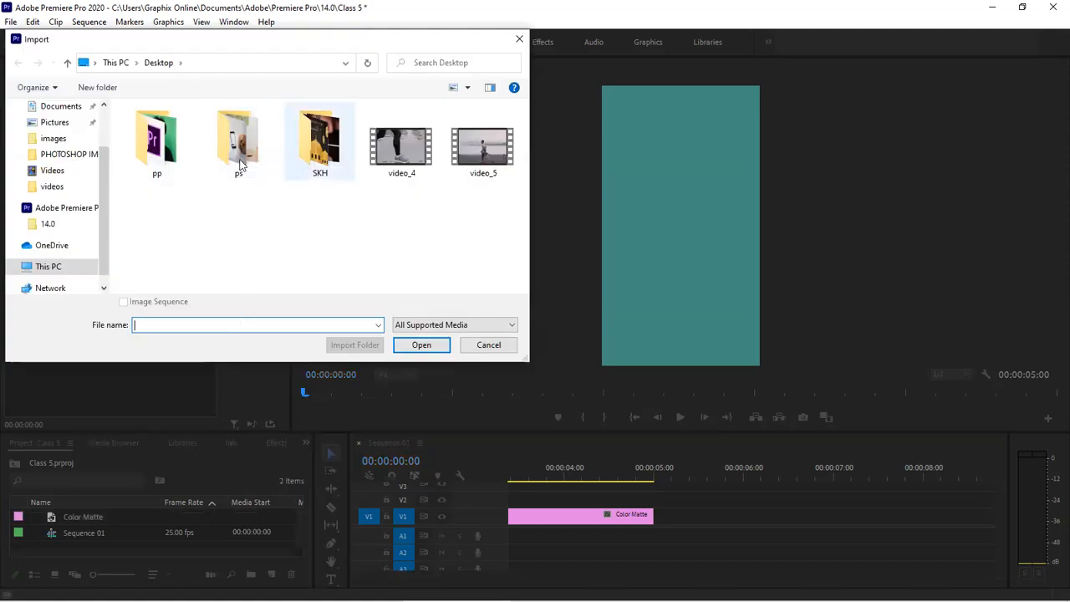
{"action": "double_click", "coordinate": [156, 143]}
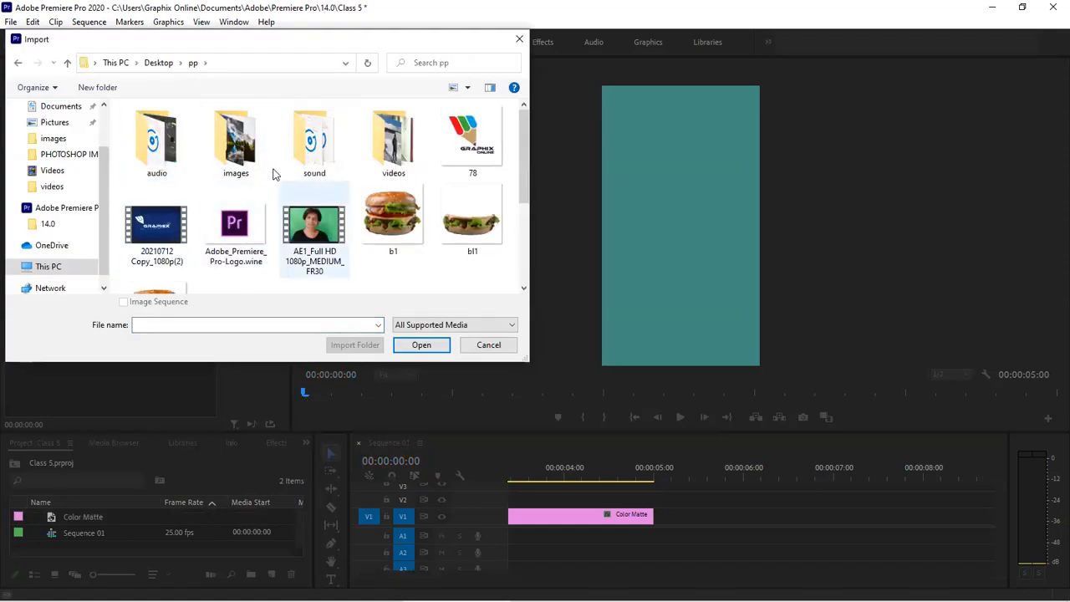
{"action": "double_click", "coordinate": [385, 144]}
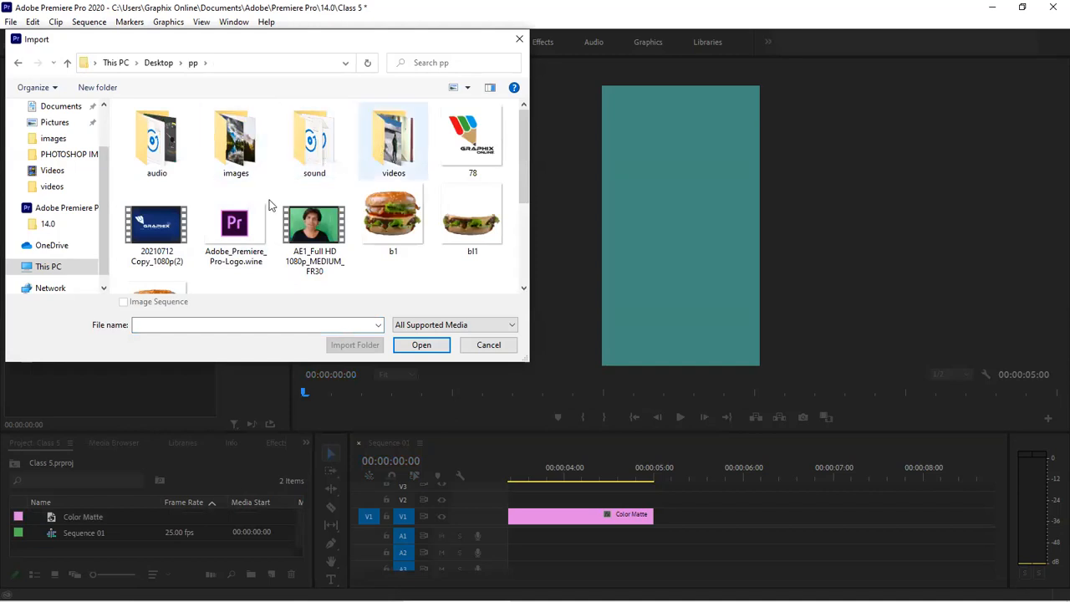
{"action": "scroll", "coordinate": [347, 213], "scroll_direction": "down", "scroll_amount": 3}
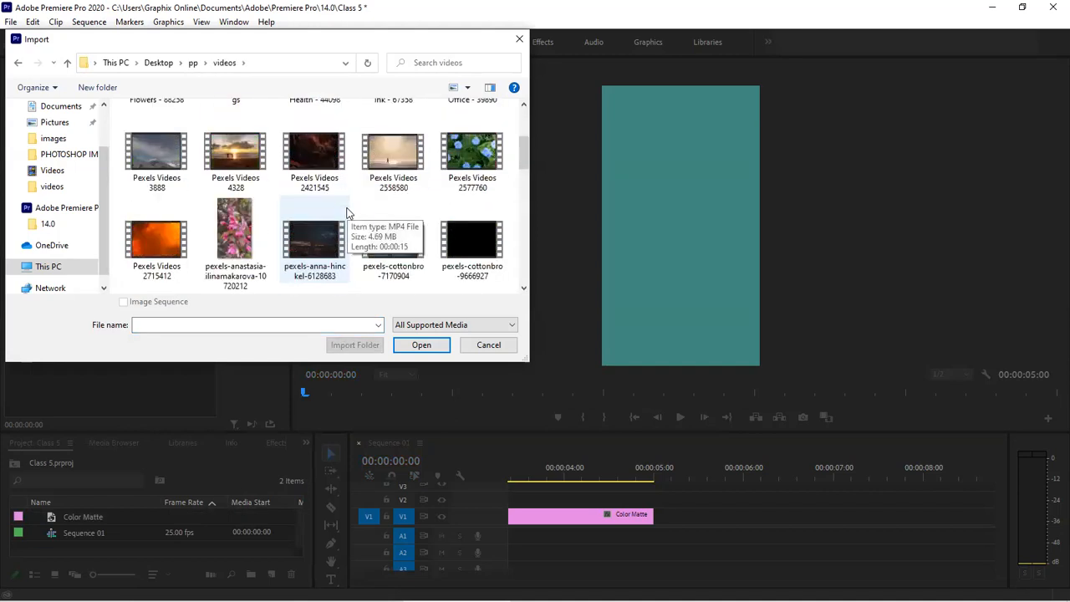
{"action": "left_click", "coordinate": [256, 239]}
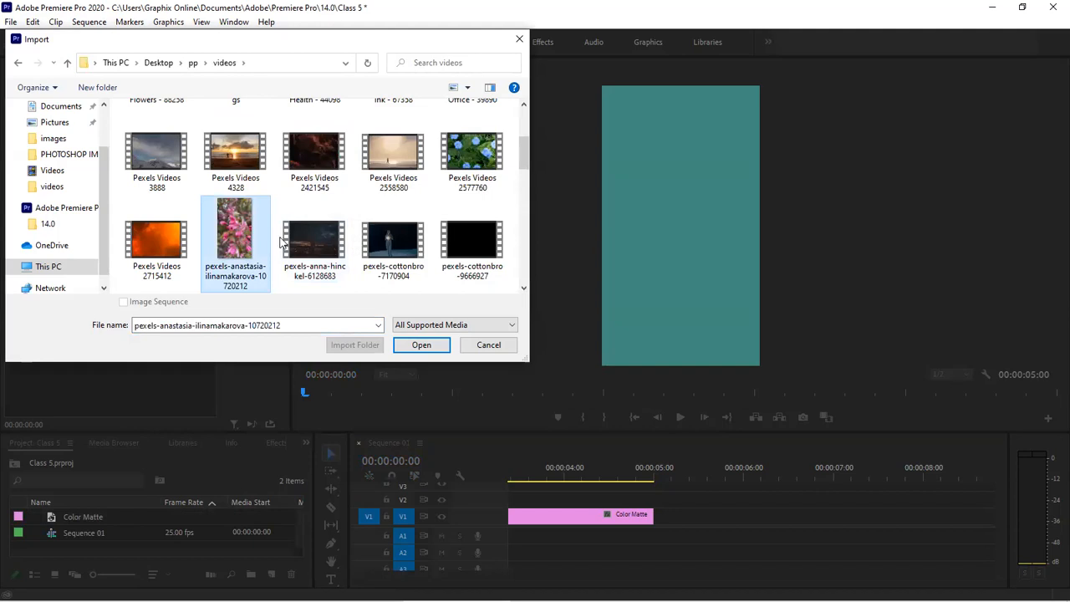
{"action": "key", "text": "Return"}
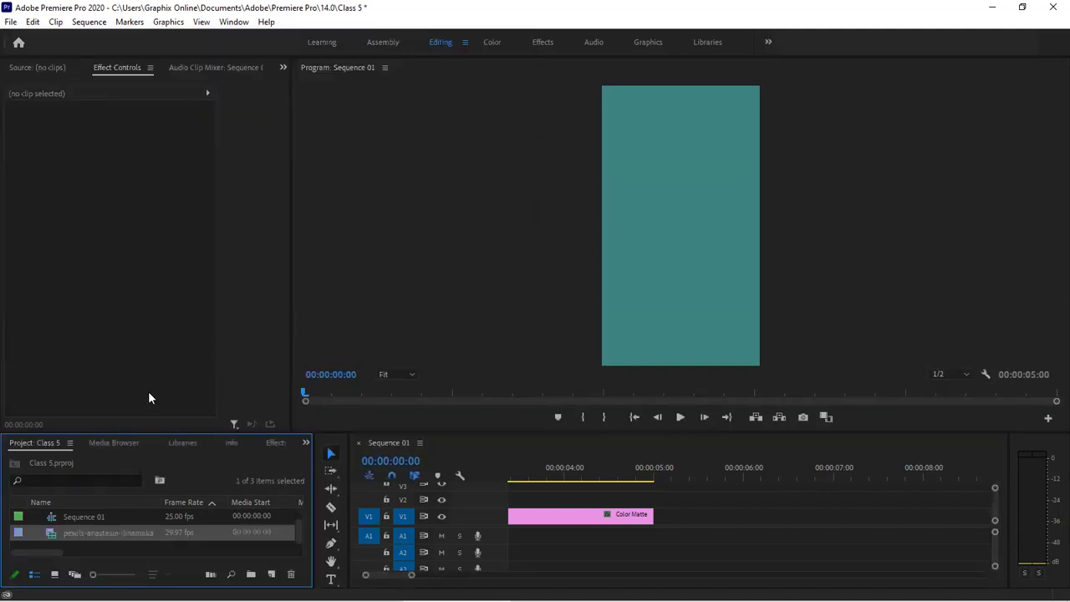
Show the project items as icons and place the flower video on track V2 above the color matte, near the sequence start.
{"action": "left_click", "coordinate": [94, 530]}
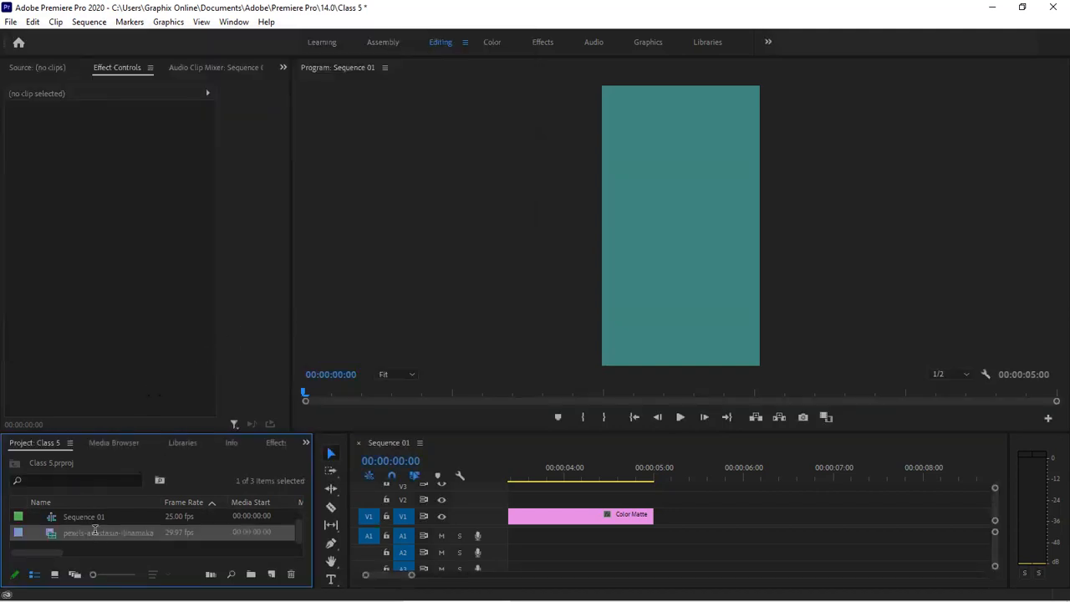
{"action": "left_click", "coordinate": [170, 516]}
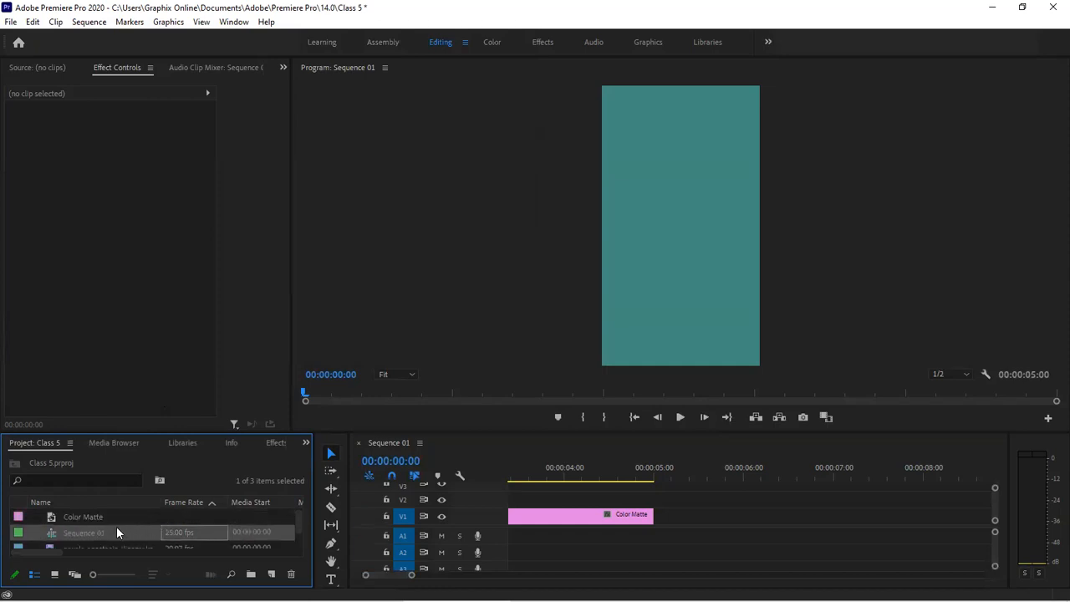
{"action": "scroll", "coordinate": [116, 525], "scroll_direction": "down", "scroll_amount": 1}
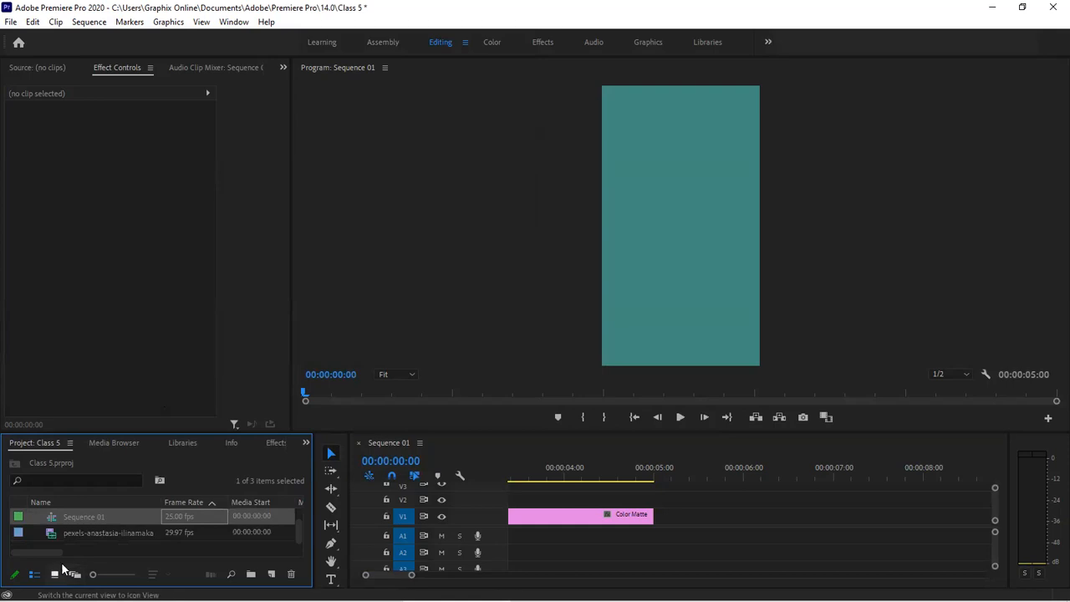
{"action": "left_click", "coordinate": [62, 569]}
{"action": "left_click_drag", "start_coordinate": [263, 527], "coordinate": [518, 498]}
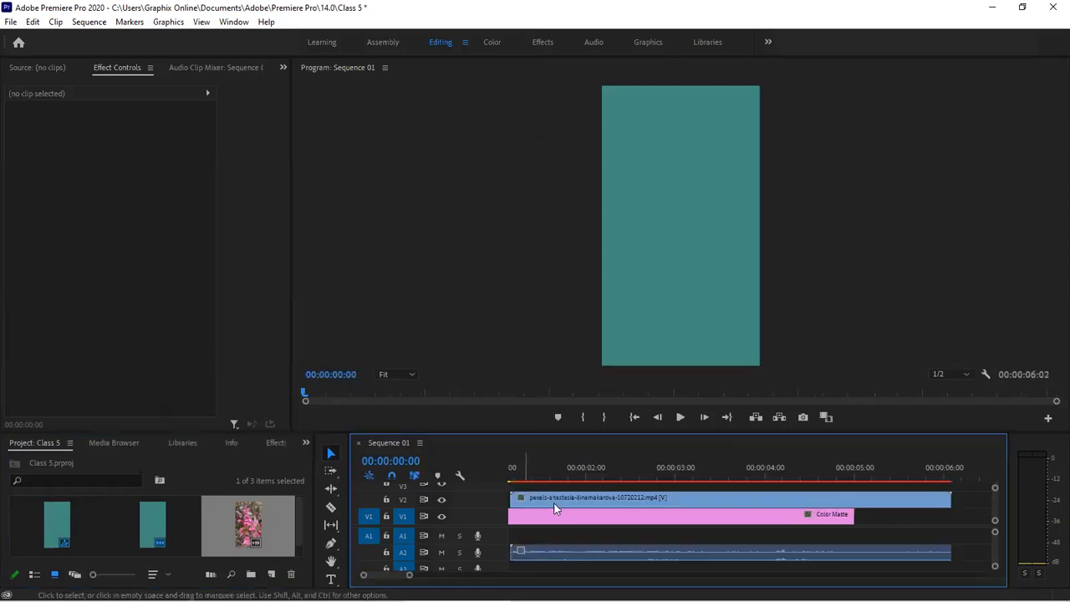
{"action": "left_click", "coordinate": [522, 499]}
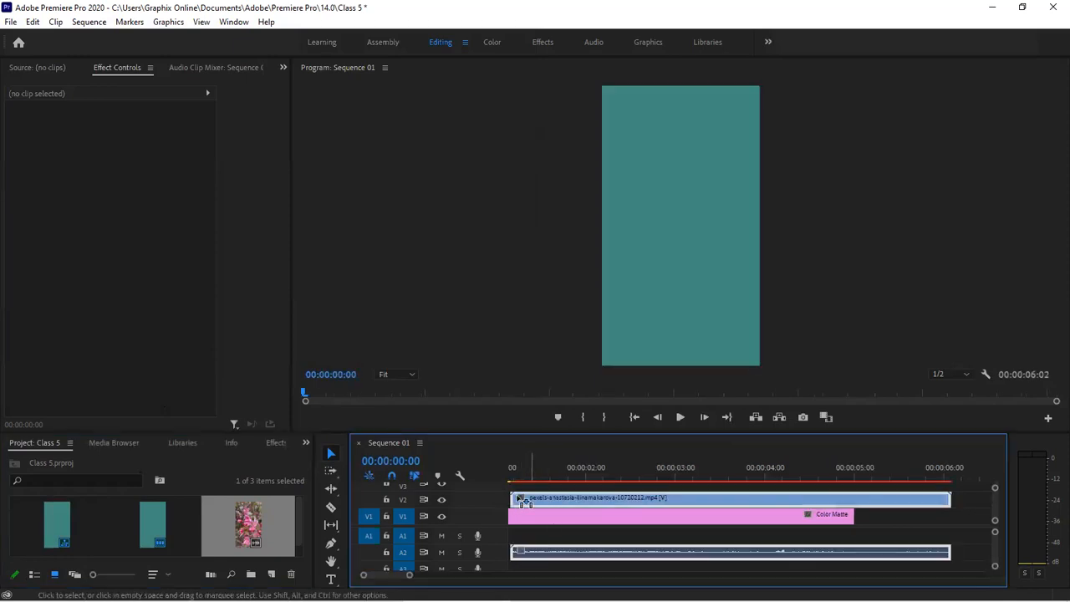
Enlarge the timeline area and align the flower clip on V2 with the very start of the sequence, keeping the color matte in place.
{"action": "left_click", "coordinate": [526, 501]}
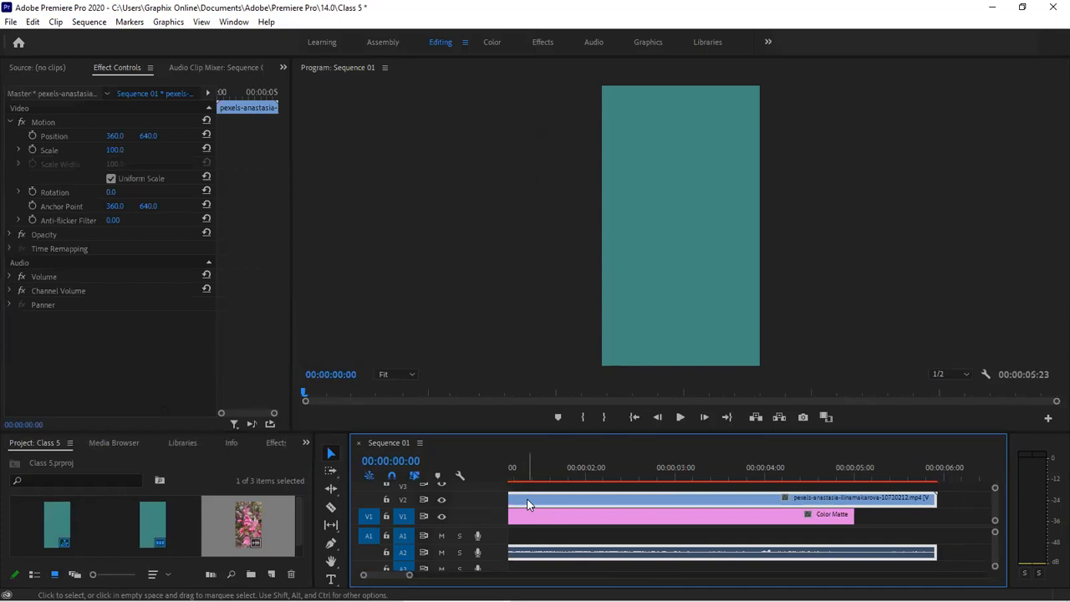
{"action": "left_click_drag", "start_coordinate": [526, 501], "coordinate": [527, 502]}
{"action": "scroll", "coordinate": [528, 502], "scroll_direction": "down", "scroll_amount": 1}
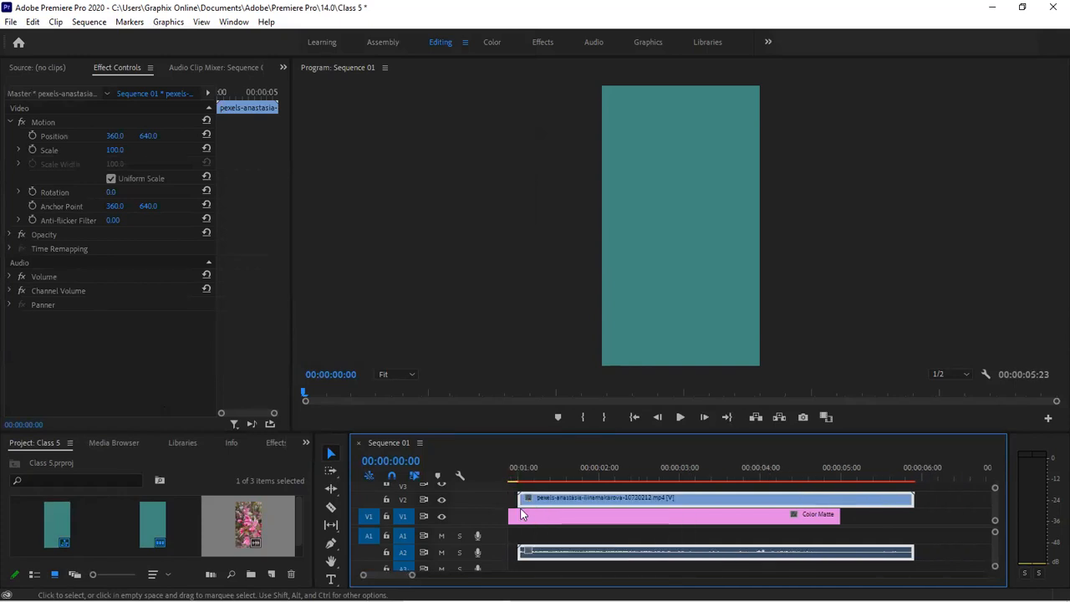
{"action": "left_click_drag", "start_coordinate": [418, 436], "coordinate": [418, 362]}
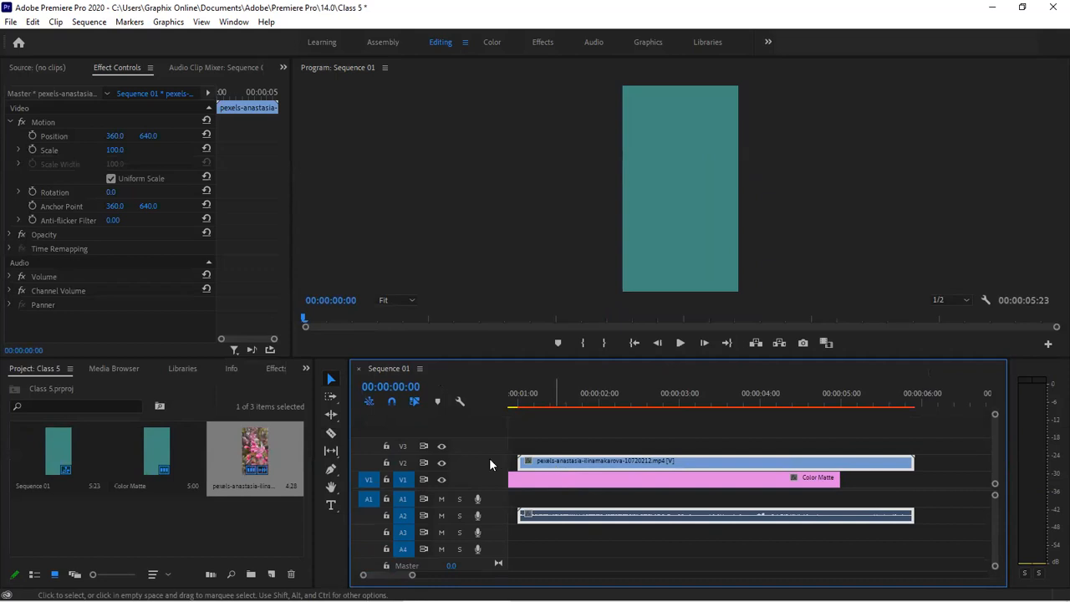
{"action": "key", "text": "ctrl+z"}
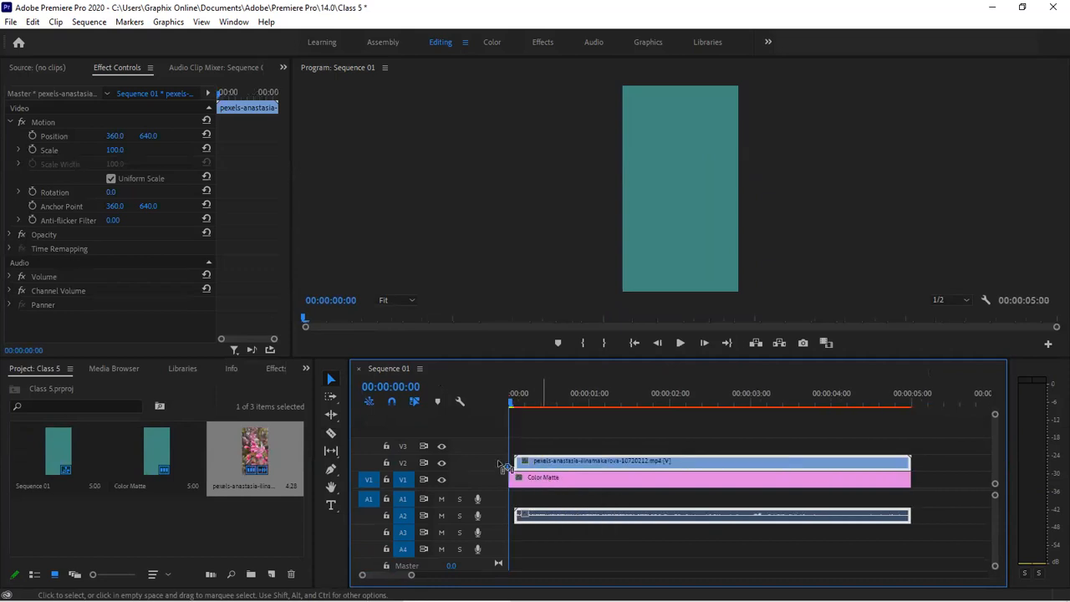
{"action": "left_click_drag", "start_coordinate": [561, 462], "coordinate": [556, 463]}
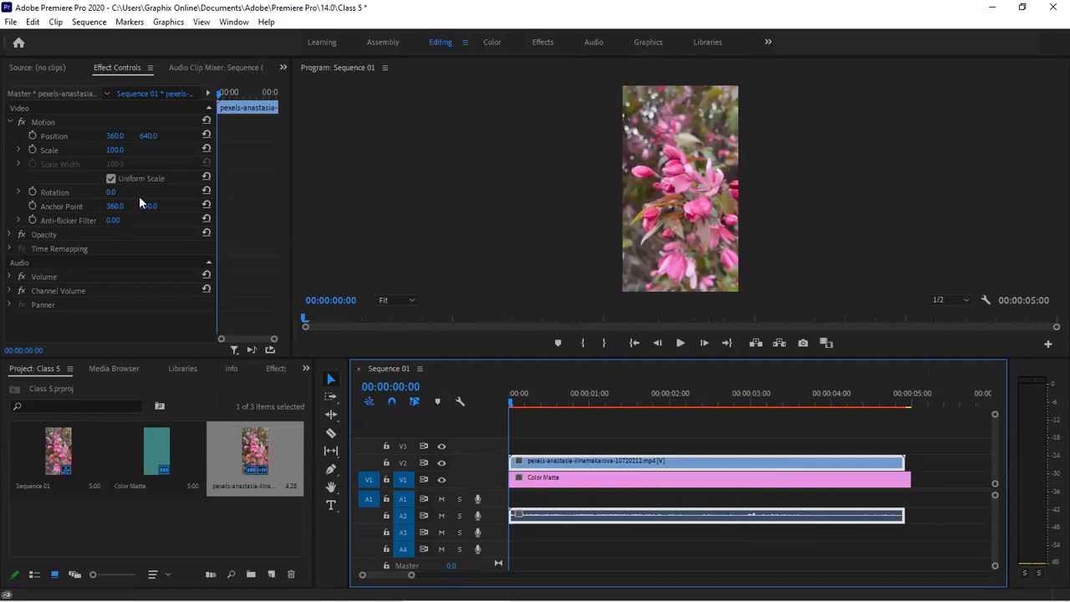
Scale the flower video to 71 and move it down to a vertical position of 778.
{"action": "left_click_drag", "start_coordinate": [116, 154], "coordinate": [92, 154]}
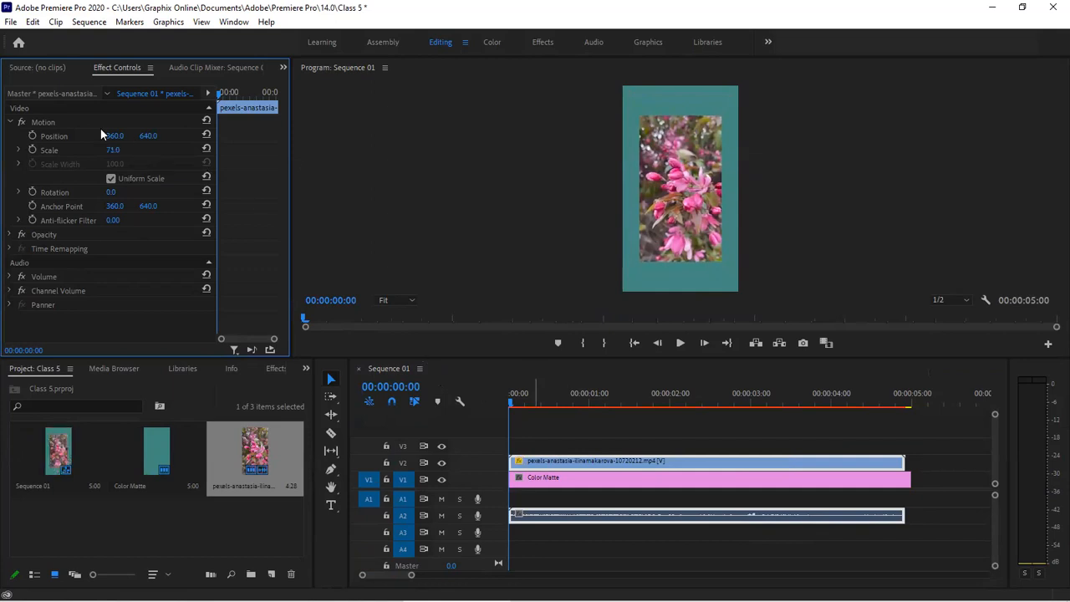
{"action": "left_click_drag", "start_coordinate": [148, 135], "coordinate": [263, 135]}
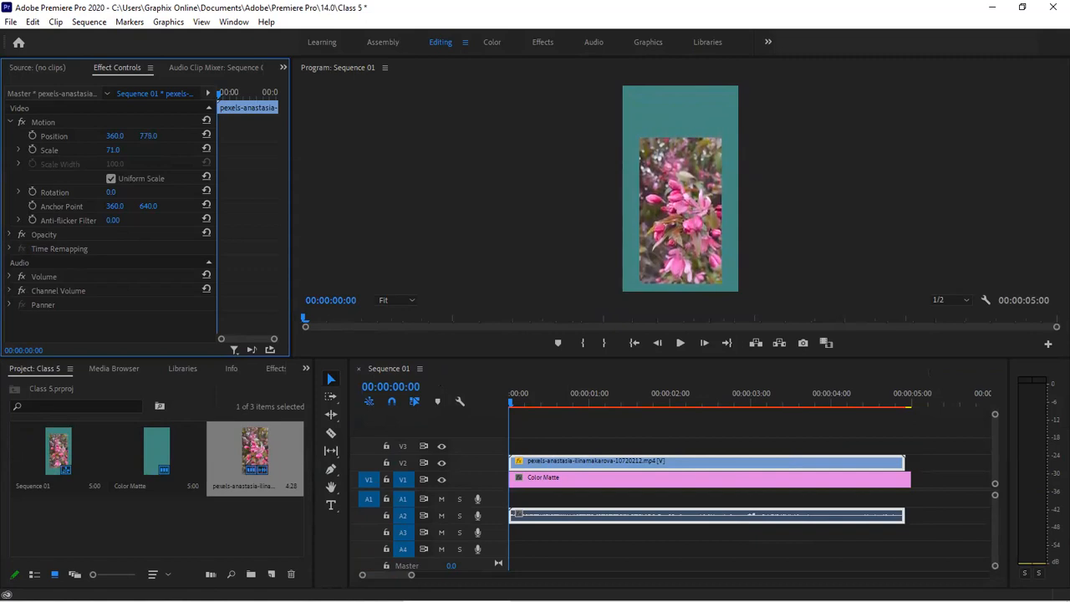
Create a black color matte (000000) with the default video settings and place it on track V3 near the sequence start.
{"action": "left_click", "coordinate": [271, 572]}
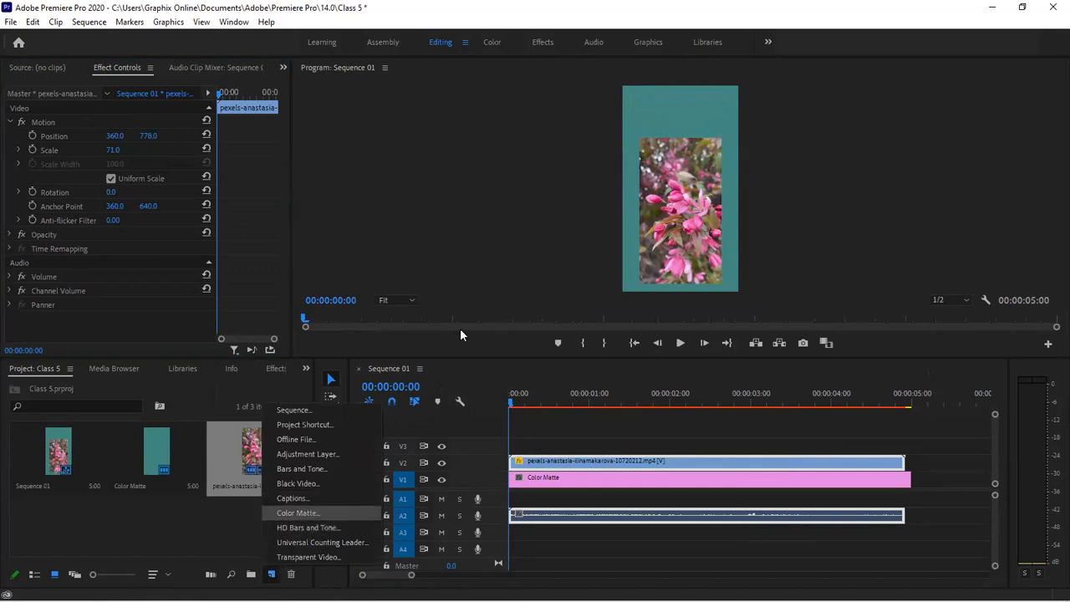
{"action": "key", "text": "Return"}
{"action": "left_click", "coordinate": [554, 354]}
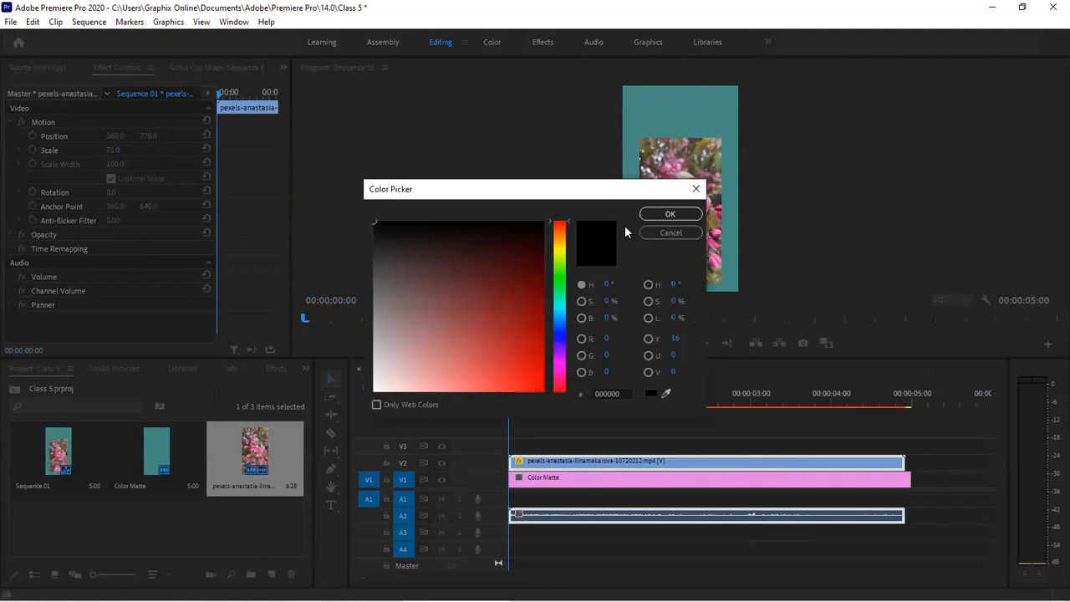
{"action": "left_click", "coordinate": [648, 214]}
{"action": "left_click", "coordinate": [503, 329]}
{"action": "left_click_drag", "start_coordinate": [49, 523], "coordinate": [536, 446]}
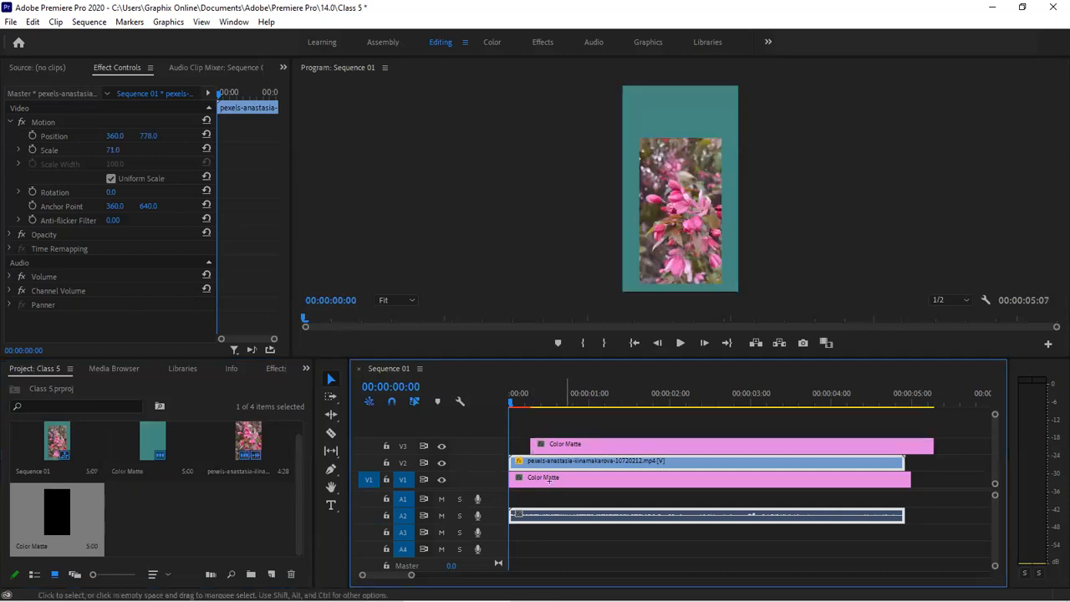
Delete only the flower clip's audio from track A2, keeping its video.
{"action": "left_click_drag", "start_coordinate": [552, 486], "coordinate": [544, 475]}
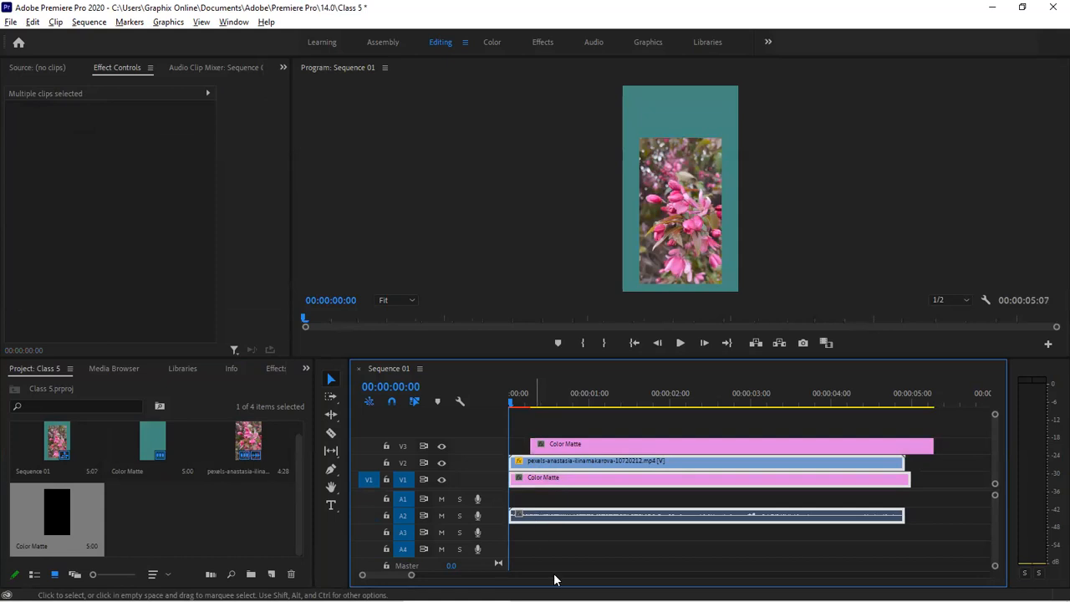
{"action": "left_click", "coordinate": [547, 538]}
{"action": "left_click", "coordinate": [550, 517], "text": "alt"}
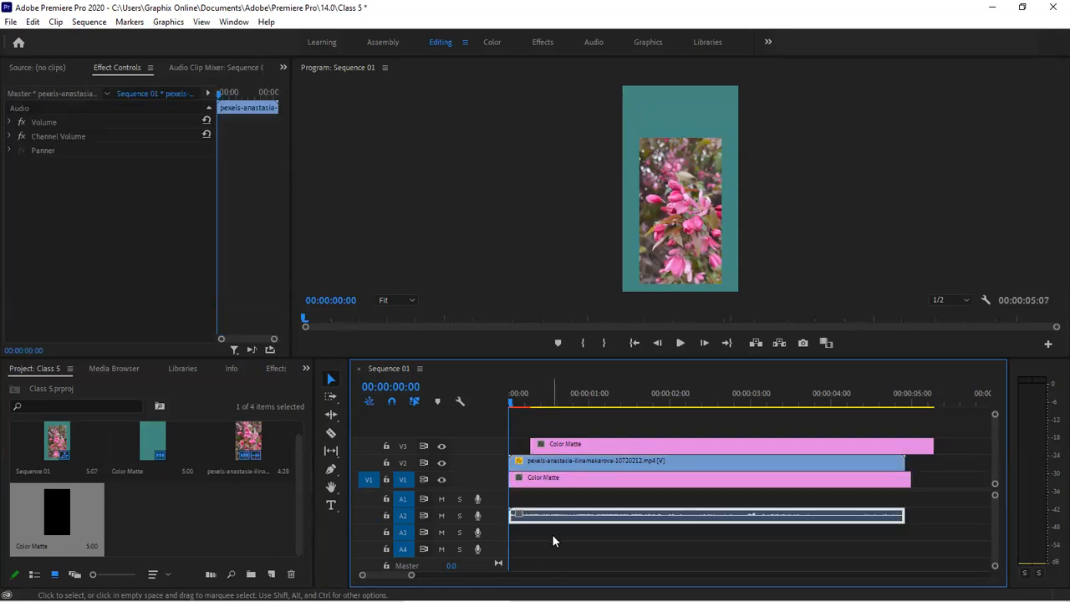
{"action": "key", "text": "Delete"}
Move the flower video to V4 and the teal matte to V3, then place the black matte at the start of V2, extended past 4 seconds.
{"action": "left_click_drag", "start_coordinate": [535, 500], "coordinate": [549, 443]}
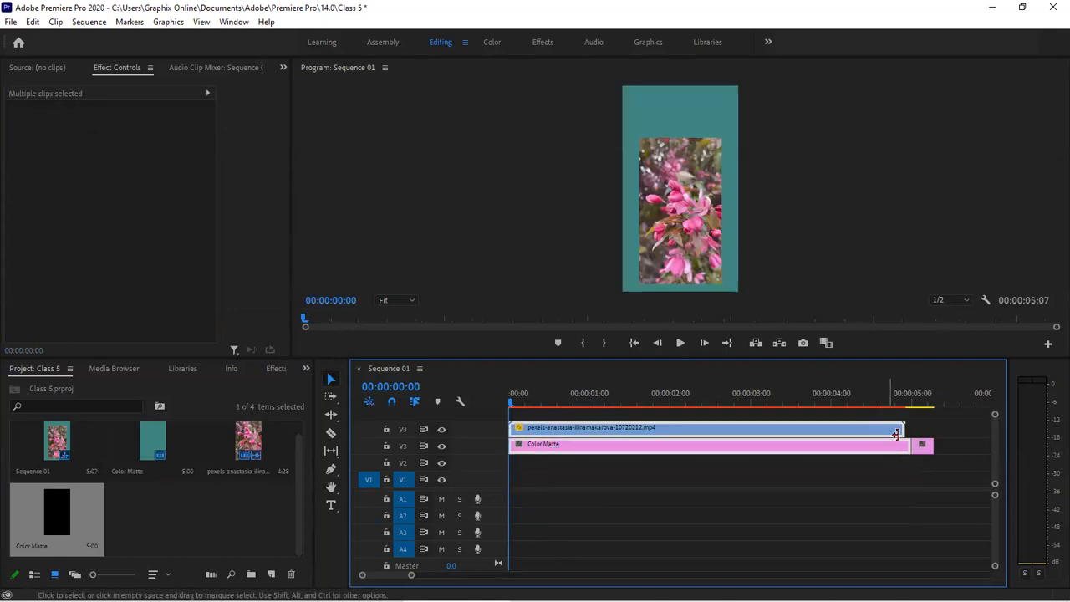
{"action": "left_click", "coordinate": [930, 466]}
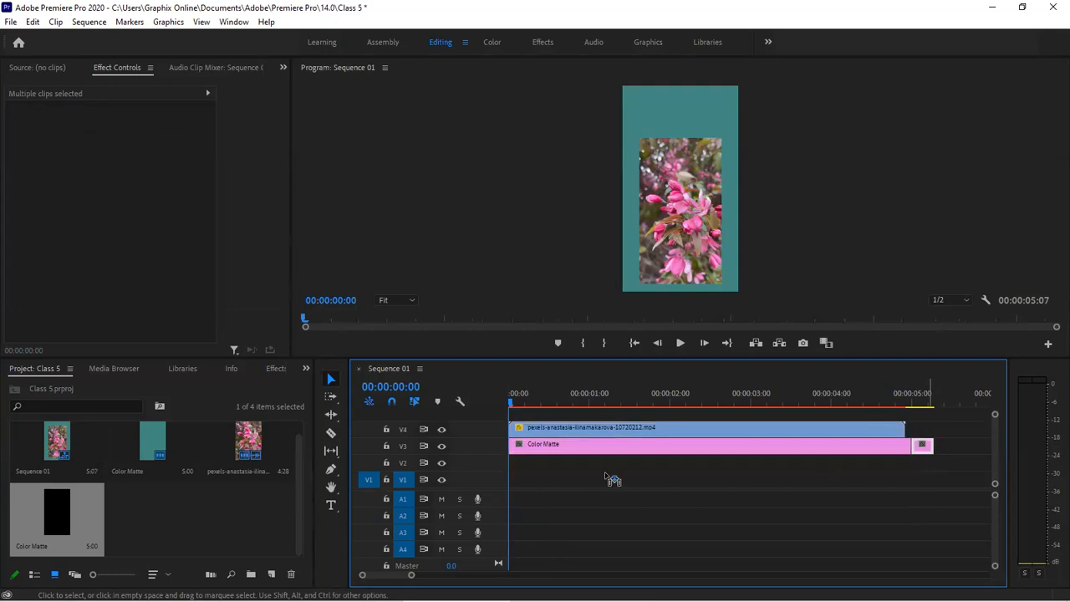
{"action": "left_click", "coordinate": [525, 466]}
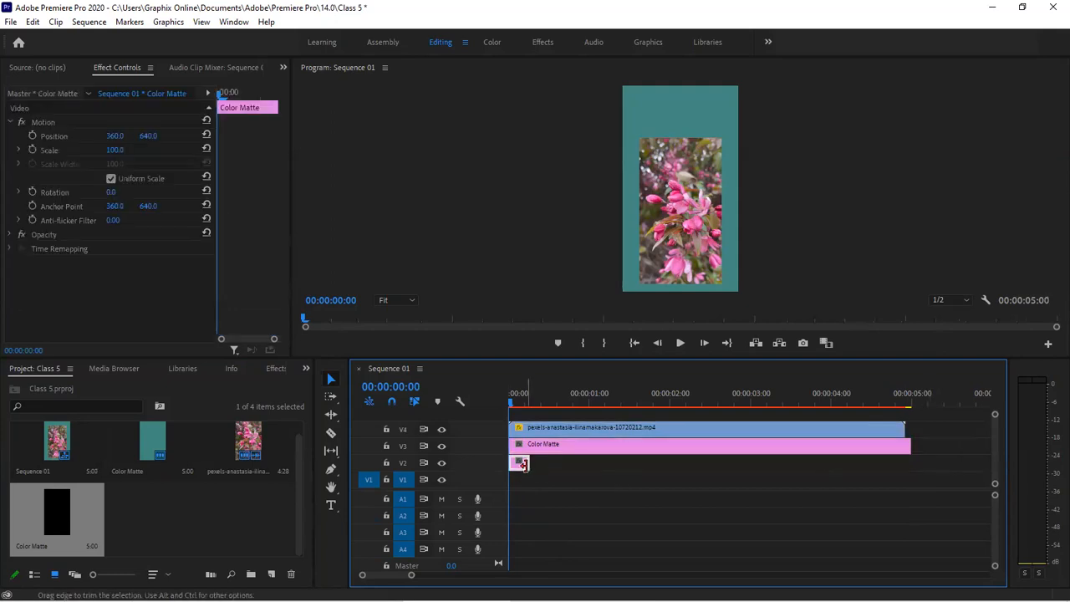
{"action": "left_click_drag", "start_coordinate": [523, 465], "coordinate": [846, 464]}
Move the teal color matte down to track V1, beneath the black matte.
{"action": "left_click", "coordinate": [741, 451]}
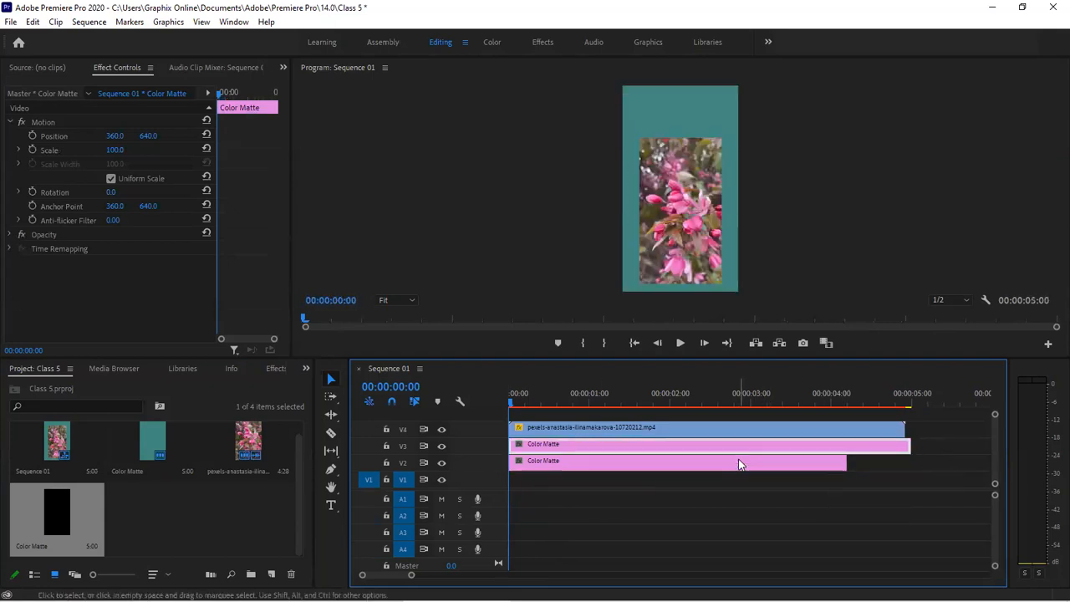
{"action": "left_click", "coordinate": [740, 475]}
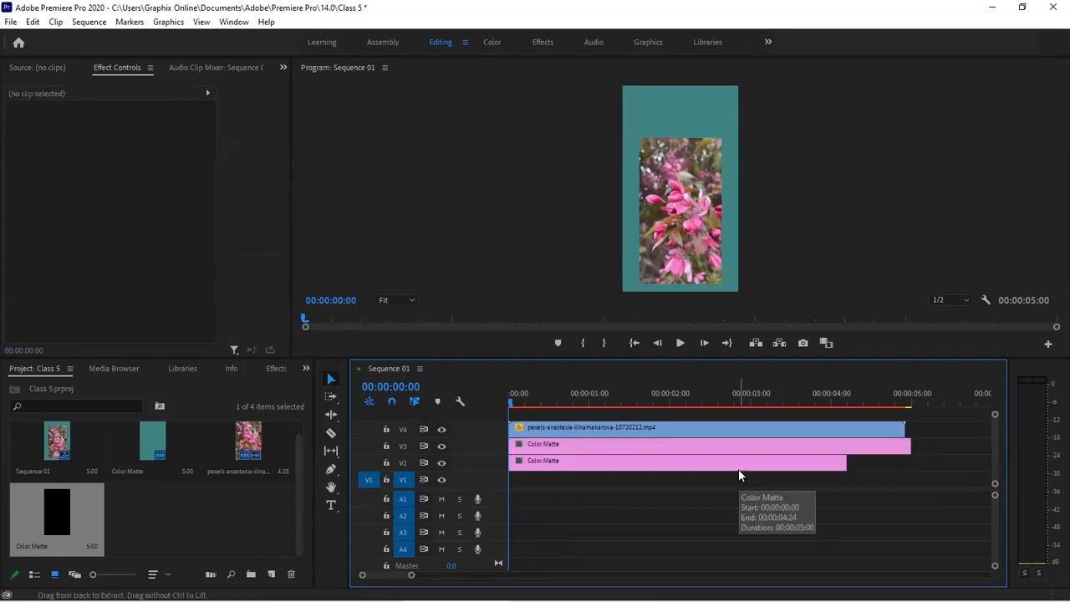
{"action": "left_click_drag", "start_coordinate": [720, 451], "coordinate": [722, 489]}
Set the black matte on V2 to scale 79 and vertical position 767, and move the flower video down to track V3.
{"action": "left_click", "coordinate": [813, 464]}
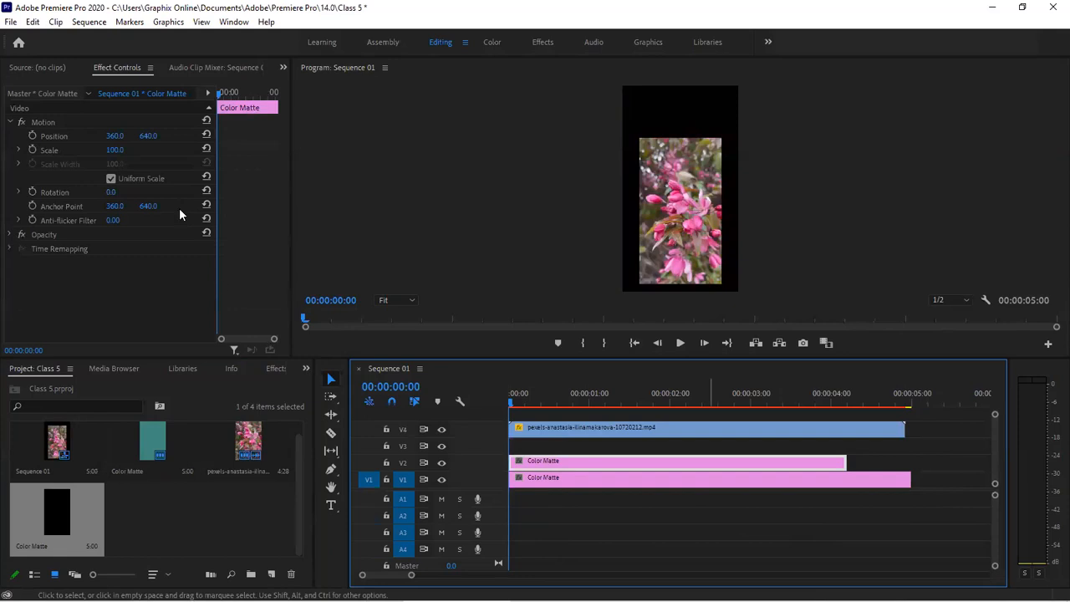
{"action": "left_click_drag", "start_coordinate": [114, 149], "coordinate": [250, 137]}
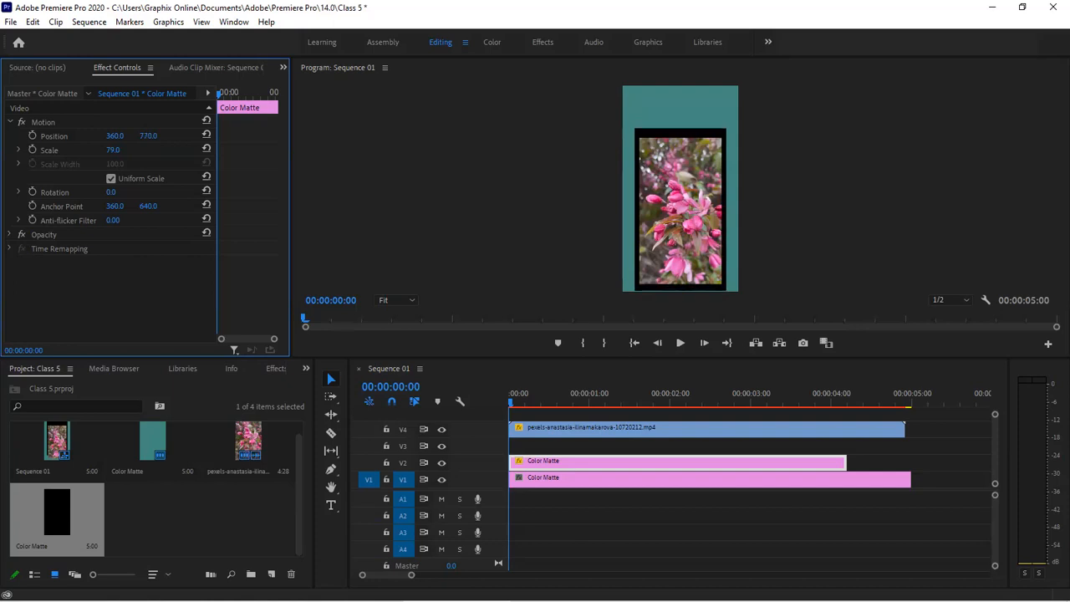
{"action": "left_click_drag", "start_coordinate": [250, 138], "coordinate": [248, 137]}
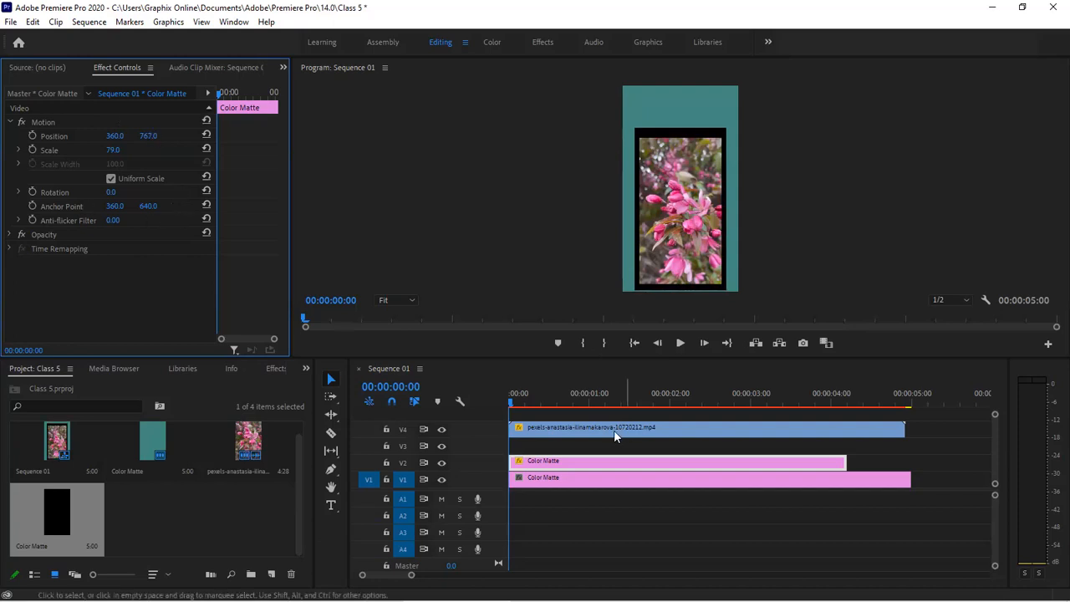
{"action": "left_click_drag", "start_coordinate": [616, 443], "coordinate": [613, 456]}
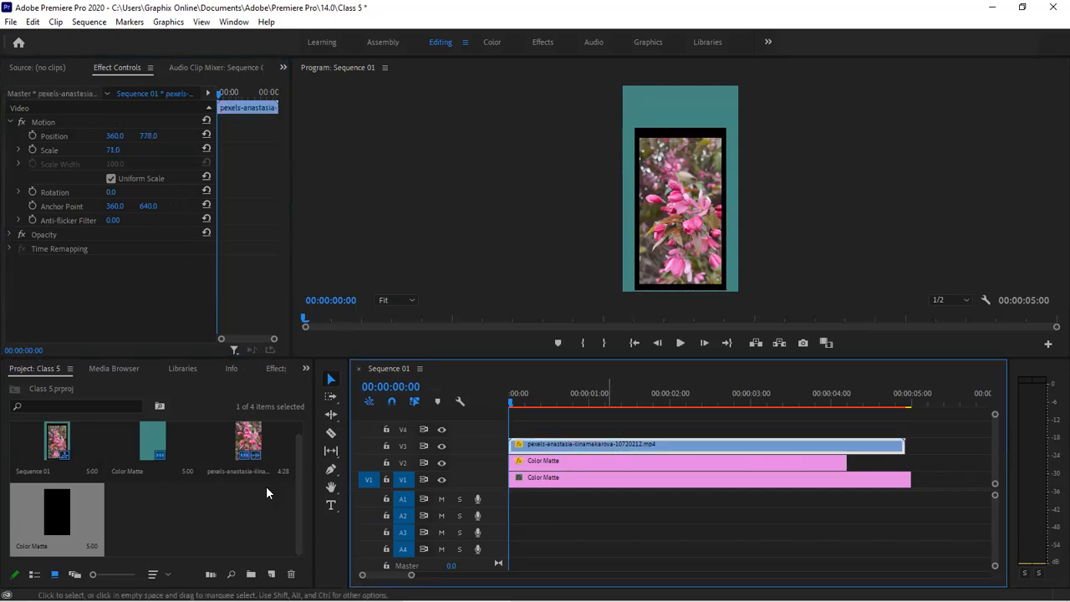
Add the title text "SKH ONLINE" and center it in the teal area above the framed flower video.
{"action": "left_click", "coordinate": [330, 505]}
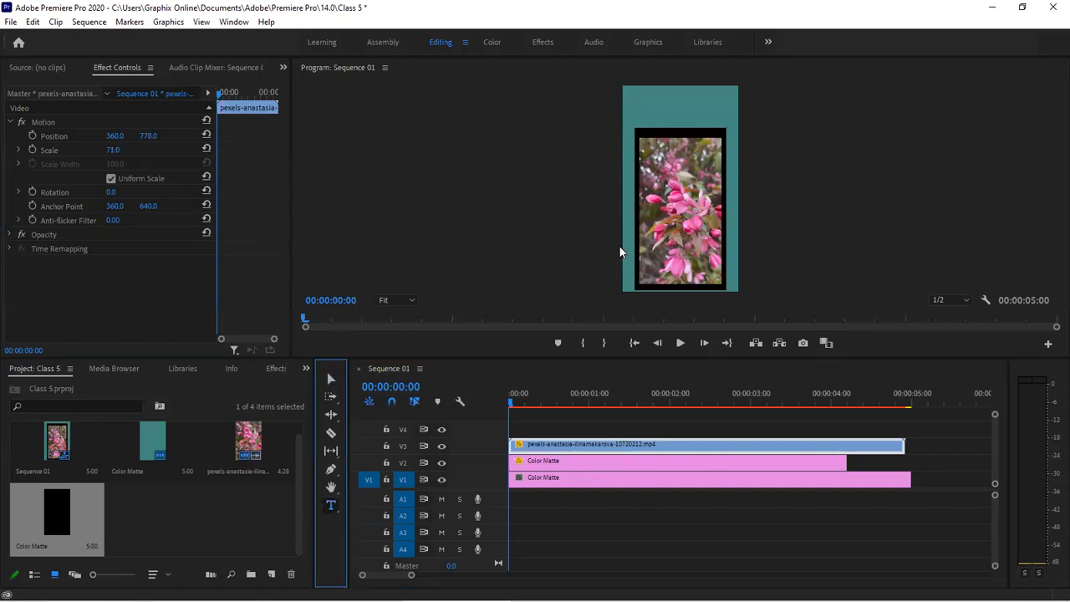
{"action": "left_click", "coordinate": [671, 220]}
{"action": "left_click", "coordinate": [670, 220]}
{"action": "type", "text": "SK"}
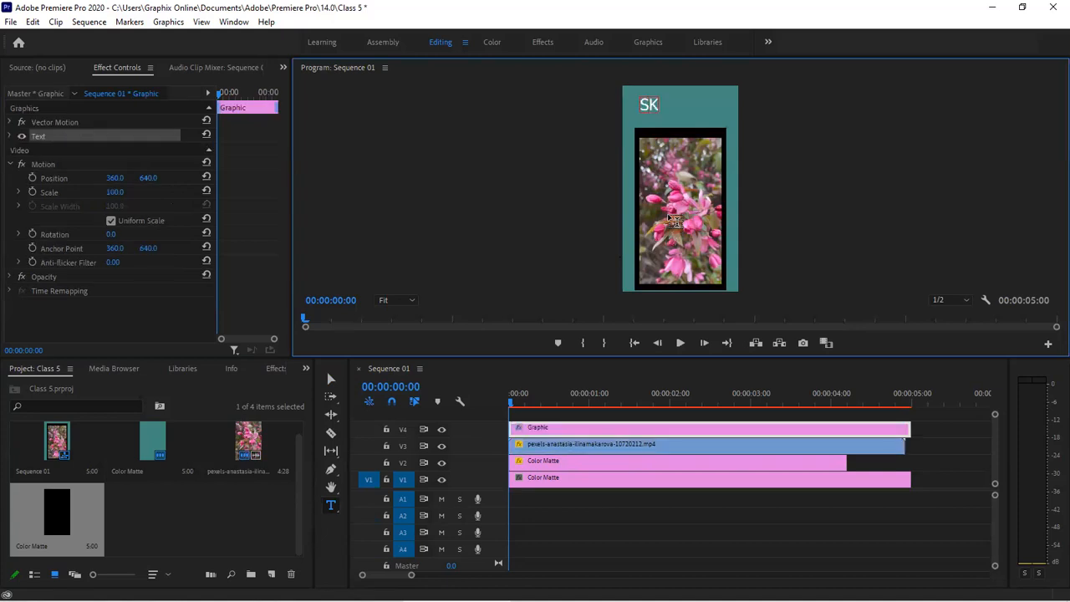
{"action": "type", "text": "H ONLINE"}
{"action": "left_click", "coordinate": [331, 377]}
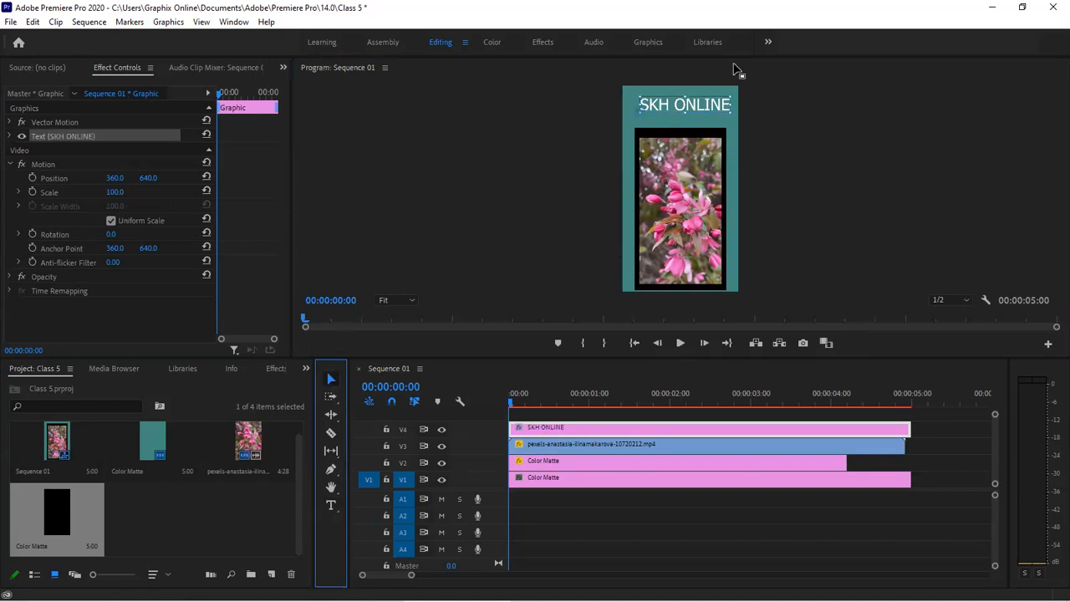
{"action": "key", "text": "ctrl+s"}
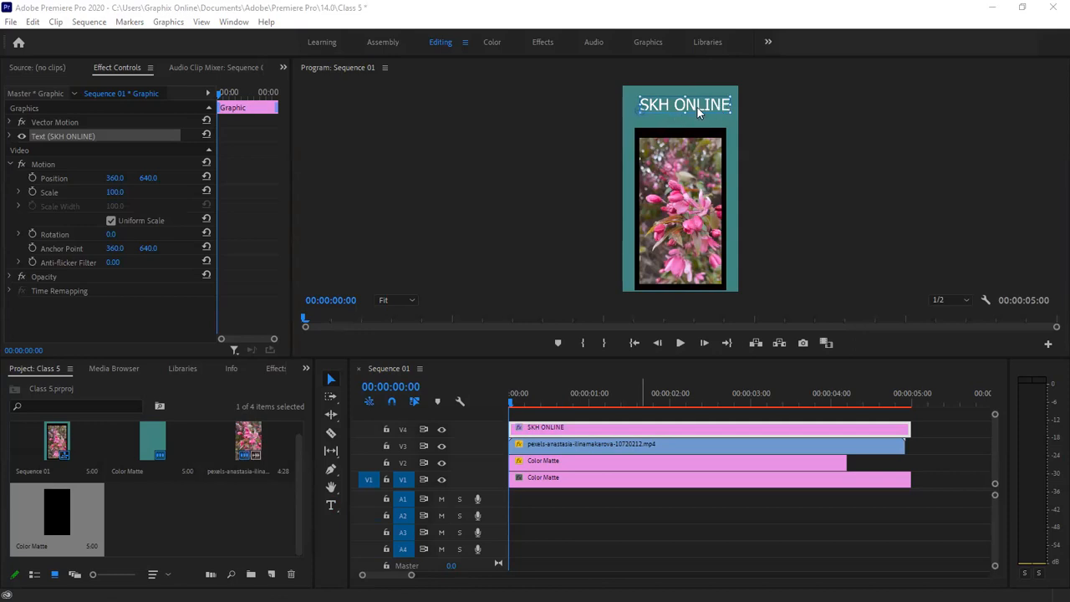
{"action": "left_click_drag", "start_coordinate": [699, 111], "coordinate": [690, 119]}
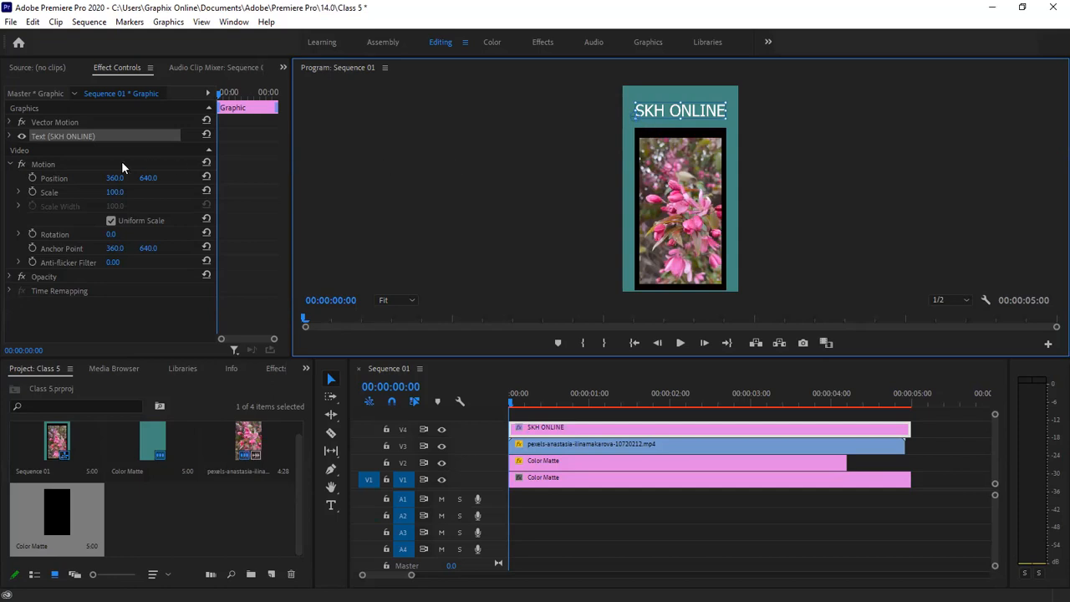
{"action": "left_click", "coordinate": [10, 136]}
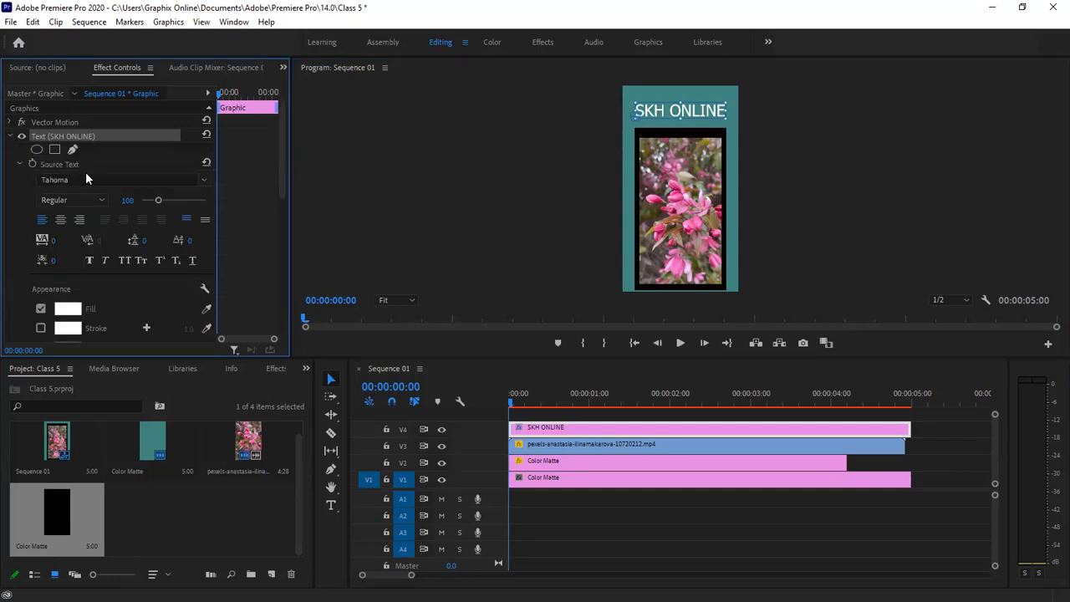
{"action": "left_click", "coordinate": [10, 136]}
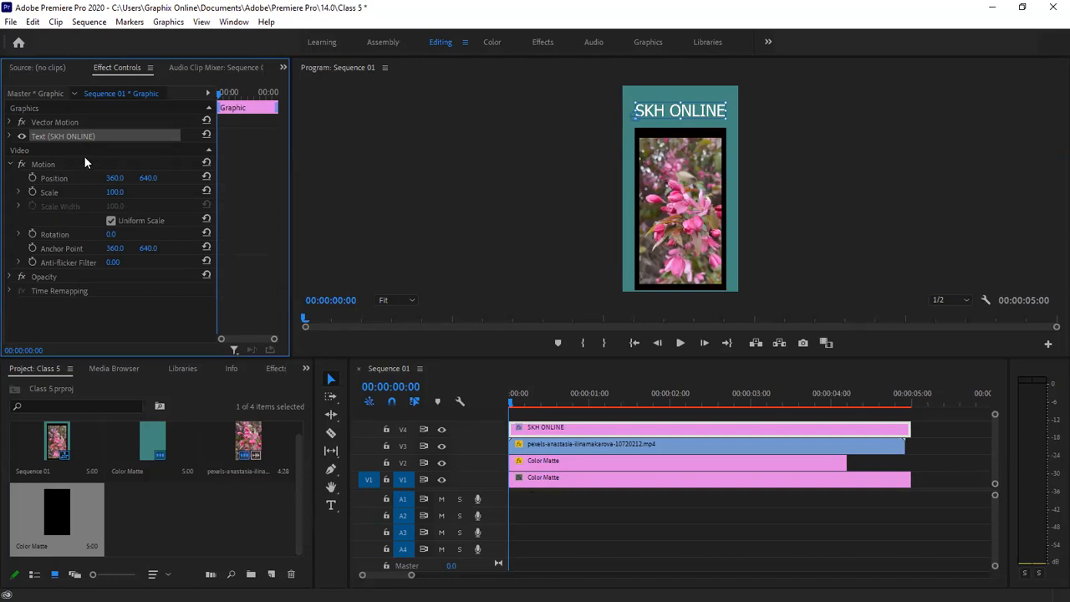
{"action": "left_click", "coordinate": [42, 126]}
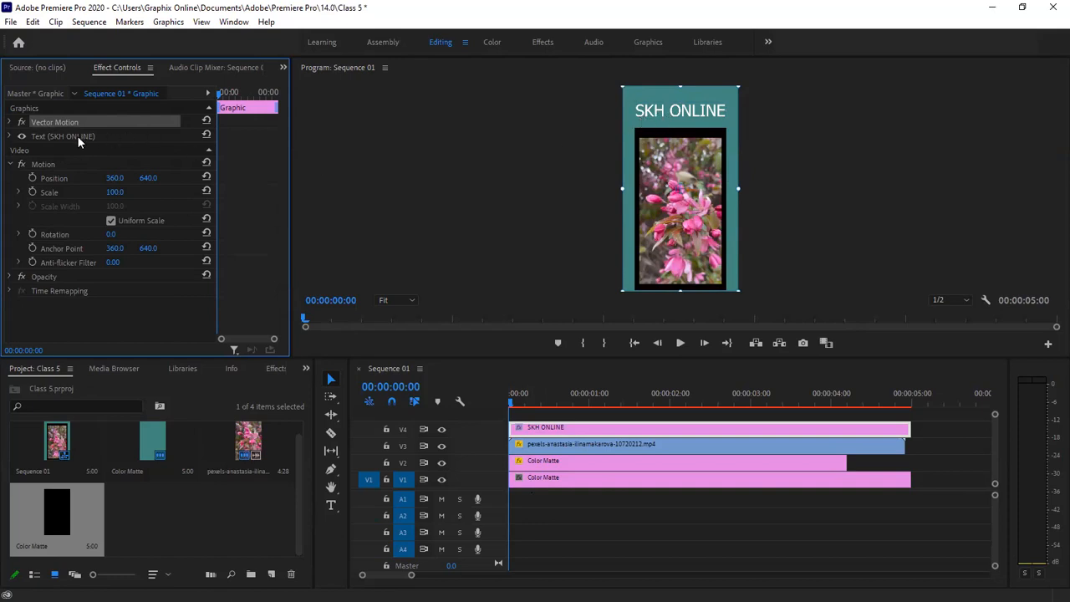
{"action": "left_click", "coordinate": [52, 139]}
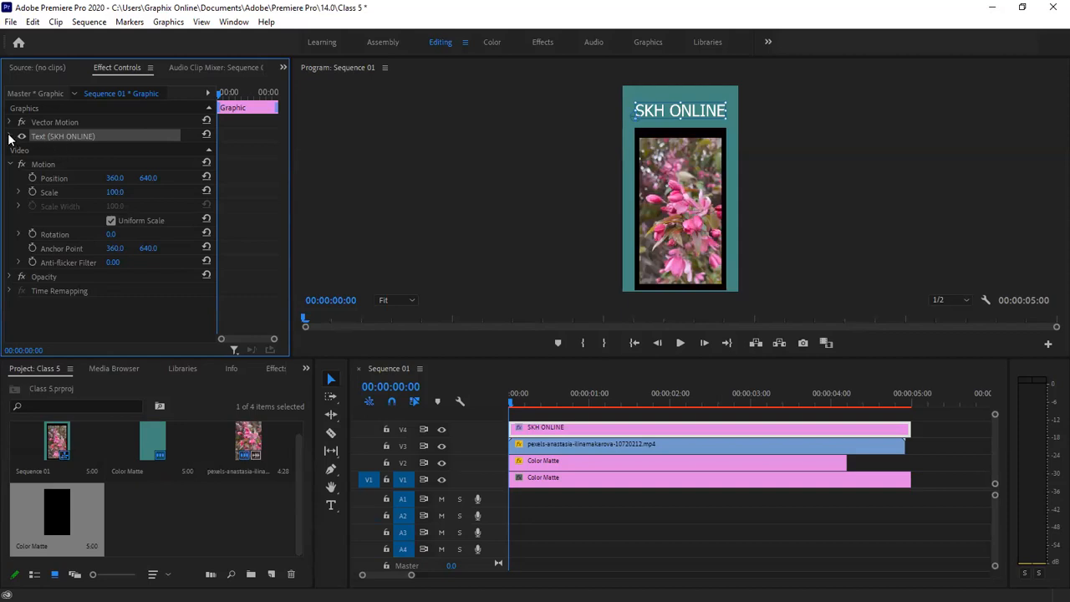
Change the font of the SKH ONLINE title to Impact, keeping the Regular style.
{"action": "left_click", "coordinate": [10, 136]}
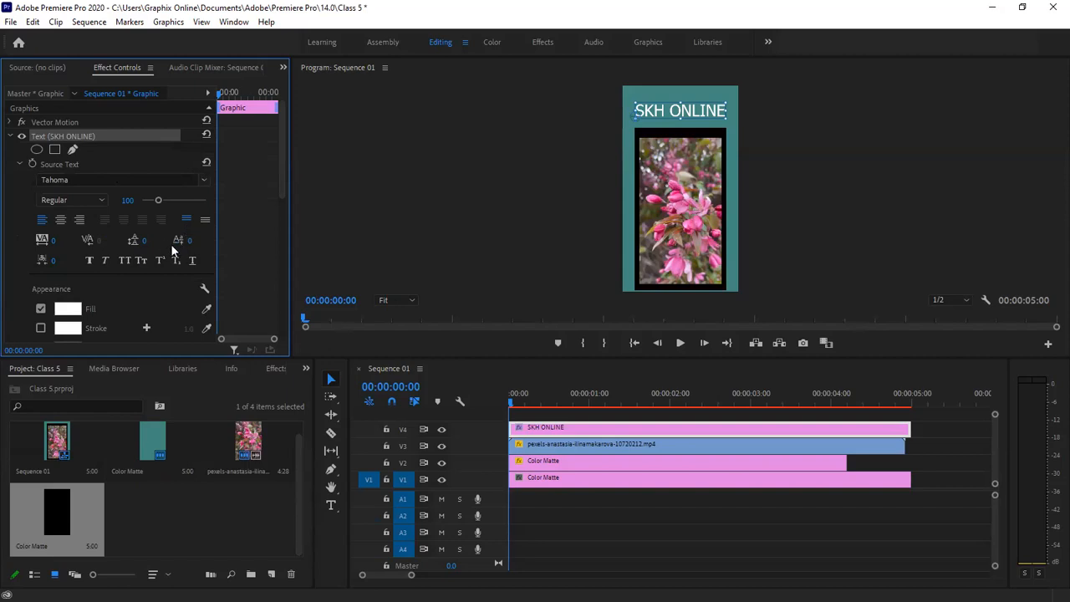
{"action": "left_click", "coordinate": [72, 183]}
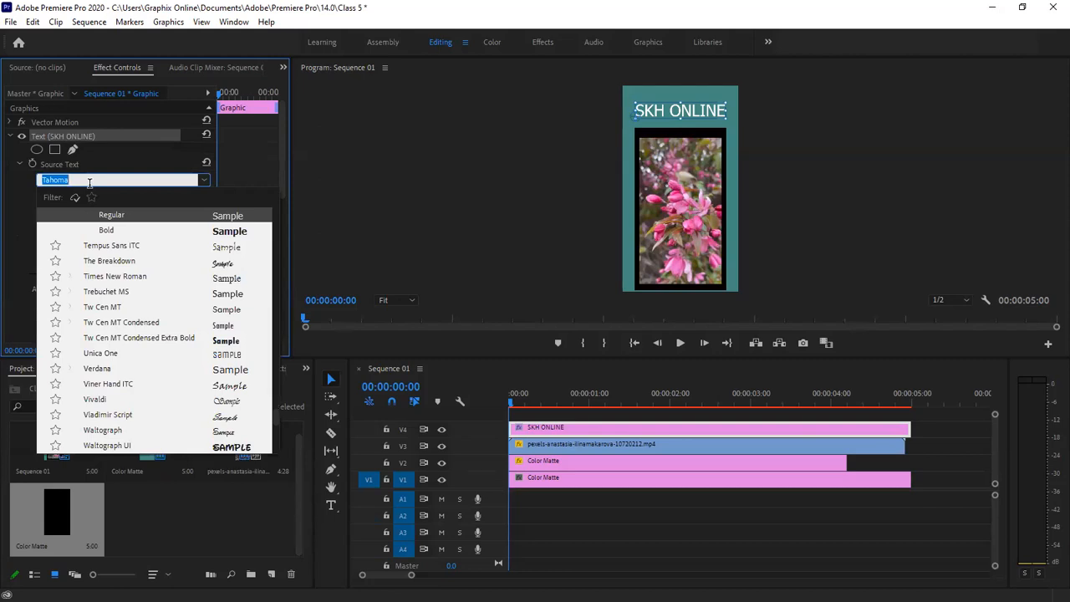
{"action": "type", "text": "IMPA"}
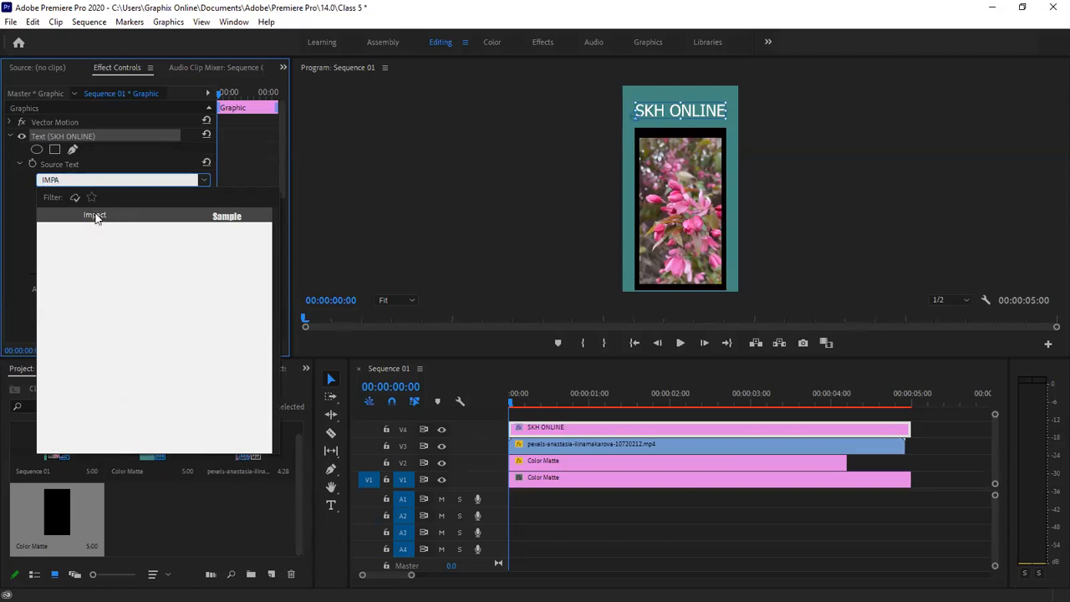
{"action": "key", "text": "Return"}
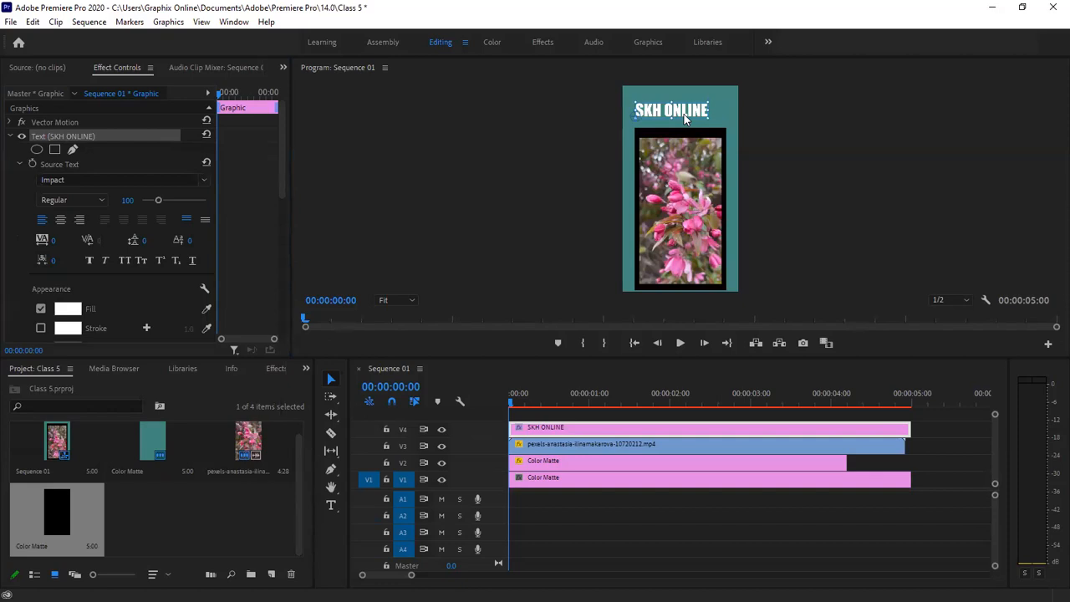
{"action": "left_click", "coordinate": [94, 203]}
{"action": "left_click", "coordinate": [95, 202]}
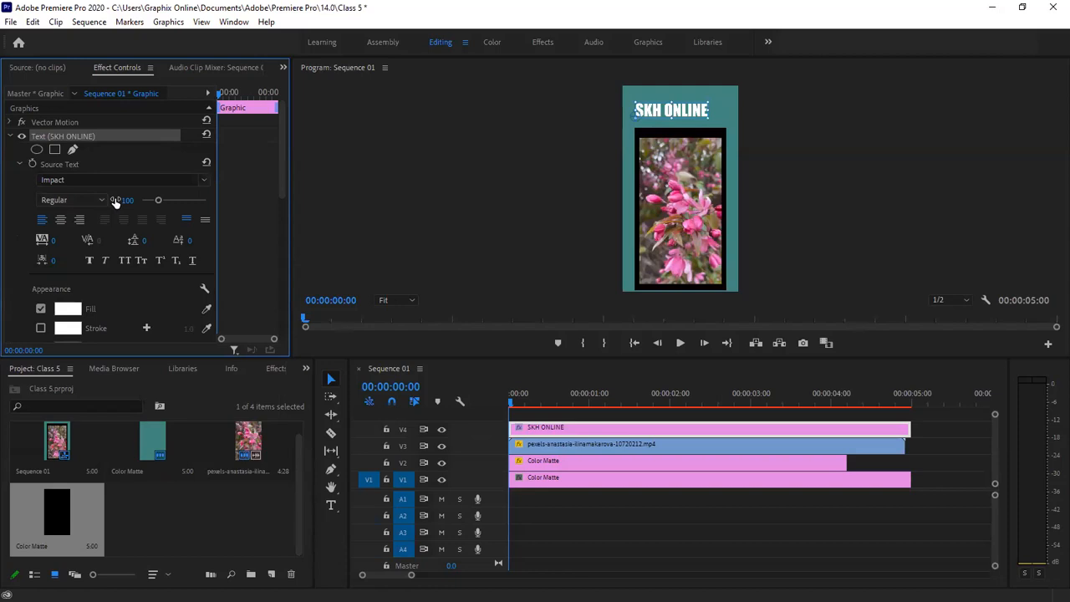
Enlarge the SKH ONLINE title to font size 124, center-align its text, and reposition it centered above the black frame.
{"action": "left_click_drag", "start_coordinate": [159, 202], "coordinate": [163, 204]}
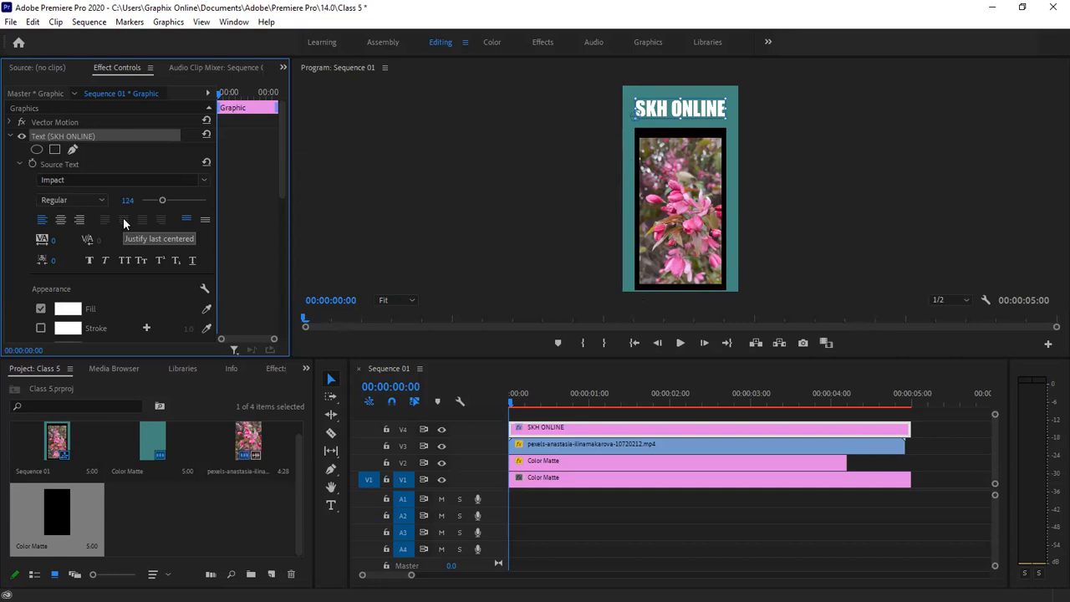
{"action": "left_click", "coordinate": [61, 219]}
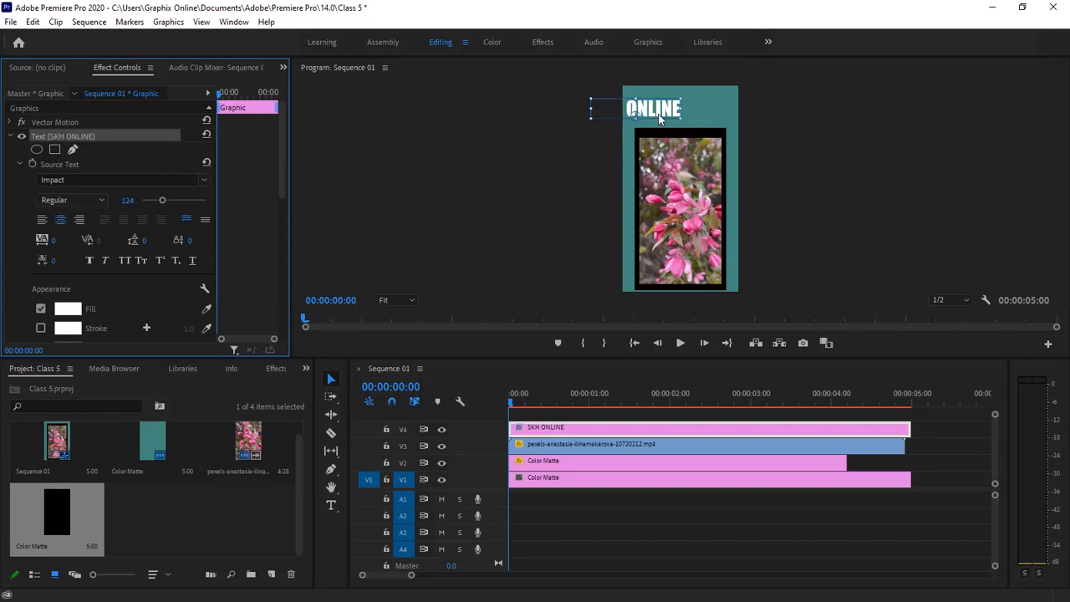
{"action": "left_click_drag", "start_coordinate": [663, 115], "coordinate": [707, 124]}
{"action": "left_click", "coordinate": [786, 128]}
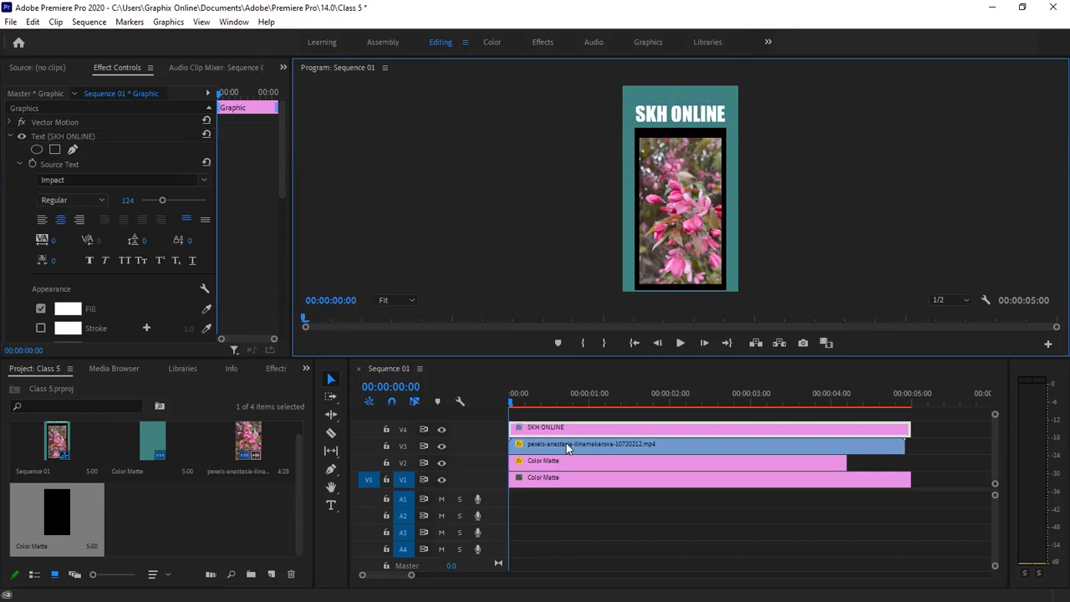
Change the background color matte on track V1 to gray 636666.
{"action": "double_click", "coordinate": [556, 478]}
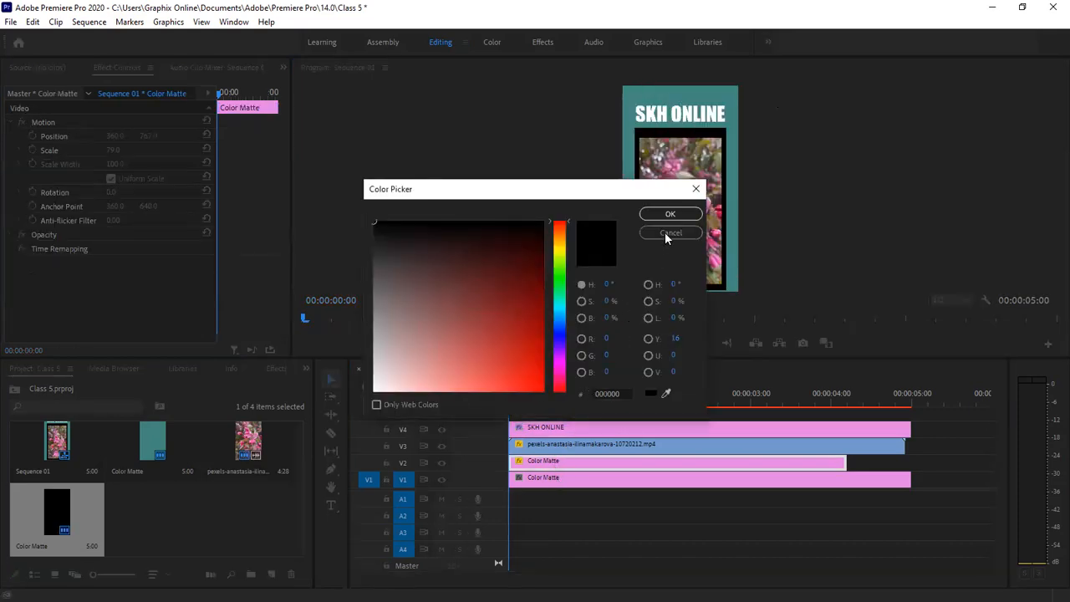
{"action": "key", "text": "Escape"}
{"action": "double_click", "coordinate": [553, 478]}
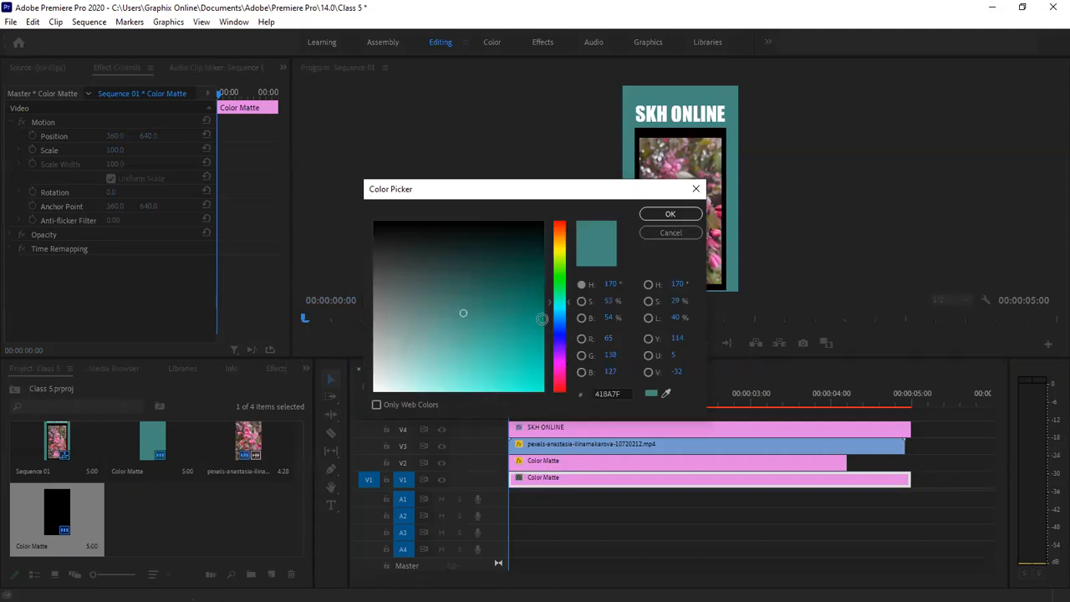
{"action": "left_click", "coordinate": [377, 250]}
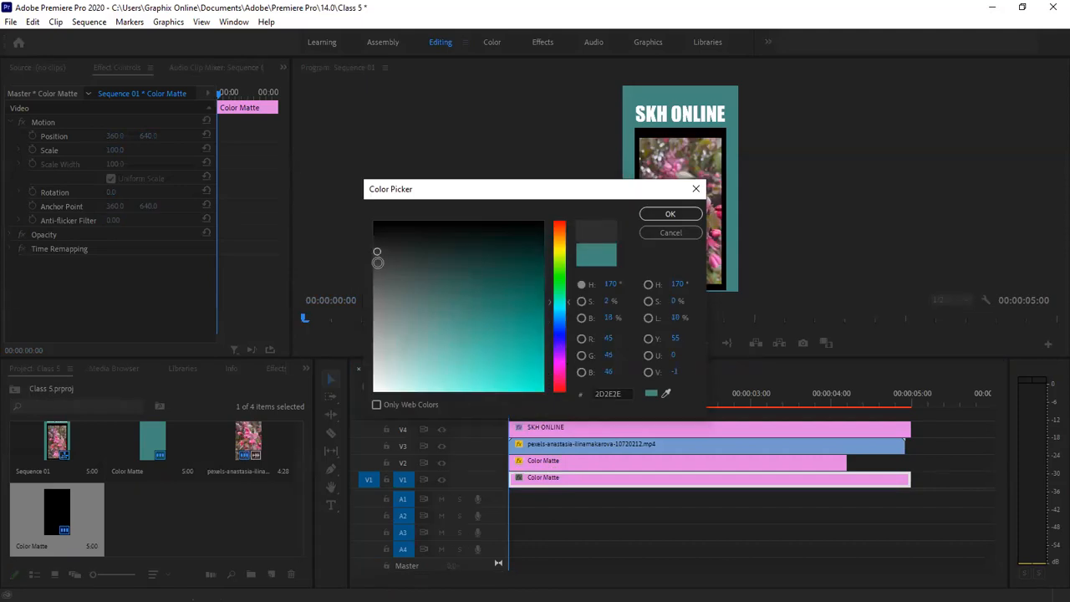
{"action": "left_click", "coordinate": [377, 289]}
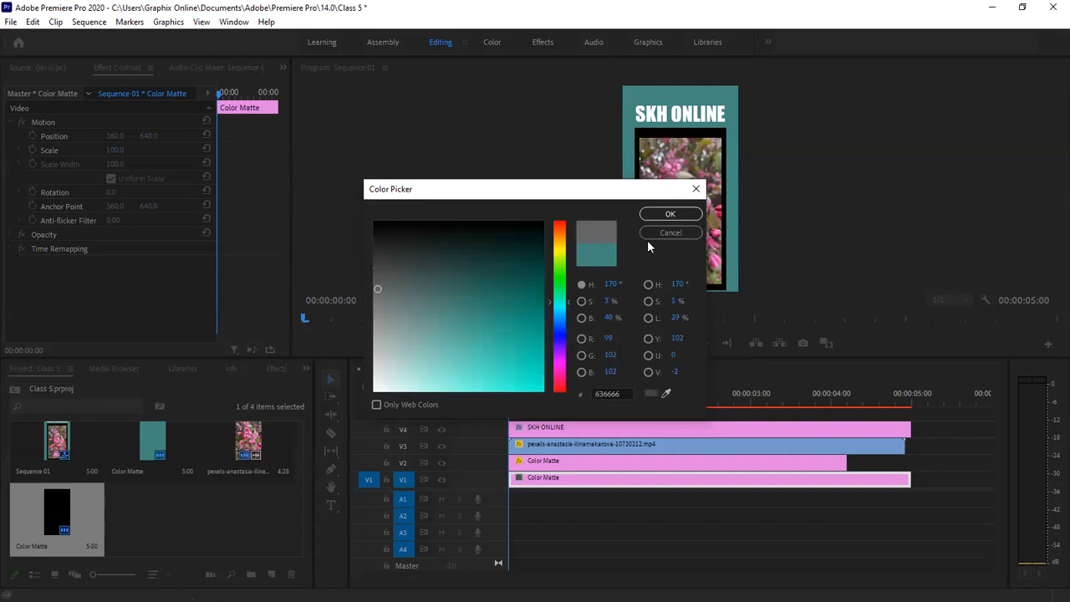
{"action": "left_click", "coordinate": [648, 218]}
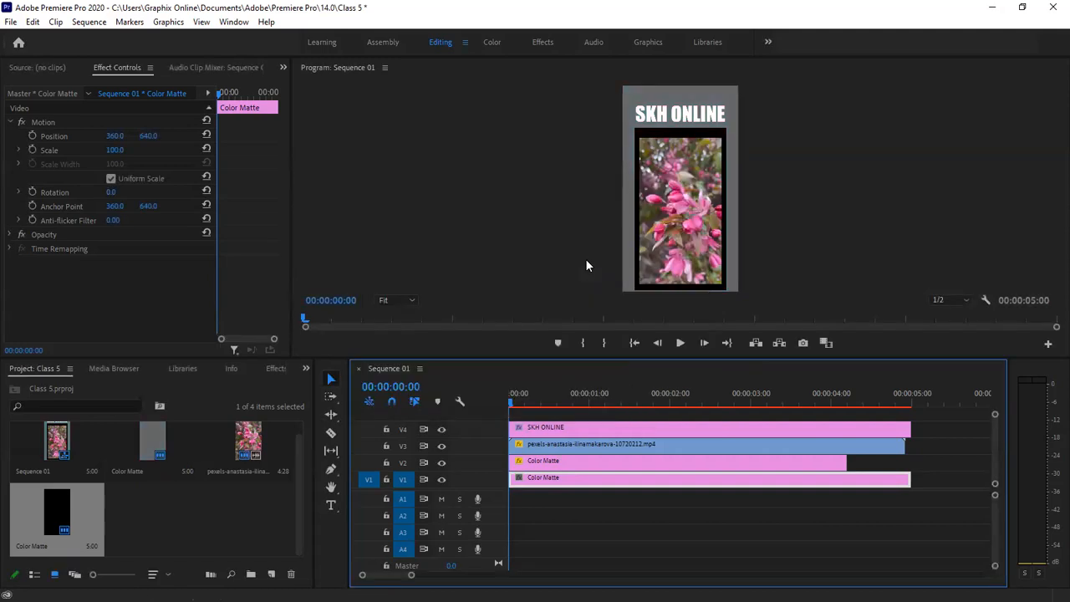
Set the SKH ONLINE title's tracking to 37 and scale the text down slightly to about the width of the black frame.
{"action": "left_click", "coordinate": [686, 118]}
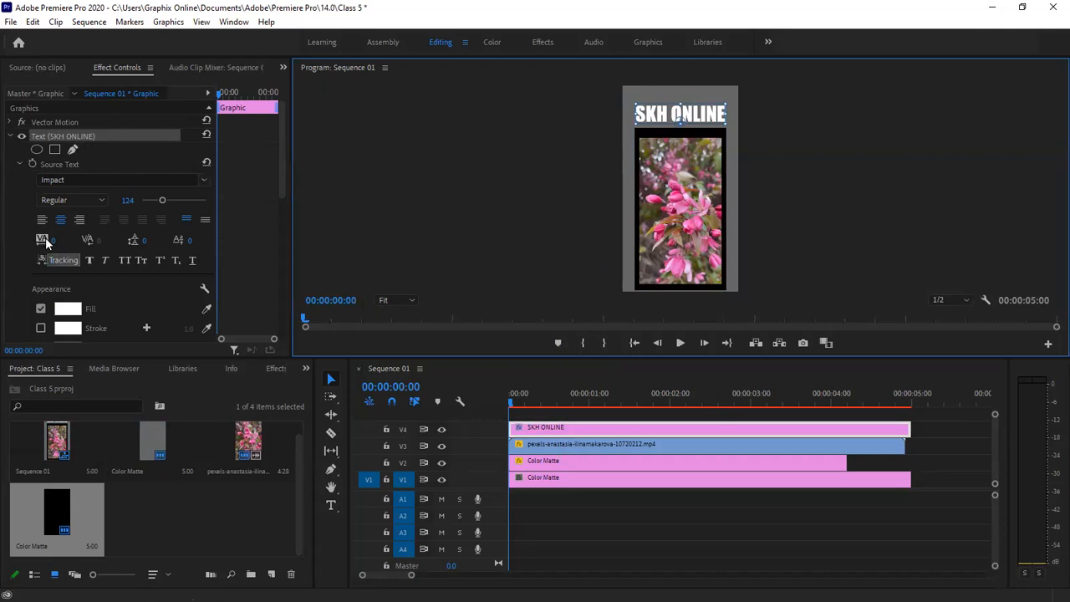
{"action": "left_click", "coordinate": [398, 300]}
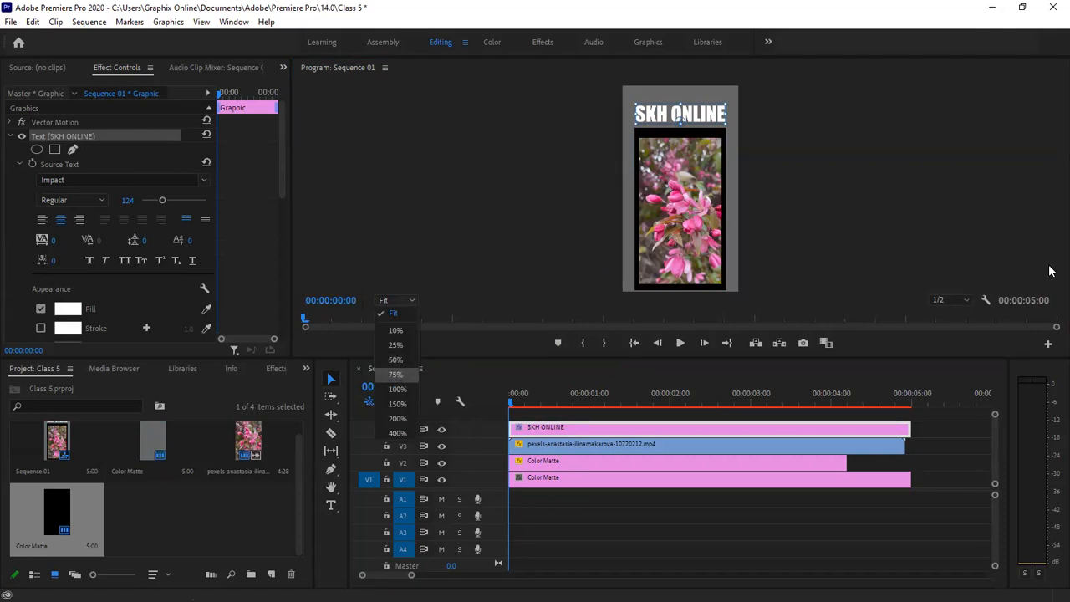
{"action": "key", "text": "Return"}
{"action": "scroll", "coordinate": [980, 171], "scroll_direction": "up", "scroll_amount": 3}
{"action": "scroll", "coordinate": [981, 171], "scroll_direction": "up", "scroll_amount": 1}
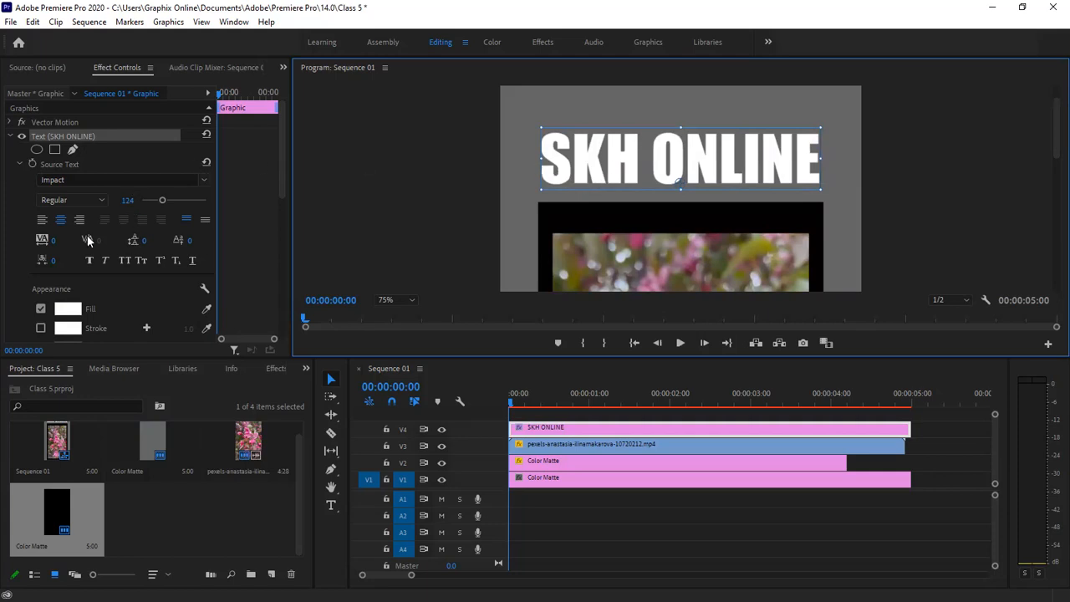
{"action": "left_click", "coordinate": [42, 240]}
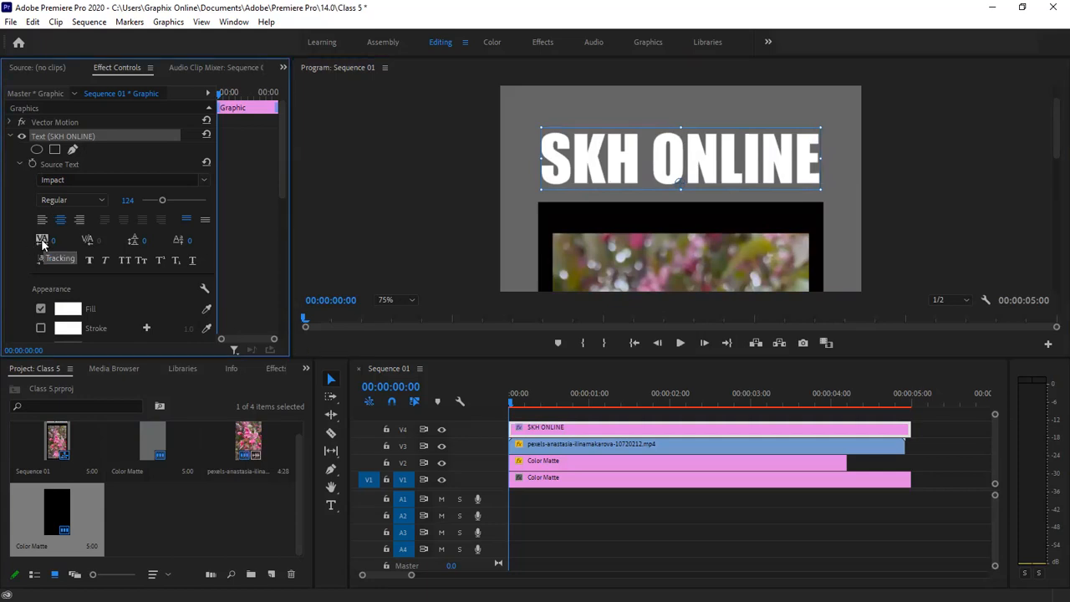
{"action": "left_click_drag", "start_coordinate": [46, 243], "coordinate": [75, 244]}
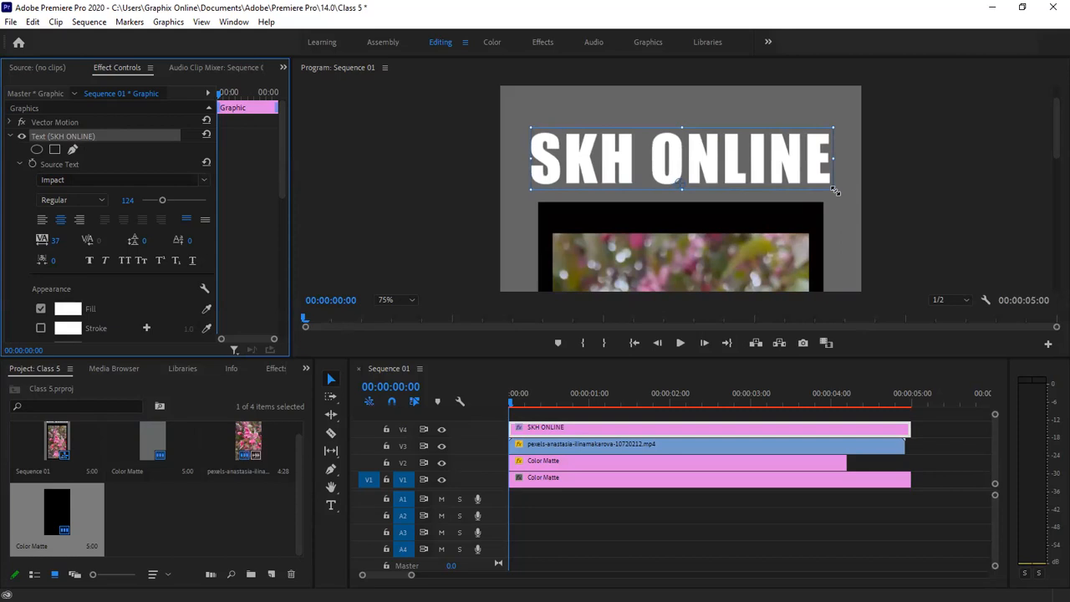
{"action": "left_click_drag", "start_coordinate": [834, 192], "coordinate": [825, 188]}
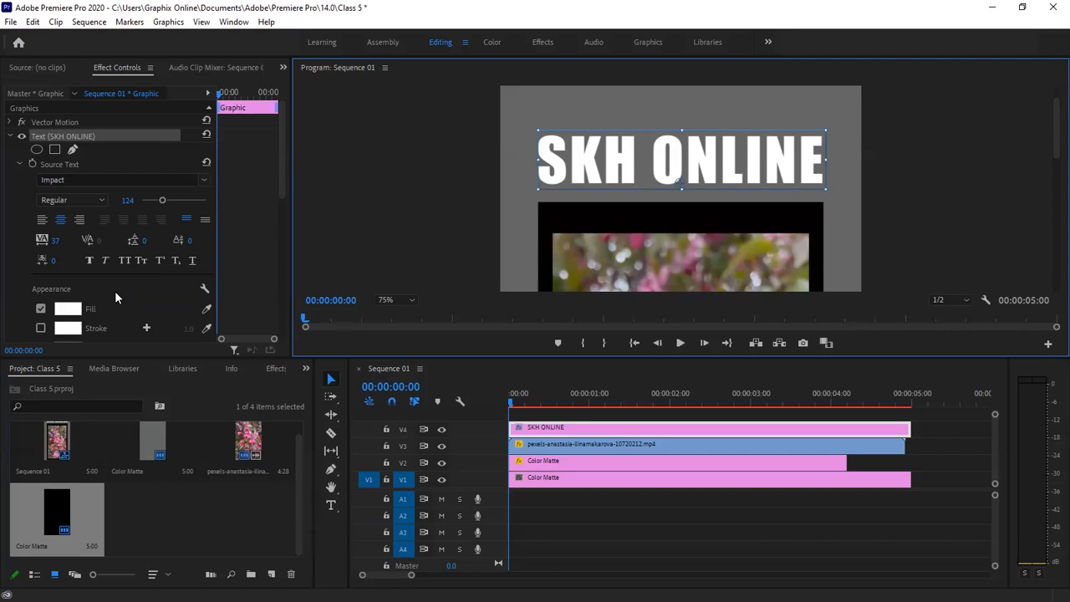
Change the fill color of the SKH ONLINE title to dark blue.
{"action": "scroll", "coordinate": [115, 290], "scroll_direction": "down", "scroll_amount": 2}
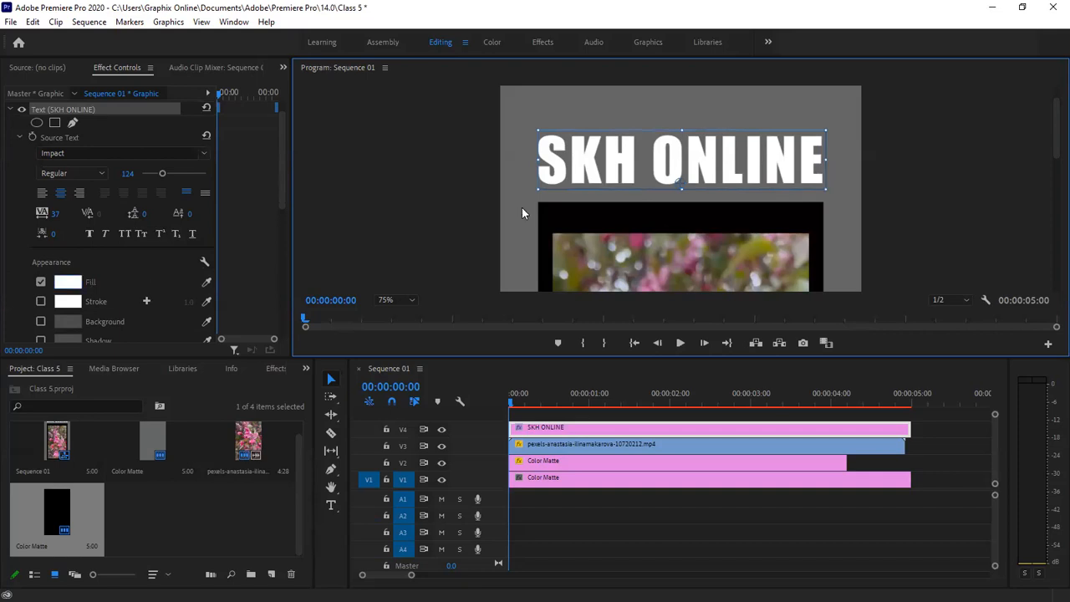
{"action": "left_click", "coordinate": [75, 278]}
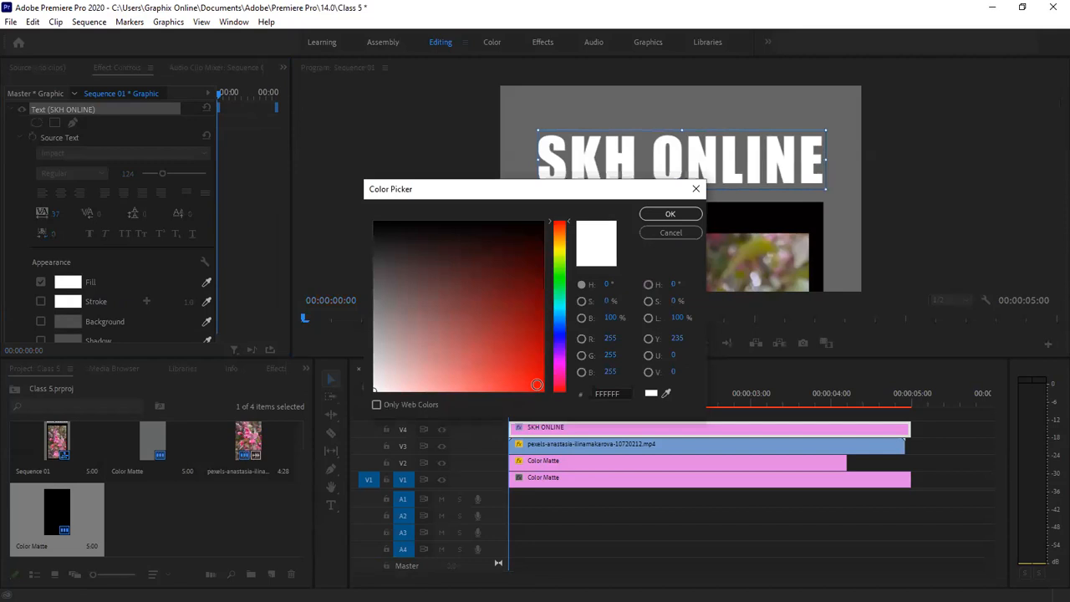
{"action": "left_click", "coordinate": [536, 384]}
{"action": "left_click", "coordinate": [557, 330]}
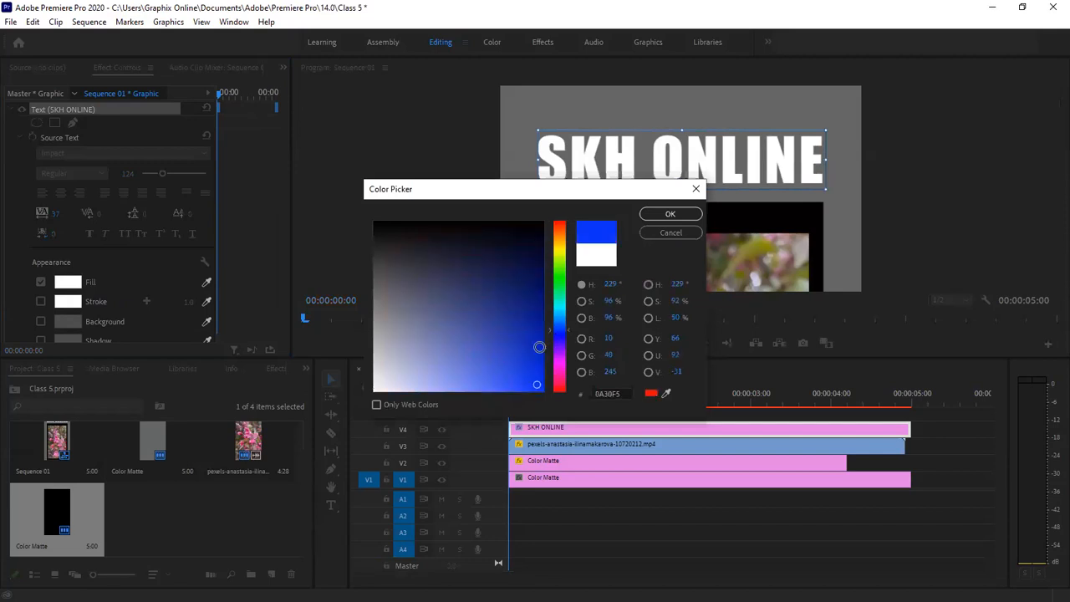
{"action": "left_click", "coordinate": [670, 214]}
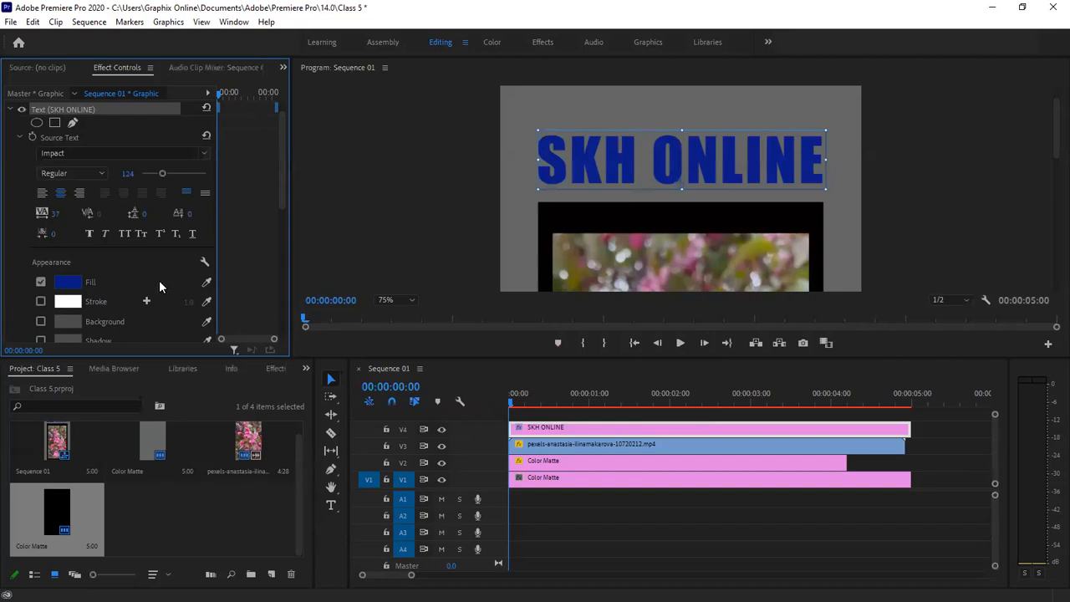
Enable a white stroke on the SKH ONLINE title and set its width to 5.
{"action": "scroll", "coordinate": [104, 289], "scroll_direction": "down", "scroll_amount": 1}
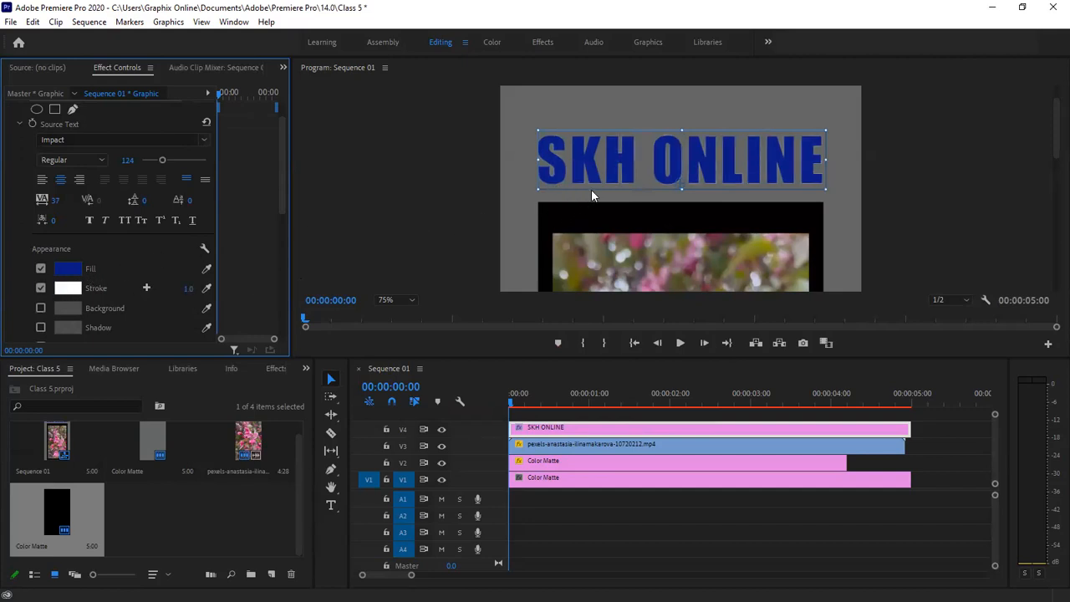
{"action": "left_click", "coordinate": [189, 291]}
{"action": "type", "text": "5"}
{"action": "key", "text": "Return"}
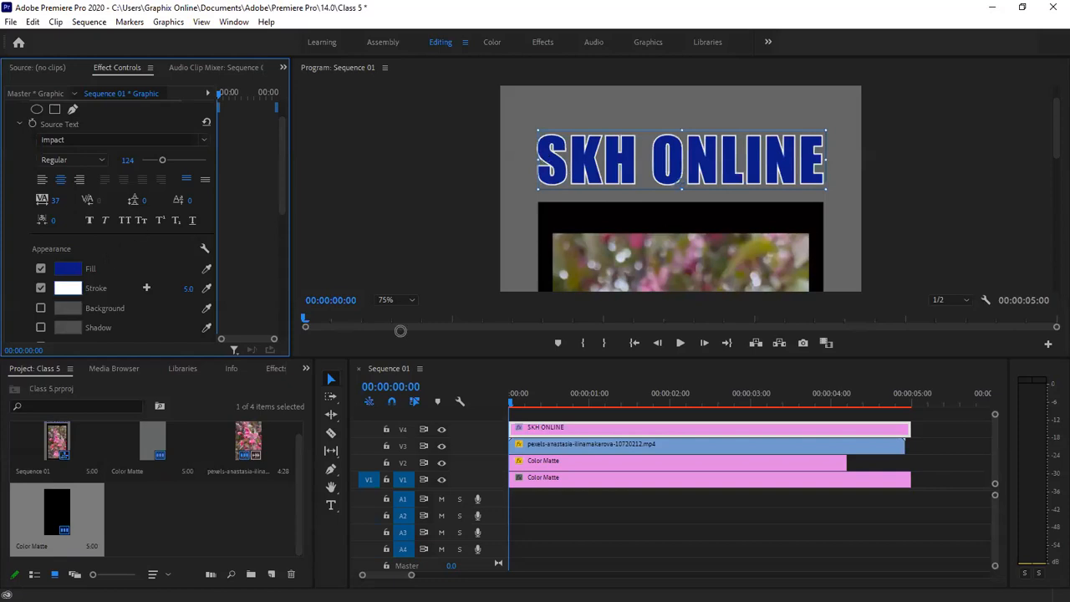
Try red FC0101 as the title's stroke color, and return the stroke to white FDFBFB.
{"action": "left_click", "coordinate": [541, 388]}
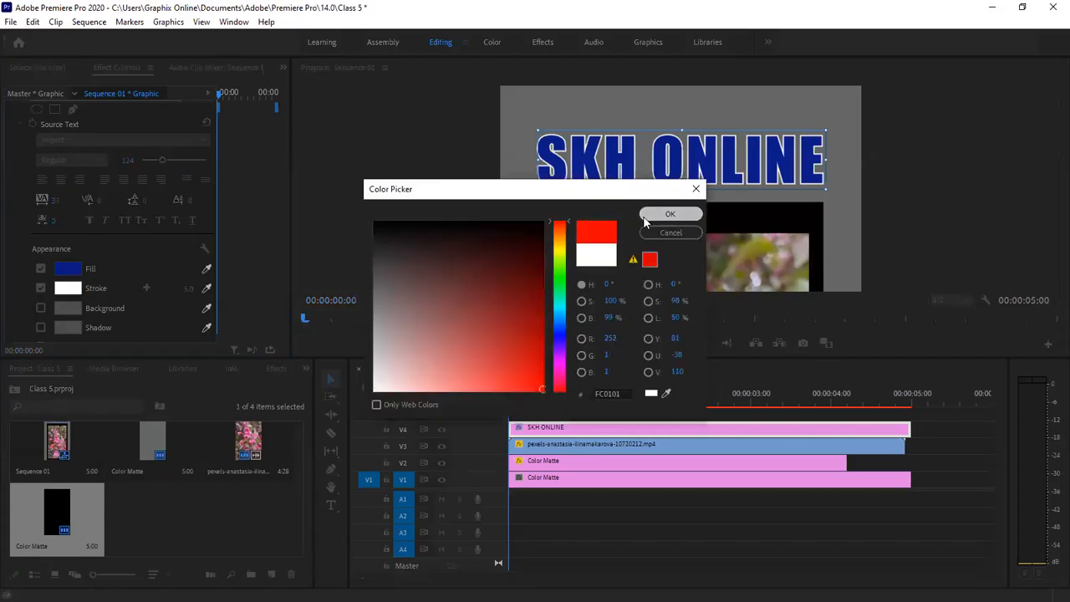
{"action": "left_click", "coordinate": [669, 214]}
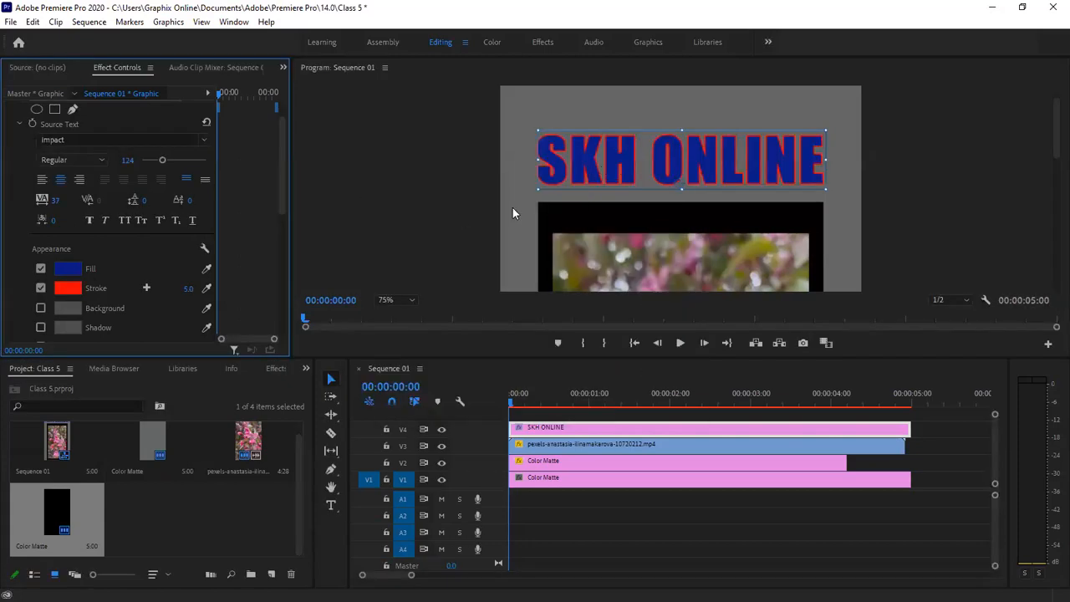
{"action": "left_click", "coordinate": [68, 288]}
{"action": "left_click", "coordinate": [374, 390]}
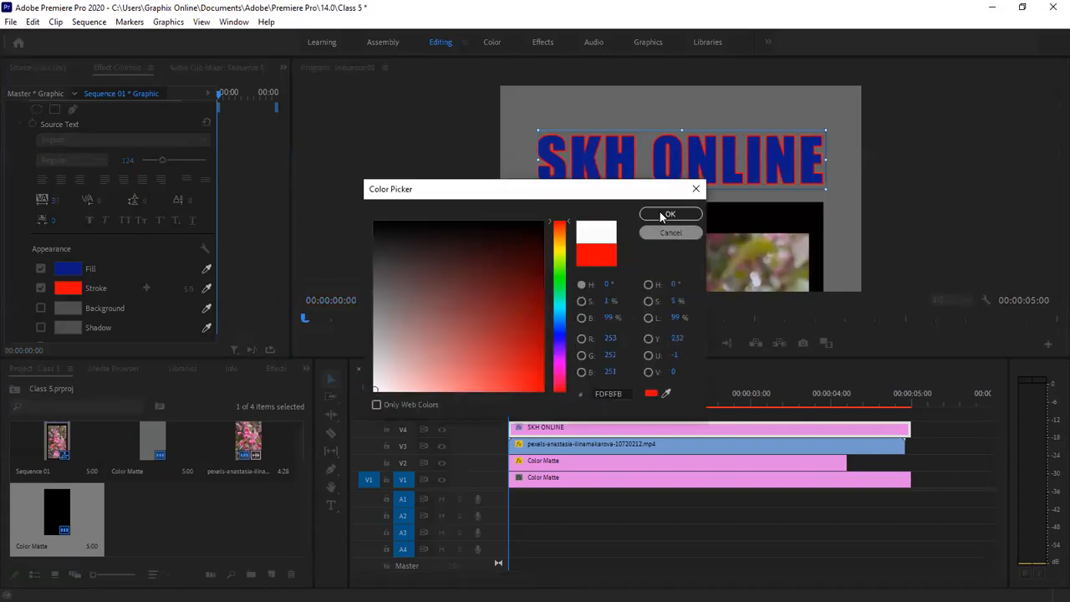
{"action": "left_click", "coordinate": [670, 214]}
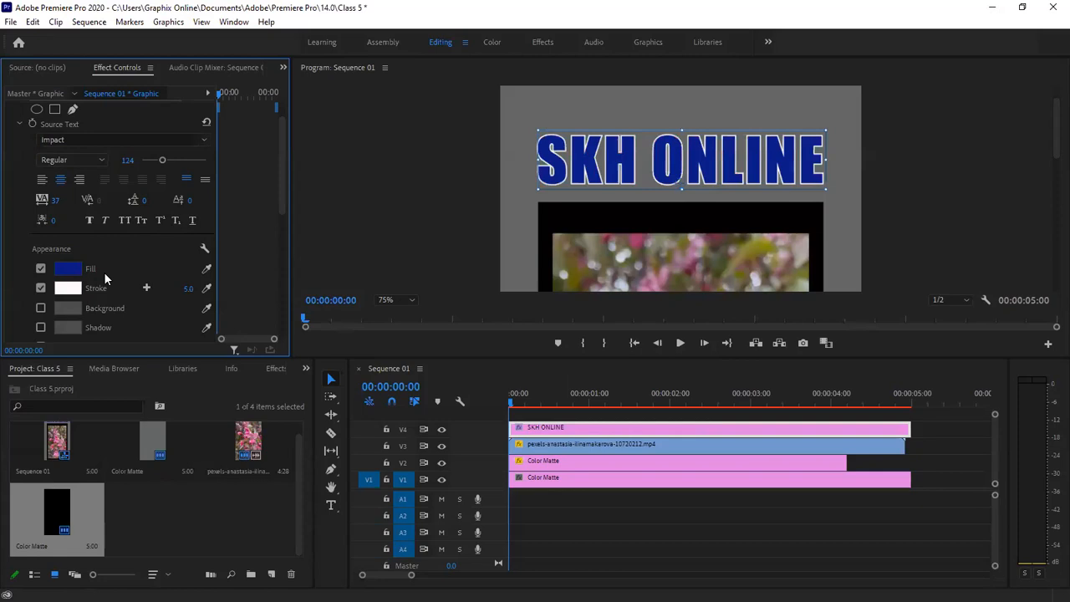
Enable a background behind the SKH ONLINE title and give it the muted olive green 8B976B.
{"action": "scroll", "coordinate": [128, 320], "scroll_direction": "down", "scroll_amount": 1}
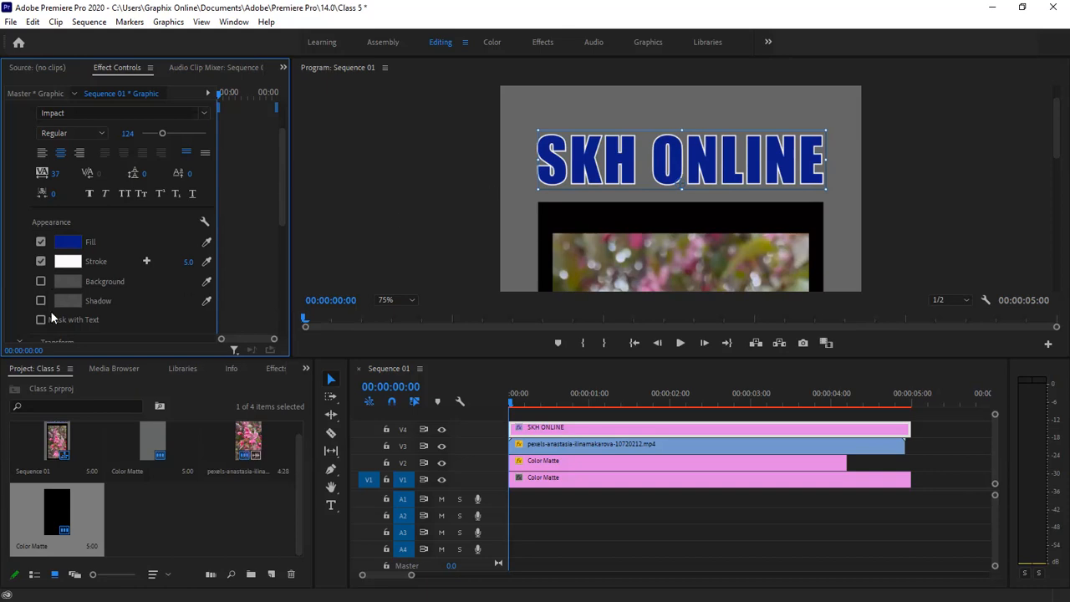
{"action": "left_click", "coordinate": [40, 281]}
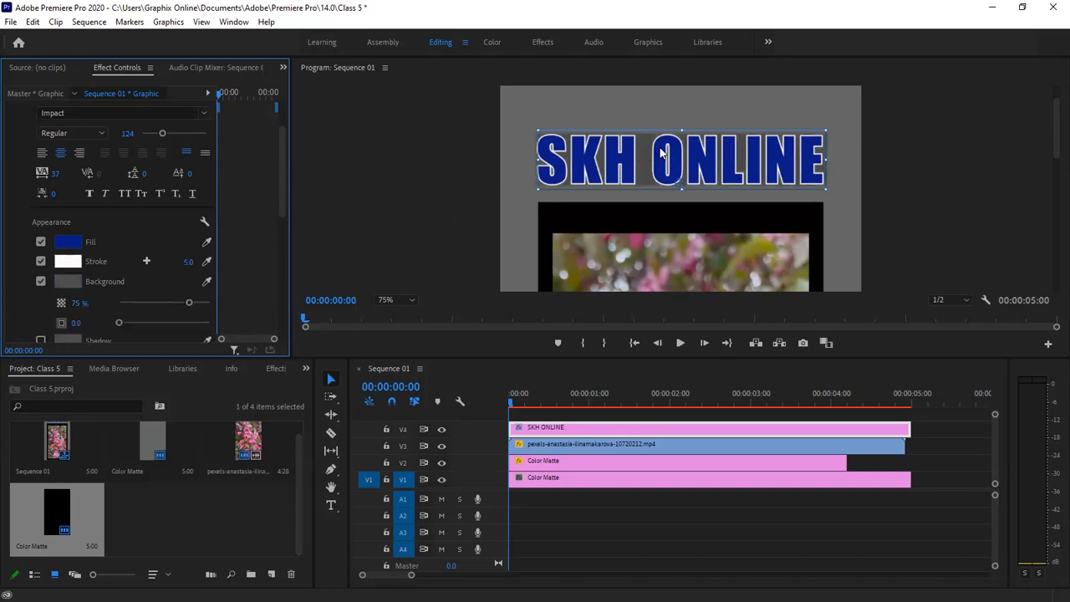
{"action": "left_click", "coordinate": [69, 281]}
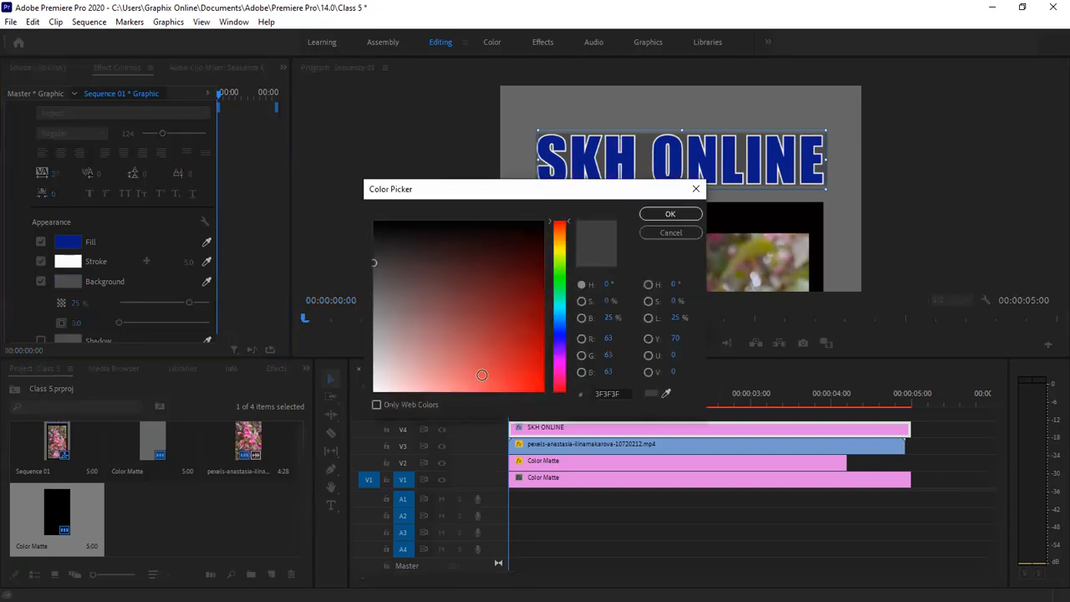
{"action": "left_click", "coordinate": [558, 257]}
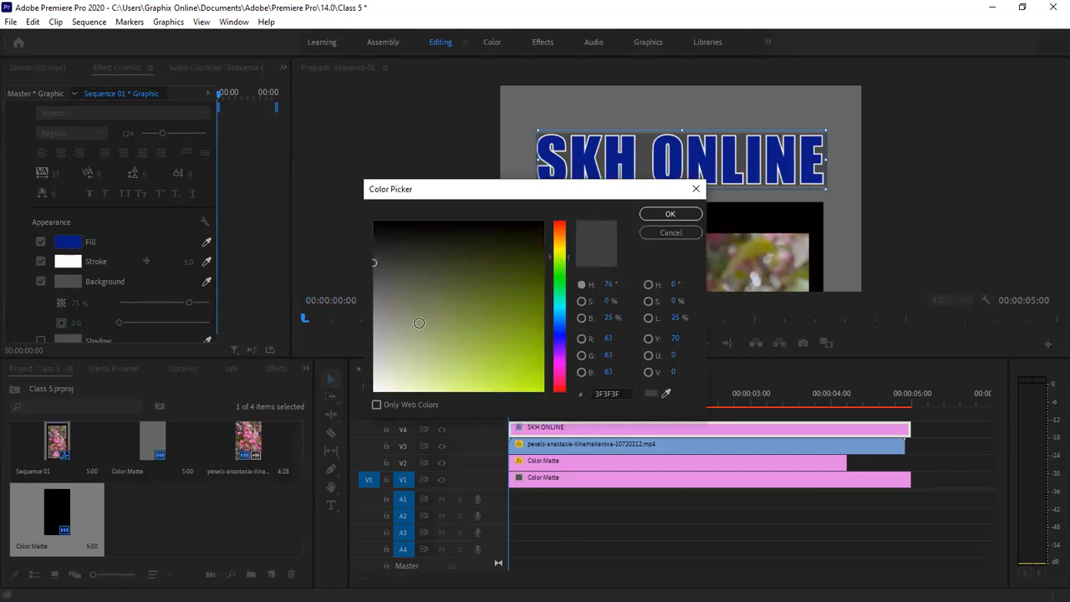
{"action": "left_click", "coordinate": [423, 321]}
{"action": "left_click", "coordinate": [669, 214]}
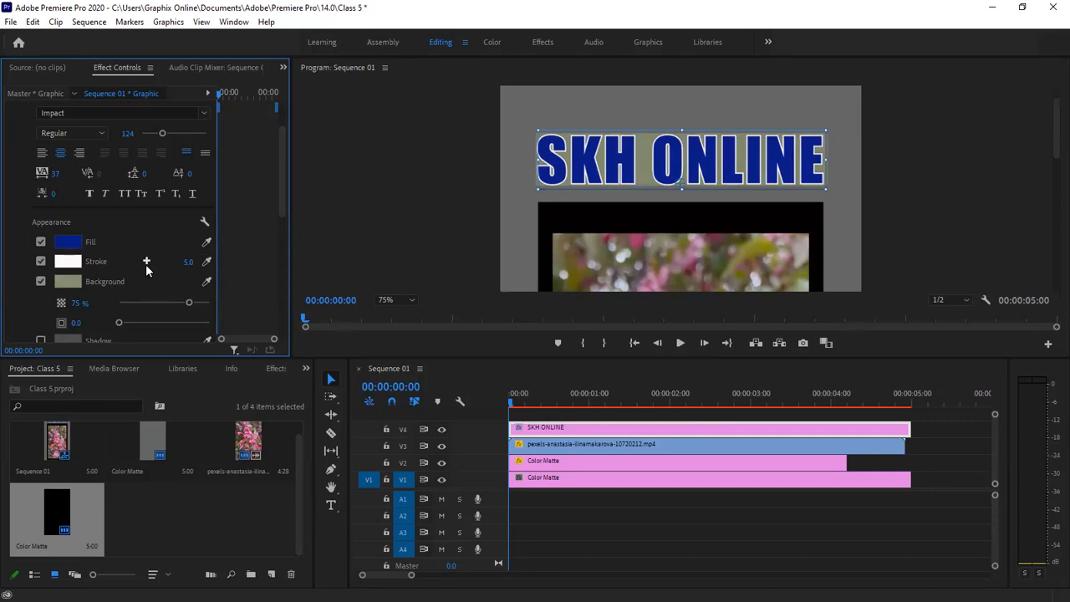
Recolor the title's background to bright red and set the background opacity to 100%.
{"action": "scroll", "coordinate": [145, 276], "scroll_direction": "down", "scroll_amount": 2}
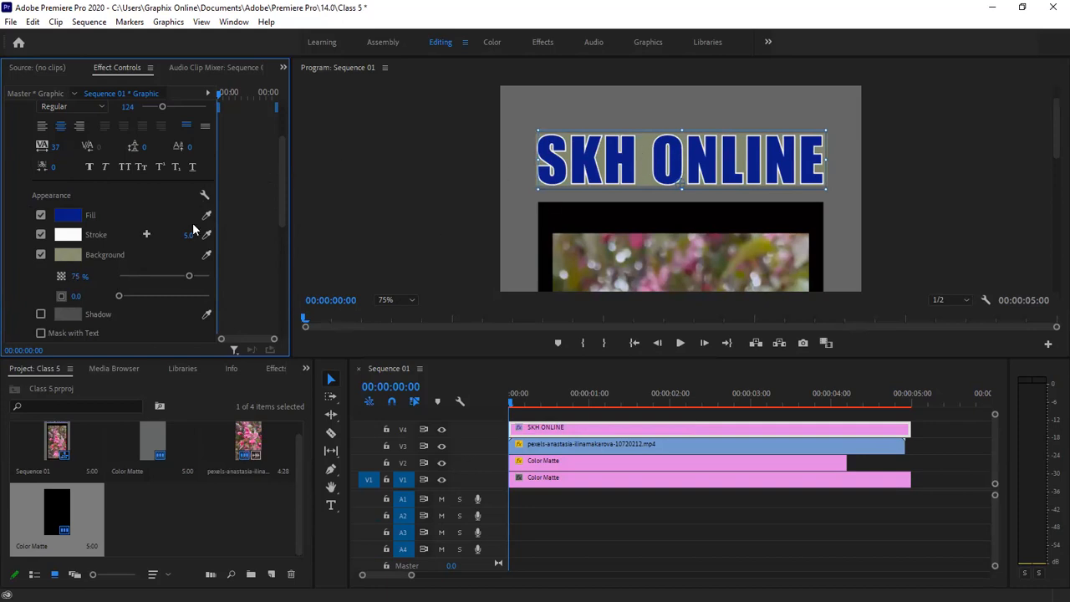
{"action": "left_click_drag", "start_coordinate": [156, 277], "coordinate": [153, 277]}
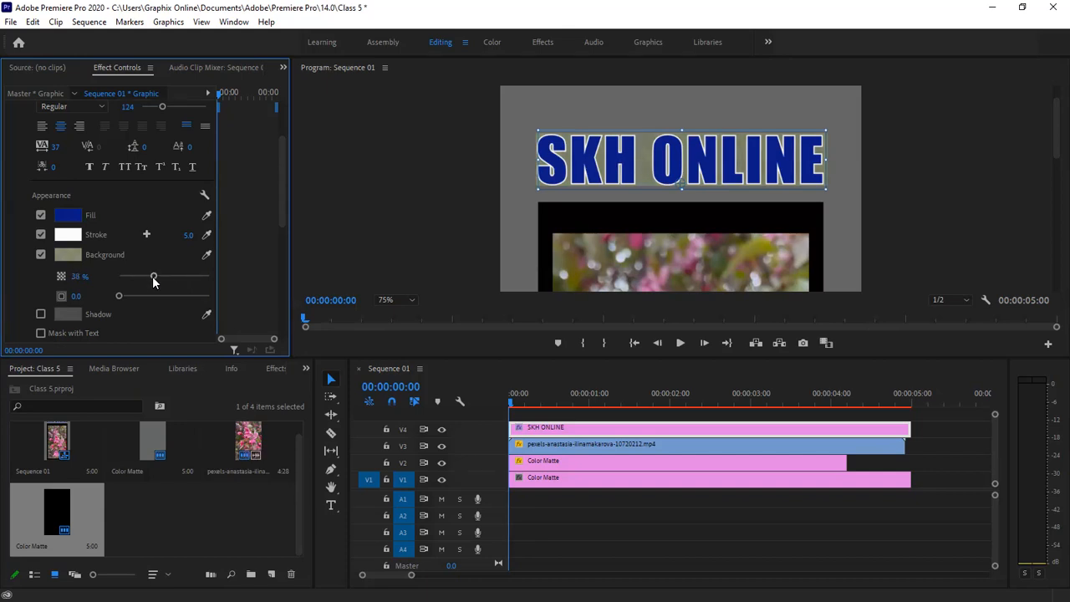
{"action": "left_click", "coordinate": [78, 258]}
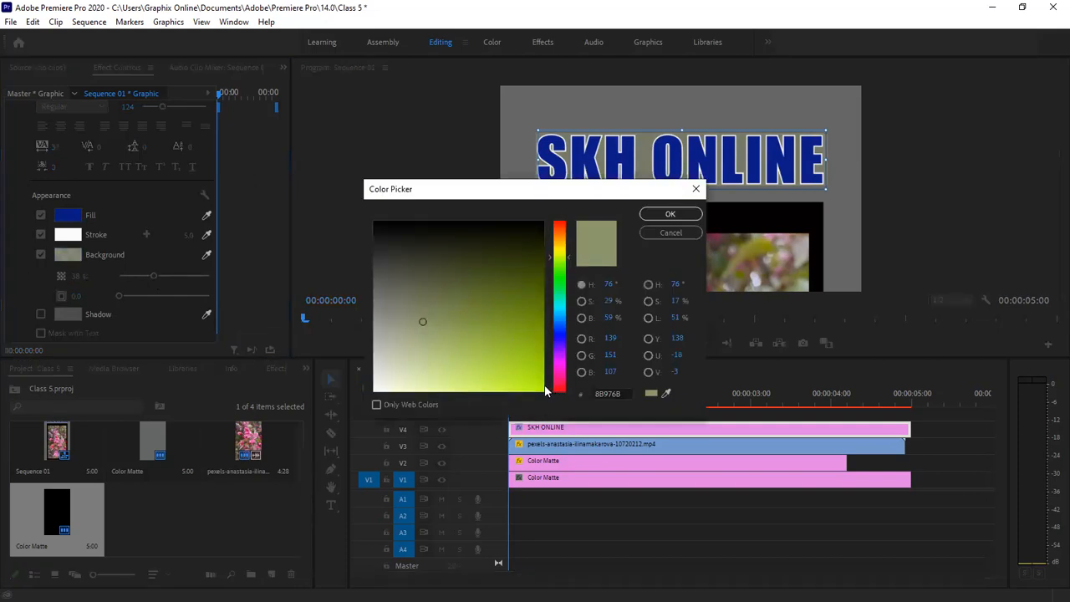
{"action": "left_click", "coordinate": [545, 386]}
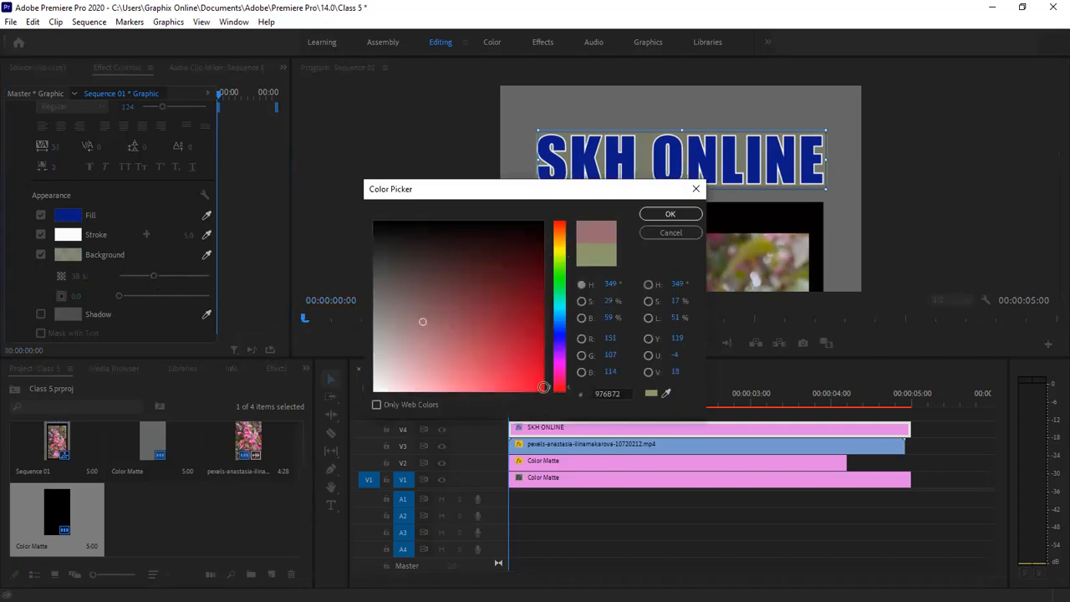
{"action": "left_click", "coordinate": [671, 214]}
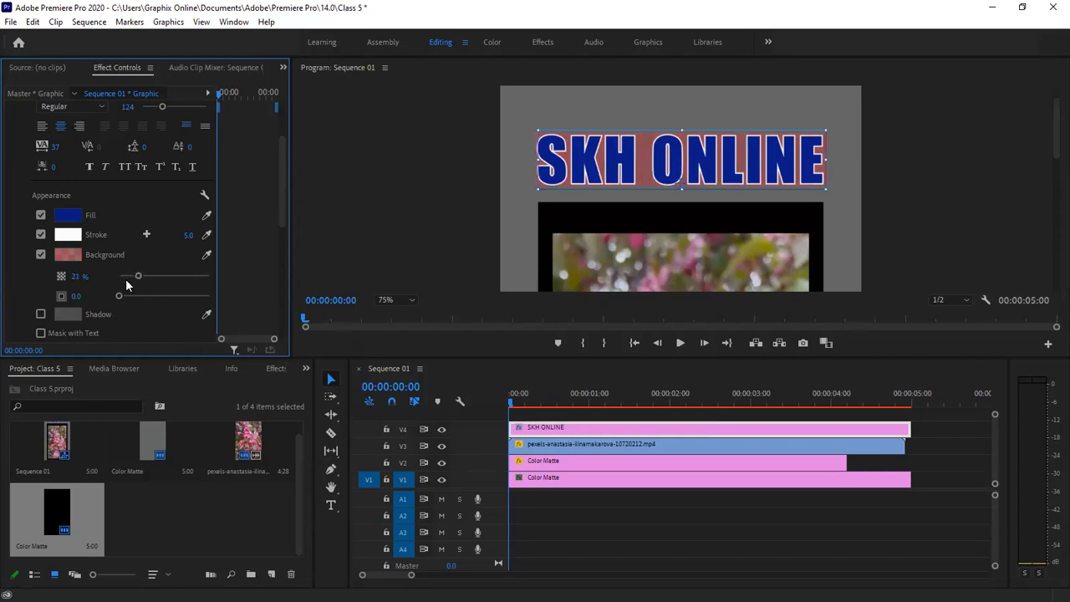
{"action": "left_click_drag", "start_coordinate": [229, 285], "coordinate": [229, 285]}
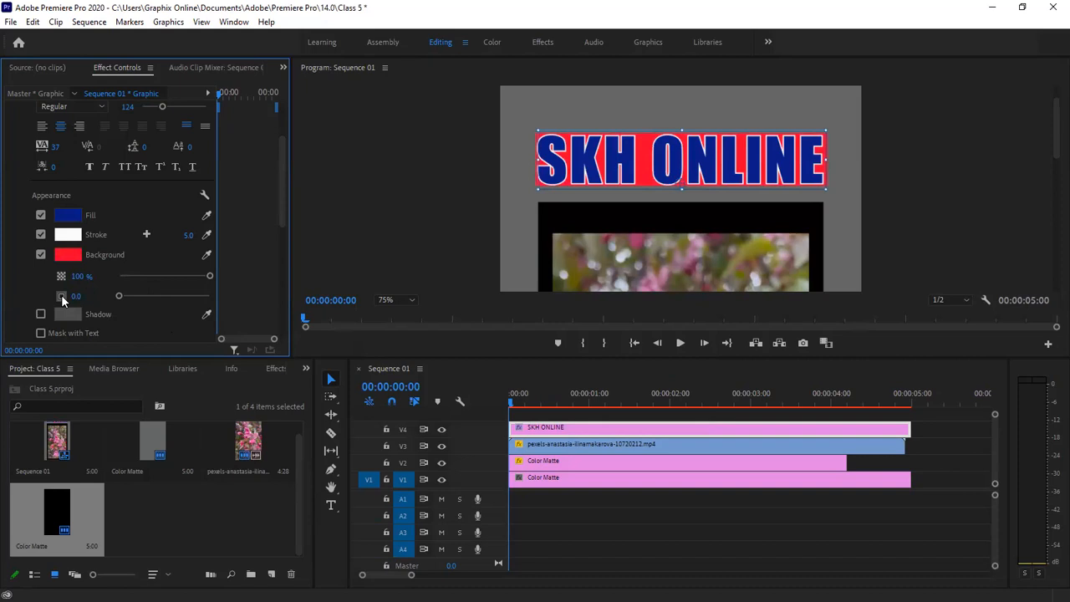
Expand the red background of the SKH ONLINE title to size 30.1 and set its opacity to 40%.
{"action": "left_click_drag", "start_coordinate": [119, 296], "coordinate": [144, 298]}
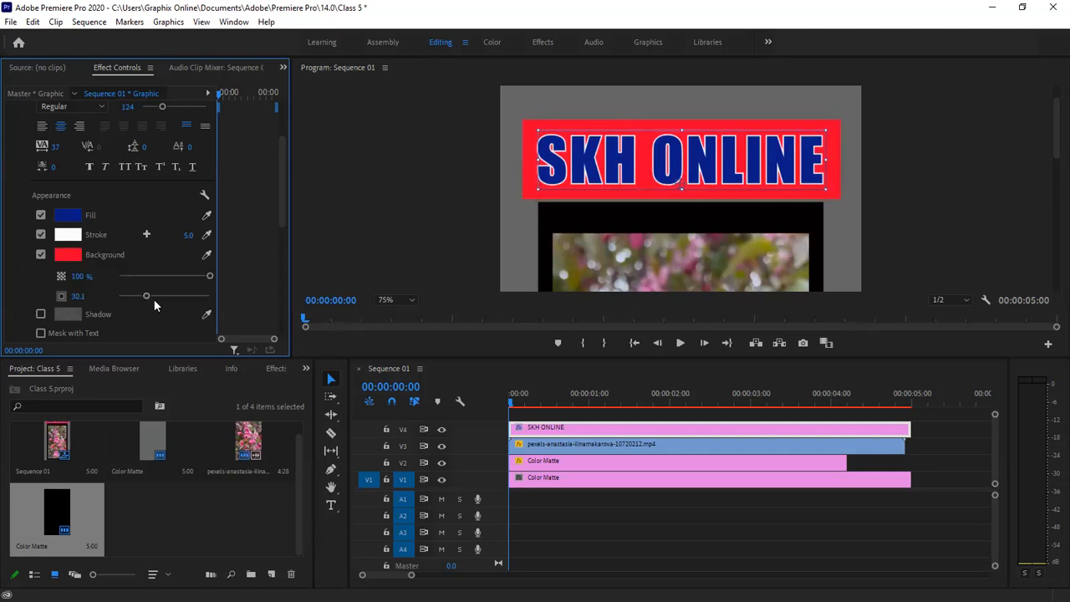
{"action": "left_click_drag", "start_coordinate": [209, 279], "coordinate": [161, 281]}
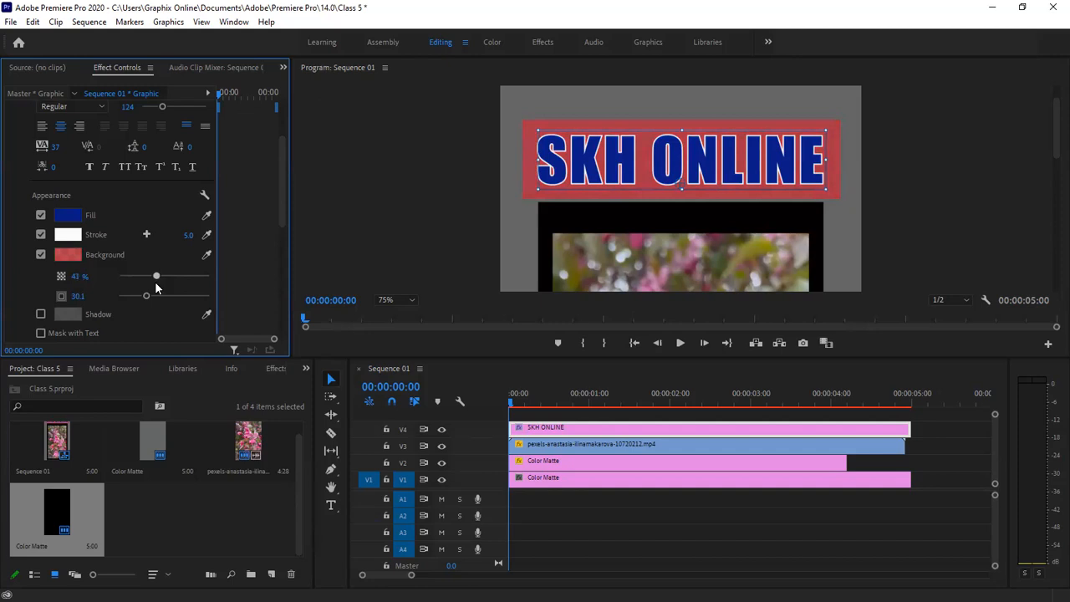
{"action": "left_click_drag", "start_coordinate": [155, 281], "coordinate": [153, 280]}
{"action": "scroll", "coordinate": [241, 299], "scroll_direction": "down", "scroll_amount": 1}
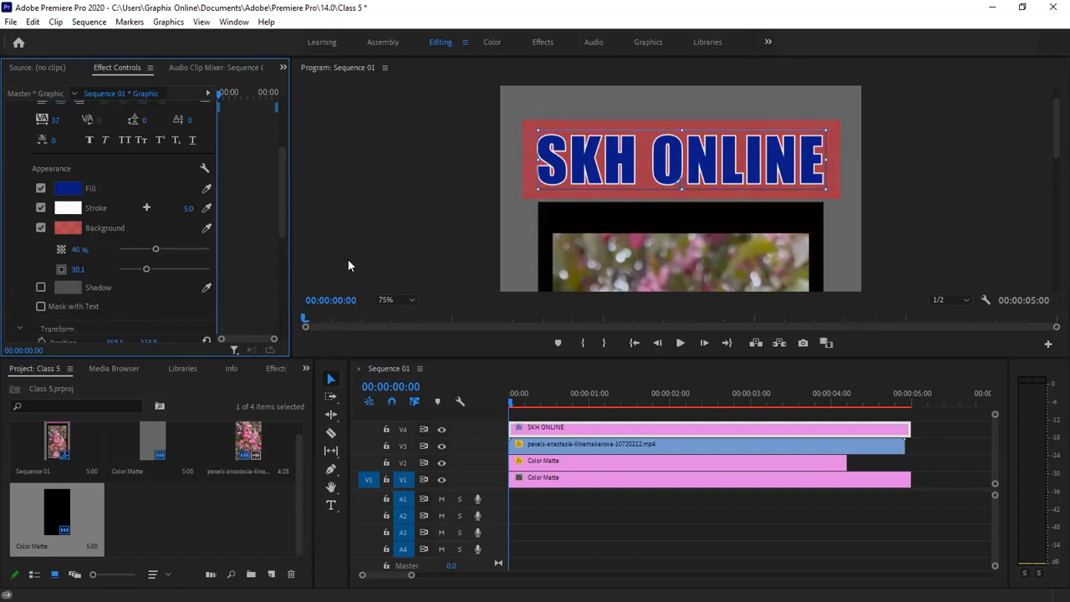
Enable a shadow on the SKH ONLINE title, color it white and set its opacity to 55%.
{"action": "left_click", "coordinate": [40, 288]}
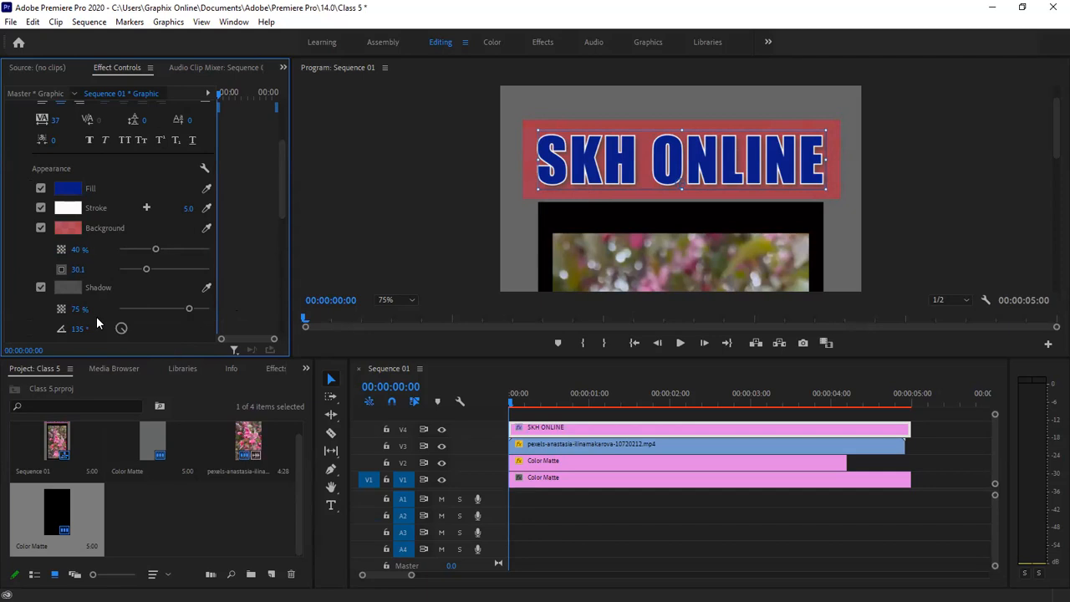
{"action": "left_click", "coordinate": [72, 287]}
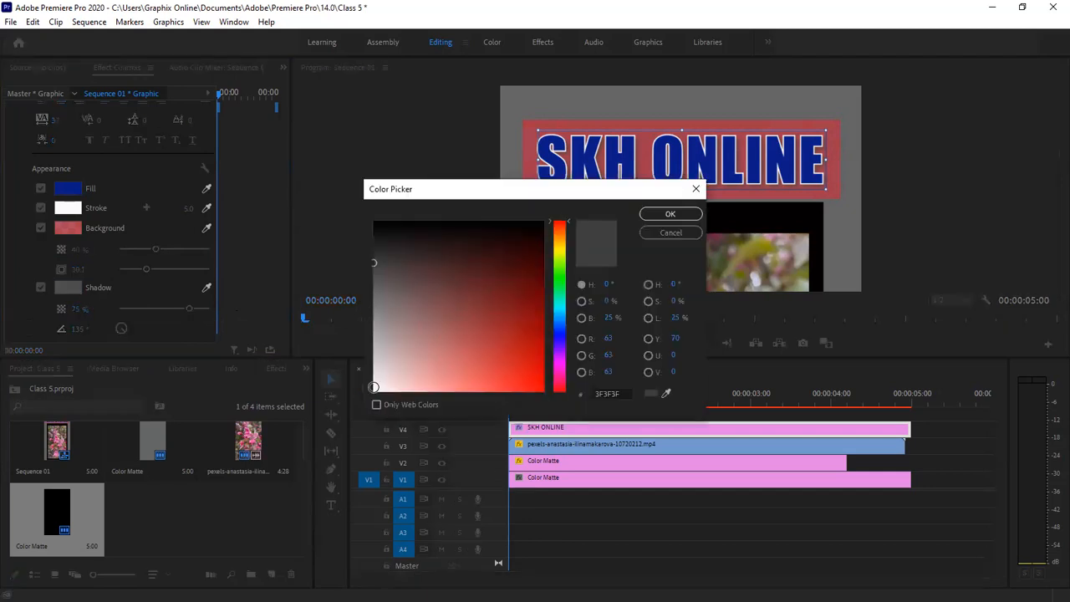
{"action": "left_click", "coordinate": [373, 261]}
{"action": "left_click", "coordinate": [670, 214]}
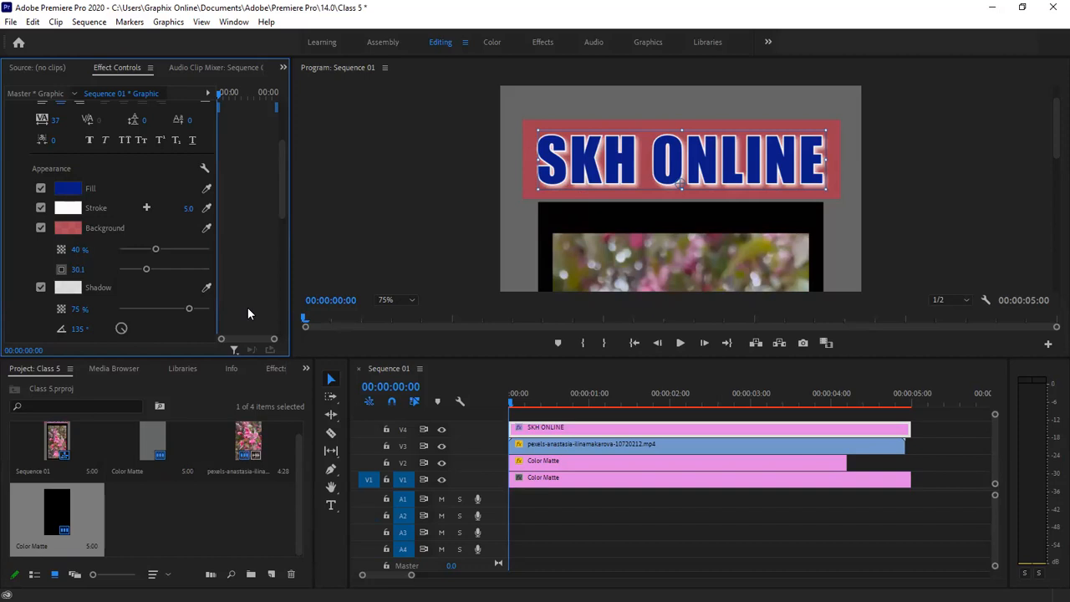
{"action": "left_click_drag", "start_coordinate": [167, 308], "coordinate": [210, 310]}
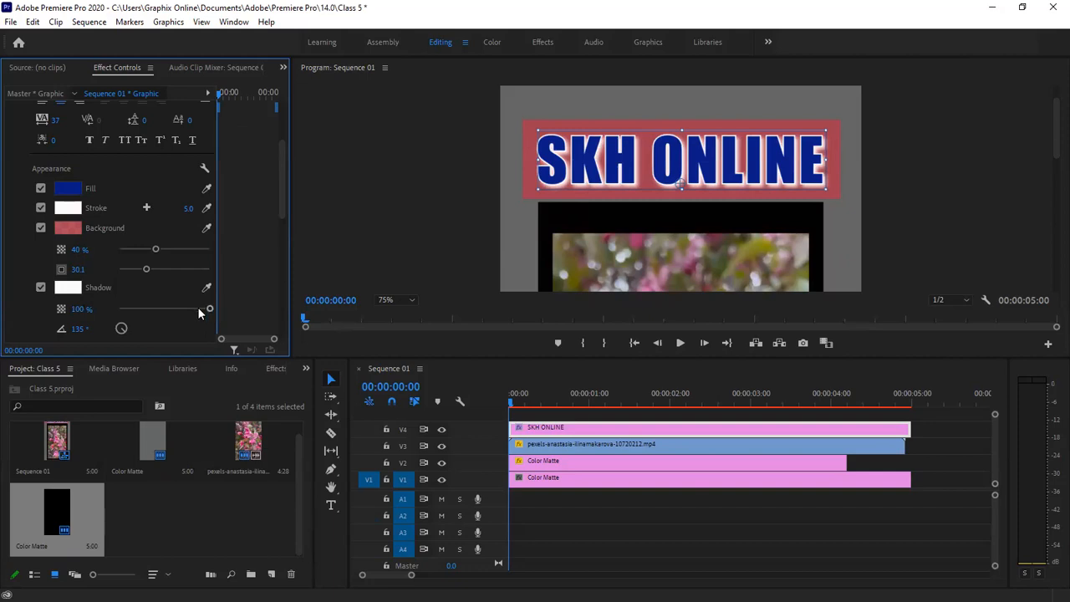
{"action": "left_click_drag", "start_coordinate": [184, 307], "coordinate": [168, 311]}
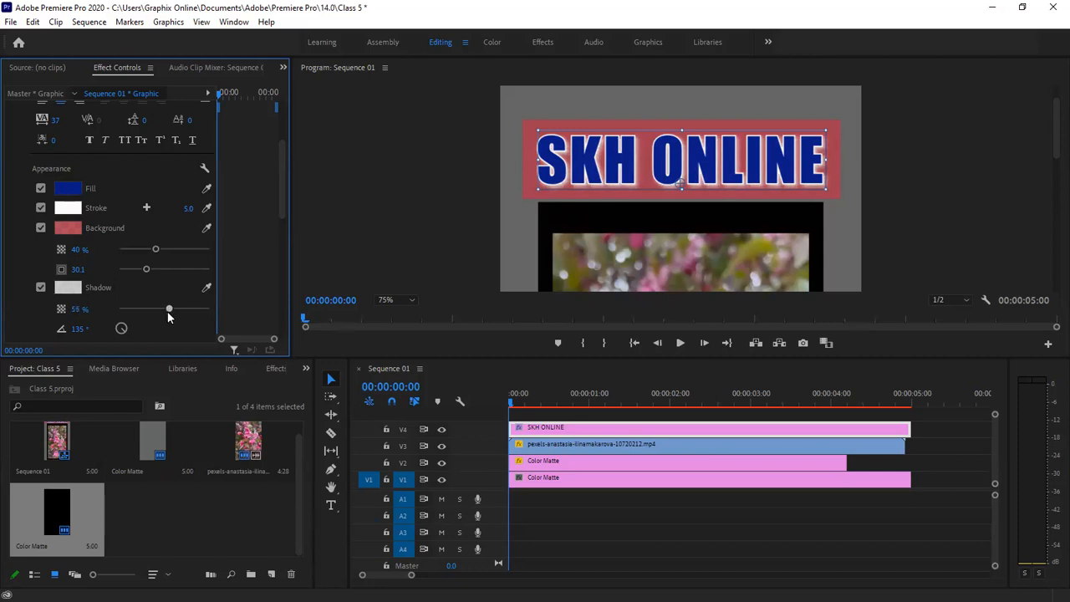
Try a shadow angle of 27° on the title and undo the change.
{"action": "scroll", "coordinate": [167, 291], "scroll_direction": "down", "scroll_amount": 1}
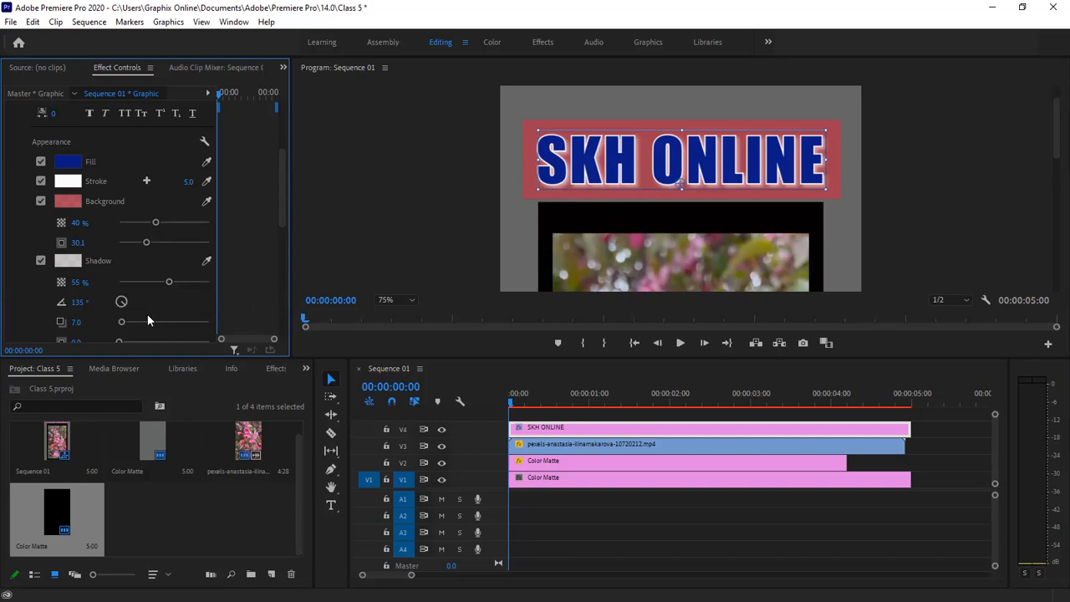
{"action": "left_click", "coordinate": [124, 299]}
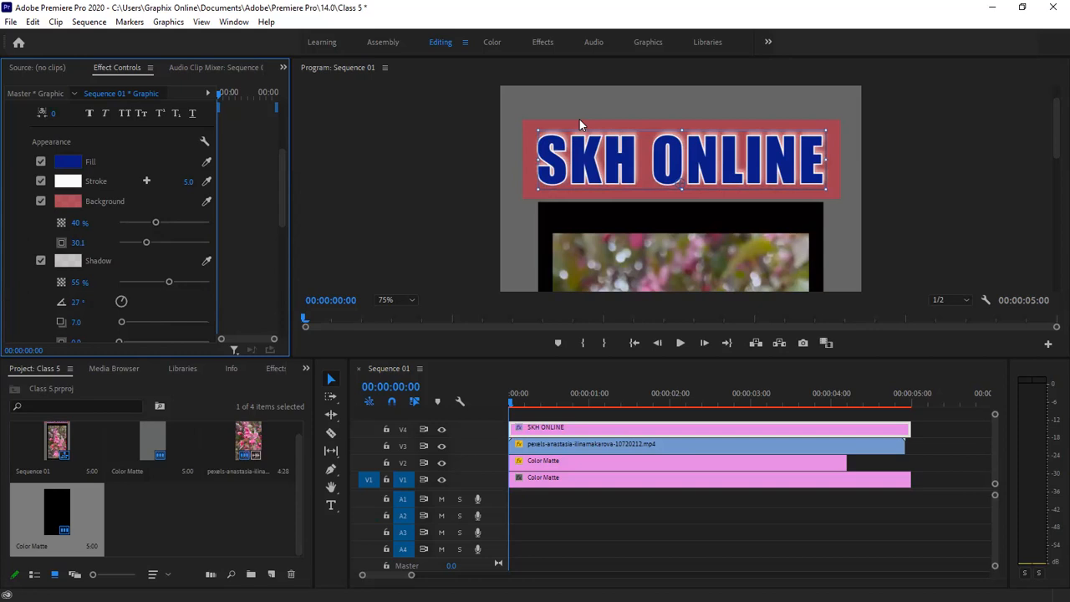
{"action": "key", "text": "ctrl+z"}
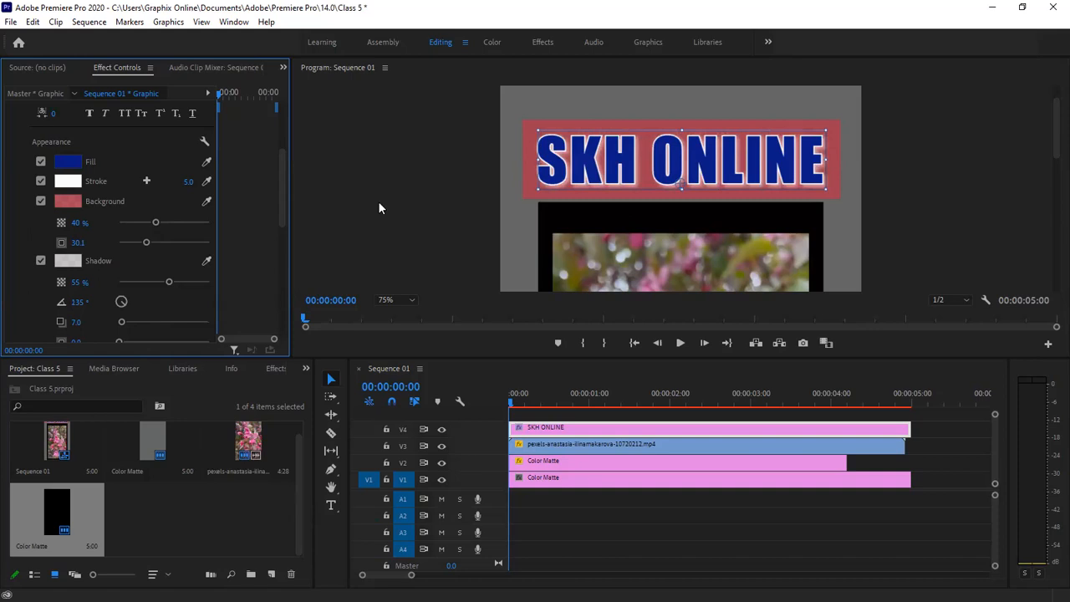
Widen the Effect Controls panel, try a shadow distance of 173.3 on the title and undo the distance change.
{"action": "left_click_drag", "start_coordinate": [292, 241], "coordinate": [428, 235]}
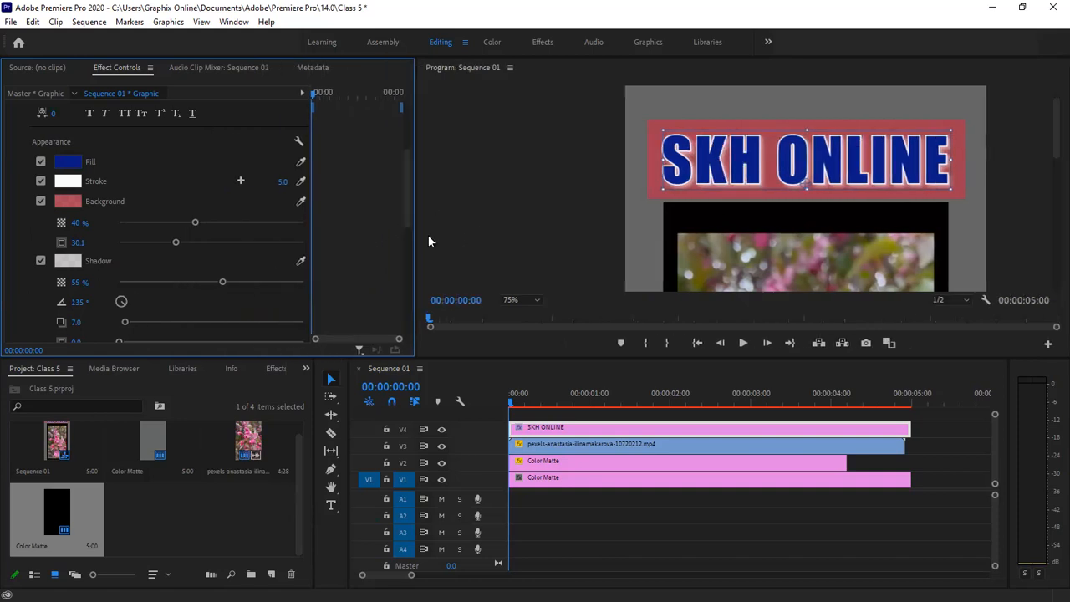
{"action": "mouse_move", "coordinate": [319, 229]}
{"action": "left_mouse_down"}
{"action": "mouse_move", "coordinate": [362, 229]}
{"action": "mouse_move", "coordinate": [312, 229]}
{"action": "left_mouse_up"}
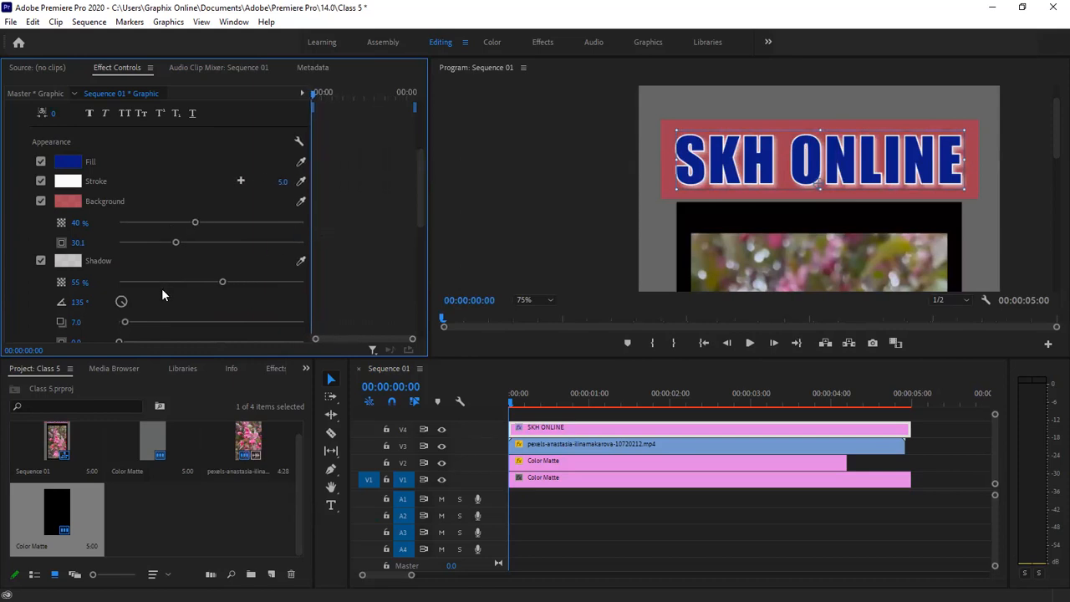
{"action": "scroll", "coordinate": [161, 296], "scroll_direction": "down", "scroll_amount": 2}
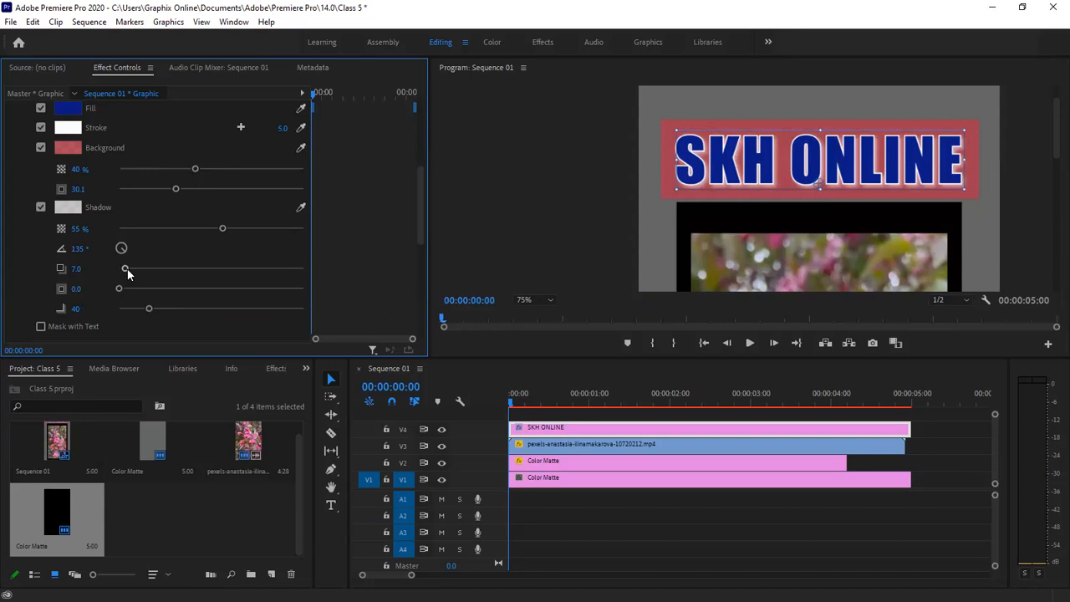
{"action": "left_click_drag", "start_coordinate": [126, 269], "coordinate": [277, 289]}
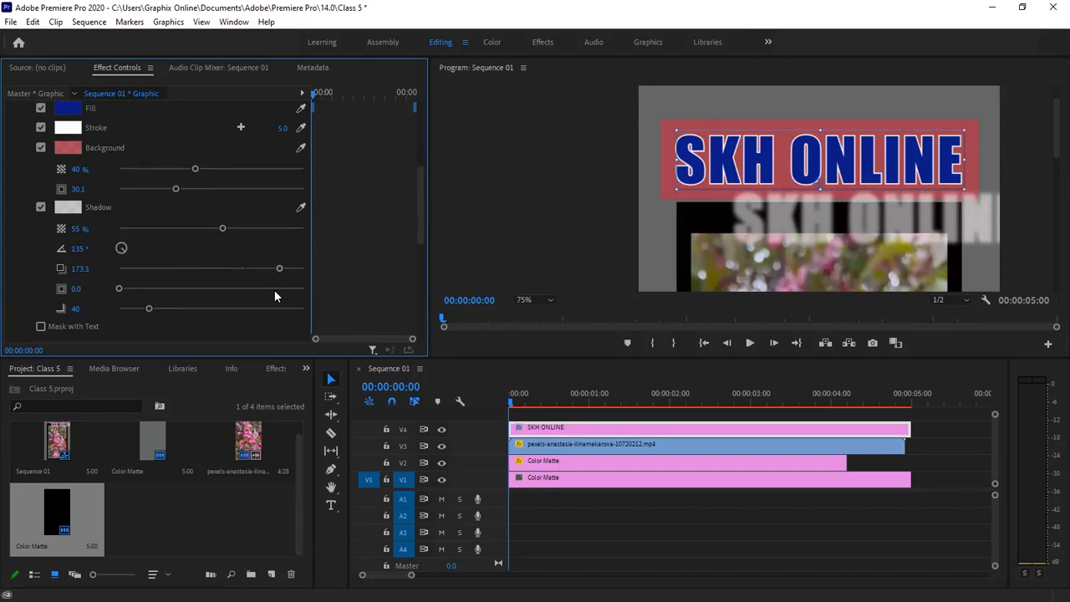
{"action": "key", "text": "ctrl+z"}
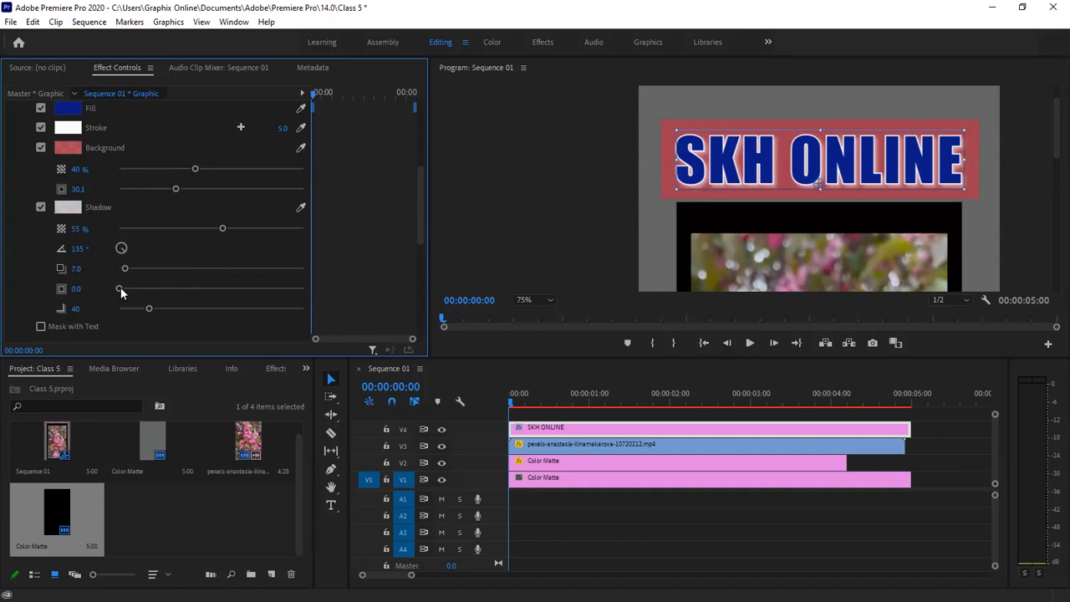
Try a shadow size of 89.9 on the title and return the size to 0.
{"action": "left_click_drag", "start_coordinate": [129, 288], "coordinate": [284, 269]}
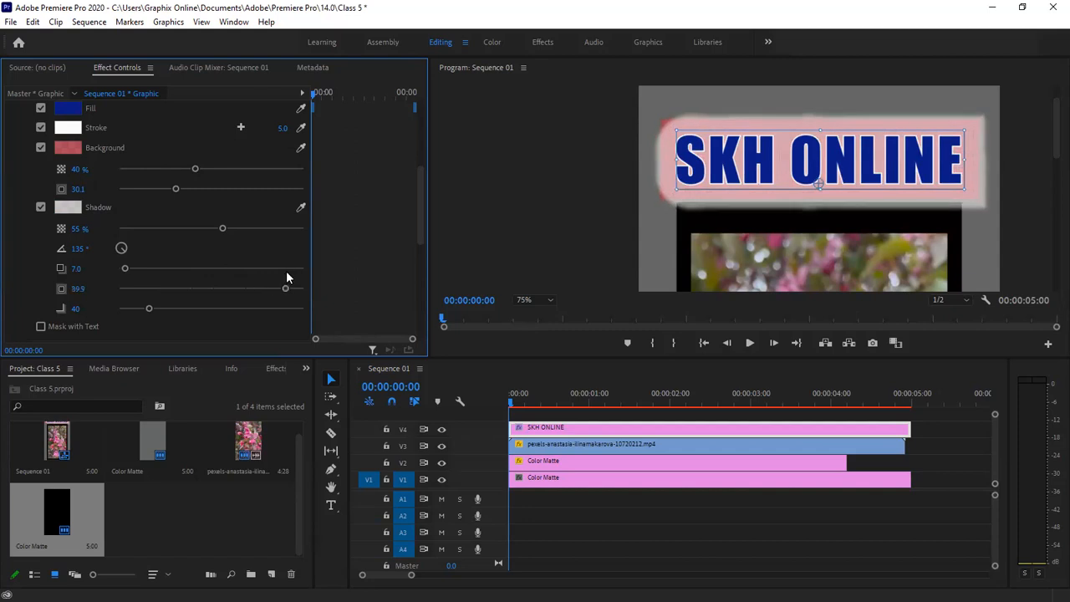
{"action": "key", "text": "ctrl+z"}
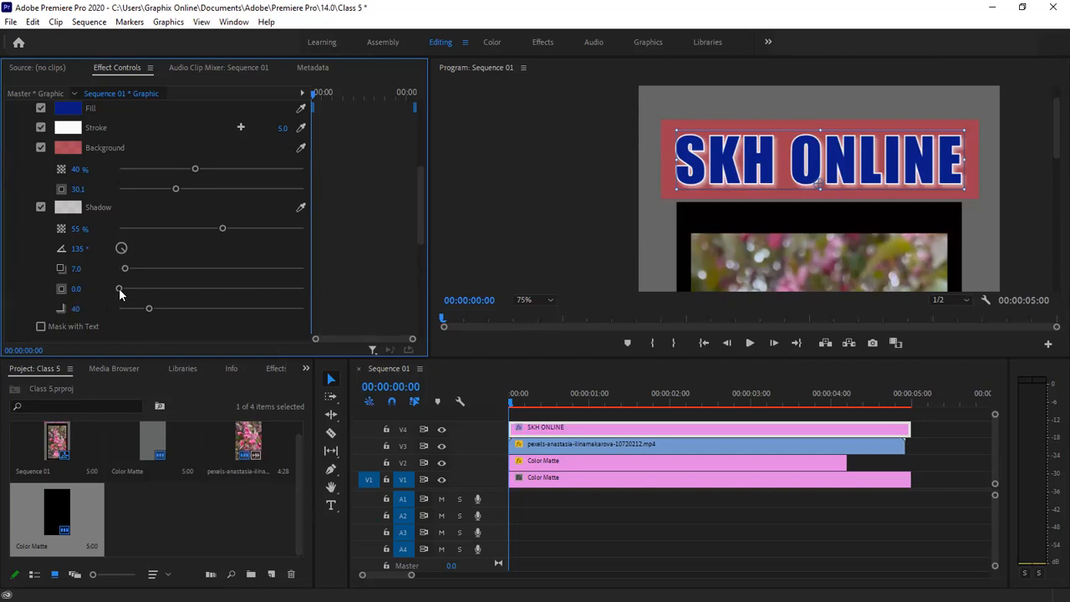
{"action": "mouse_move", "coordinate": [128, 288]}
{"action": "left_mouse_down"}
{"action": "mouse_move", "coordinate": [192, 287]}
{"action": "mouse_move", "coordinate": [117, 289]}
{"action": "left_mouse_up"}
Try a title shadow with distance 149.5, blur 0 and opacity 69%, and restore distance 7, blur 40 and opacity 55%.
{"action": "left_click_drag", "start_coordinate": [189, 265], "coordinate": [258, 258]}
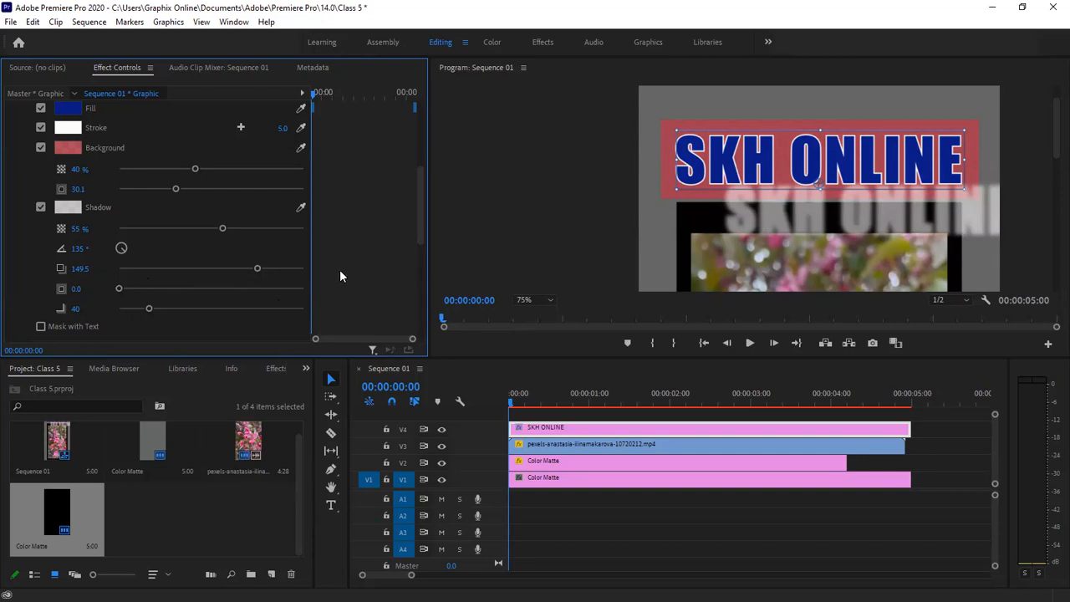
{"action": "left_click_drag", "start_coordinate": [148, 306], "coordinate": [109, 308]}
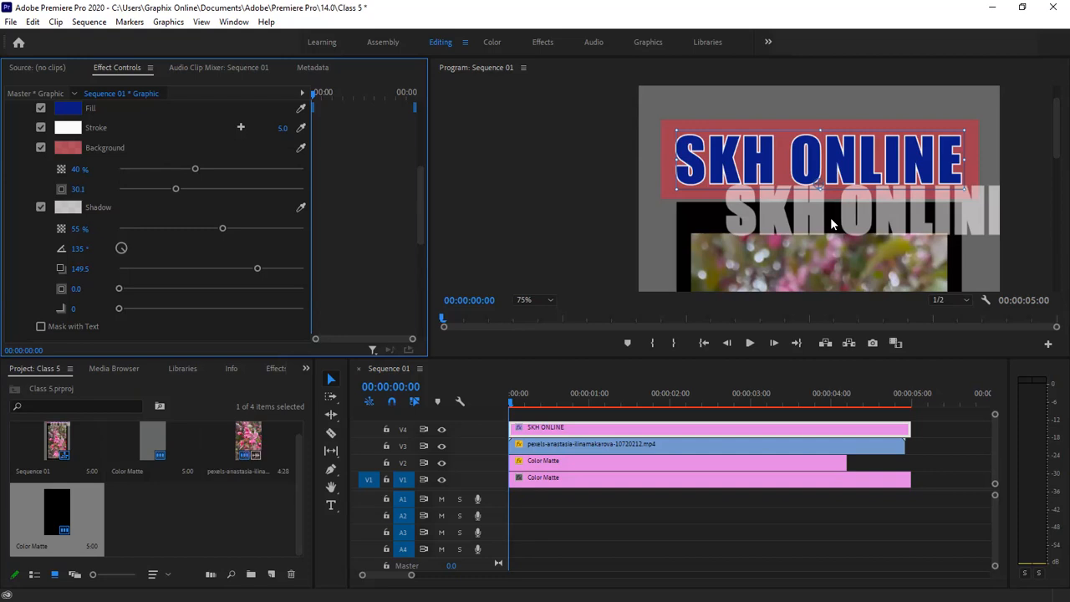
{"action": "key", "text": "ctrl+s"}
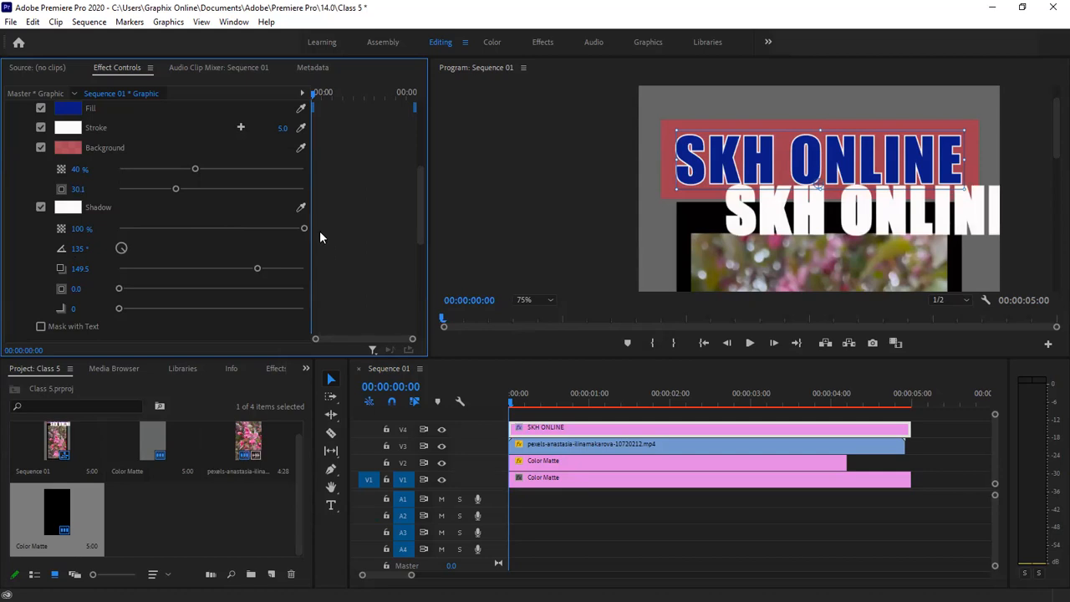
{"action": "left_click", "coordinate": [246, 228]}
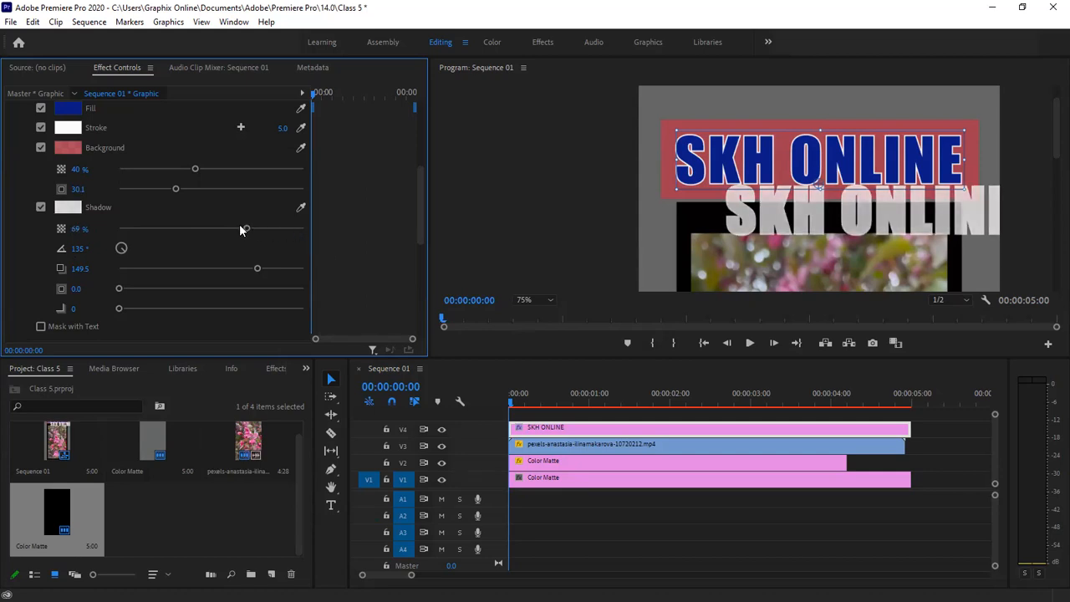
{"action": "left_click", "coordinate": [241, 228]}
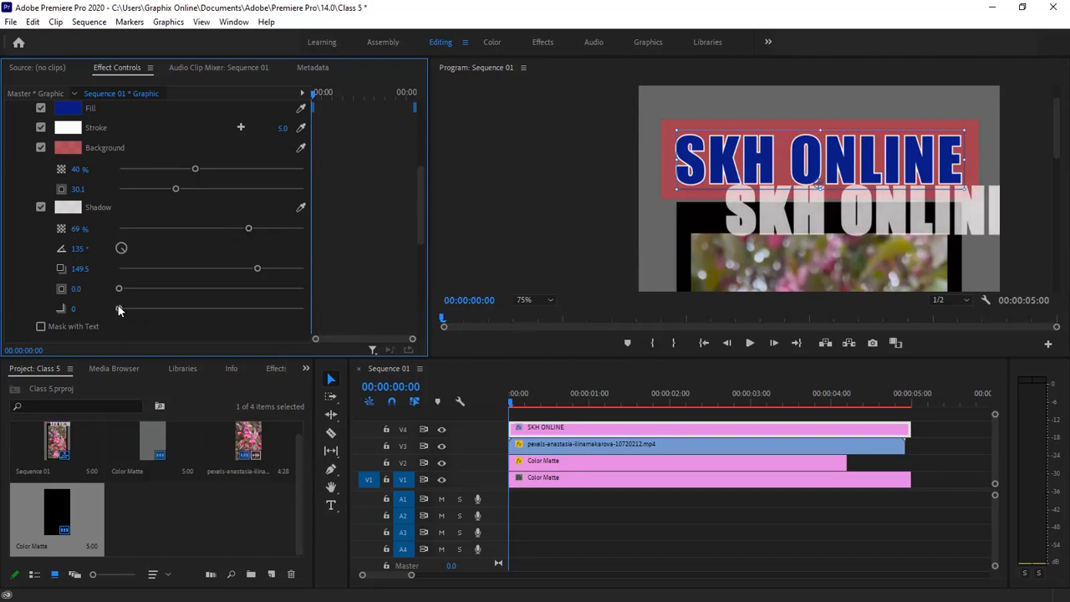
{"action": "left_click_drag", "start_coordinate": [257, 268], "coordinate": [124, 268]}
{"action": "left_click_drag", "start_coordinate": [119, 308], "coordinate": [149, 308]}
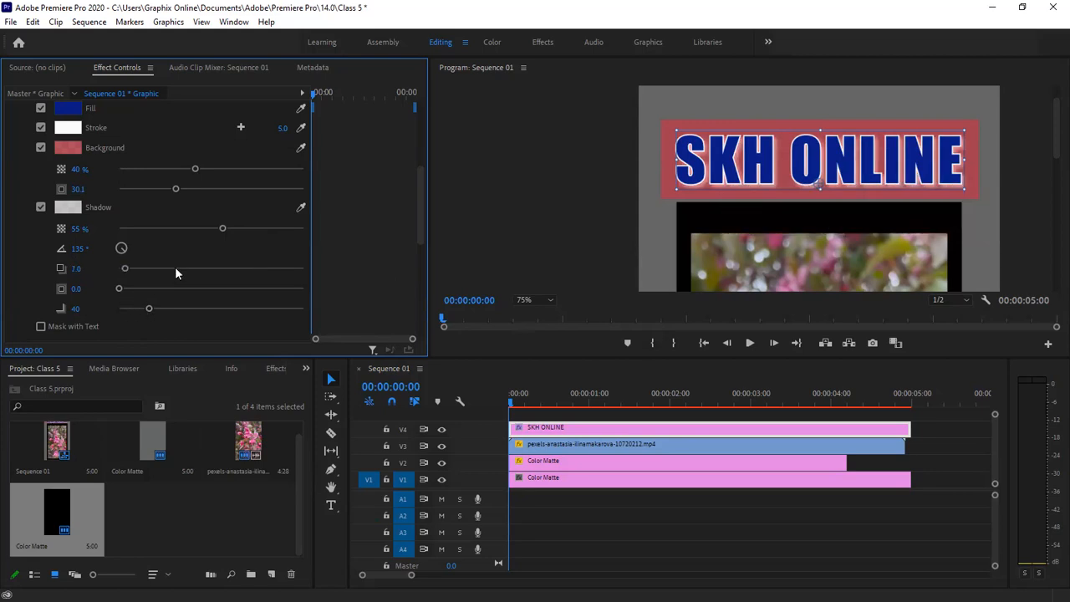
Move the SKH ONLINE title slightly upward by setting its vertical position to 207.8, and deselect it in the preview.
{"action": "scroll", "coordinate": [172, 268], "scroll_direction": "down", "scroll_amount": 2}
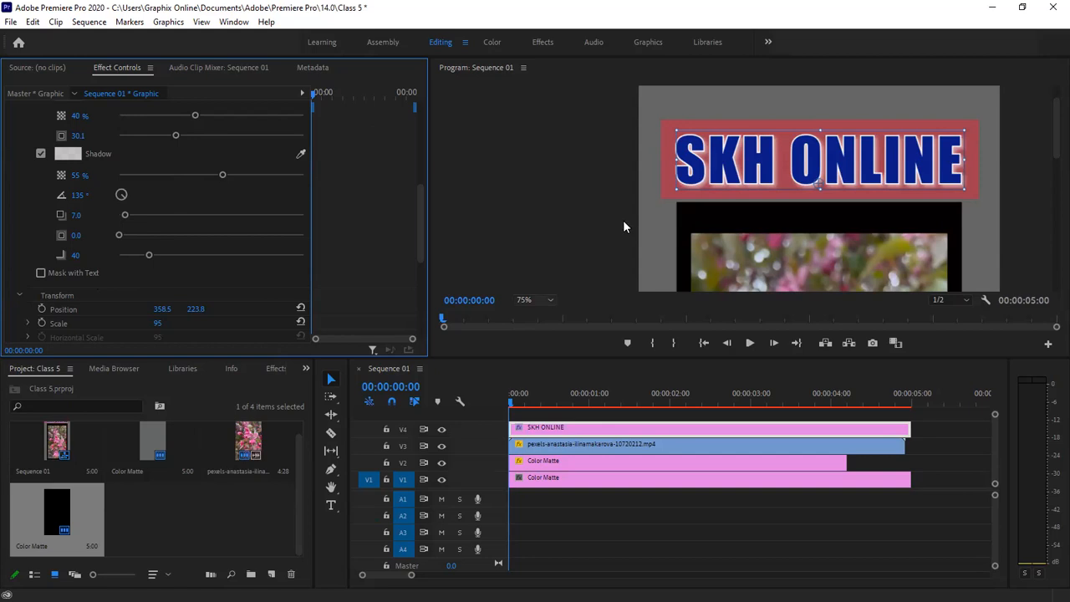
{"action": "key", "text": "shift+backslash"}
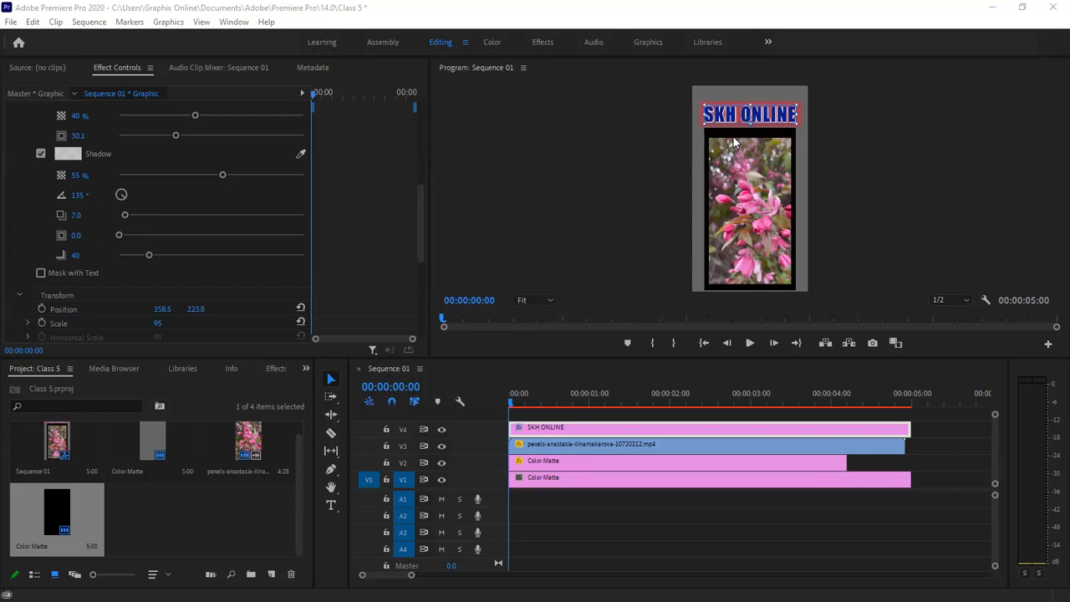
{"action": "scroll", "coordinate": [185, 199], "scroll_direction": "up", "scroll_amount": 5}
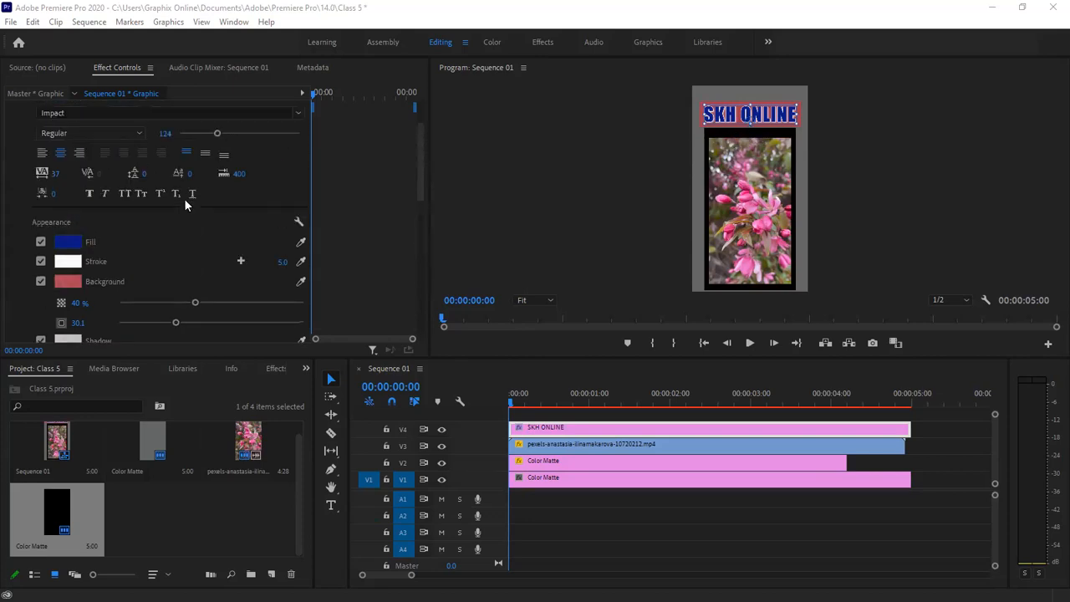
{"action": "scroll", "coordinate": [184, 198], "scroll_direction": "up", "scroll_amount": 2}
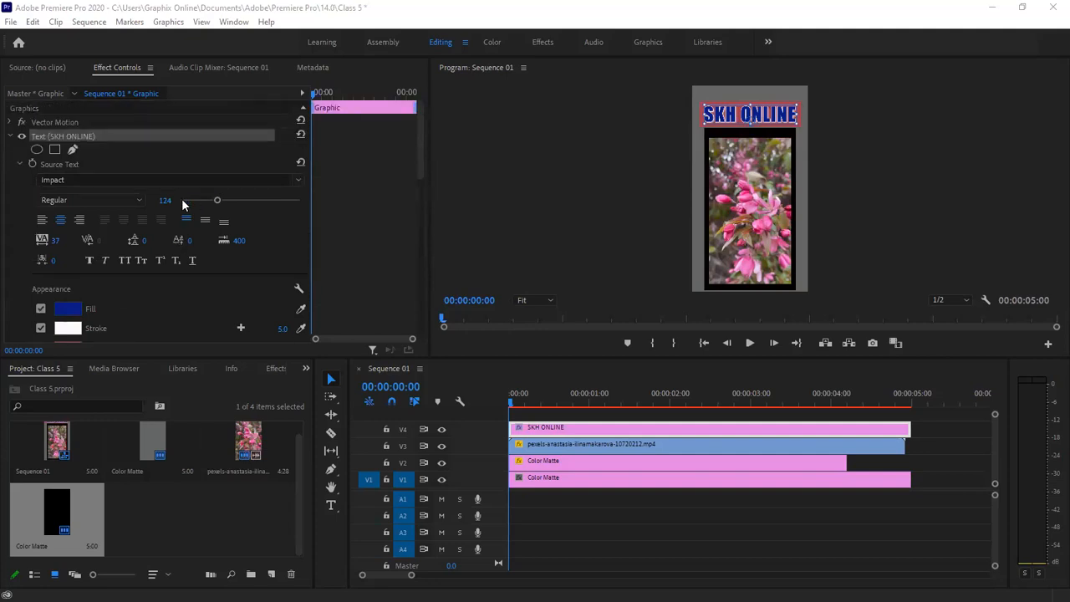
{"action": "scroll", "coordinate": [163, 193], "scroll_direction": "down", "scroll_amount": 4}
{"action": "scroll", "coordinate": [163, 193], "scroll_direction": "down", "scroll_amount": 5}
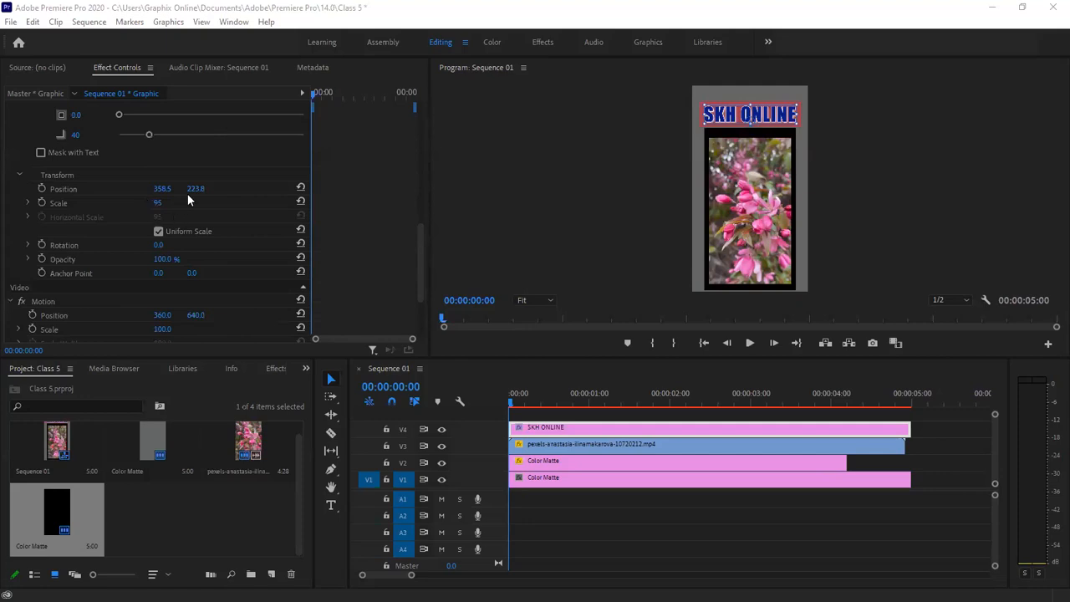
{"action": "left_click_drag", "start_coordinate": [198, 190], "coordinate": [184, 191]}
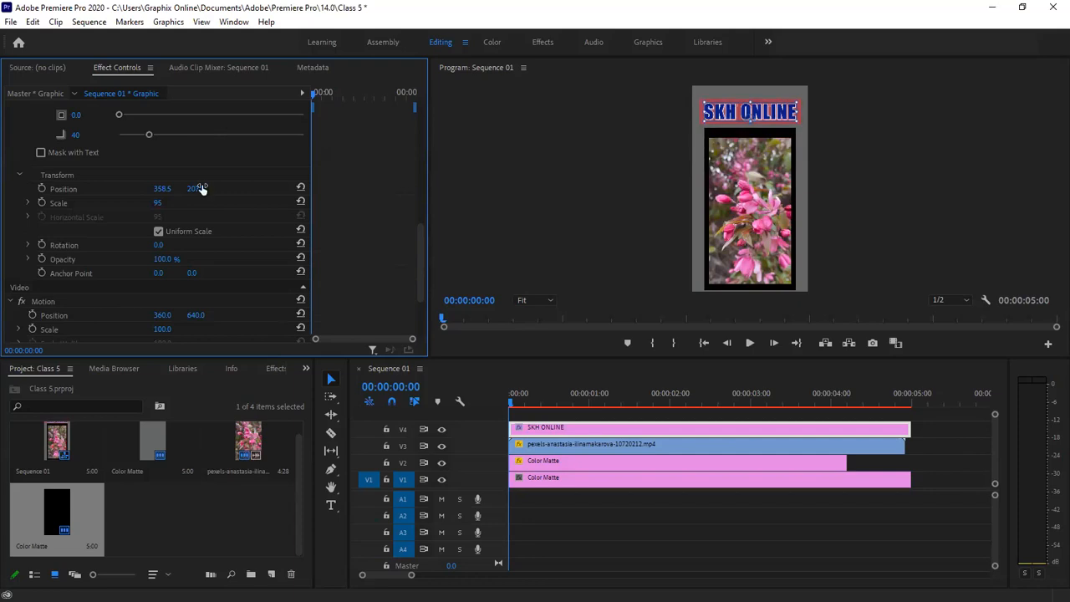
{"action": "left_click", "coordinate": [528, 225]}
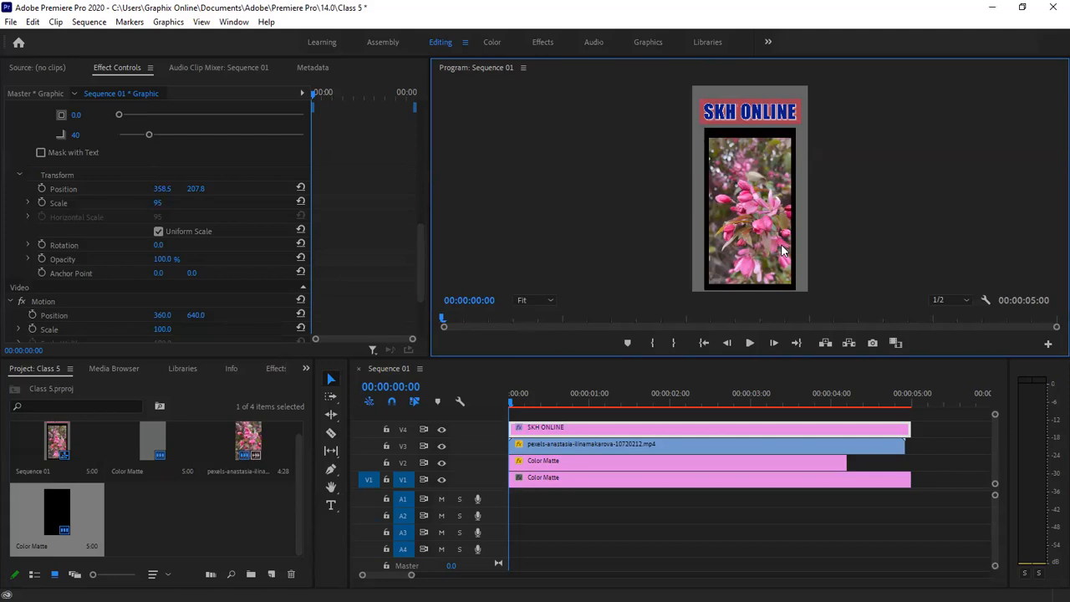
Trim the title, flower video and both color mattes to end together at 00:00:01:17, and render the sequence for preview.
{"action": "left_click_drag", "start_coordinate": [894, 426], "coordinate": [642, 427]}
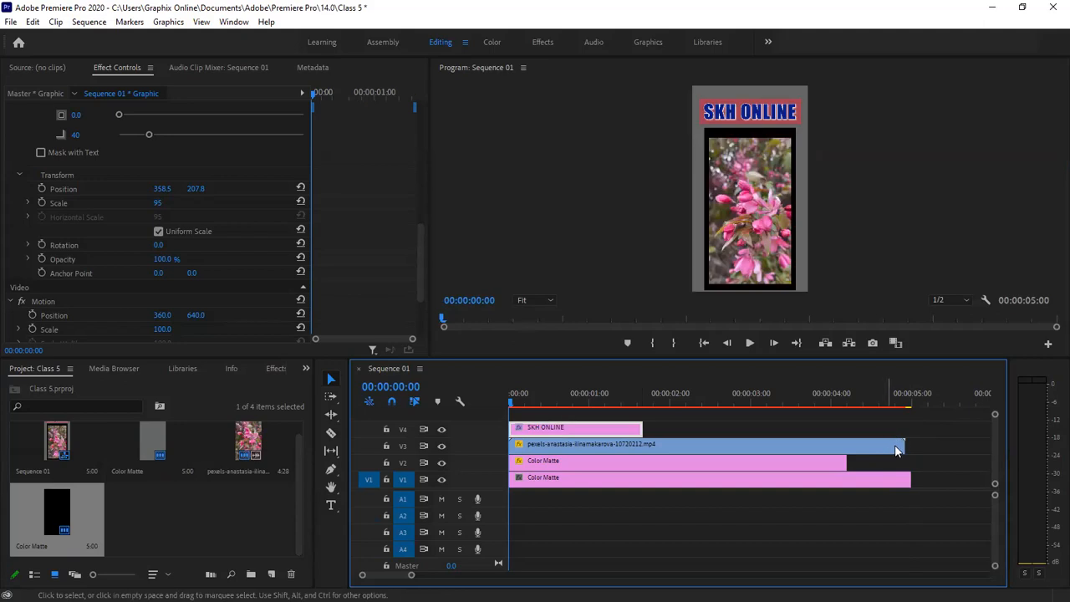
{"action": "left_click_drag", "start_coordinate": [901, 445], "coordinate": [641, 442]}
{"action": "left_click_drag", "start_coordinate": [846, 463], "coordinate": [641, 462]}
{"action": "left_click_drag", "start_coordinate": [905, 480], "coordinate": [678, 454]}
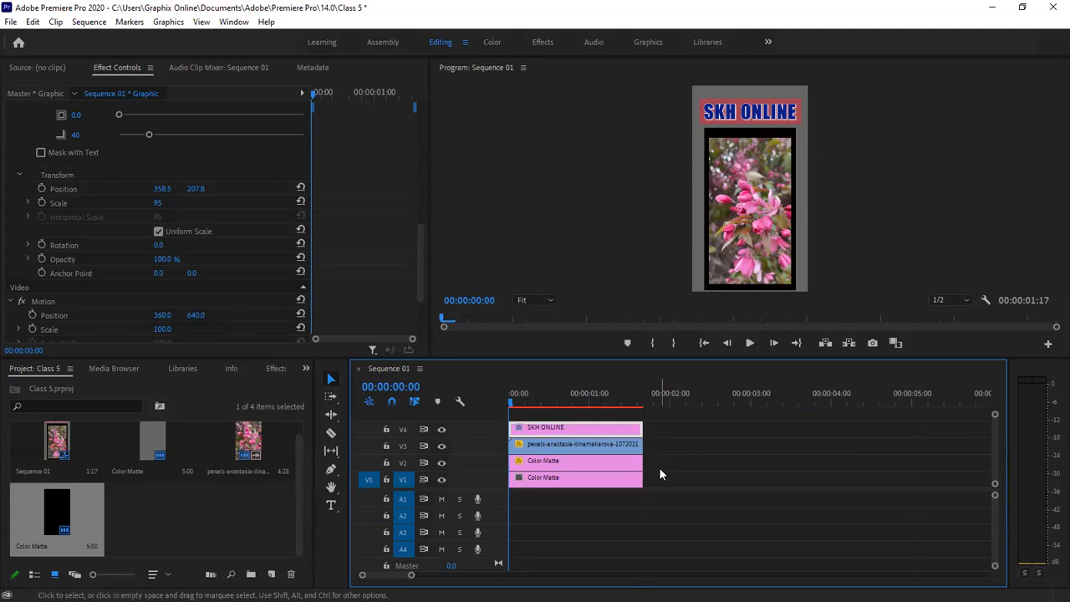
{"action": "key", "text": "Return"}
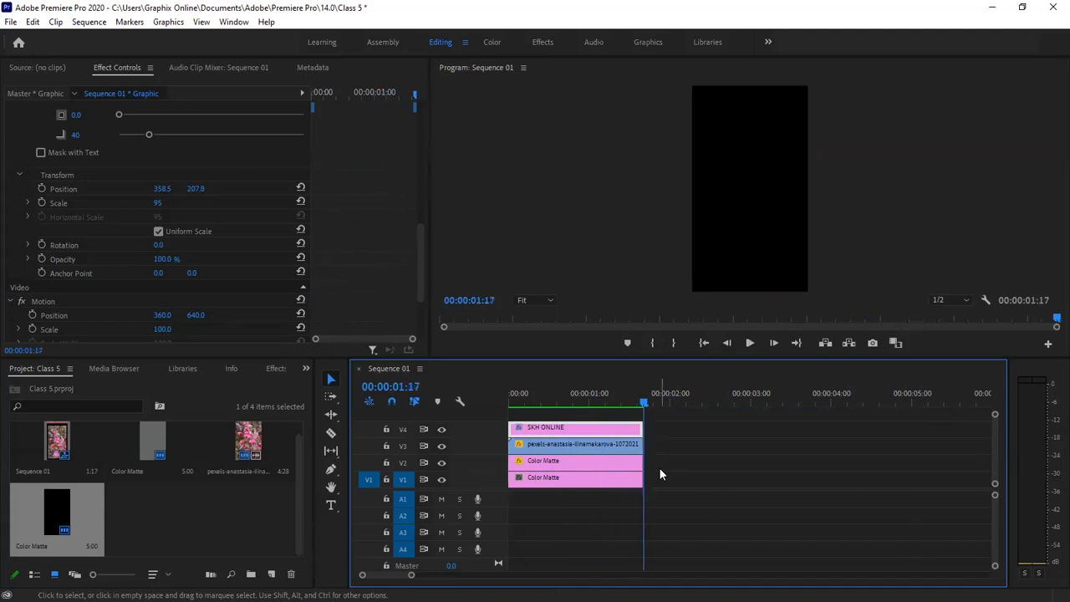
{"action": "key", "text": "Home"}
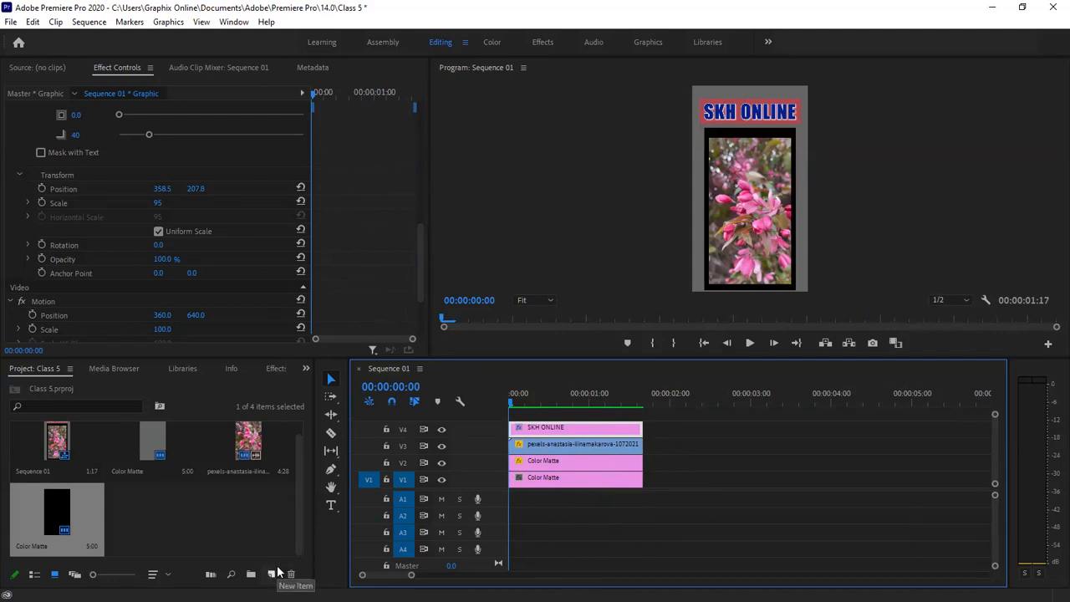
Draw a wide rectangle shape across the top of the frame above the SKH ONLINE title, with the preview at 50%.
{"action": "left_click", "coordinate": [332, 469]}
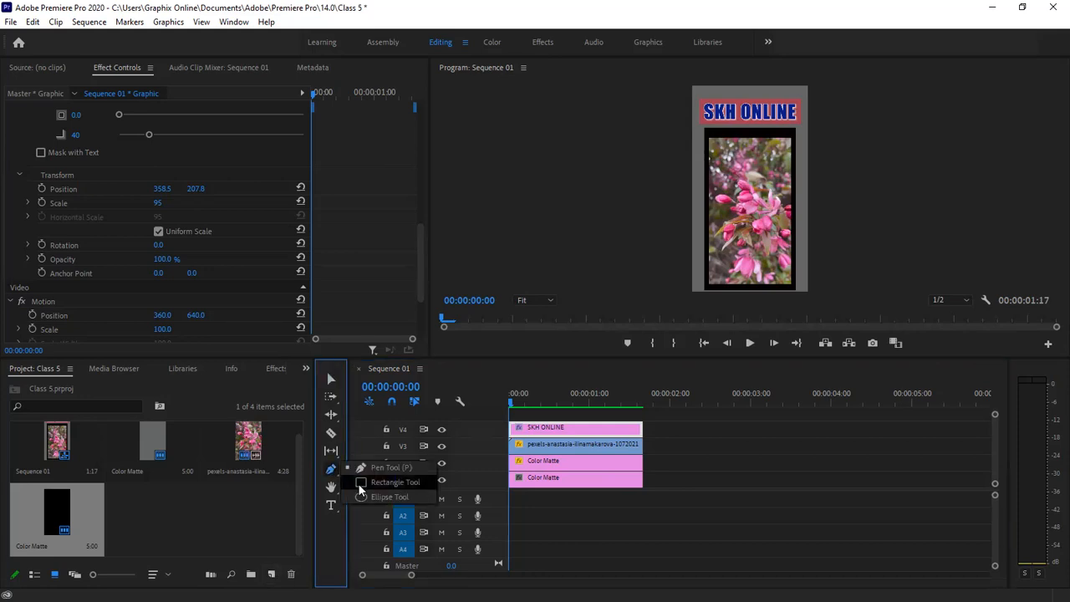
{"action": "left_click", "coordinate": [359, 485]}
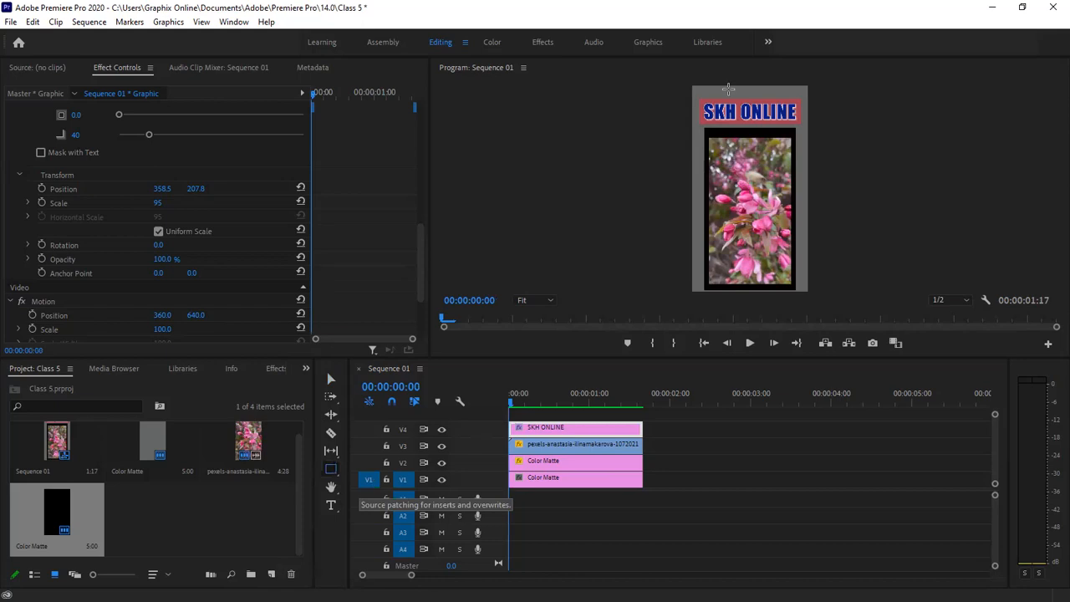
{"action": "left_click", "coordinate": [554, 300]}
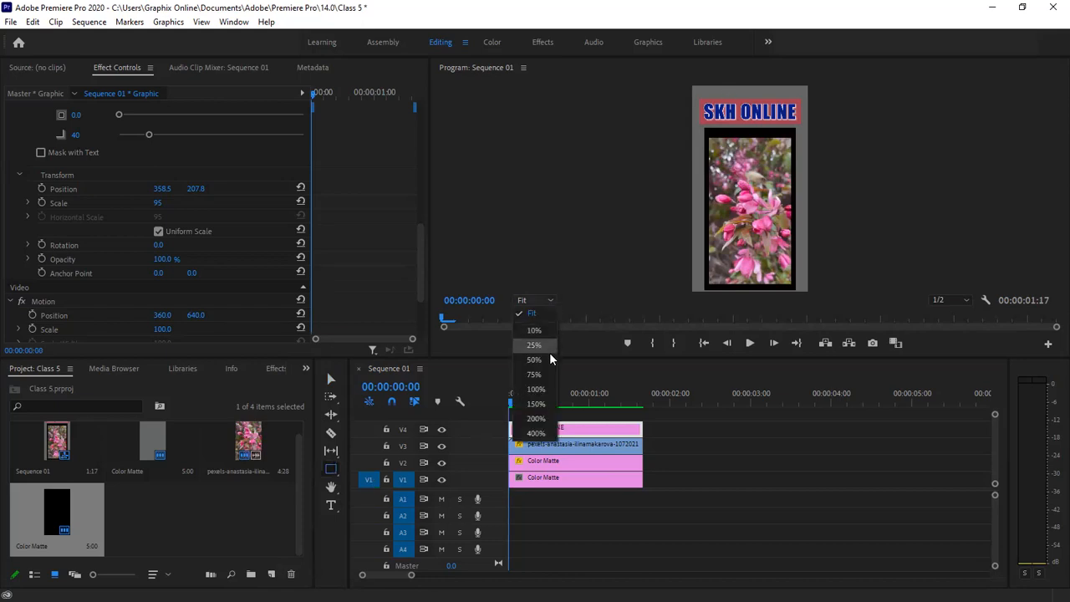
{"action": "left_click", "coordinate": [549, 361]}
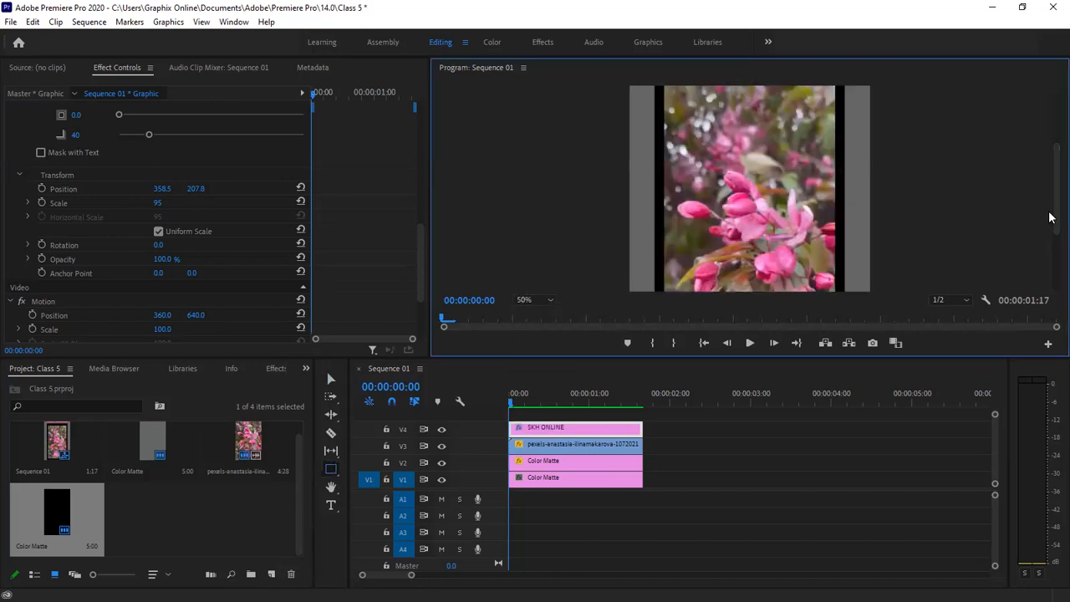
{"action": "left_click_drag", "start_coordinate": [1055, 193], "coordinate": [1055, 121]}
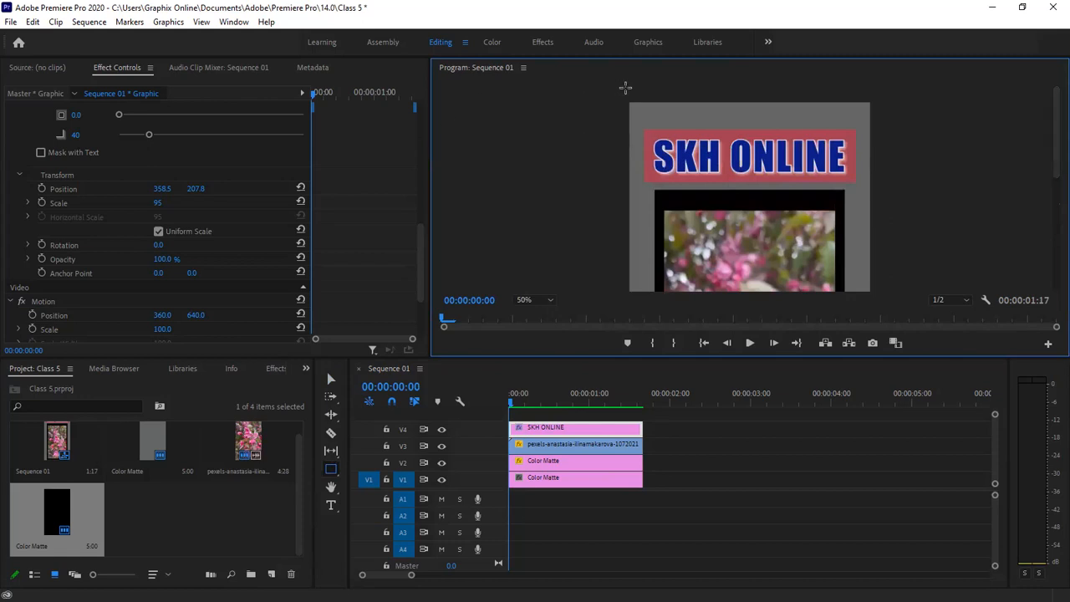
{"action": "left_click_drag", "start_coordinate": [669, 114], "coordinate": [883, 126]}
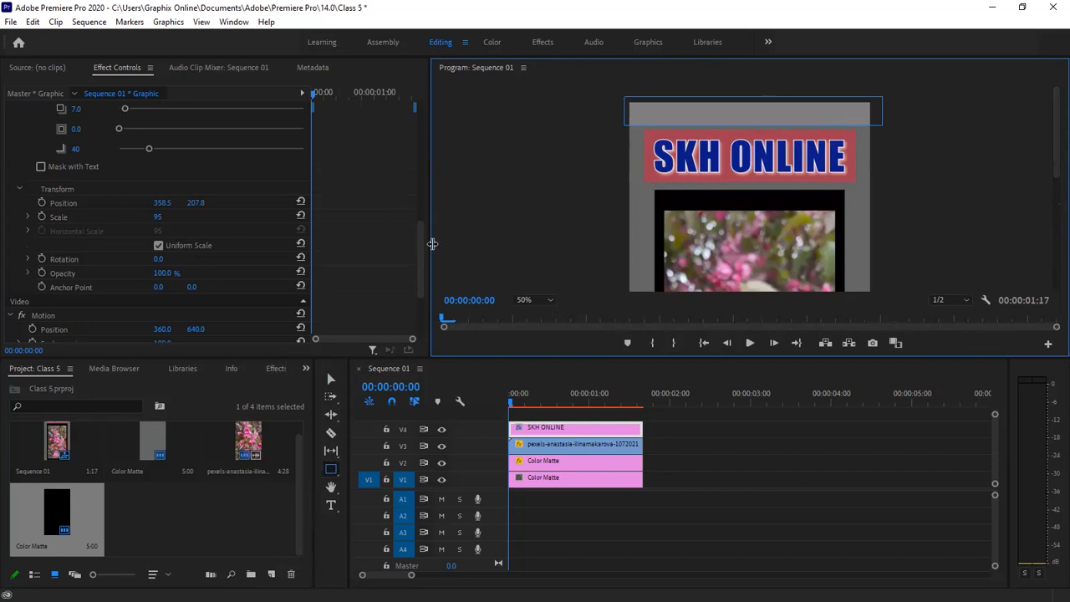
Set the new rectangle shape's fill to dark blue 111154.
{"action": "left_click_drag", "start_coordinate": [418, 231], "coordinate": [411, 131]}
{"action": "scroll", "coordinate": [411, 131], "scroll_direction": "up", "scroll_amount": 1}
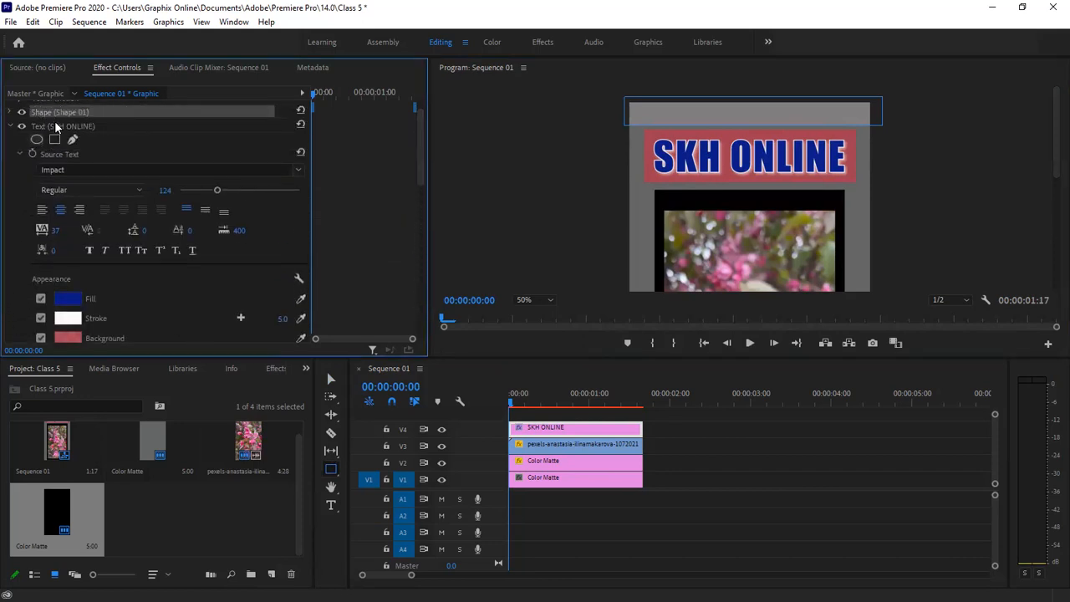
{"action": "left_click", "coordinate": [12, 126]}
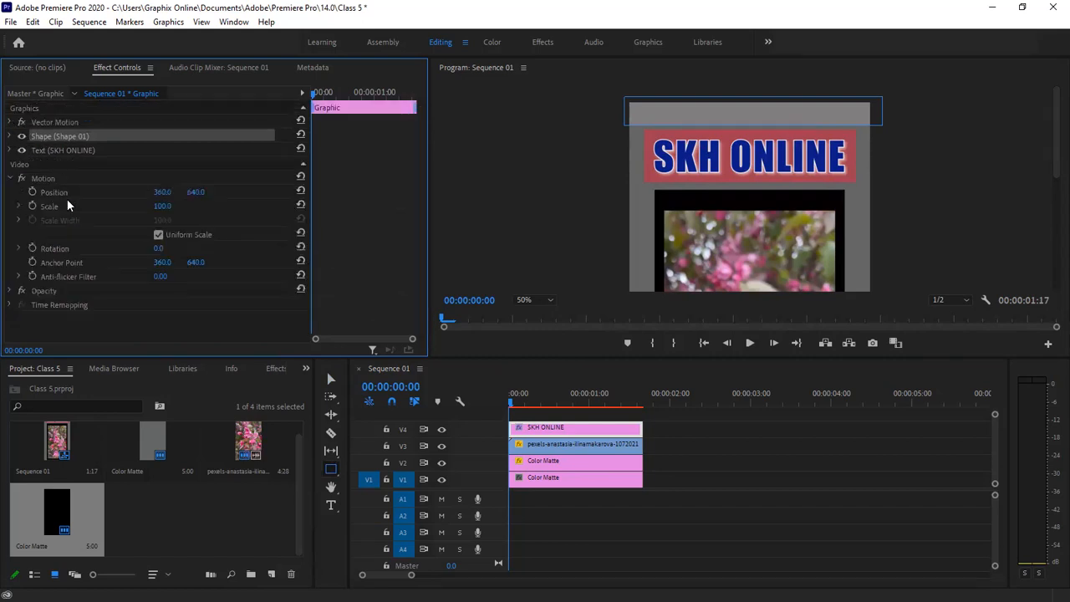
{"action": "left_click", "coordinate": [47, 122]}
{"action": "left_click", "coordinate": [59, 136]}
{"action": "left_click", "coordinate": [10, 136]}
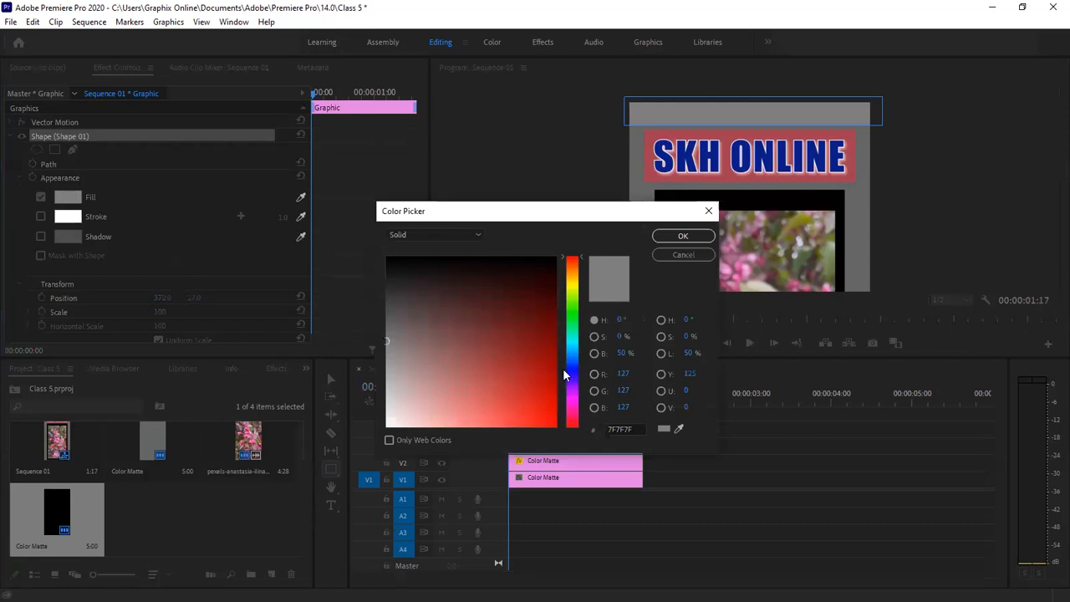
{"action": "left_click", "coordinate": [572, 370]}
{"action": "left_click", "coordinate": [521, 311]}
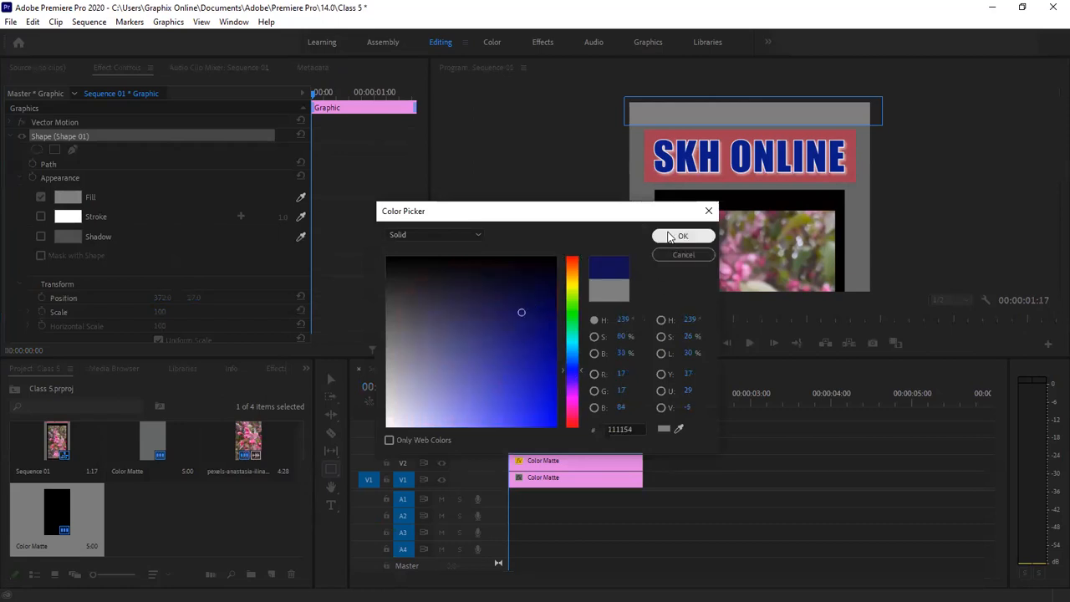
{"action": "left_click", "coordinate": [674, 239]}
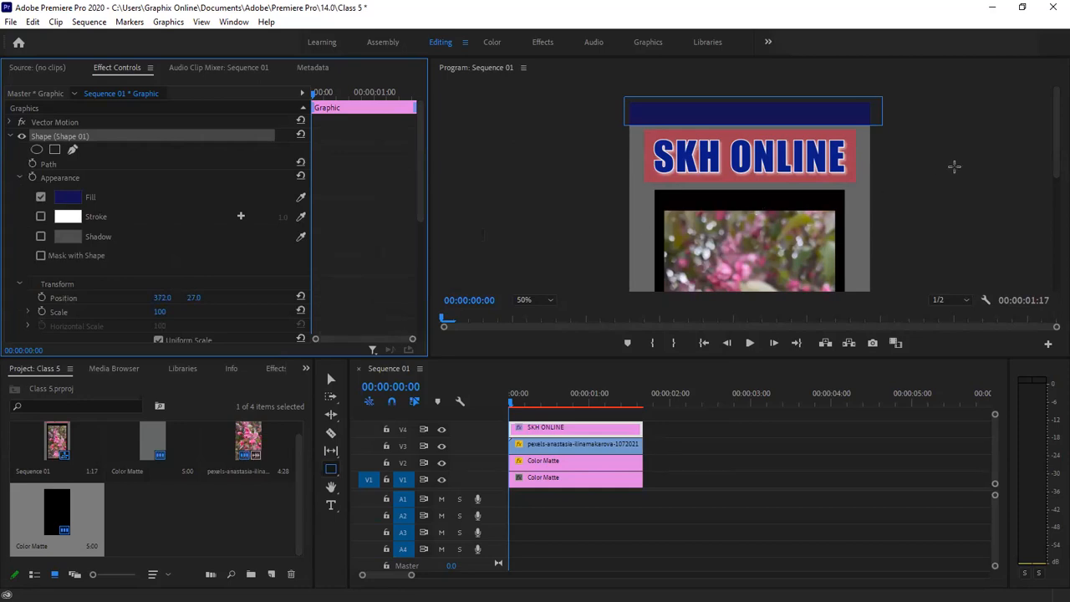
Add the text FOR MOBILE over the blue bar and move it down until the full lettering lies inside the frame.
{"action": "mouse_move", "coordinate": [1051, 150]}
{"action": "left_mouse_down"}
{"action": "mouse_move", "coordinate": [1048, 241]}
{"action": "mouse_move", "coordinate": [1036, 145]}
{"action": "left_mouse_up"}
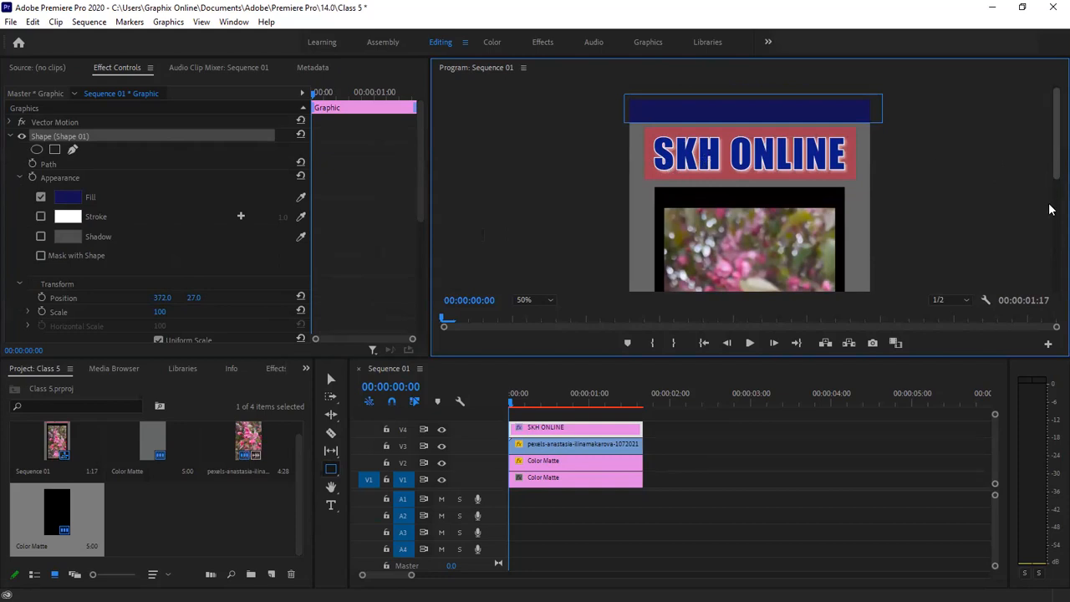
{"action": "left_click", "coordinate": [1052, 242]}
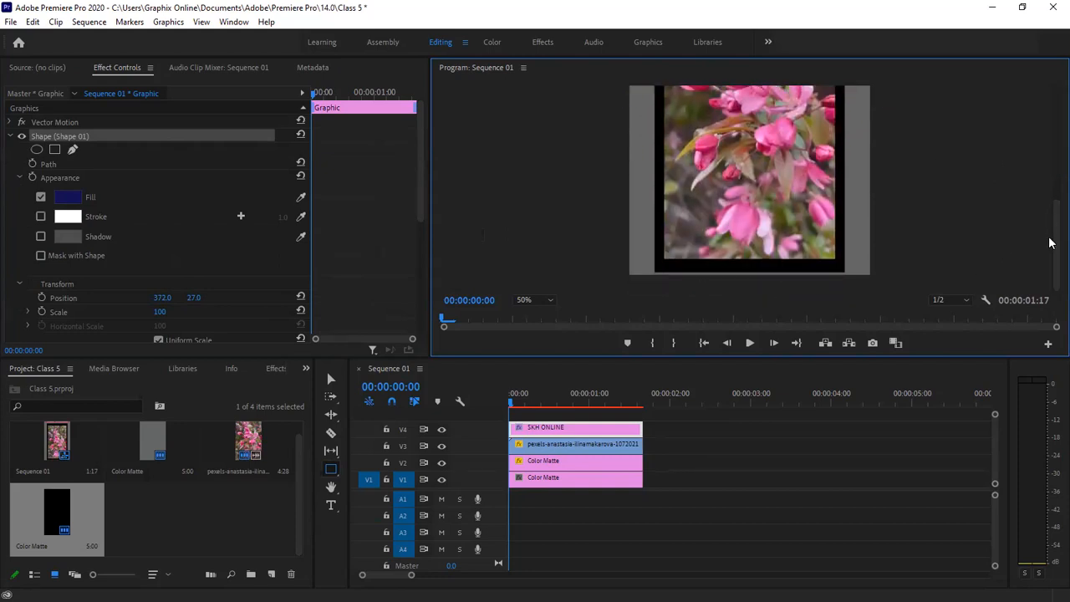
{"action": "left_click_drag", "start_coordinate": [1051, 242], "coordinate": [1045, 142]}
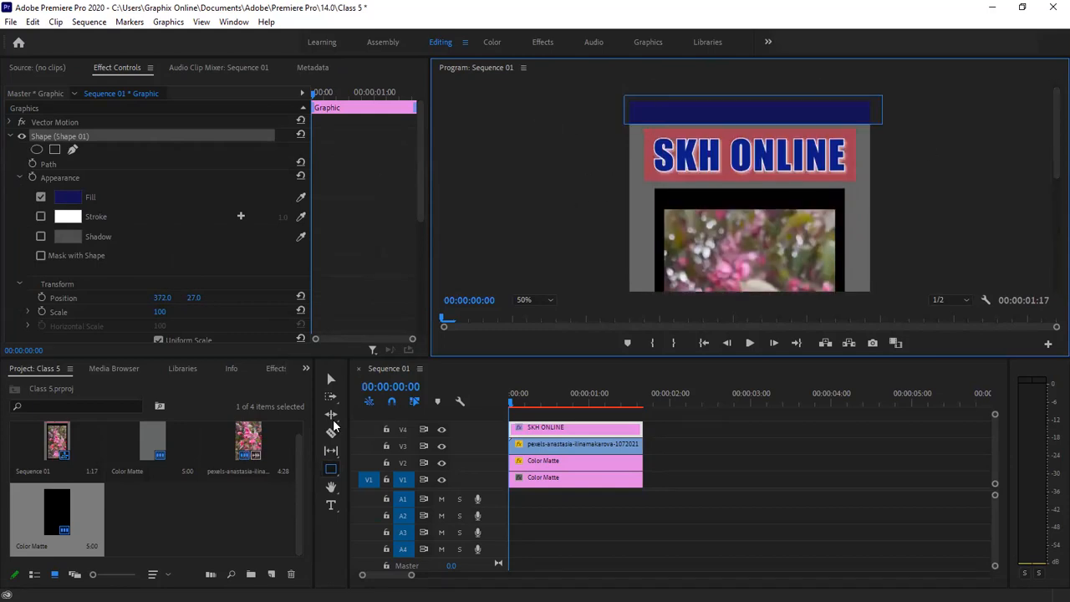
{"action": "left_click", "coordinate": [331, 505]}
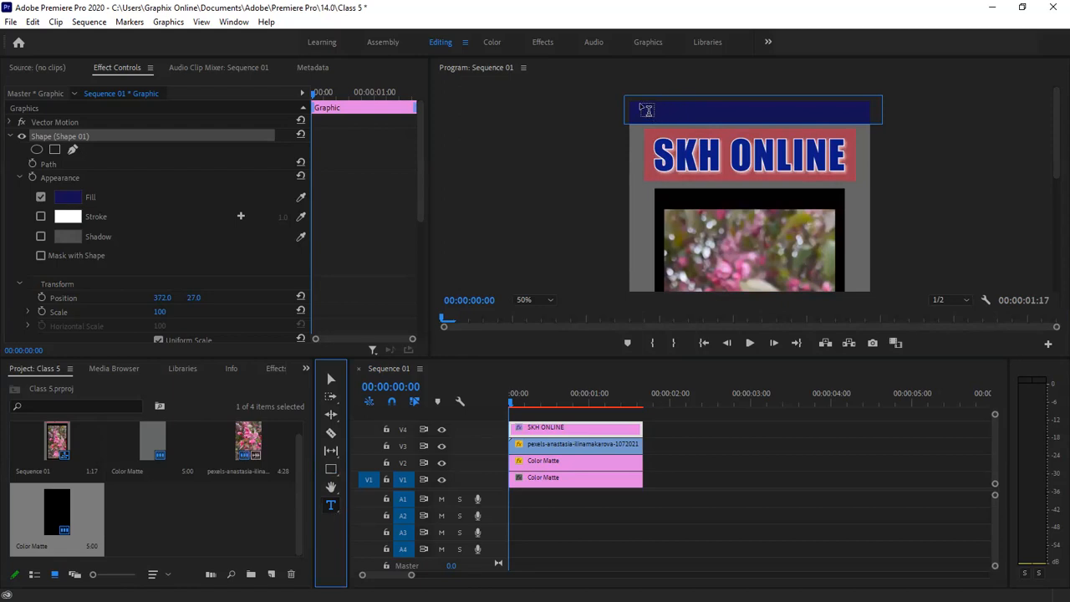
{"action": "left_click", "coordinate": [642, 109]}
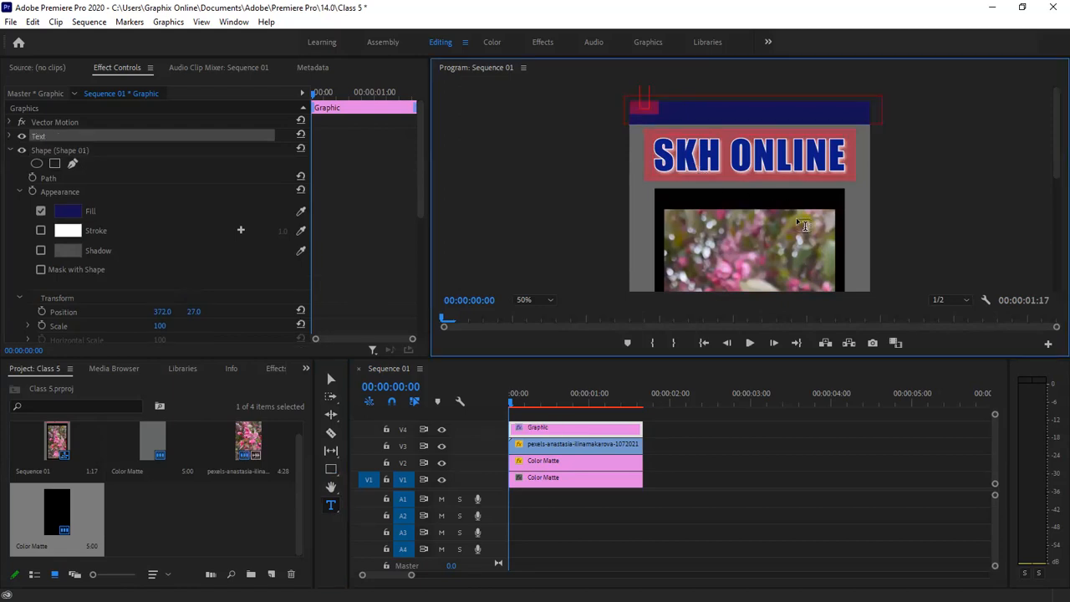
{"action": "type", "text": "TCH MOBI"}
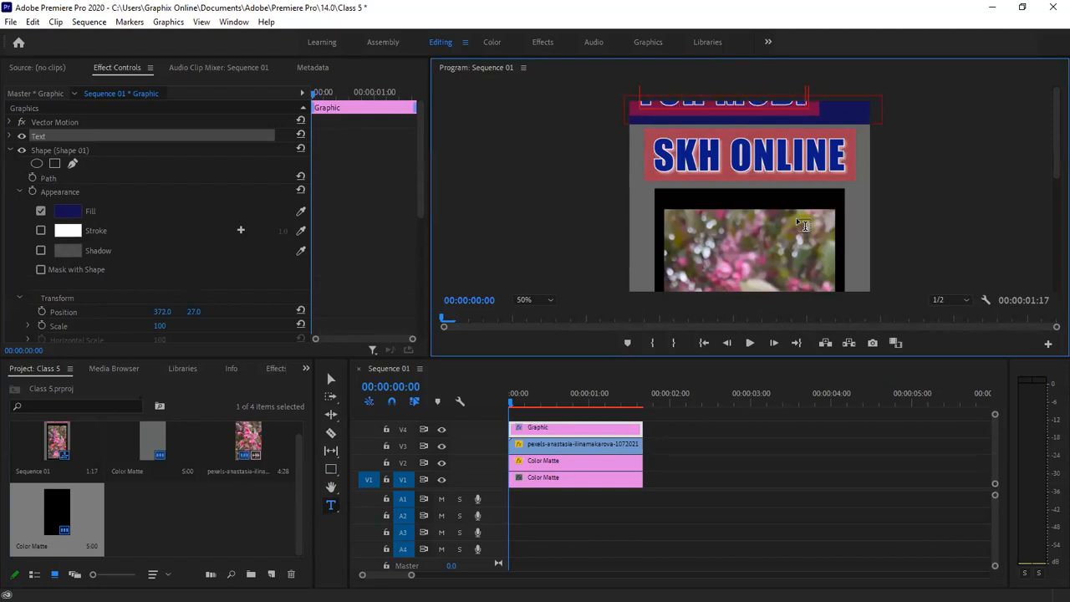
{"action": "type", "text": "LE"}
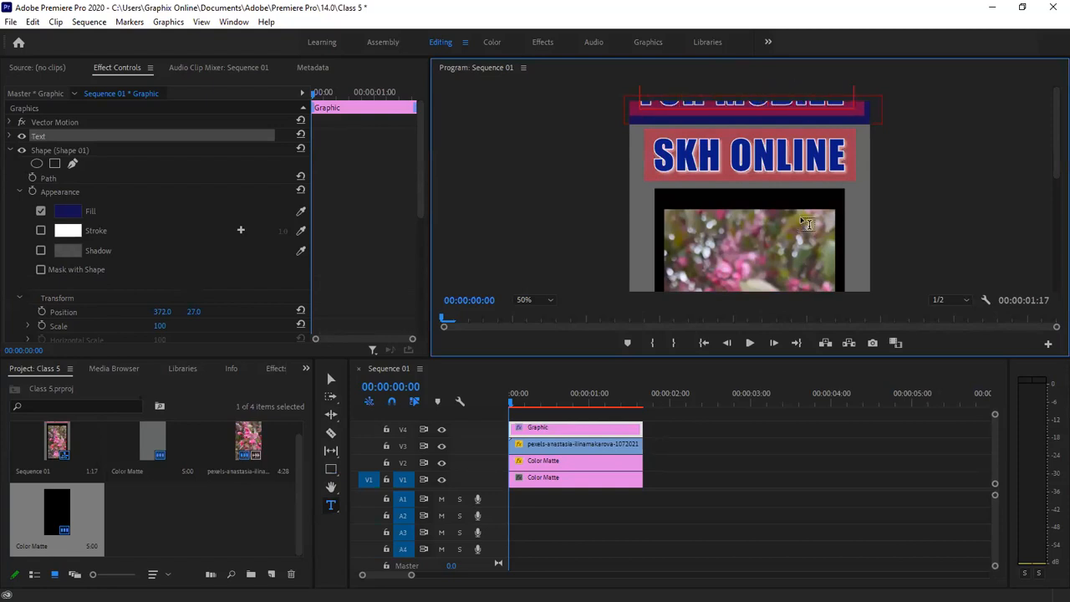
{"action": "key", "text": "Escape"}
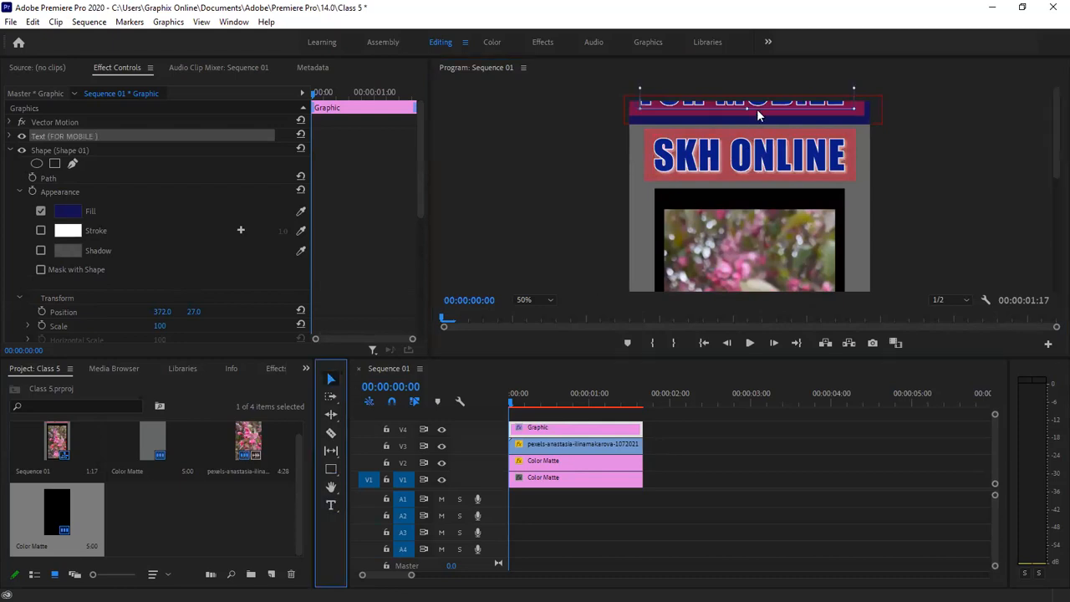
{"action": "mouse_move", "coordinate": [764, 117]}
{"action": "left_mouse_down"}
{"action": "mouse_move", "coordinate": [763, 142]}
{"action": "mouse_move", "coordinate": [764, 131]}
{"action": "left_mouse_up"}
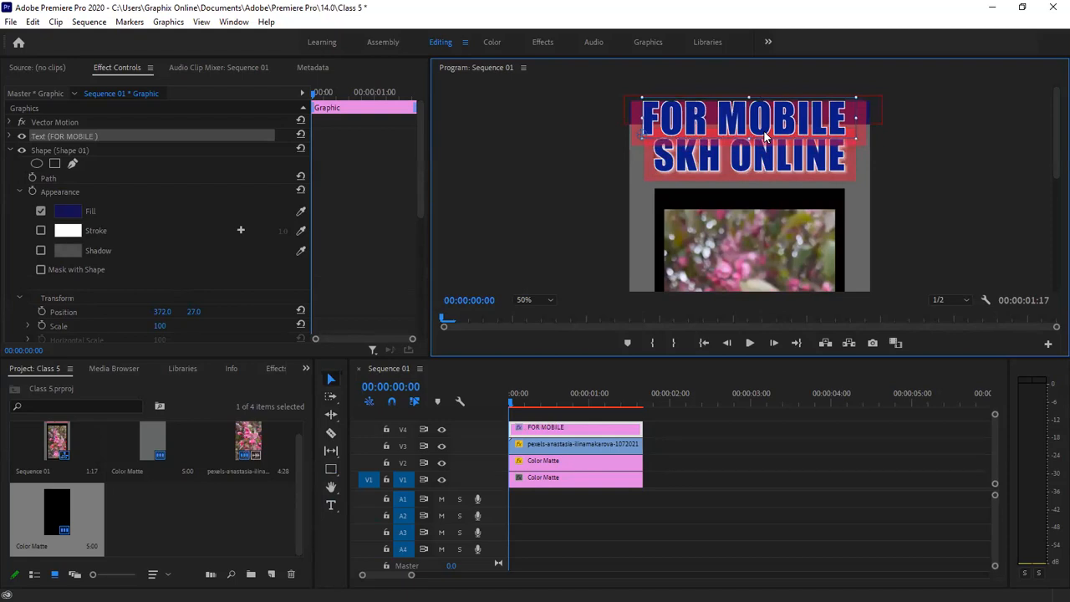
{"action": "left_click_drag", "start_coordinate": [762, 131], "coordinate": [762, 134]}
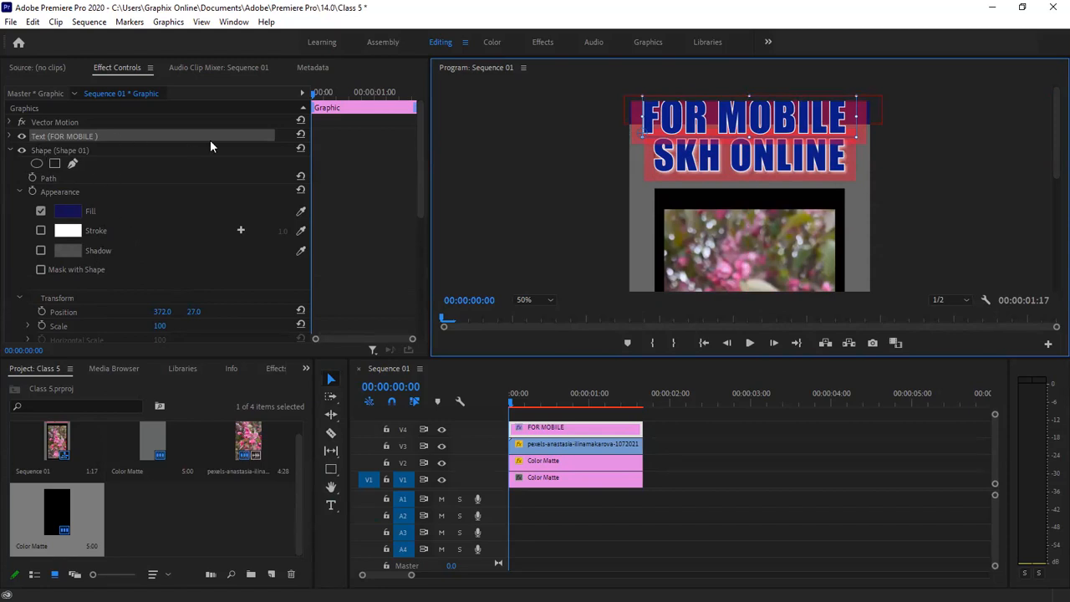
Try the FOR MOBILE text with its settings reset, an off-white FCF7F7 fill and the Impact font.
{"action": "left_click", "coordinate": [302, 136]}
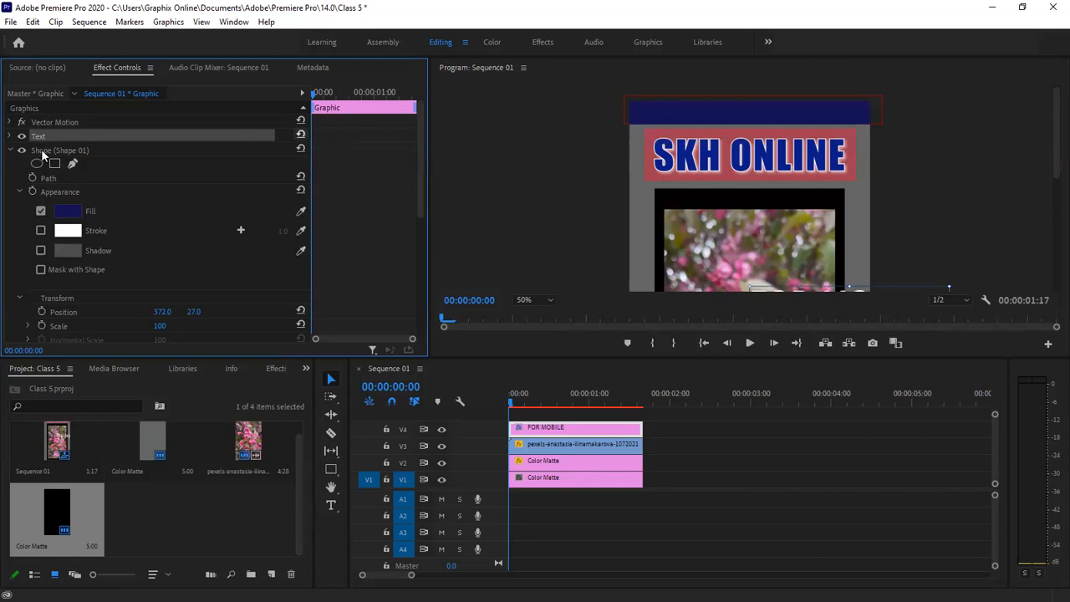
{"action": "left_click", "coordinate": [11, 137]}
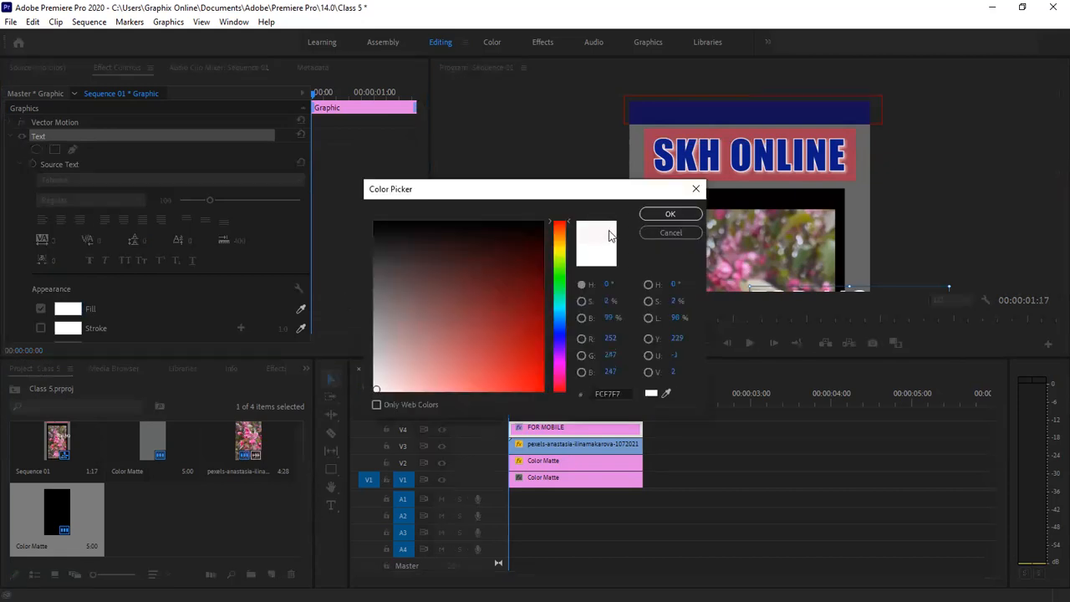
{"action": "left_click", "coordinate": [644, 215]}
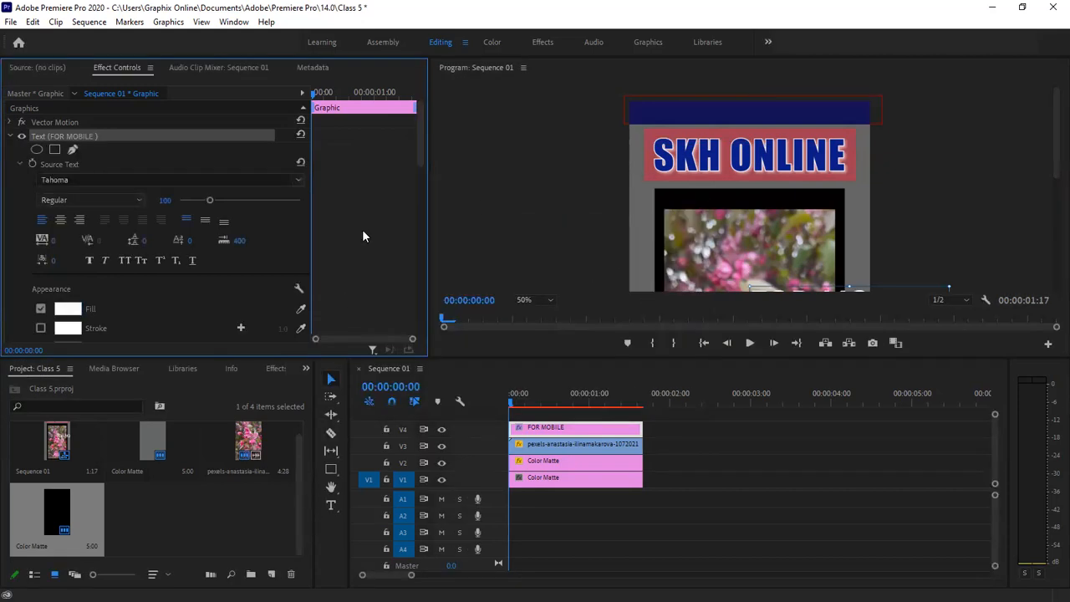
{"action": "left_click", "coordinate": [87, 180]}
{"action": "type", "text": "IMPAC"}
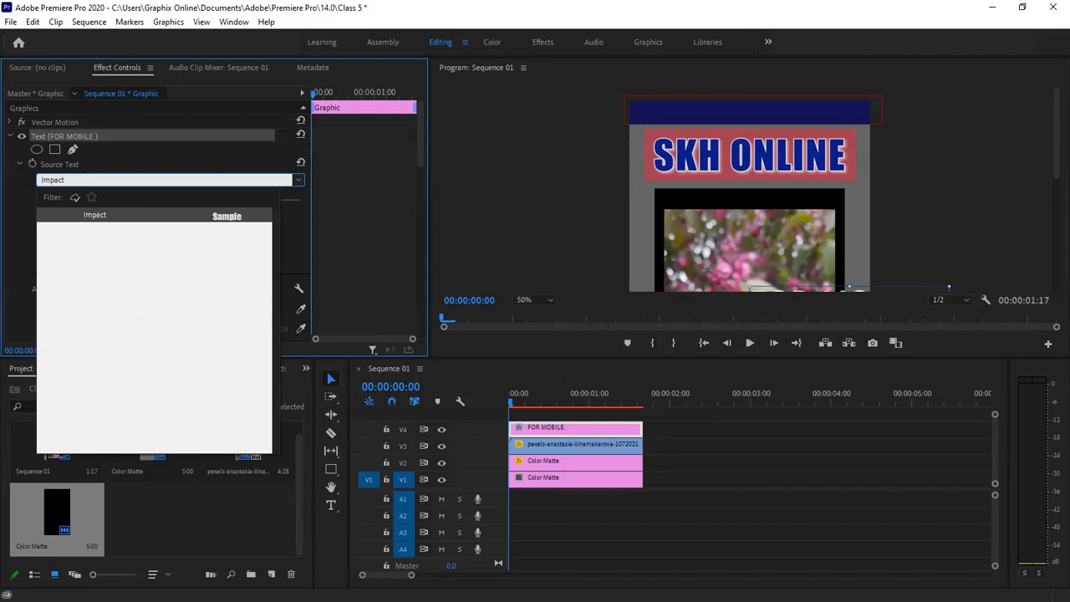
{"action": "key", "text": "Return"}
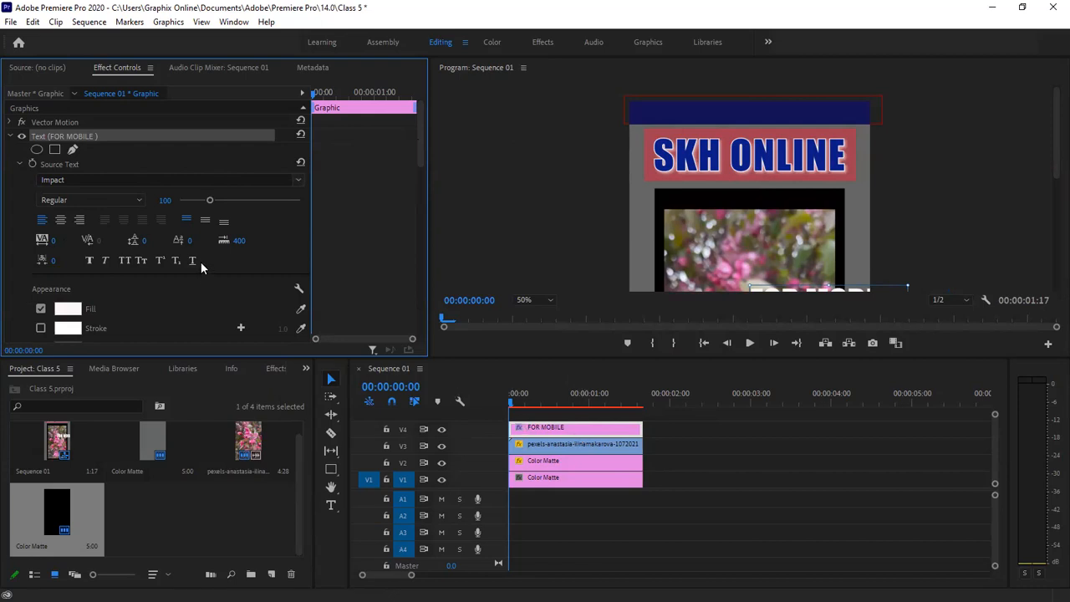
Undo the restyling and creation of the FOR MOBILE text, and the rectangle's blue fill.
{"action": "key", "text": "ctrl+alt+v"}
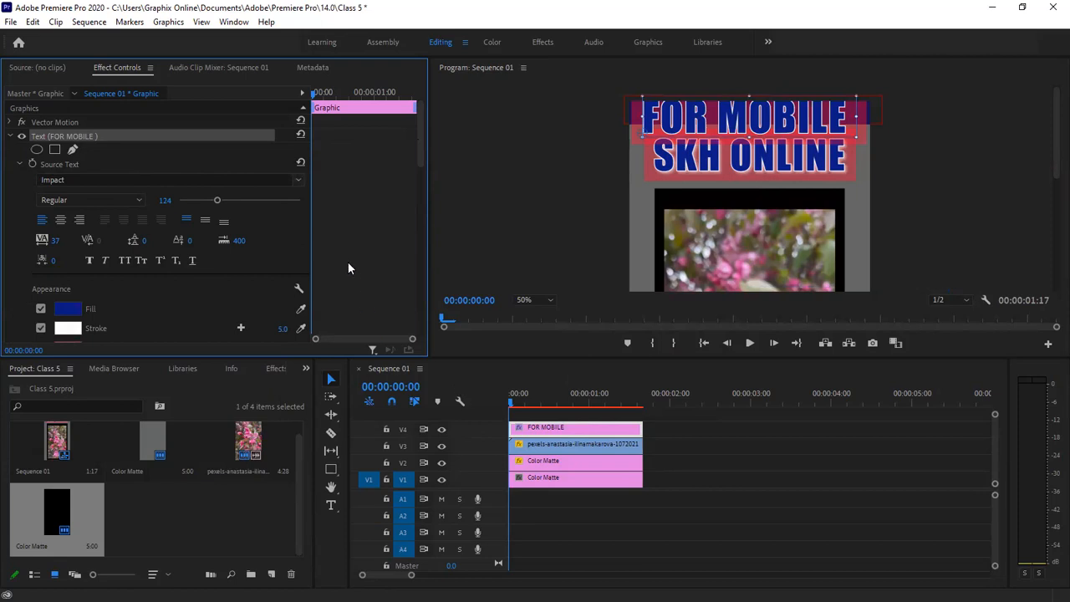
{"action": "left_click", "coordinate": [300, 134]}
{"action": "key", "text": "ctrl+z"}
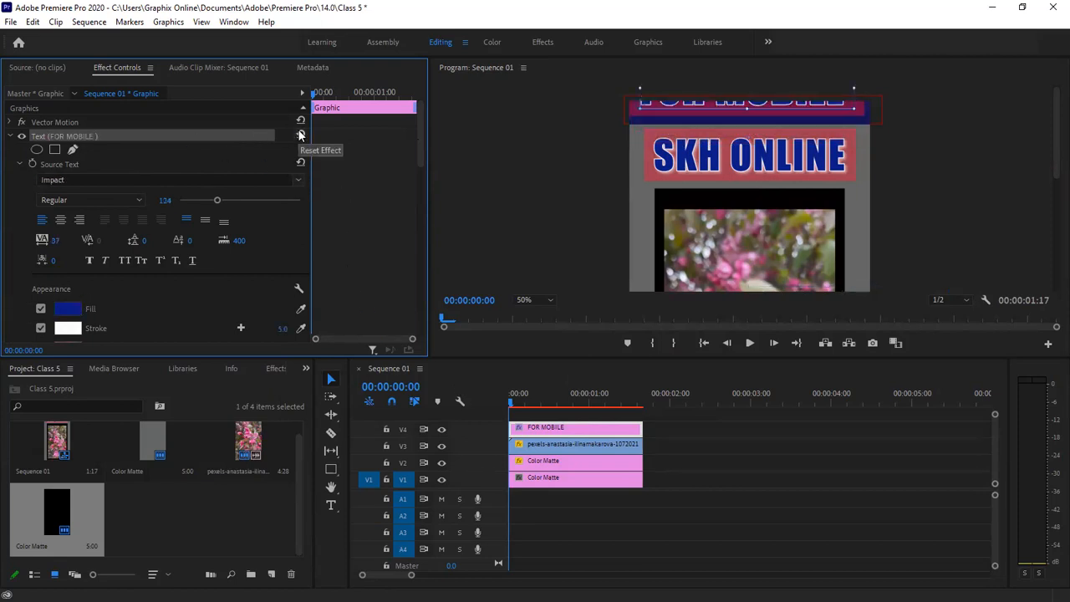
{"action": "left_click", "coordinate": [300, 135]}
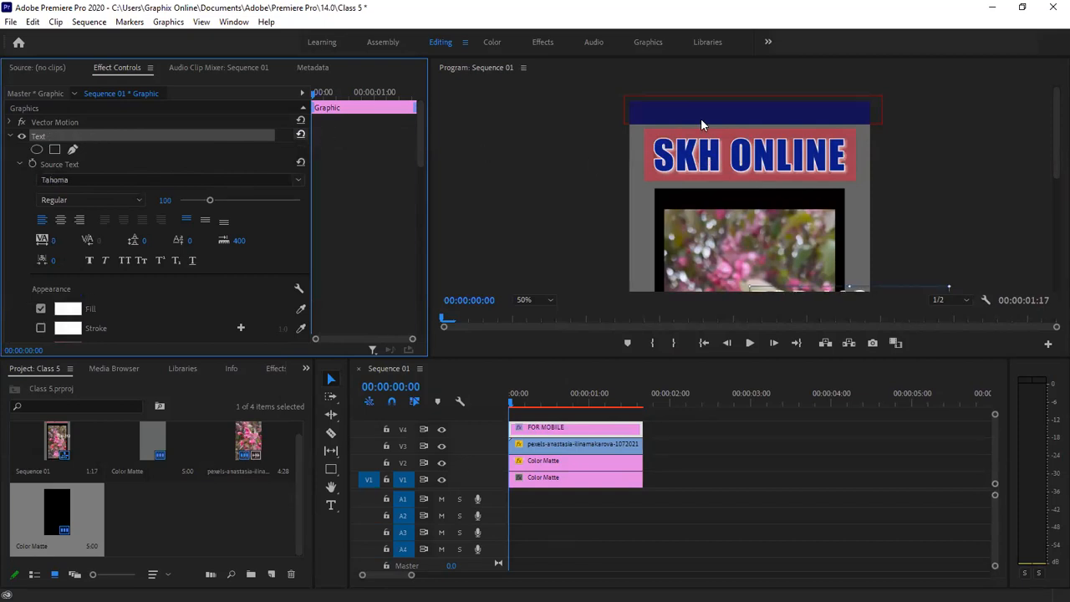
{"action": "left_click", "coordinate": [571, 437]}
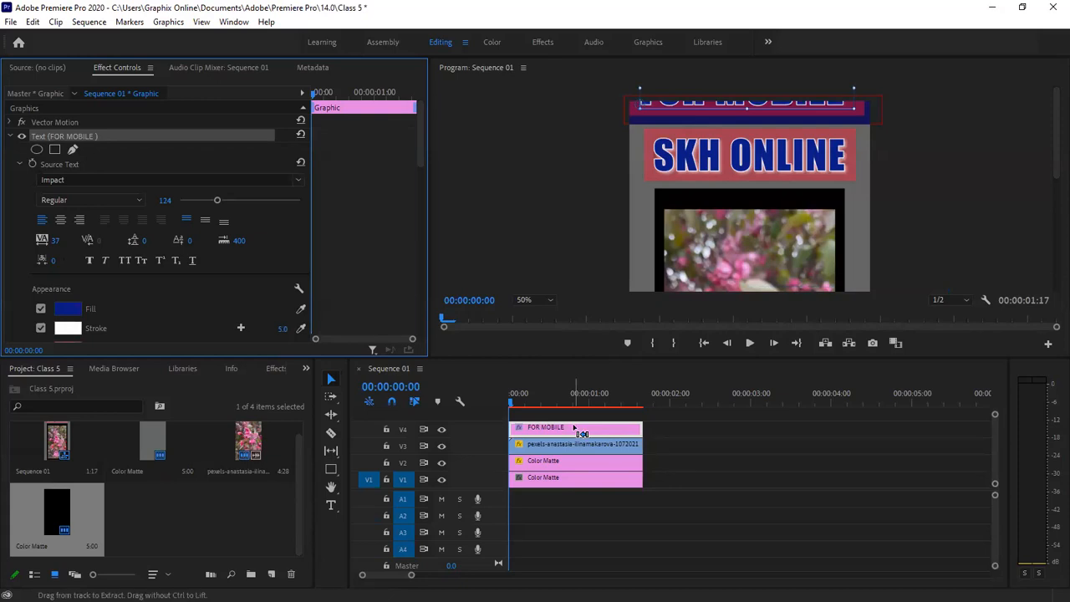
{"action": "key", "text": "ctrl+z"}
{"action": "key", "text": "ctrl+z"}
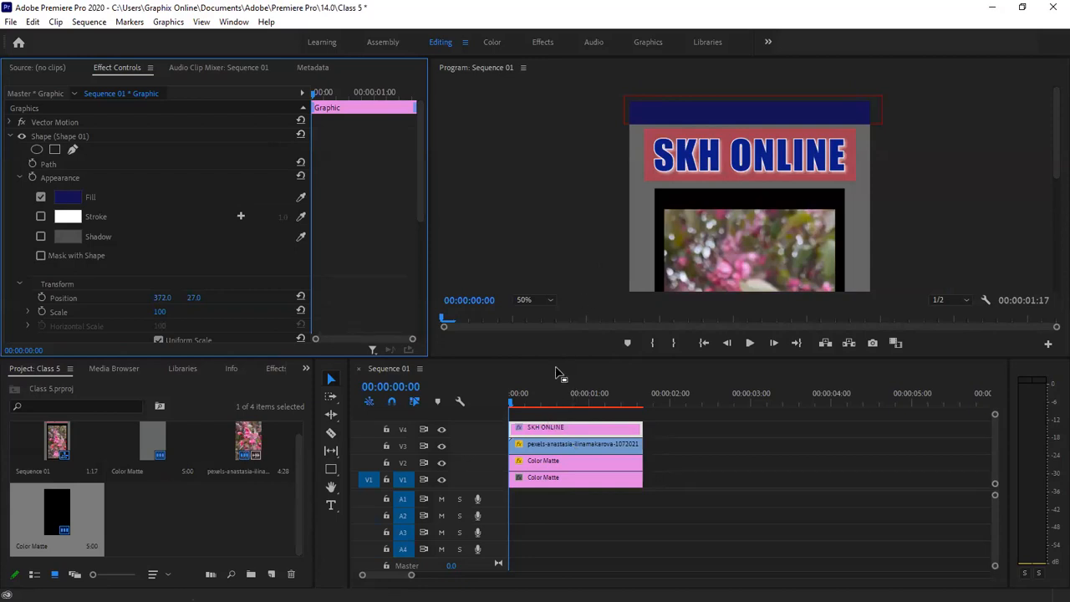
{"action": "key", "text": "ctrl+z"}
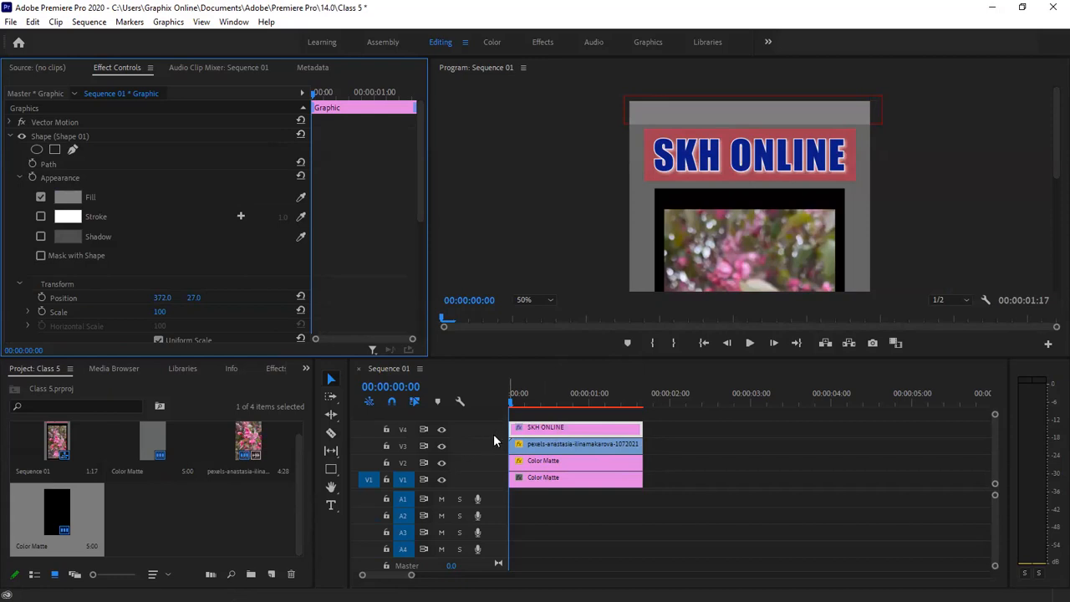
Reduce the heights of video tracks V3 and V2 in the timeline and expand track V4.
{"action": "left_click_drag", "start_coordinate": [491, 447], "coordinate": [495, 453]}
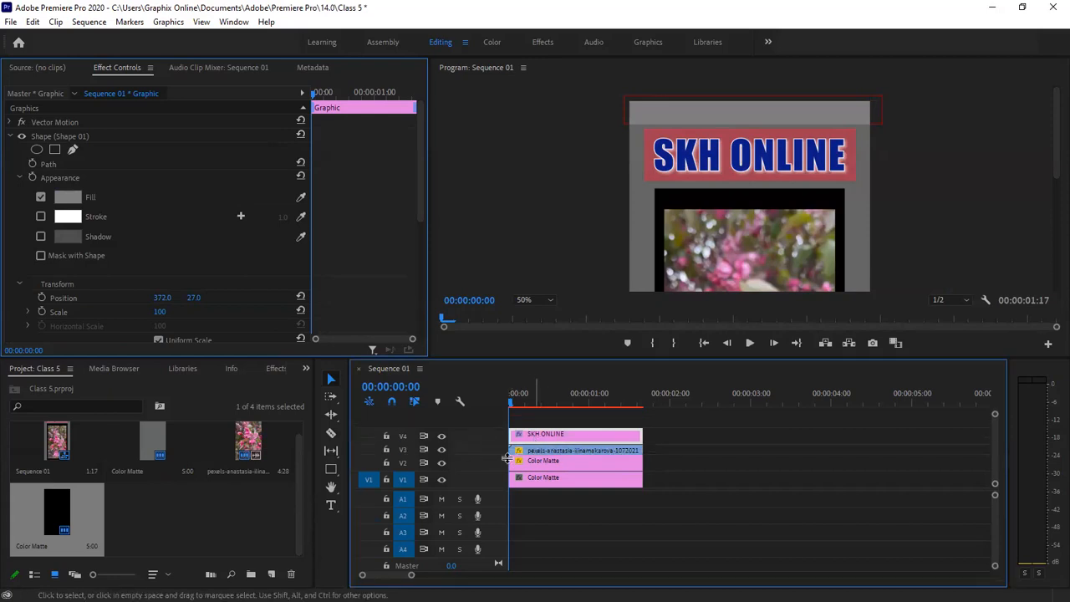
{"action": "left_click_drag", "start_coordinate": [499, 460], "coordinate": [493, 452]}
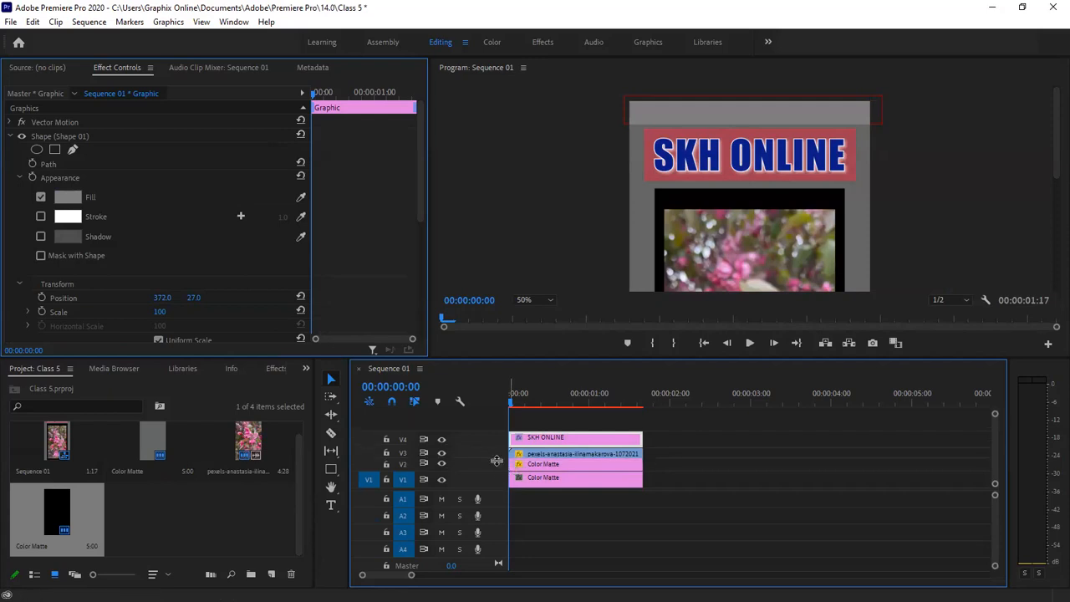
{"action": "double_click", "coordinate": [492, 440]}
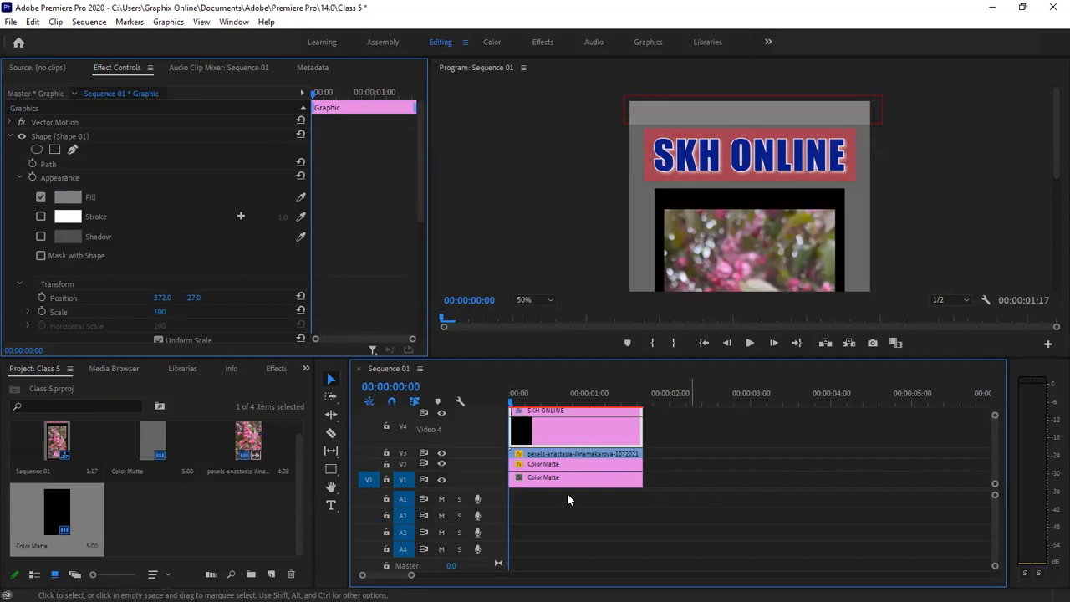
Remove the rectangle shape from the SKH ONLINE graphic on track V4, leaving no clip selected.
{"action": "left_click_drag", "start_coordinate": [486, 489], "coordinate": [489, 542]}
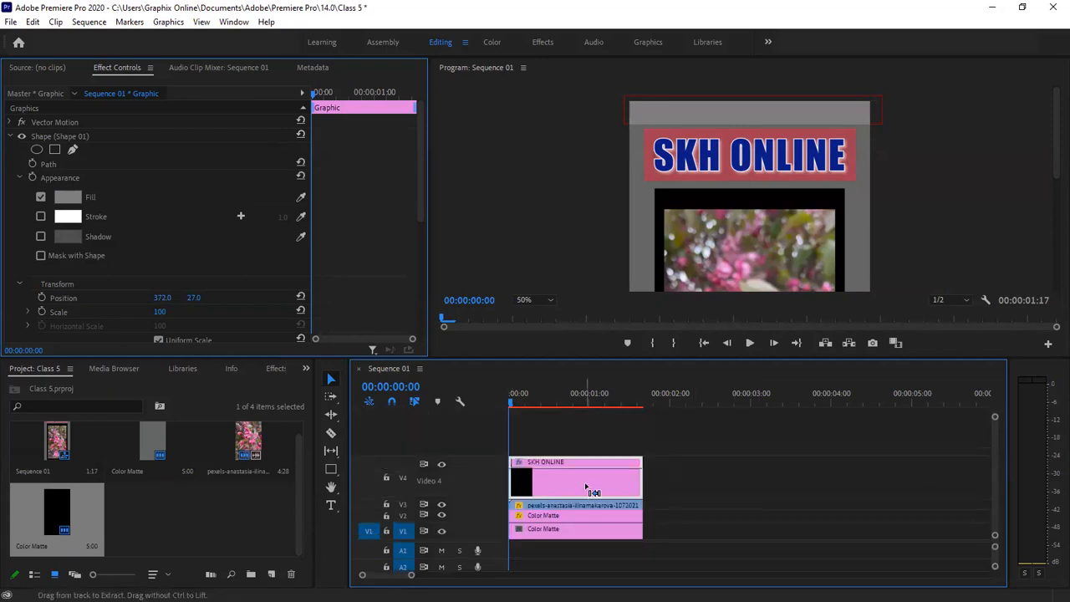
{"action": "left_click", "coordinate": [585, 489]}
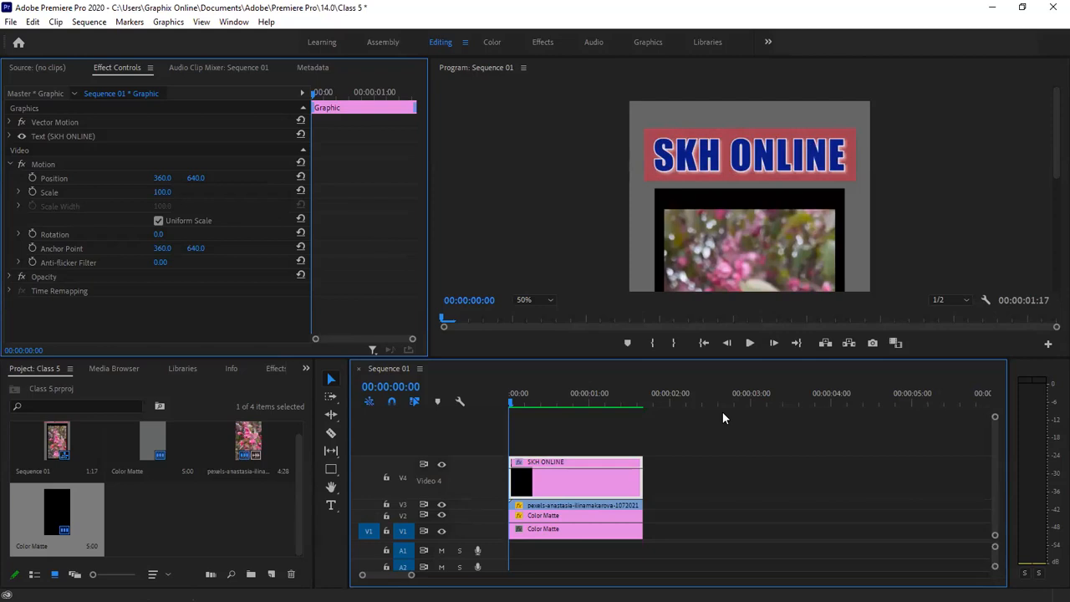
{"action": "left_click", "coordinate": [699, 443]}
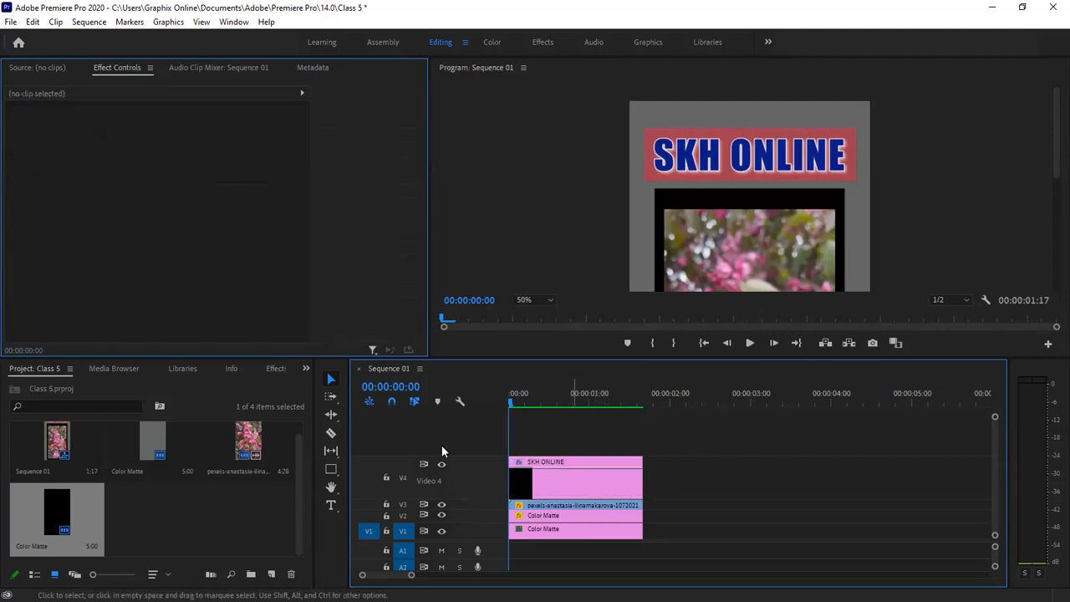
{"action": "left_click", "coordinate": [331, 469]}
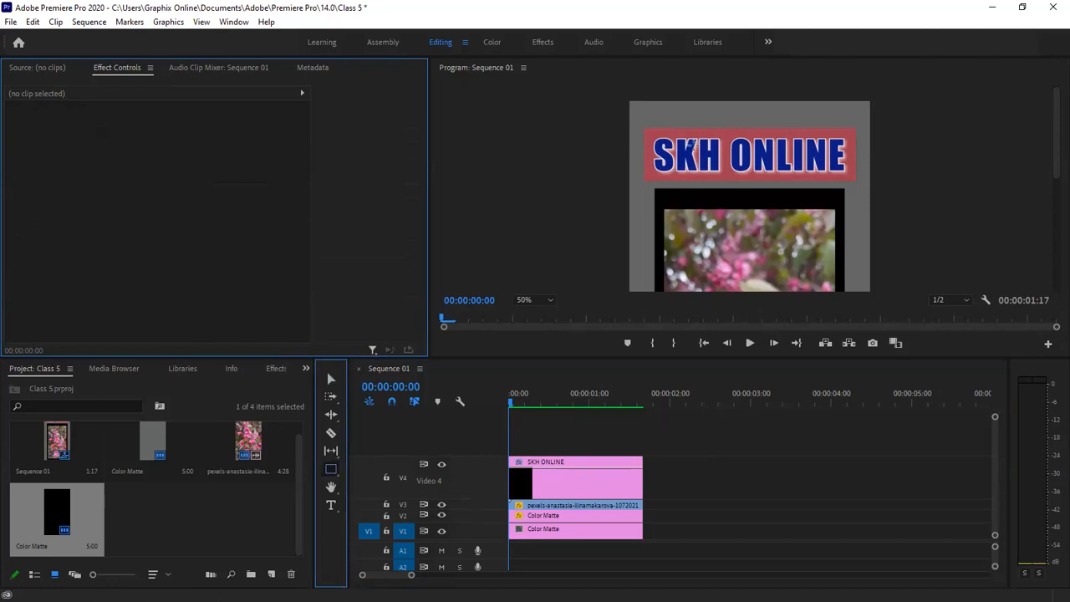
{"action": "left_click", "coordinate": [632, 102]}
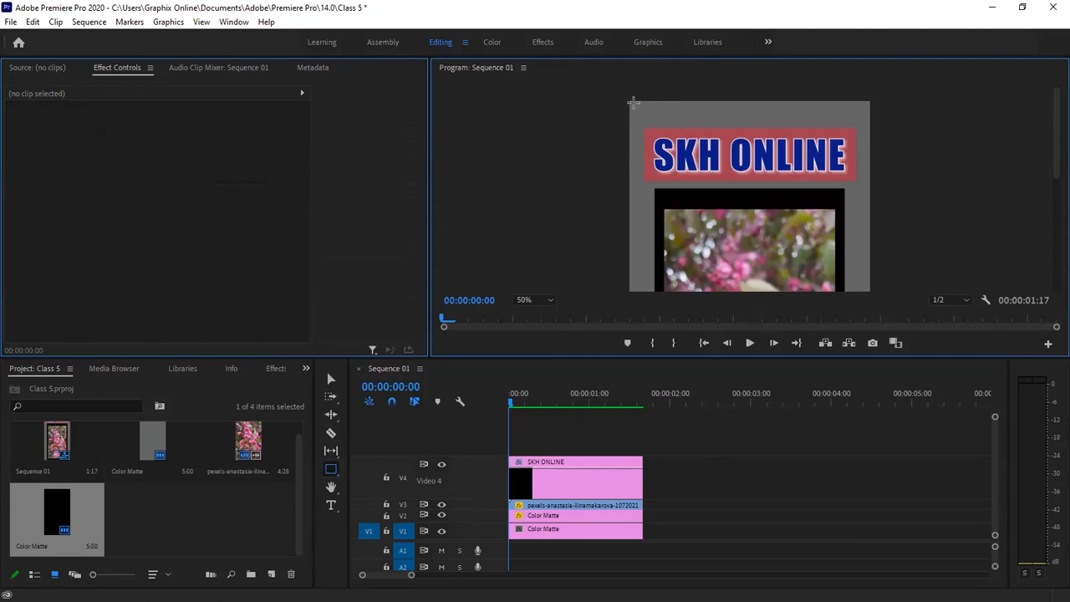
{"action": "left_click_drag", "start_coordinate": [633, 101], "coordinate": [910, 126]}
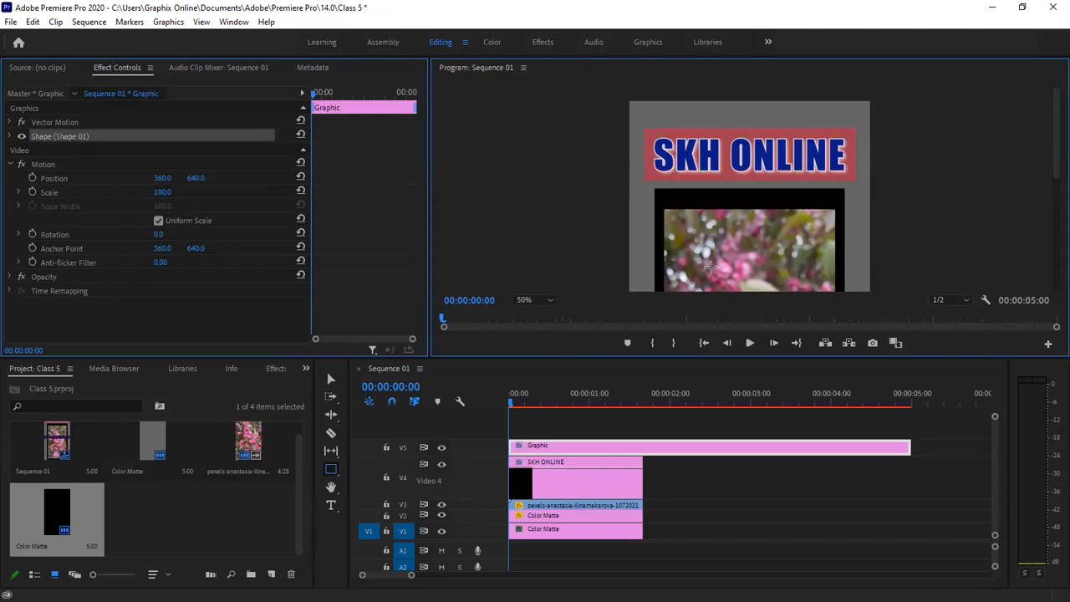
{"action": "left_click", "coordinate": [558, 444]}
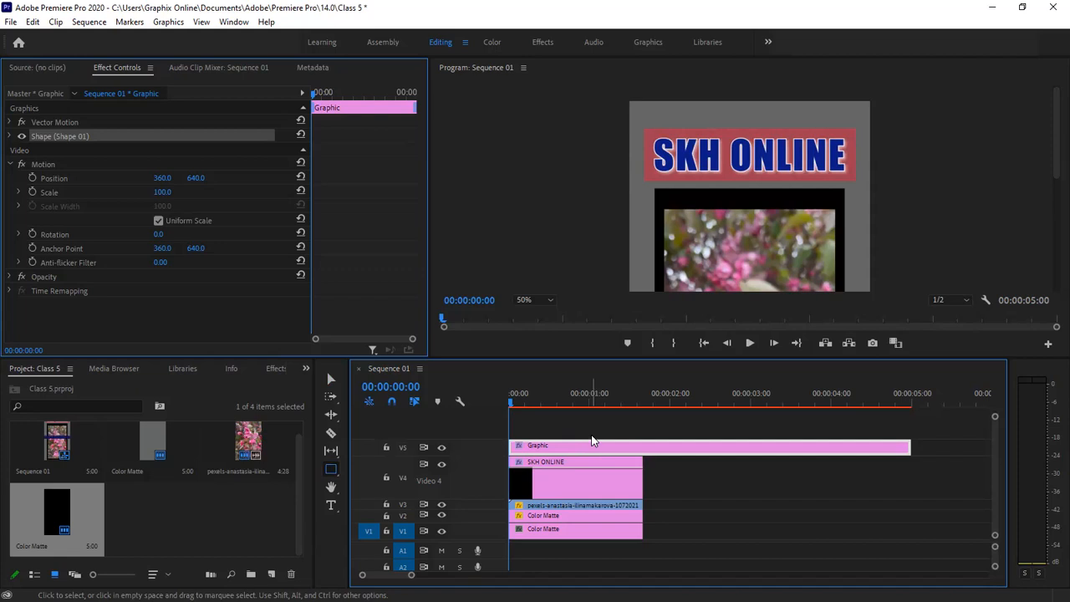
{"action": "key", "text": "Delete"}
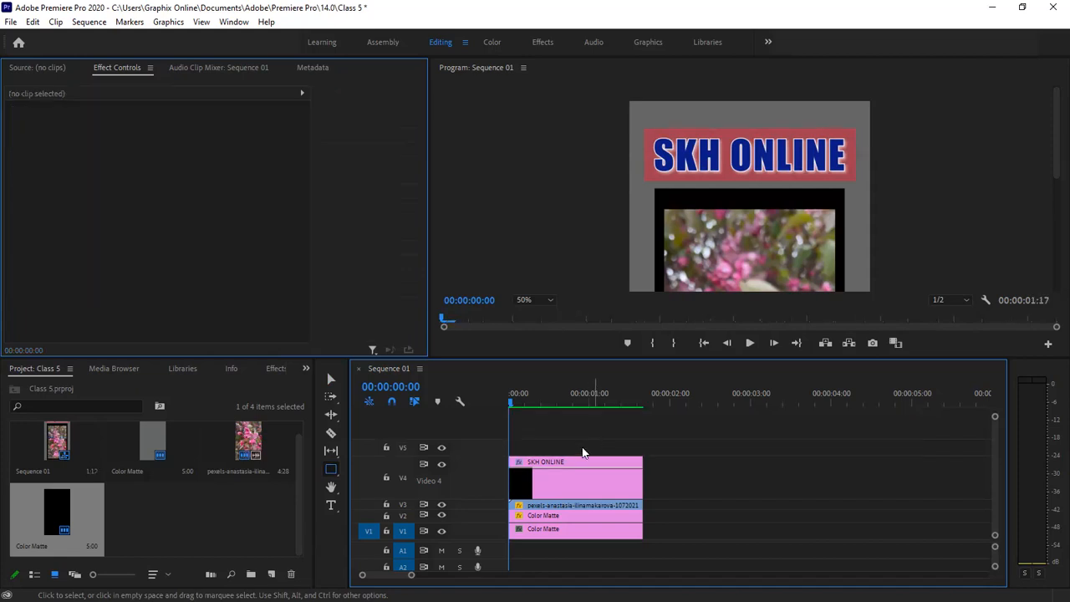
Draw a rectangle above the SKH ONLINE title as a separate graphic and stretch it across the frame's full width, flush with the top edge.
{"action": "left_click", "coordinate": [330, 469]}
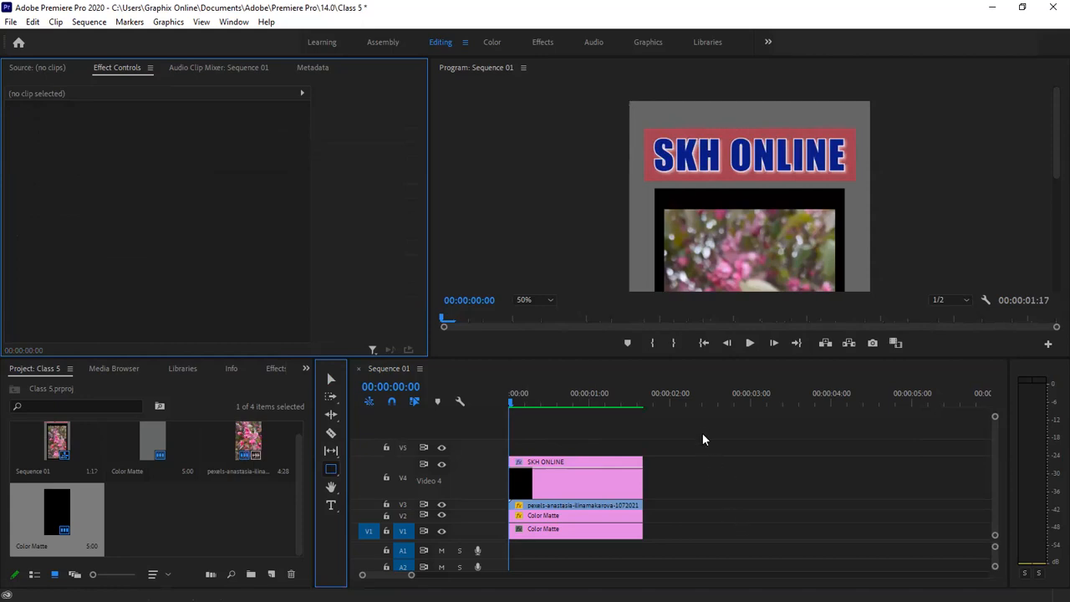
{"action": "left_click", "coordinate": [590, 382]}
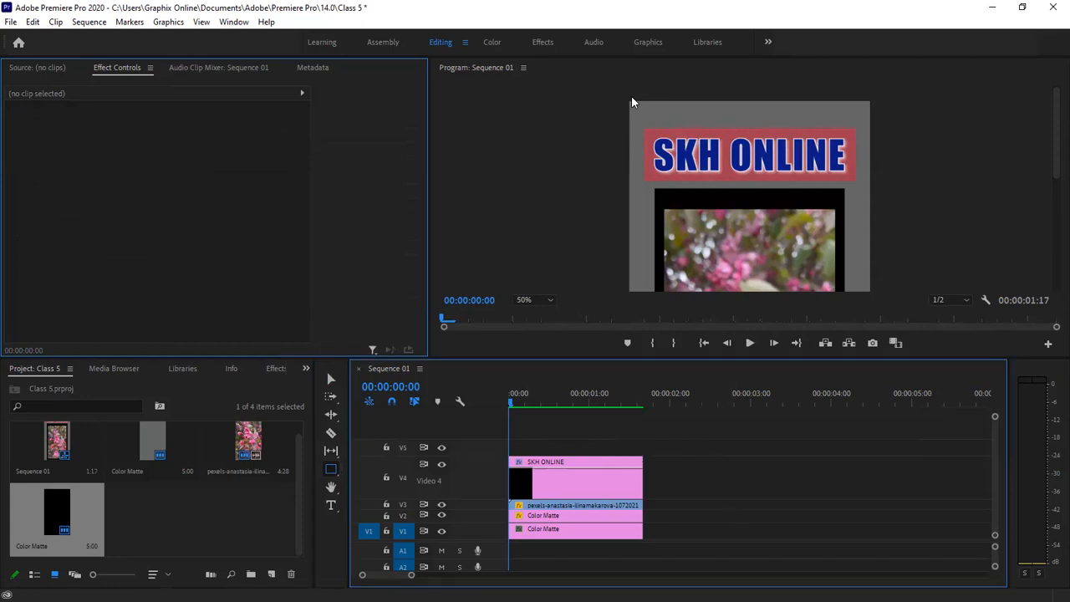
{"action": "left_click_drag", "start_coordinate": [633, 105], "coordinate": [709, 122]}
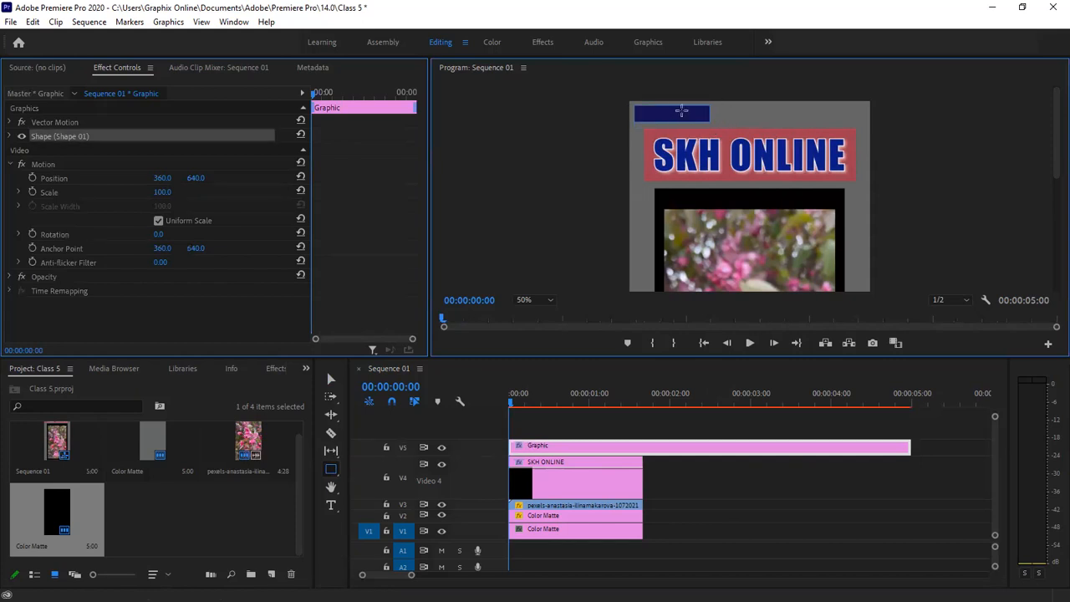
{"action": "key", "text": "v"}
{"action": "left_click_drag", "start_coordinate": [820, 127], "coordinate": [883, 126]}
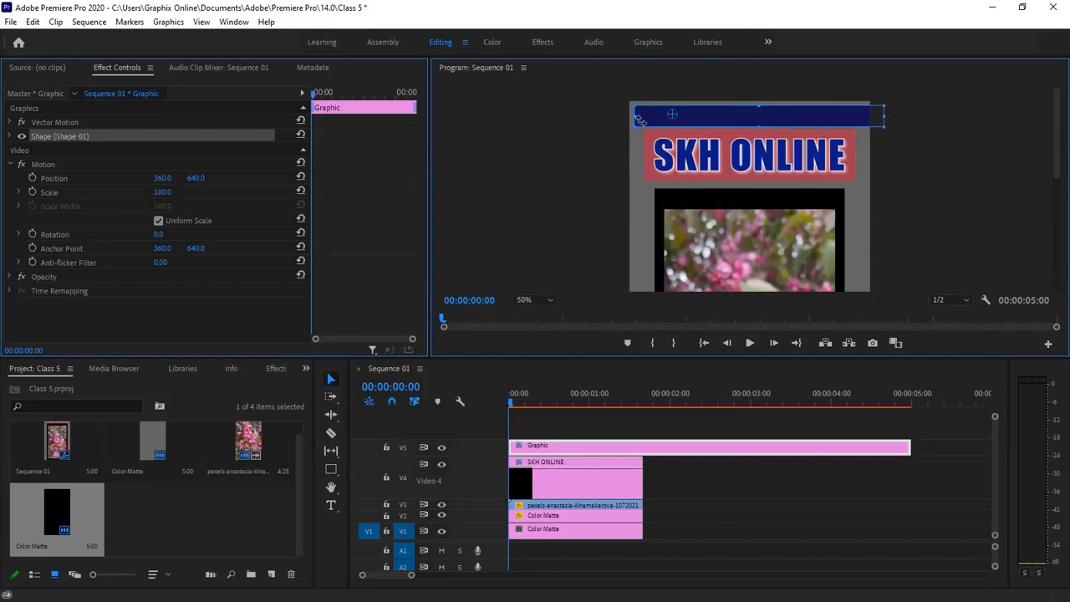
{"action": "left_click_drag", "start_coordinate": [634, 115], "coordinate": [608, 116]}
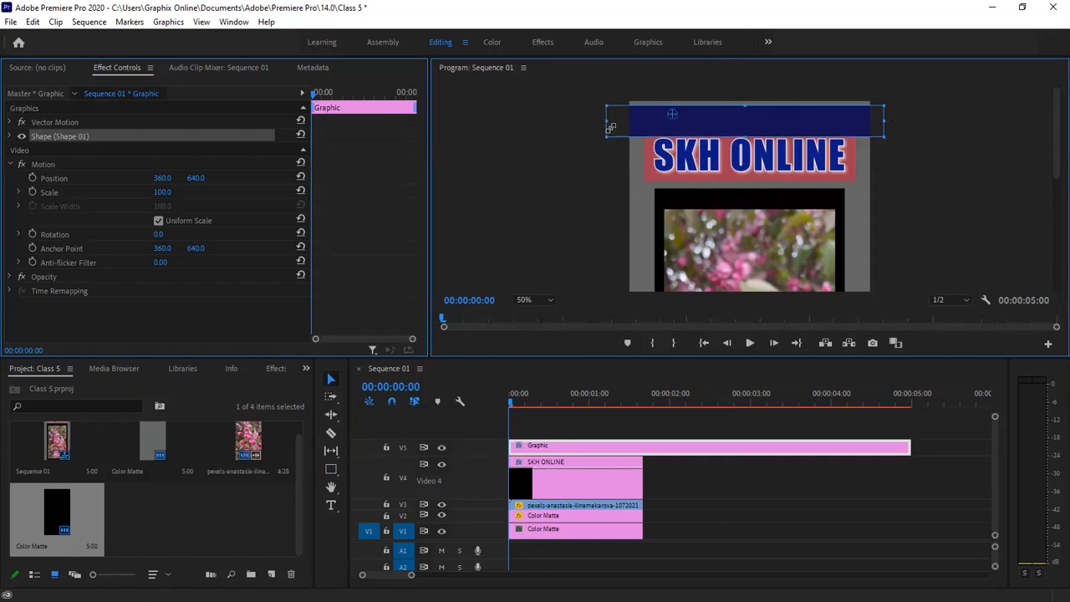
{"action": "left_click_drag", "start_coordinate": [752, 106], "coordinate": [750, 100]}
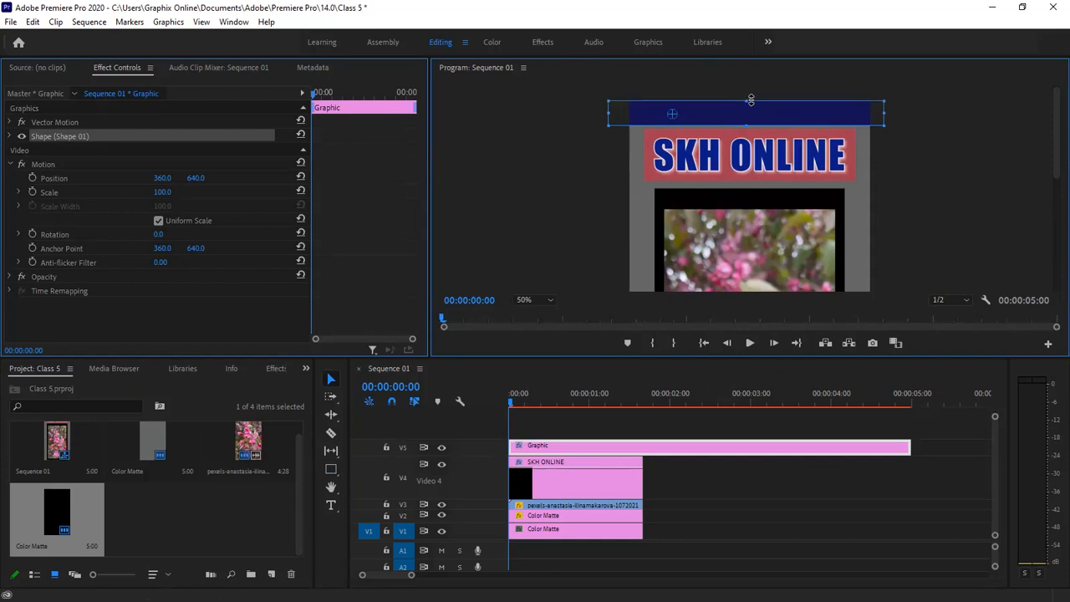
Trim the end of the rectangle's graphic clip on track V5 to match the end of the clips below.
{"action": "left_click", "coordinate": [549, 437]}
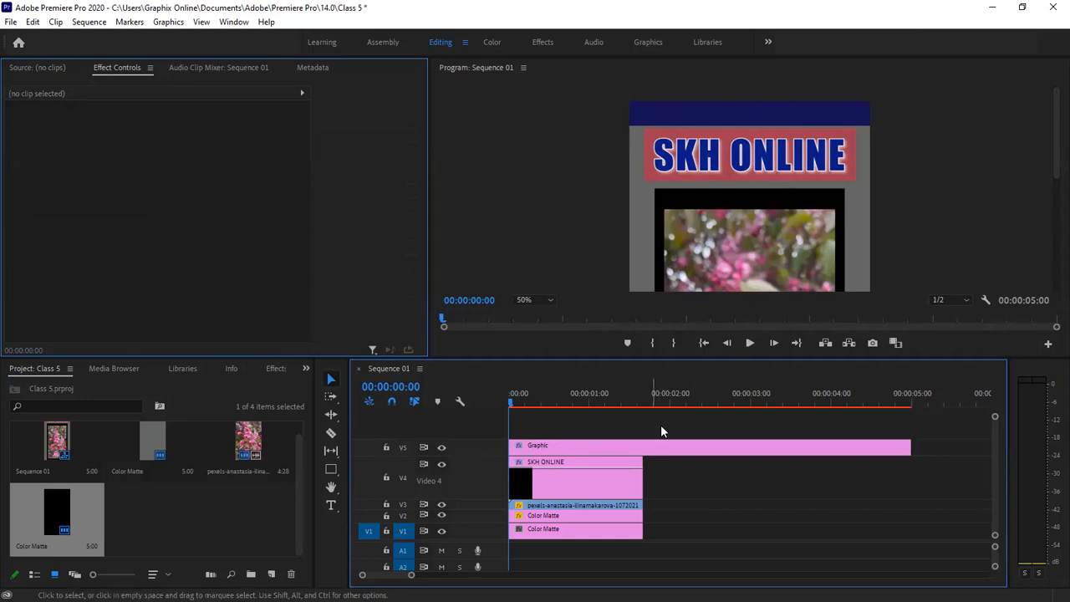
{"action": "left_click", "coordinate": [901, 451]}
{"action": "left_click", "coordinate": [908, 452]}
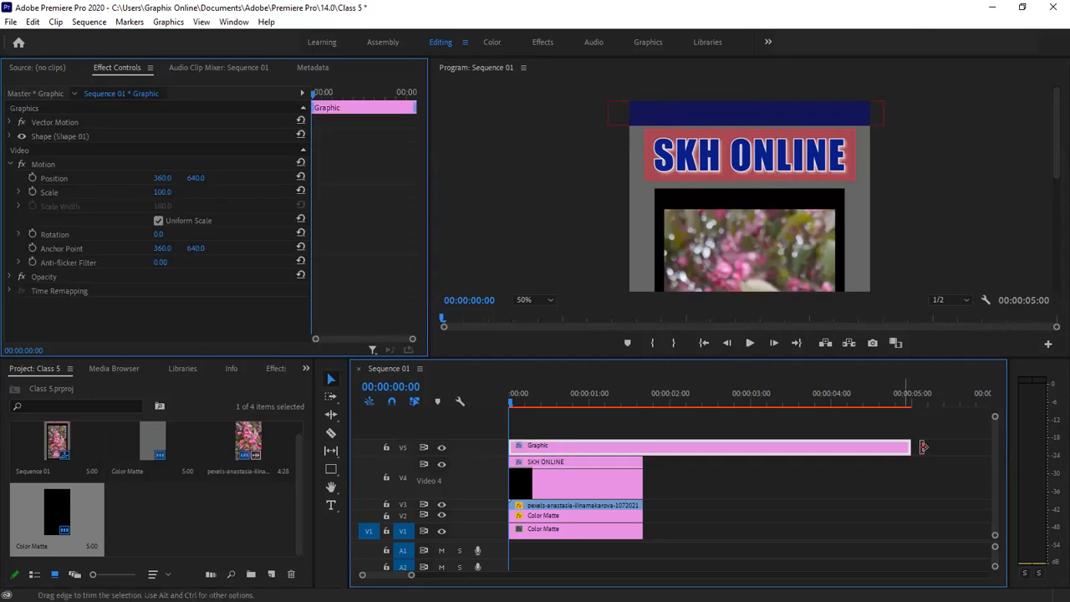
{"action": "left_click_drag", "start_coordinate": [704, 449], "coordinate": [642, 448]}
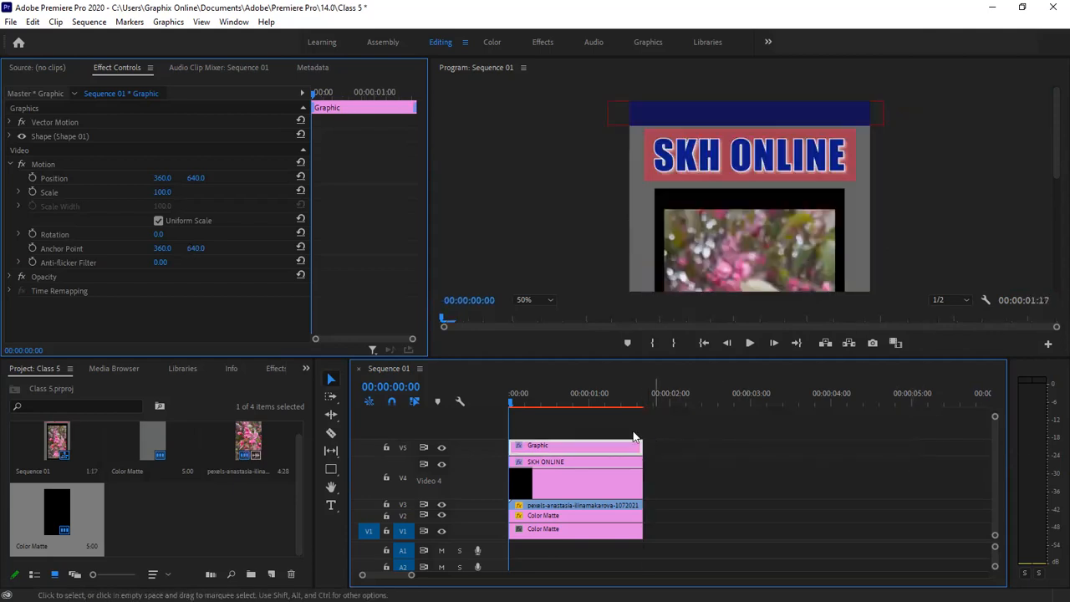
{"action": "left_click", "coordinate": [381, 421]}
{"action": "left_click", "coordinate": [328, 503]}
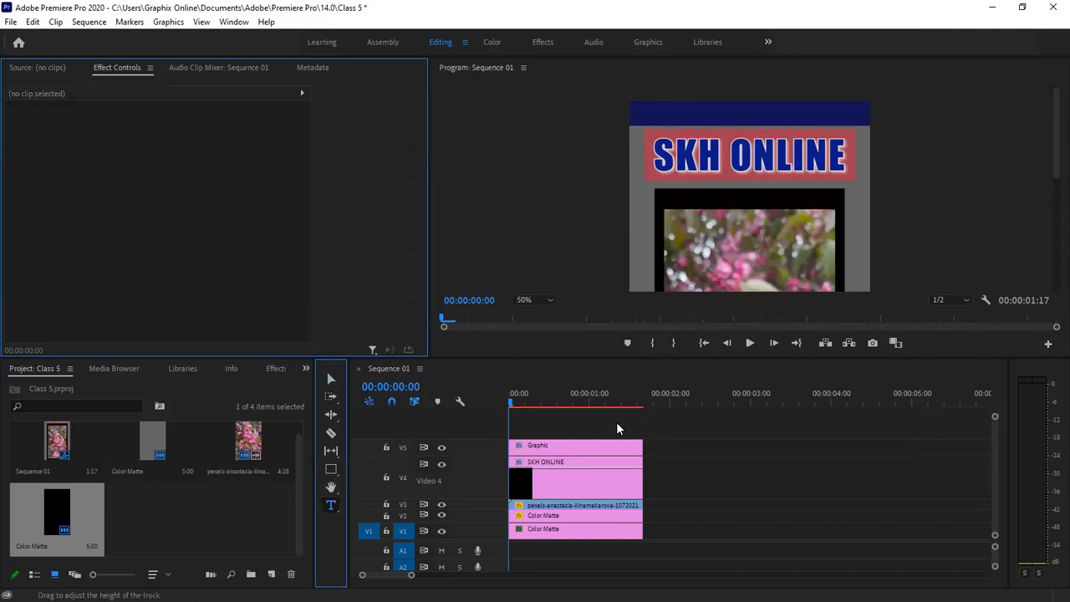
{"action": "left_click", "coordinate": [693, 112]}
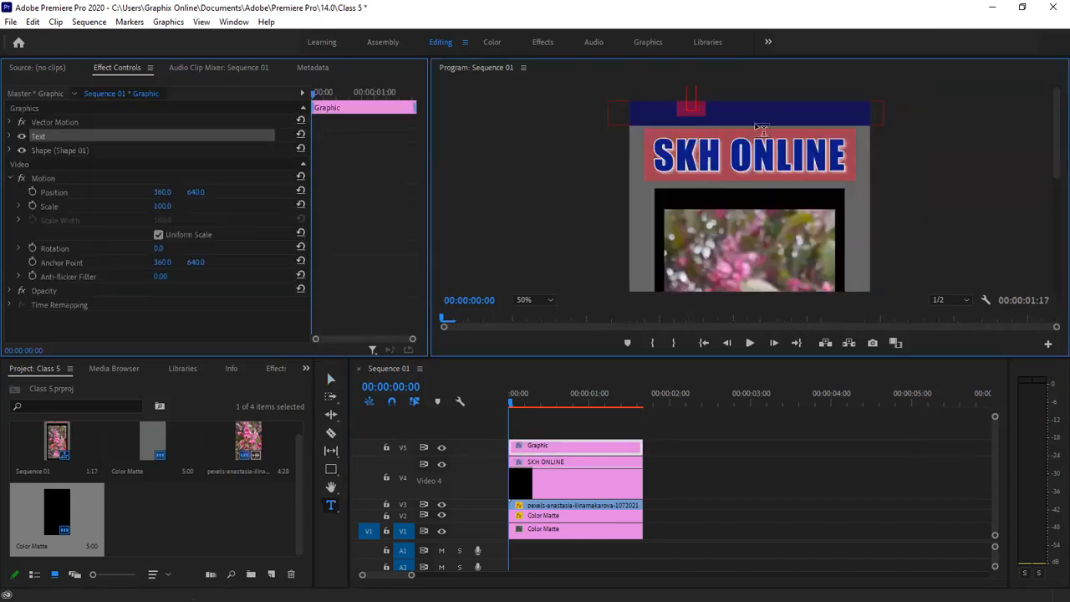
{"action": "key", "text": "Escape"}
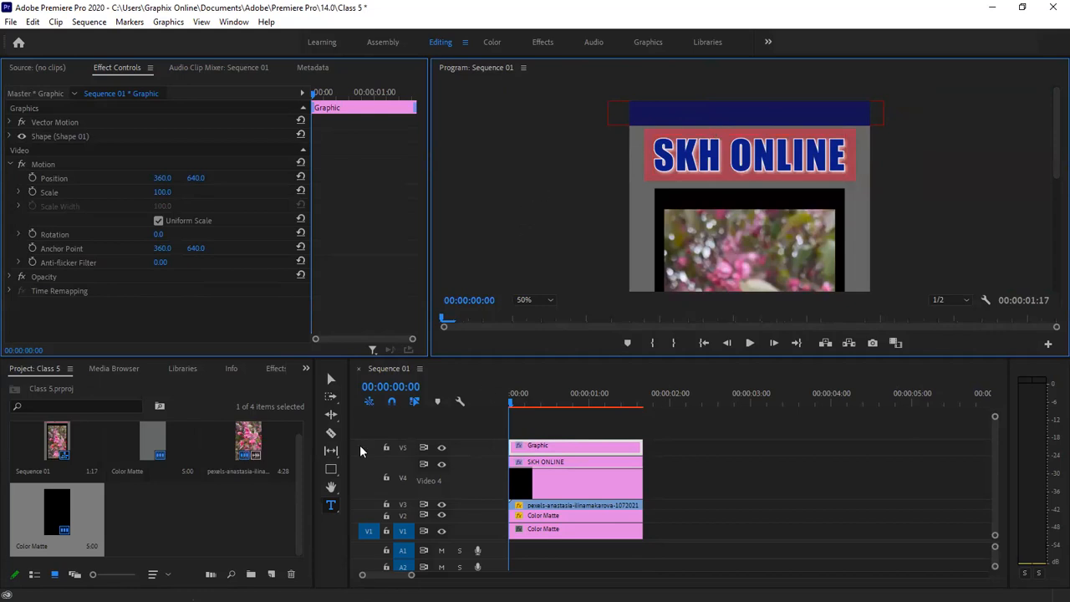
{"action": "left_click", "coordinate": [331, 380]}
{"action": "left_click", "coordinate": [731, 485]}
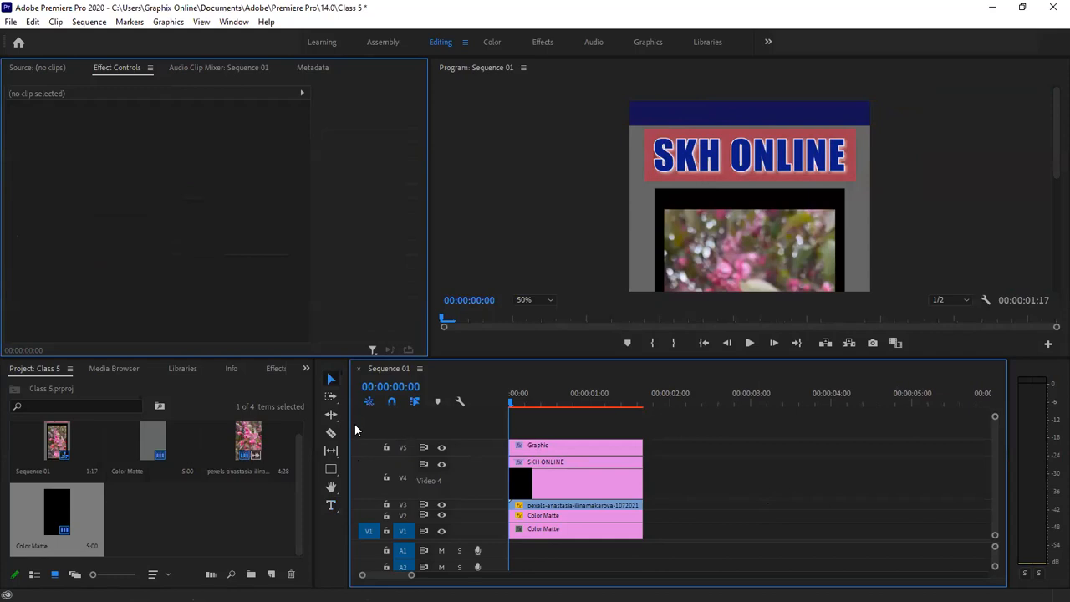
Add the text FOR MOBILE as a separate graphic below the SKH ONLINE title and shift it slightly right to centre it in the frame.
{"action": "left_click", "coordinate": [331, 505]}
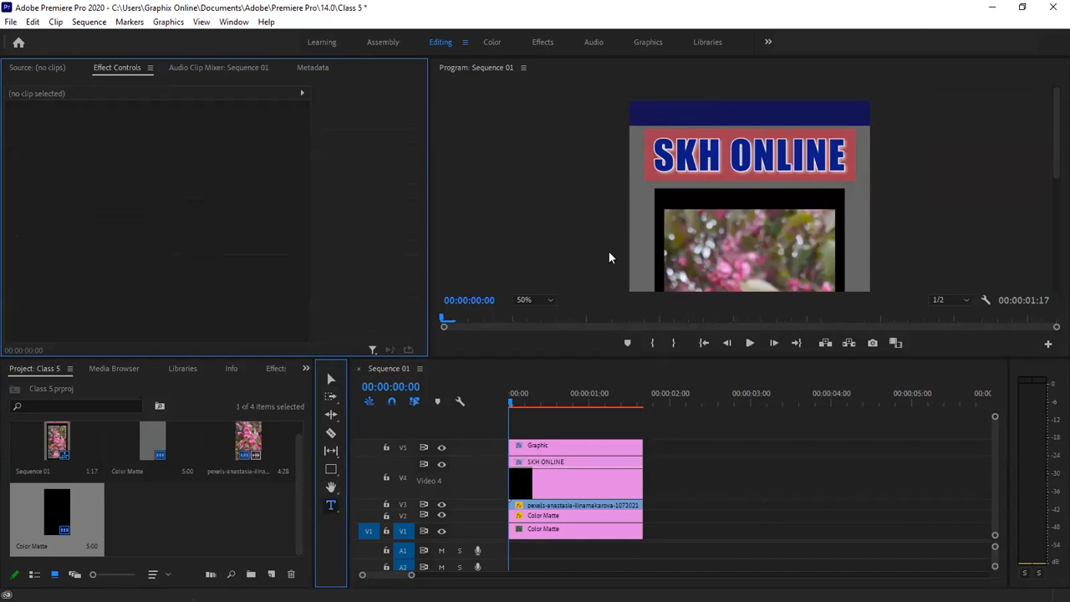
{"action": "left_click", "coordinate": [636, 230]}
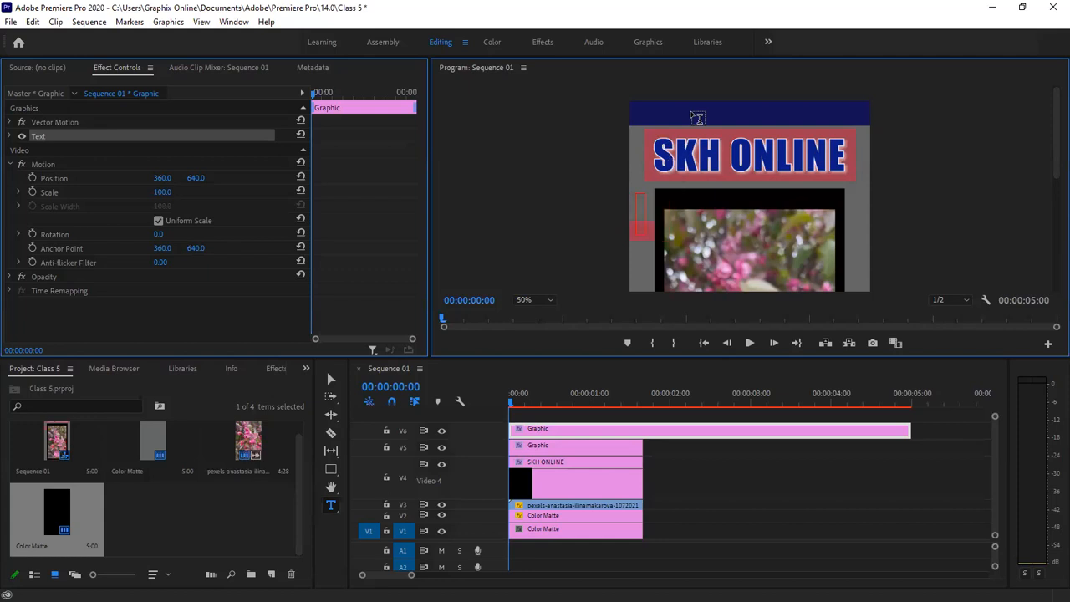
{"action": "key", "text": "BackSpace"}
{"action": "type", "text": "for"}
{"action": "key", "text": "BackSpace"}
{"action": "key", "text": "BackSpace"}
{"action": "key", "text": "BackSpace"}
{"action": "type", "text": "FOR MOBILE"}
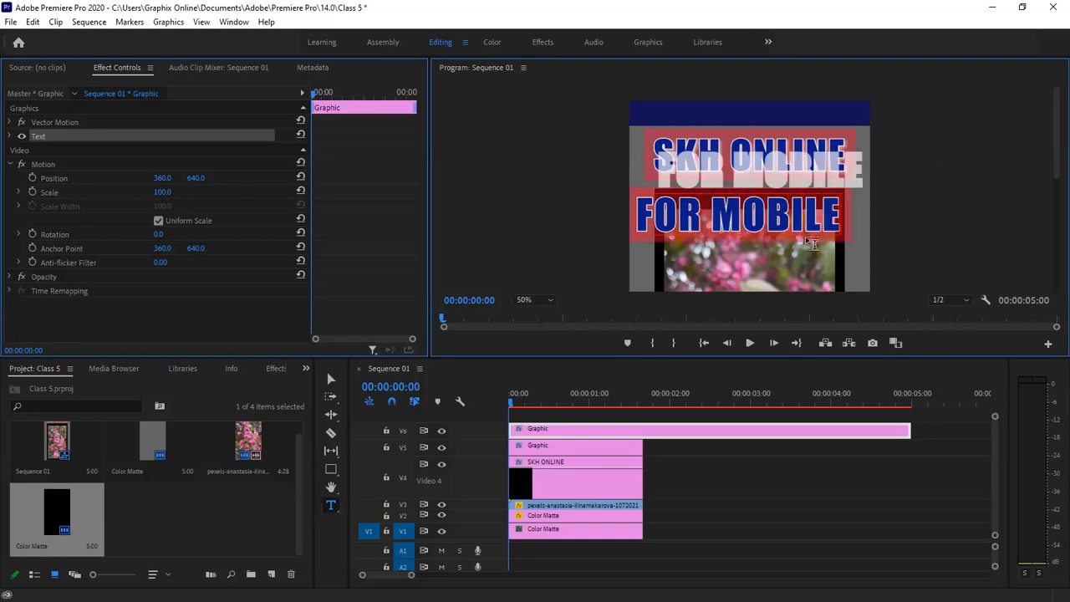
{"action": "left_click", "coordinate": [330, 380]}
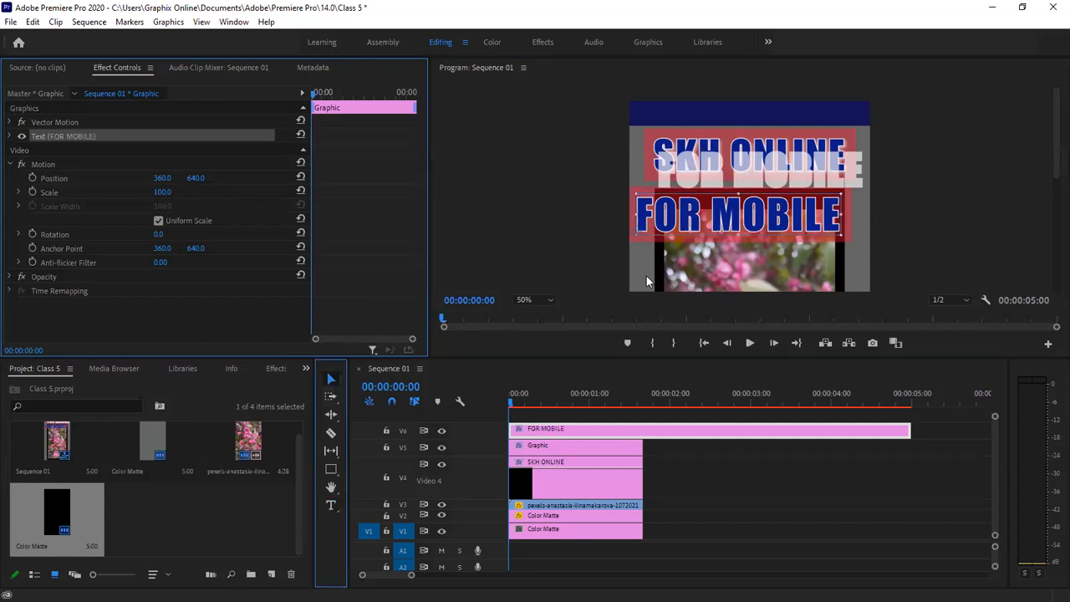
{"action": "left_click_drag", "start_coordinate": [742, 223], "coordinate": [755, 224]}
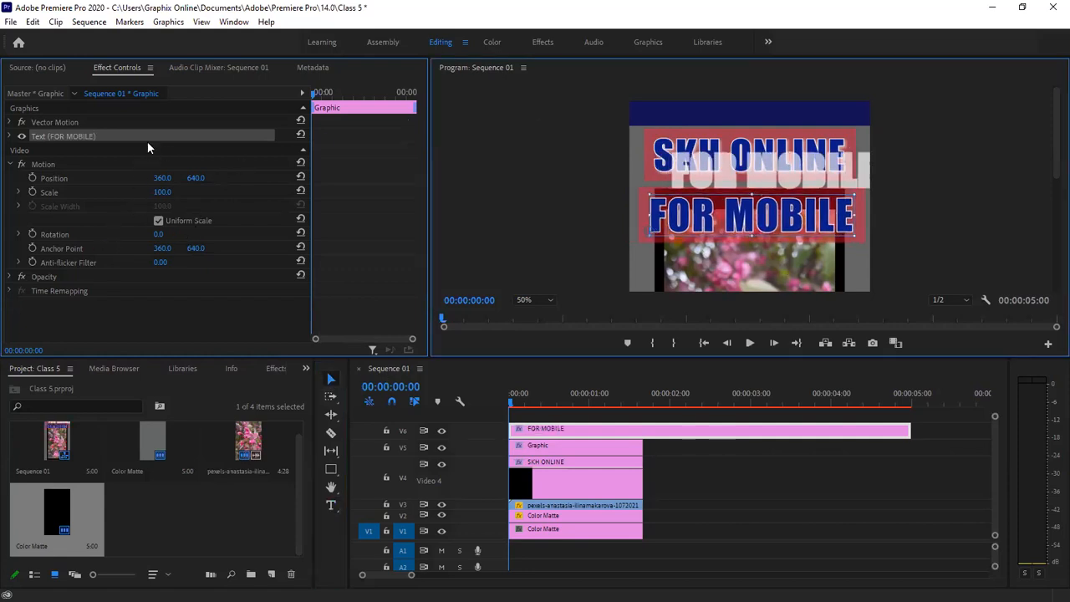
{"action": "left_click", "coordinate": [301, 134]}
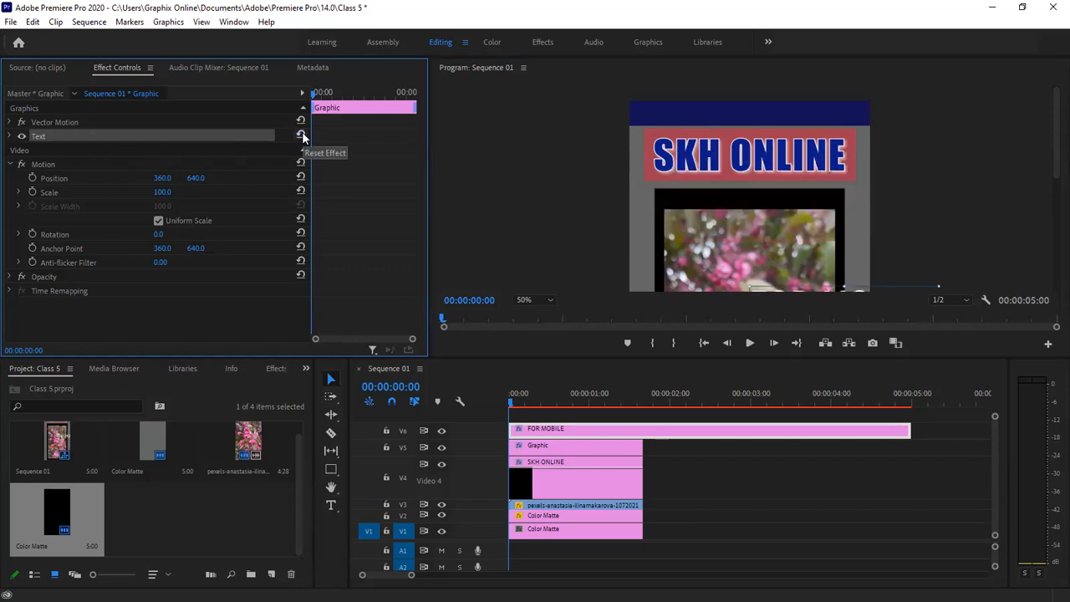
{"action": "left_click", "coordinate": [10, 136]}
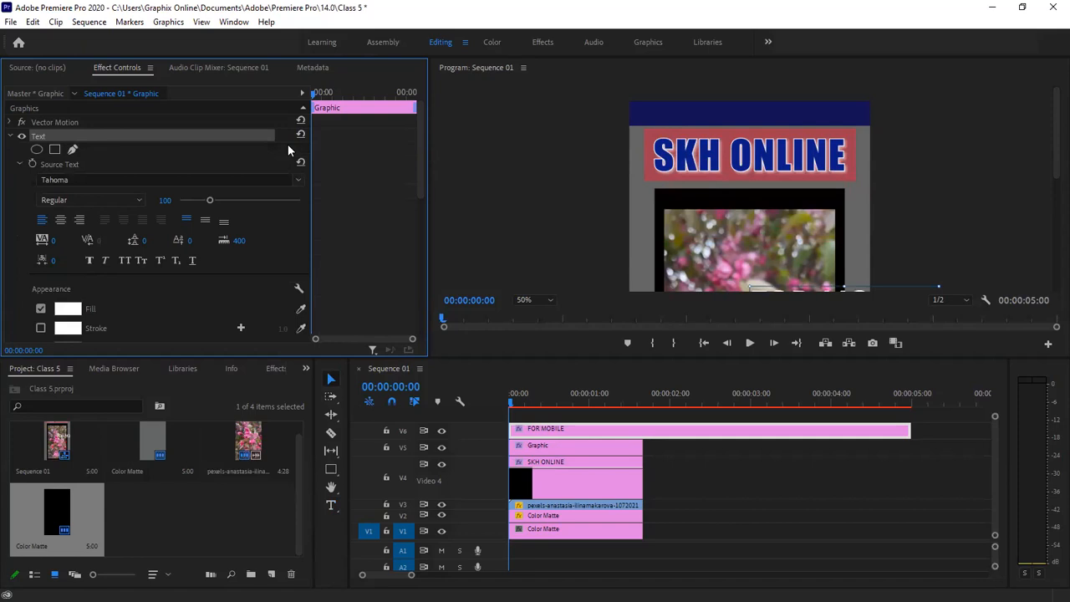
{"action": "key", "text": "ctrl+z"}
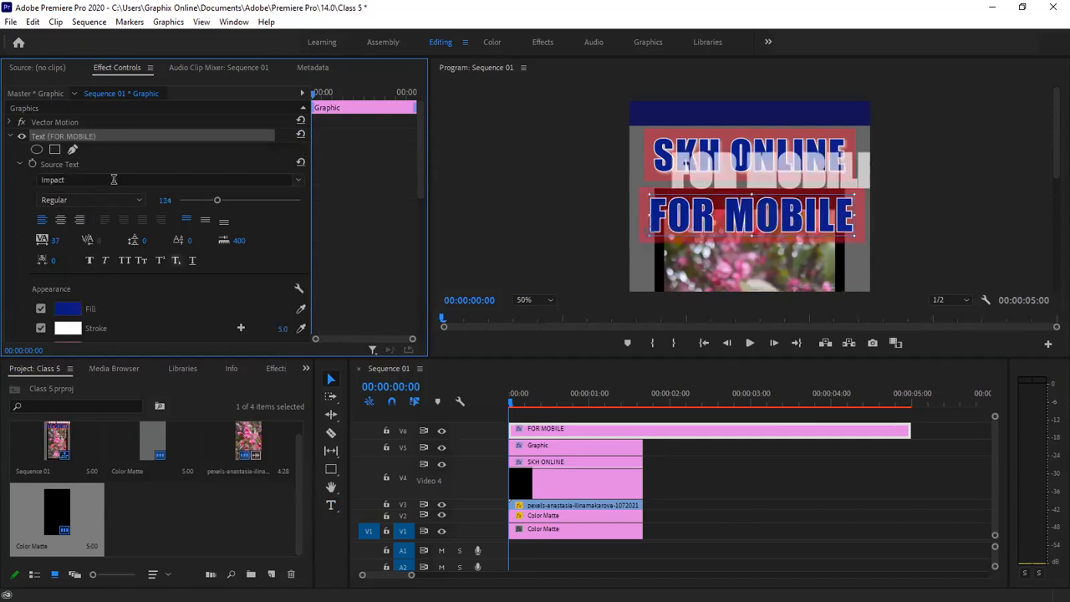
Turn off the stroke, background and shadow of the FOR MOBILE text.
{"action": "scroll", "coordinate": [251, 221], "scroll_direction": "down", "scroll_amount": 1}
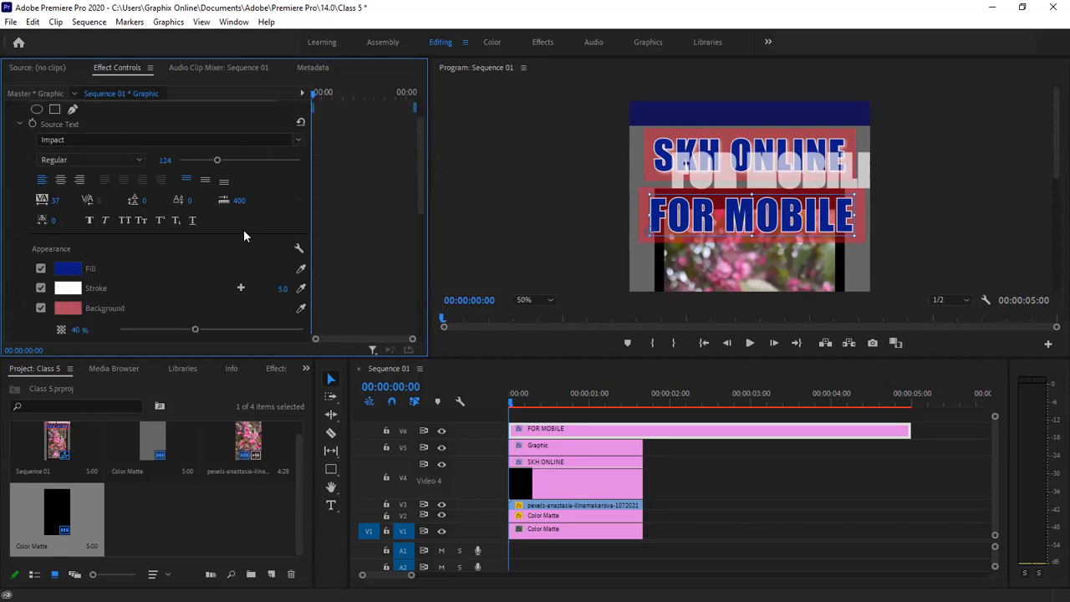
{"action": "left_click", "coordinate": [40, 287]}
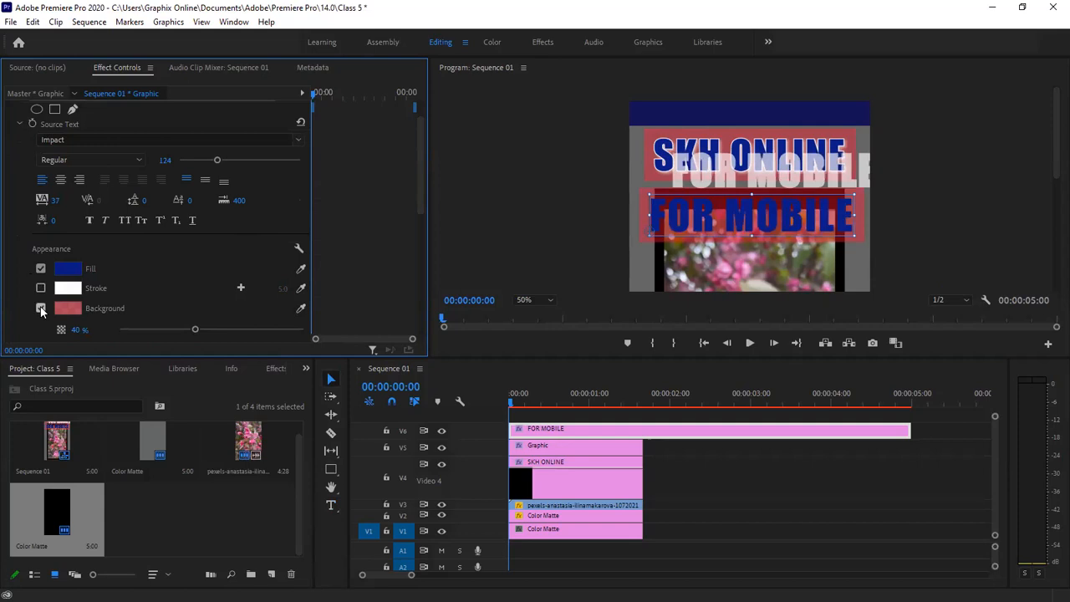
{"action": "left_click", "coordinate": [41, 309]}
{"action": "left_click", "coordinate": [42, 326]}
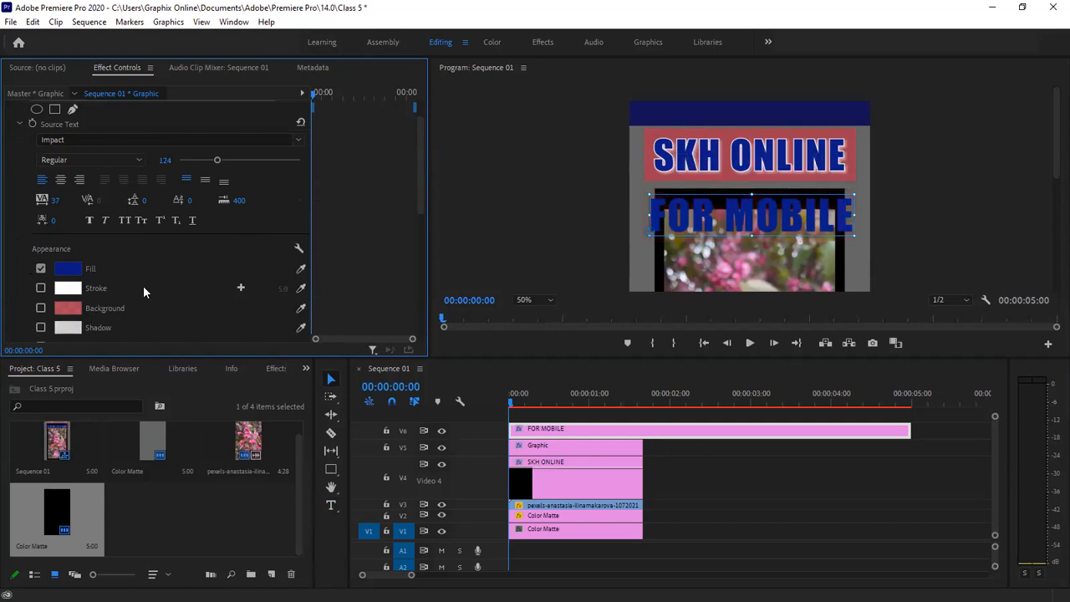
Reduce the FOR MOBILE text's scale to 77.
{"action": "scroll", "coordinate": [151, 269], "scroll_direction": "down", "scroll_amount": 4}
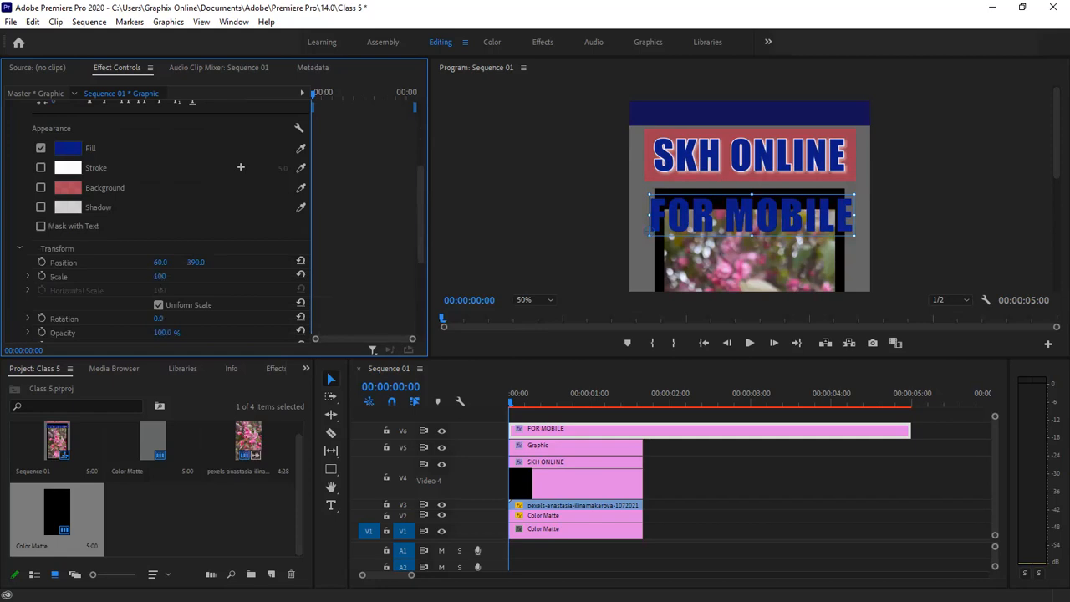
{"action": "left_click_drag", "start_coordinate": [158, 278], "coordinate": [137, 278]}
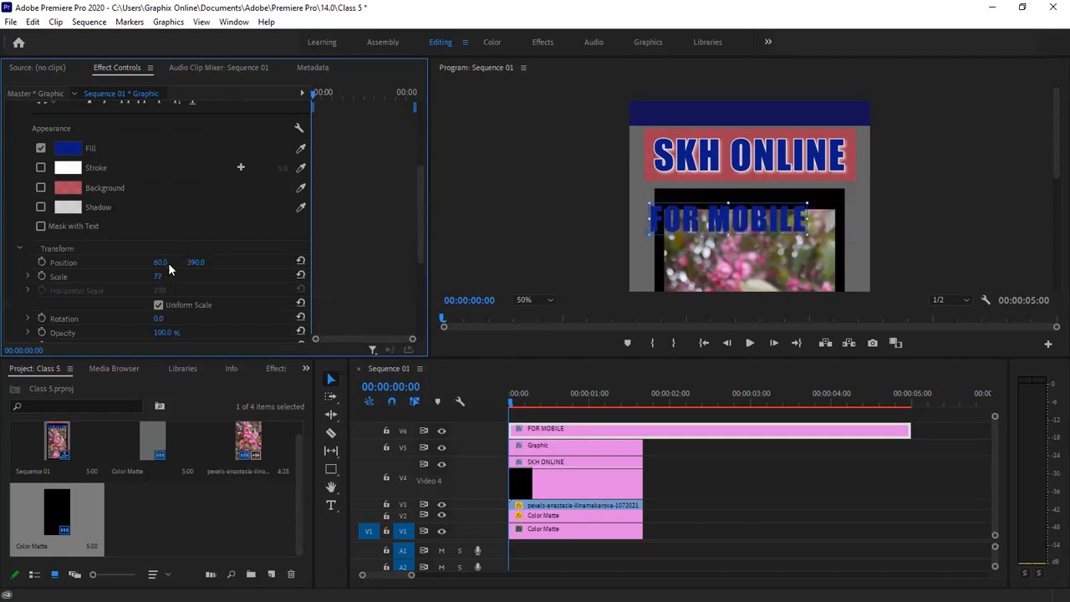
{"action": "scroll", "coordinate": [76, 192], "scroll_direction": "up", "scroll_amount": 3}
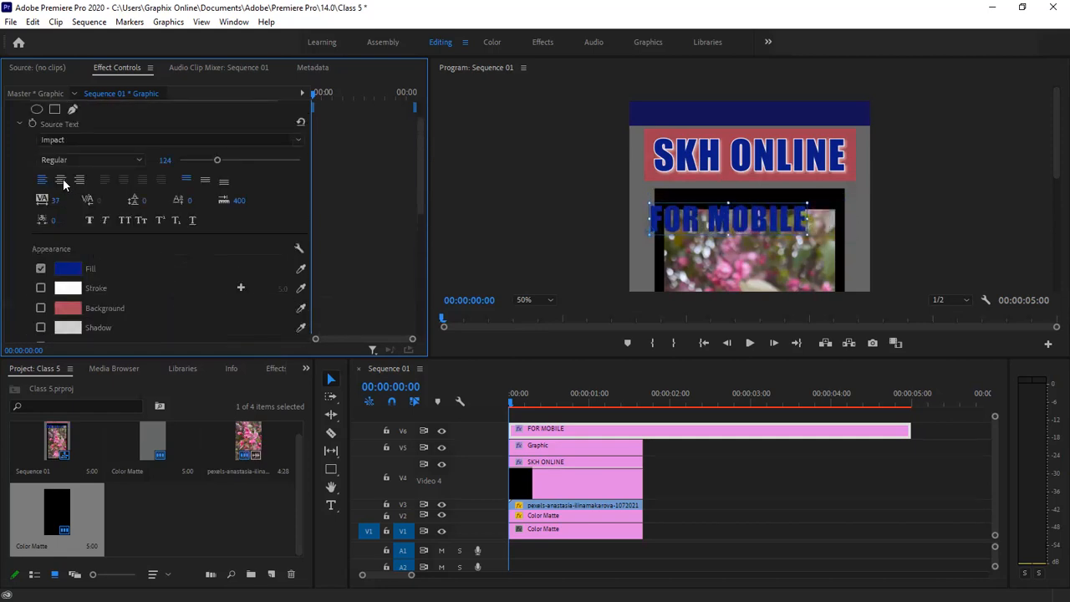
Centre-align the FOR MOBILE text and move it up onto the blue bar.
{"action": "left_click", "coordinate": [61, 180]}
{"action": "left_click", "coordinate": [687, 228]}
{"action": "left_click_drag", "start_coordinate": [708, 214], "coordinate": [786, 106]}
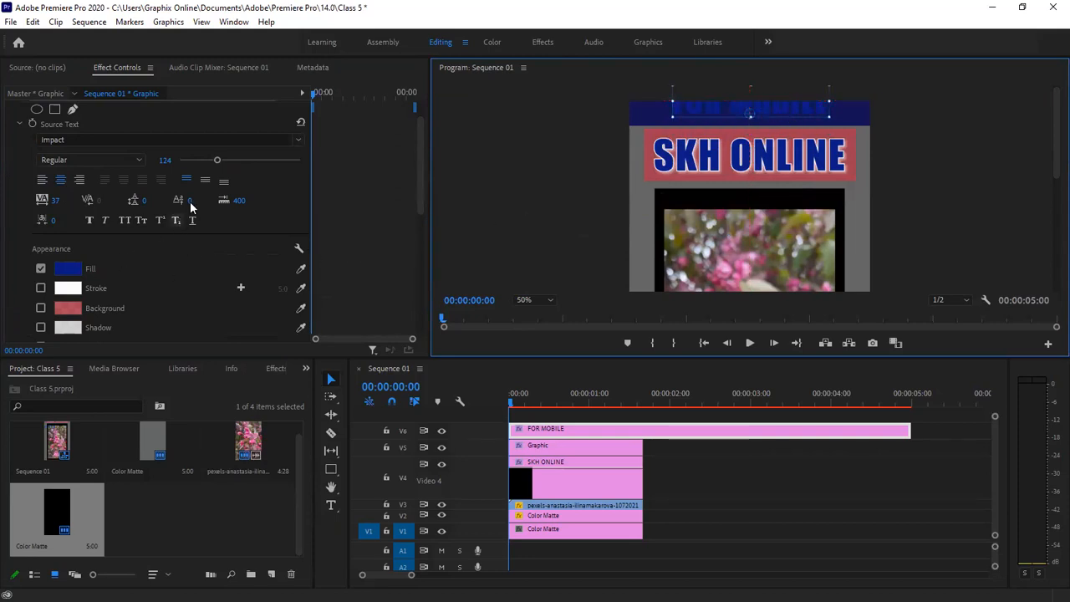
Set the FOR MOBILE text's font size to 91 and position it inside the blue bar.
{"action": "scroll", "coordinate": [181, 219], "scroll_direction": "up", "scroll_amount": 1}
{"action": "left_click_drag", "start_coordinate": [214, 173], "coordinate": [199, 176]}
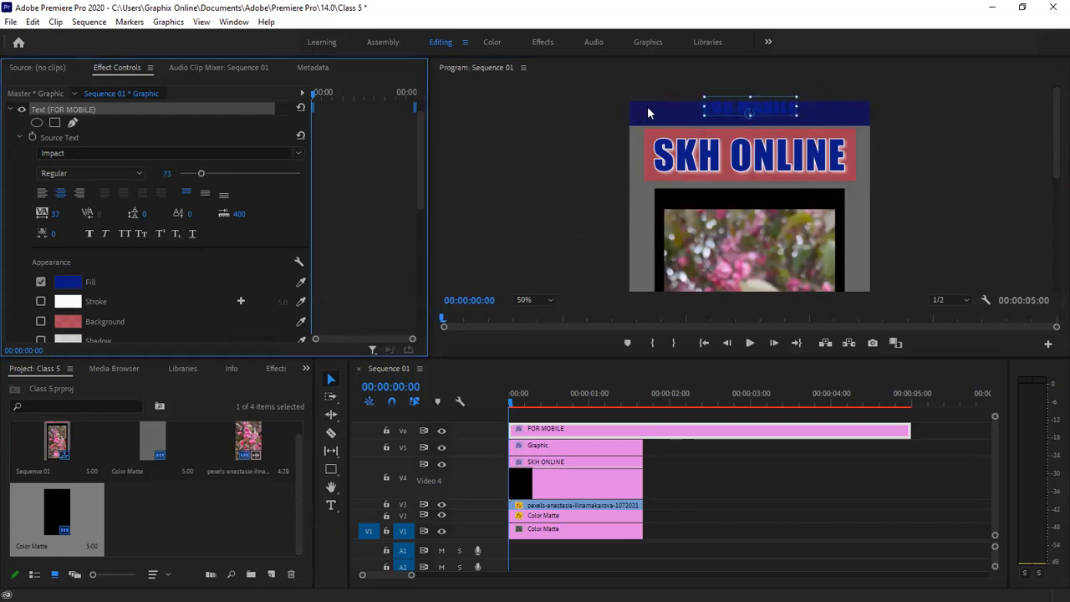
{"action": "left_click", "coordinate": [765, 116]}
{"action": "double_click", "coordinate": [765, 116]}
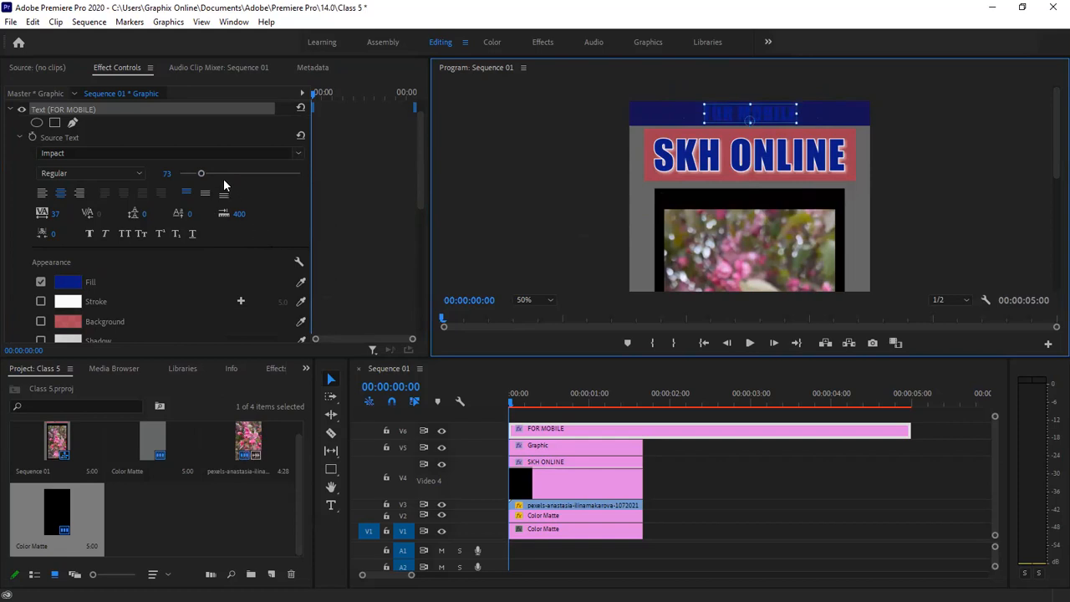
{"action": "left_click_drag", "start_coordinate": [201, 172], "coordinate": [207, 175]}
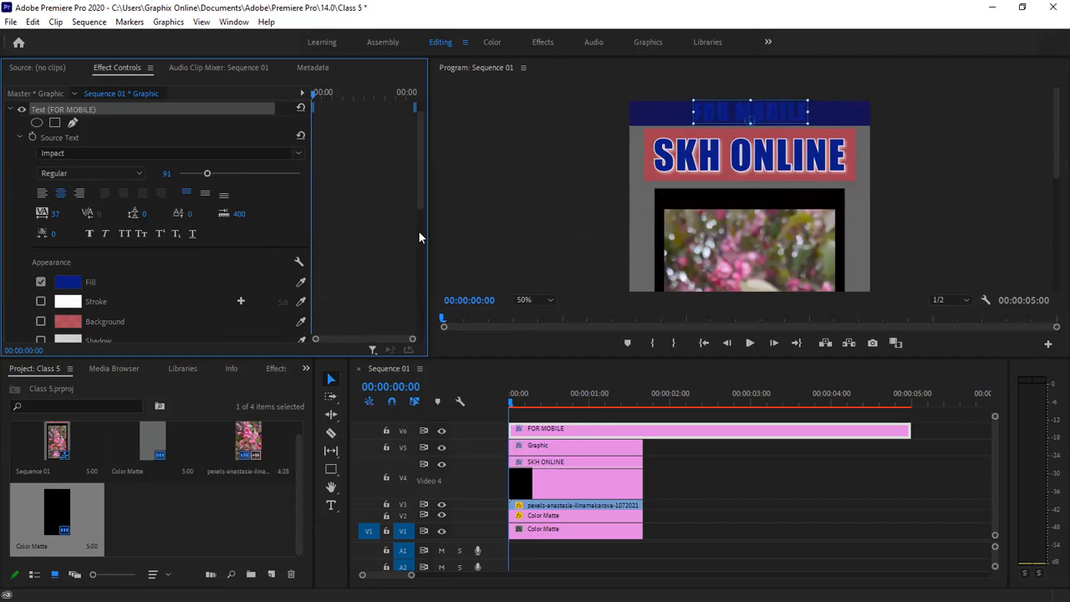
Change the FOR MOBILE text's fill to near-white FAFBFE and adjust its placement slightly within the blue bar.
{"action": "left_click", "coordinate": [71, 284]}
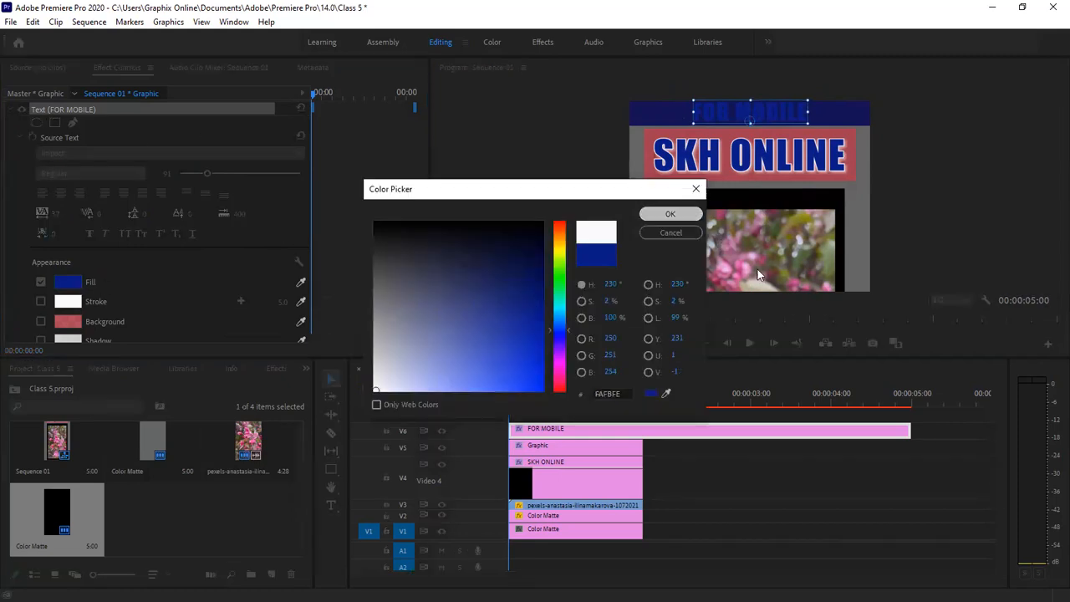
{"action": "left_click", "coordinate": [671, 214]}
{"action": "left_click", "coordinate": [782, 132]}
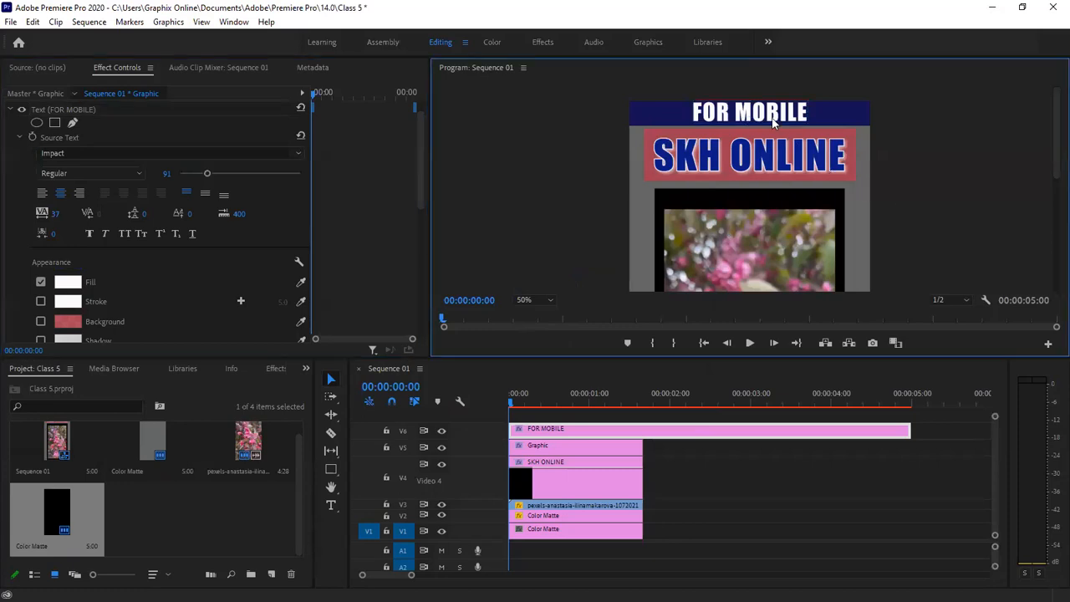
{"action": "left_click", "coordinate": [775, 123]}
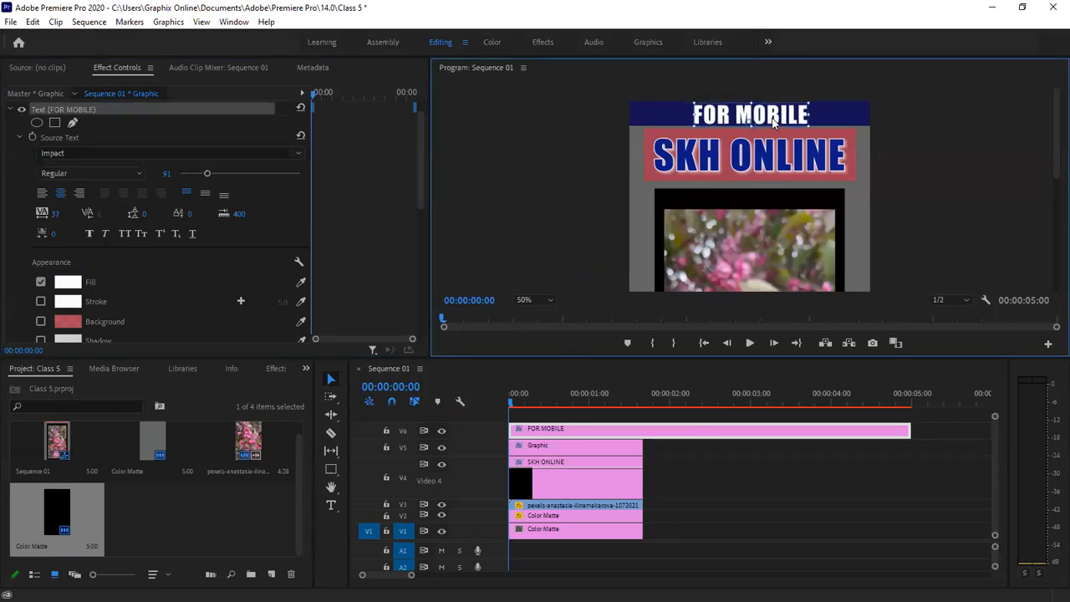
{"action": "left_click_drag", "start_coordinate": [774, 122], "coordinate": [777, 123]}
Trim the end of the FOR MOBILE clip on track V6 to match the end of the clips below.
{"action": "left_click_drag", "start_coordinate": [911, 430], "coordinate": [642, 425]}
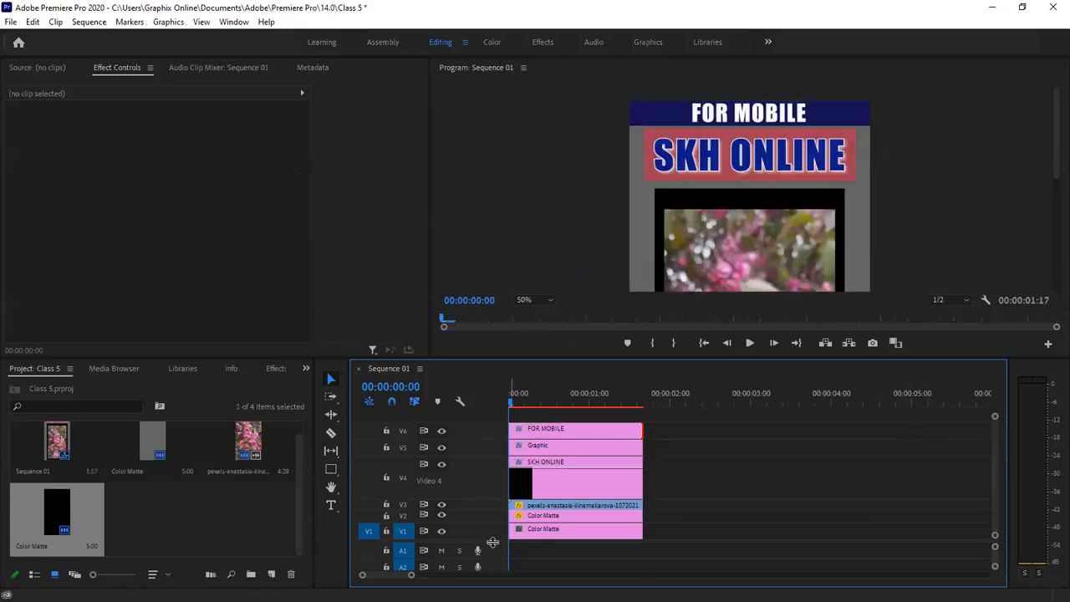
{"action": "left_click_drag", "start_coordinate": [490, 540], "coordinate": [501, 552]}
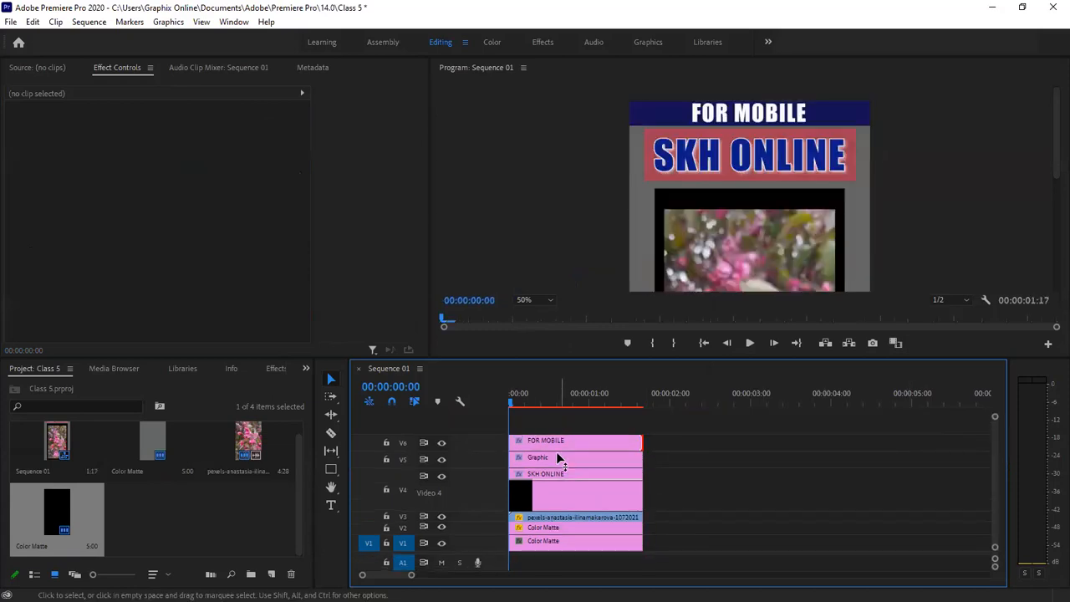
{"action": "left_click", "coordinate": [566, 544]}
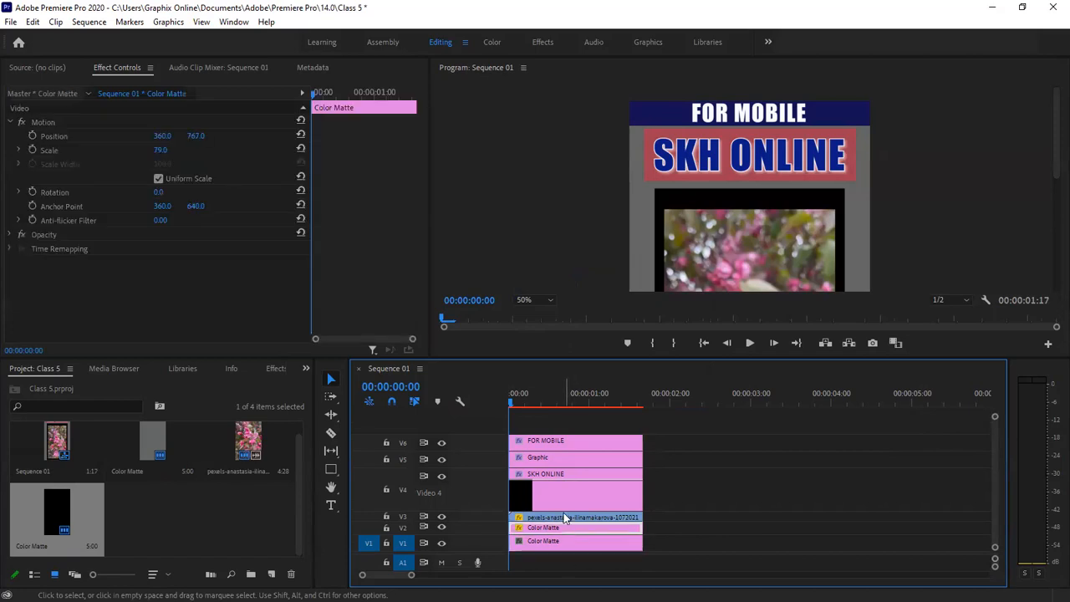
{"action": "left_click", "coordinate": [567, 502]}
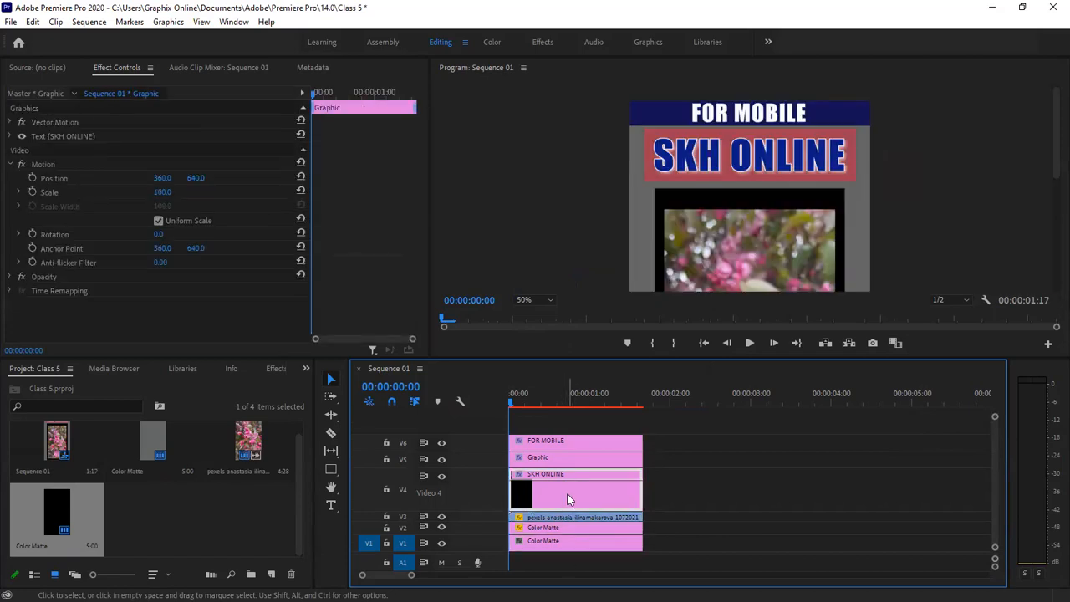
{"action": "left_click", "coordinate": [558, 461]}
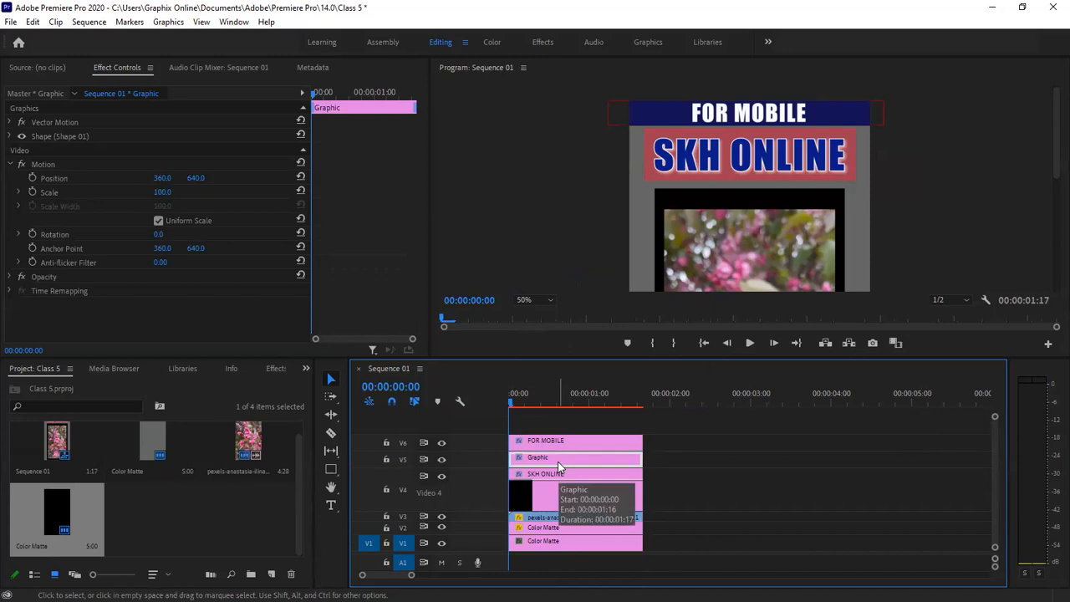
Turn on the FOR MOBILE text's shadow and set its colour to pale yellow EFEE78.
{"action": "left_click", "coordinate": [557, 443]}
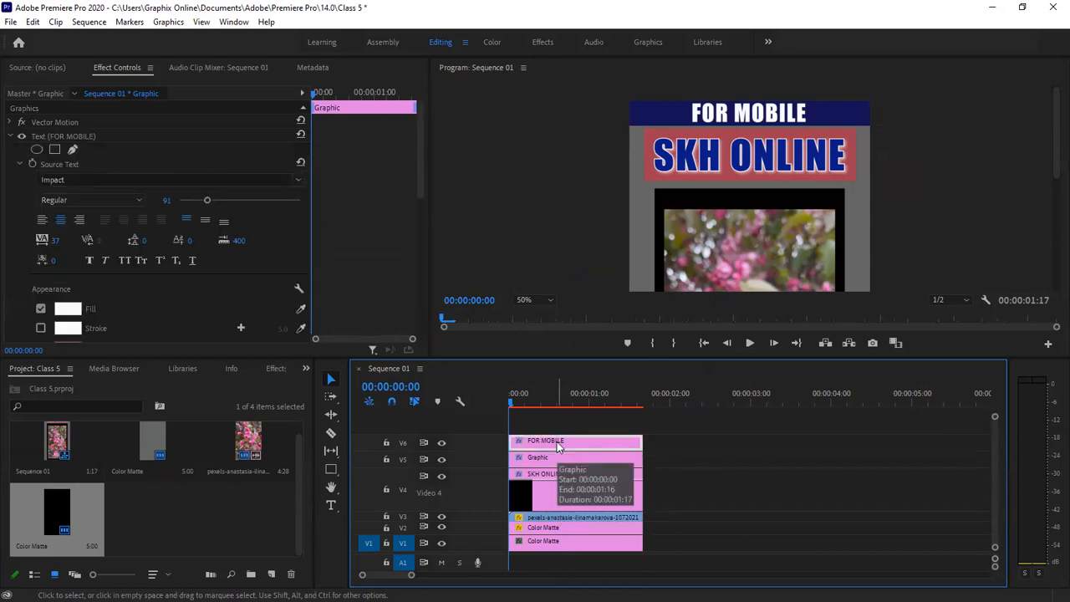
{"action": "left_click", "coordinate": [799, 119]}
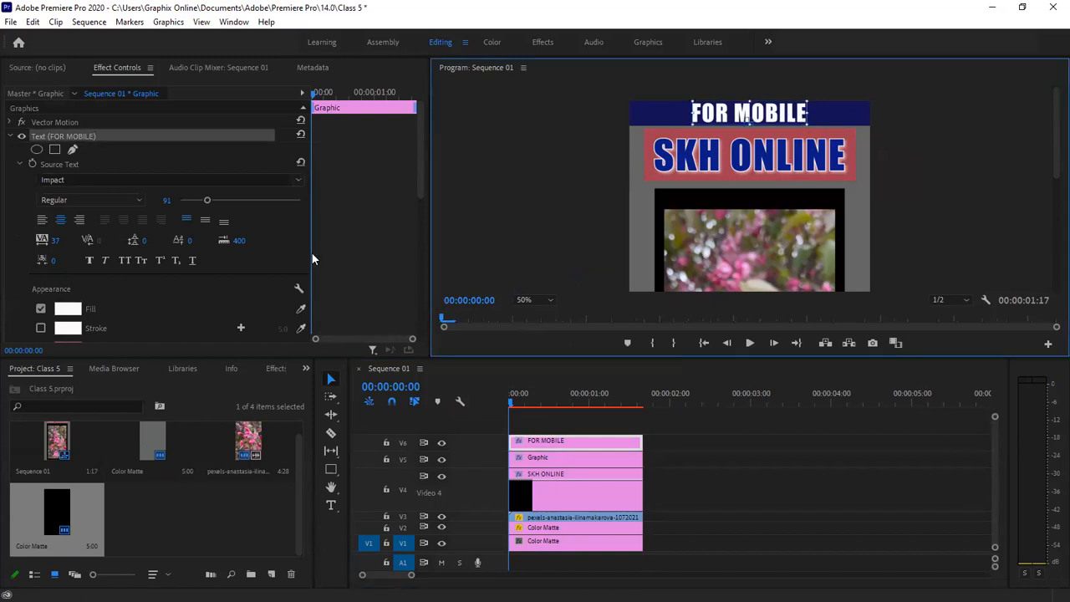
{"action": "scroll", "coordinate": [212, 302], "scroll_direction": "down", "scroll_amount": 3}
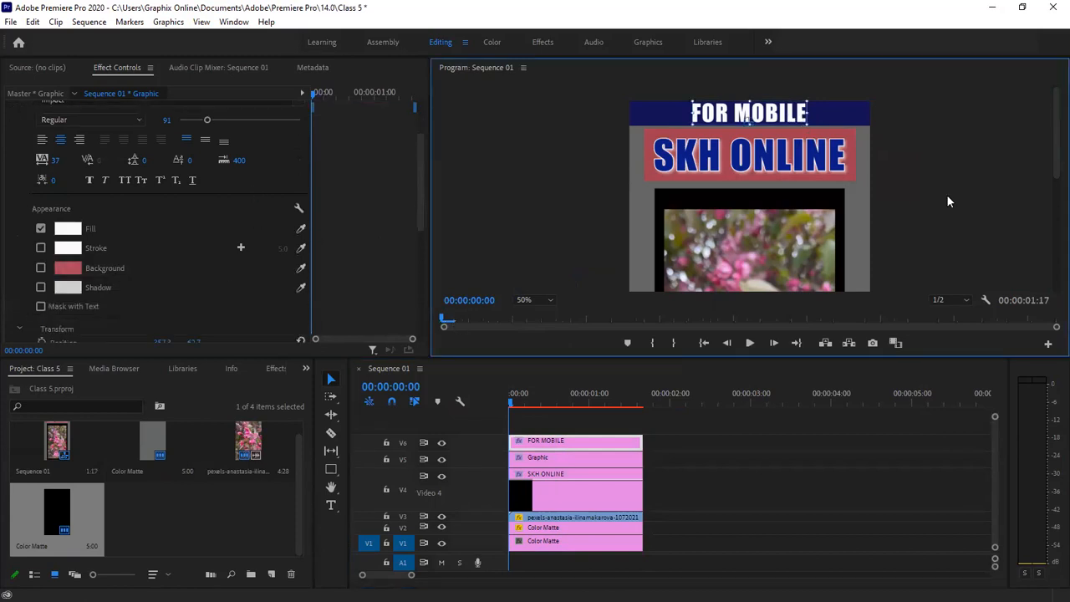
{"action": "left_click", "coordinate": [37, 287]}
{"action": "left_click", "coordinate": [69, 288]}
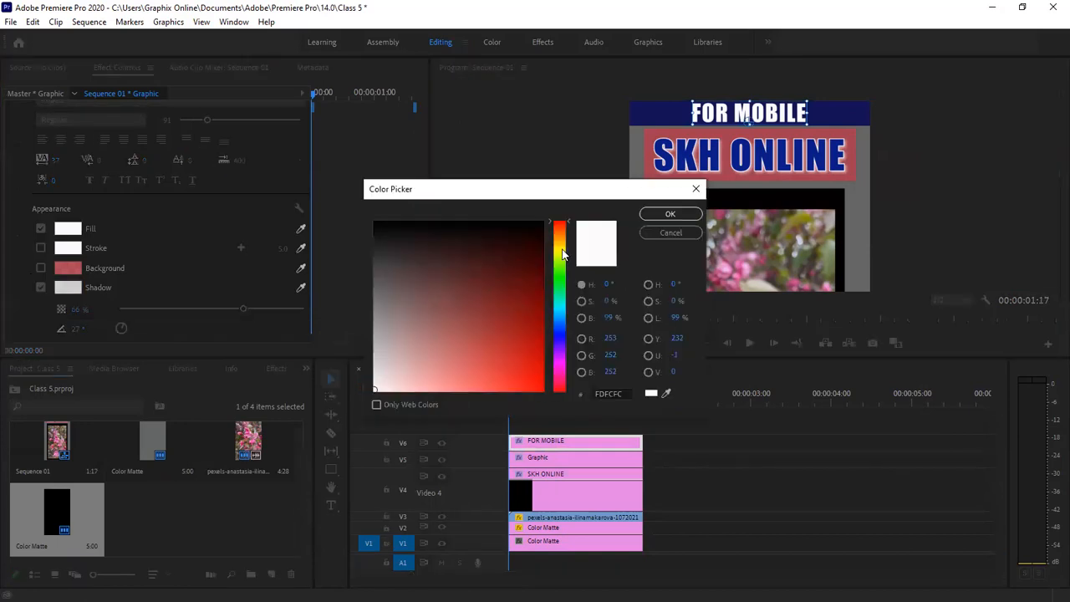
{"action": "left_click", "coordinate": [564, 251]}
{"action": "left_click", "coordinate": [457, 380]}
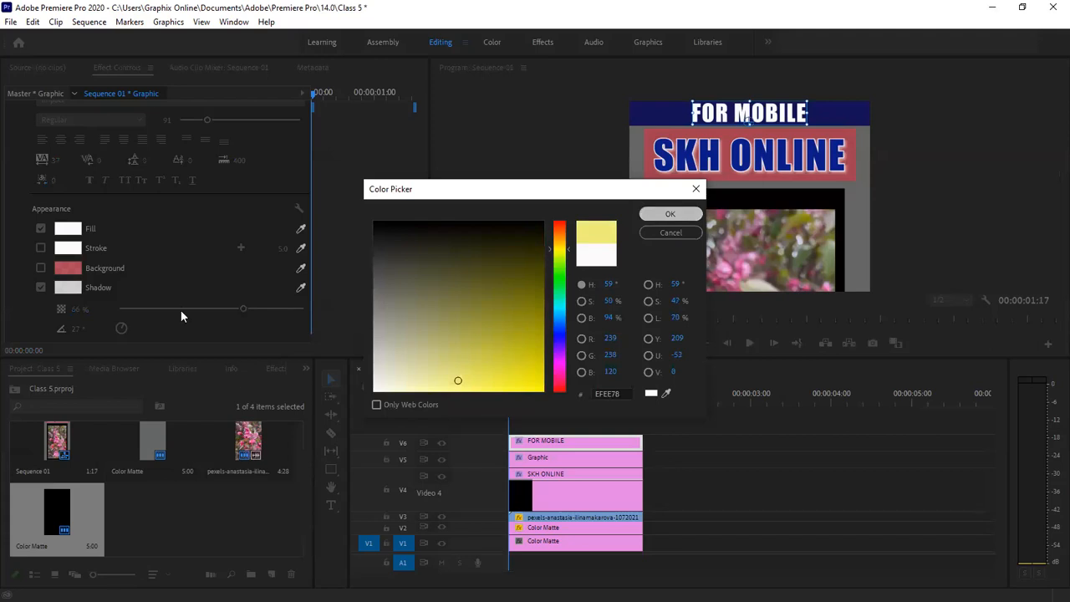
{"action": "key", "text": "Return"}
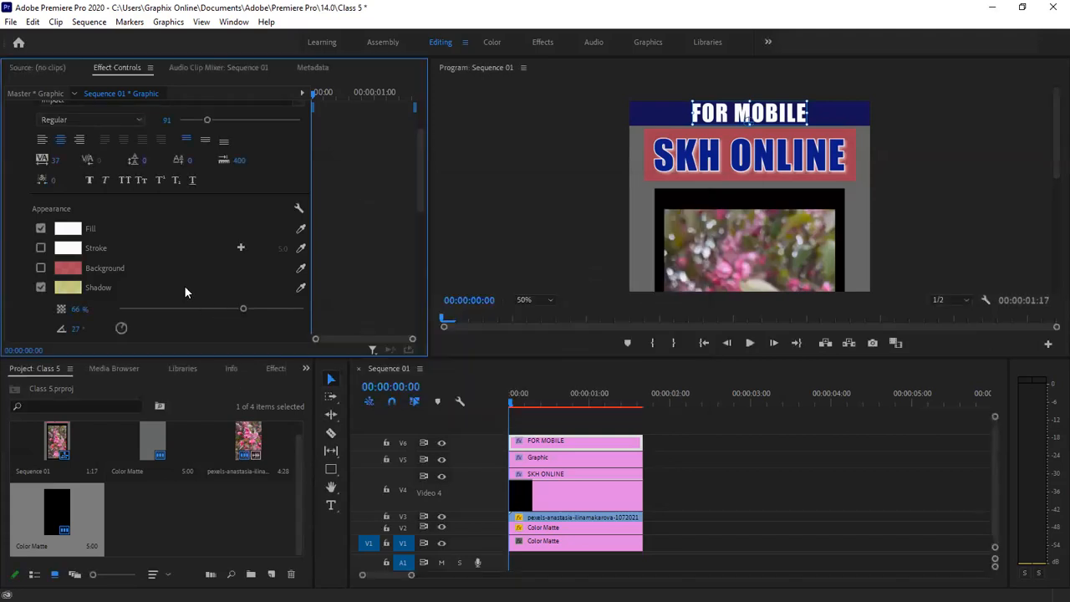
Set the FOR MOBILE text's shadow distance to 0.0 and its shadow angle to 132°.
{"action": "scroll", "coordinate": [184, 284], "scroll_direction": "down", "scroll_amount": 1}
{"action": "scroll", "coordinate": [185, 287], "scroll_direction": "down", "scroll_amount": 2}
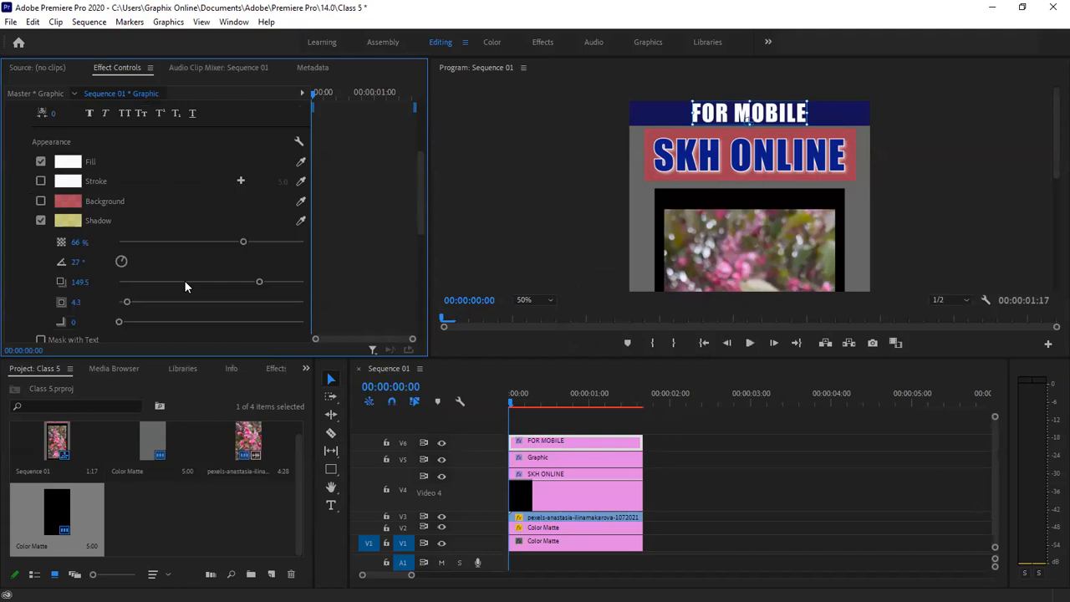
{"action": "scroll", "coordinate": [185, 287], "scroll_direction": "down", "scroll_amount": 1}
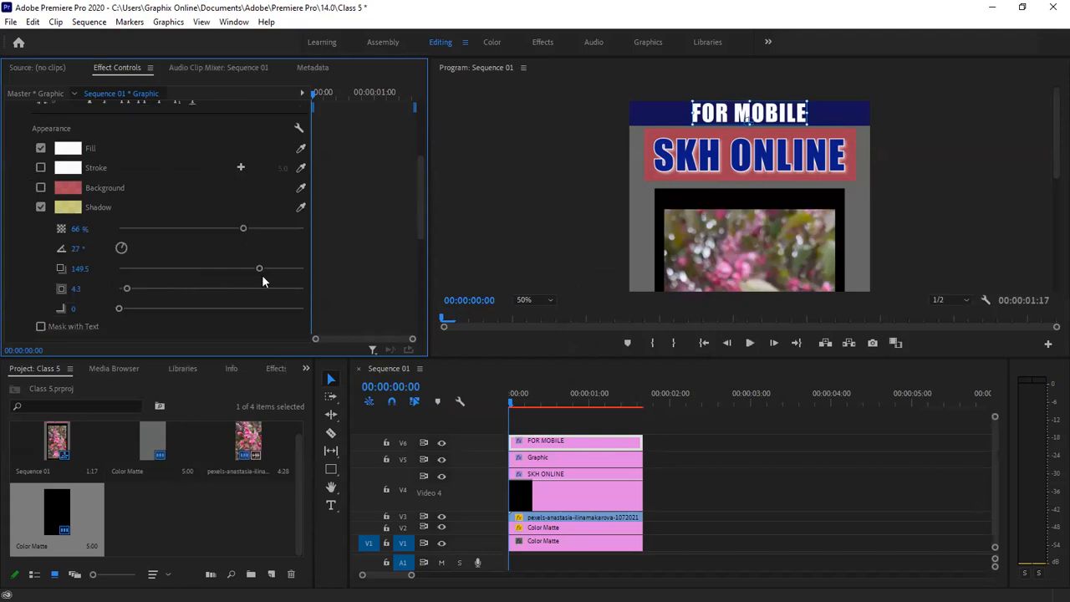
{"action": "left_click", "coordinate": [210, 271]}
{"action": "left_click", "coordinate": [96, 283]}
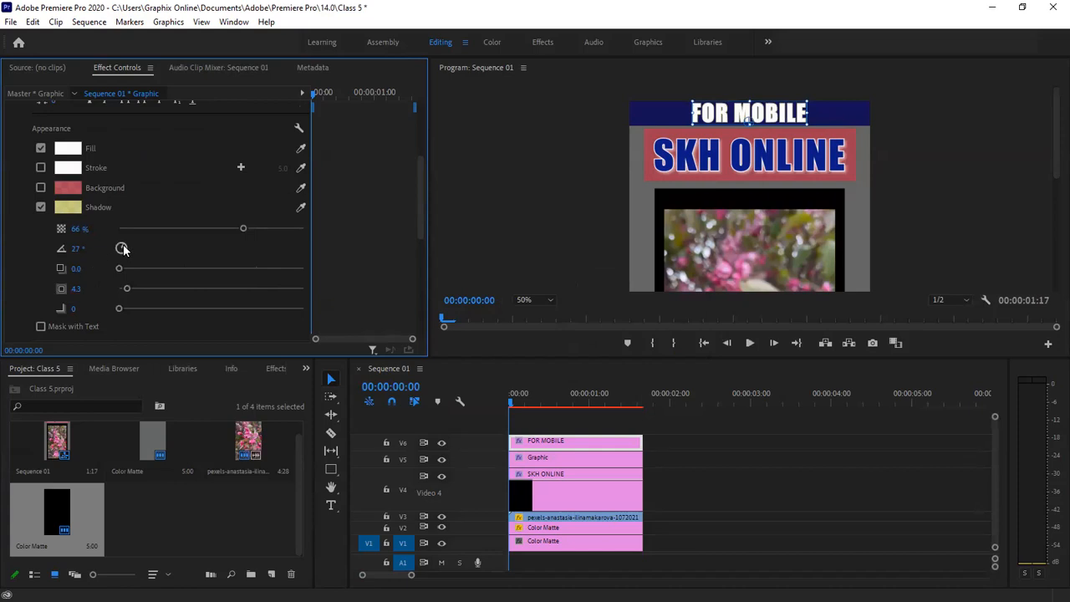
{"action": "left_click_drag", "start_coordinate": [125, 248], "coordinate": [129, 254]}
{"action": "left_click", "coordinate": [531, 199]}
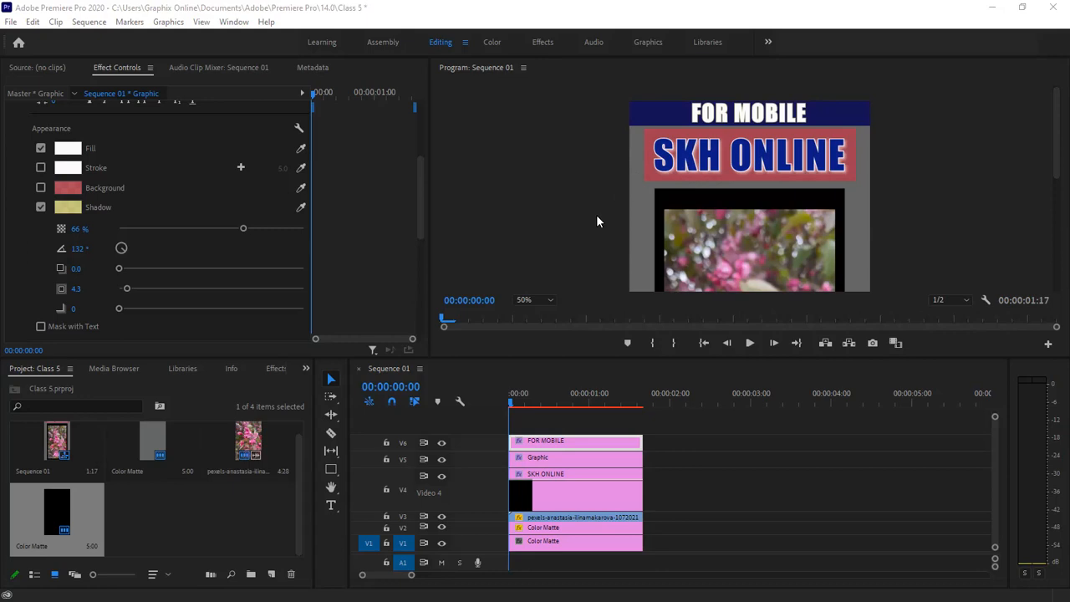
Try hiding the SKH ONLINE title on track V4 and nudging the FOR MOBILE text.
{"action": "left_click", "coordinate": [443, 447]}
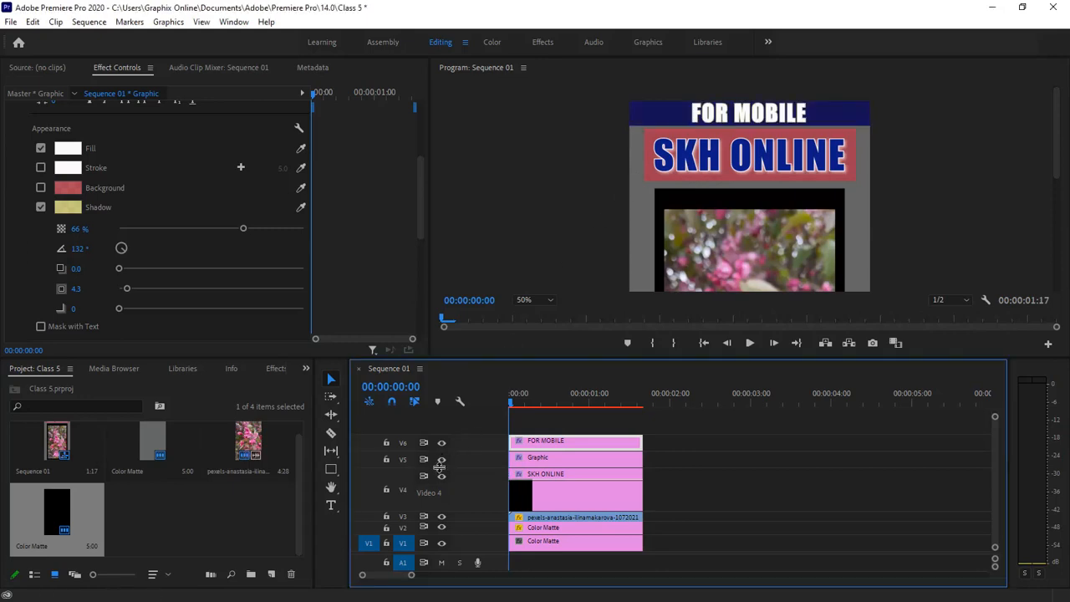
{"action": "left_click", "coordinate": [443, 477]}
{"action": "left_click", "coordinate": [726, 121]}
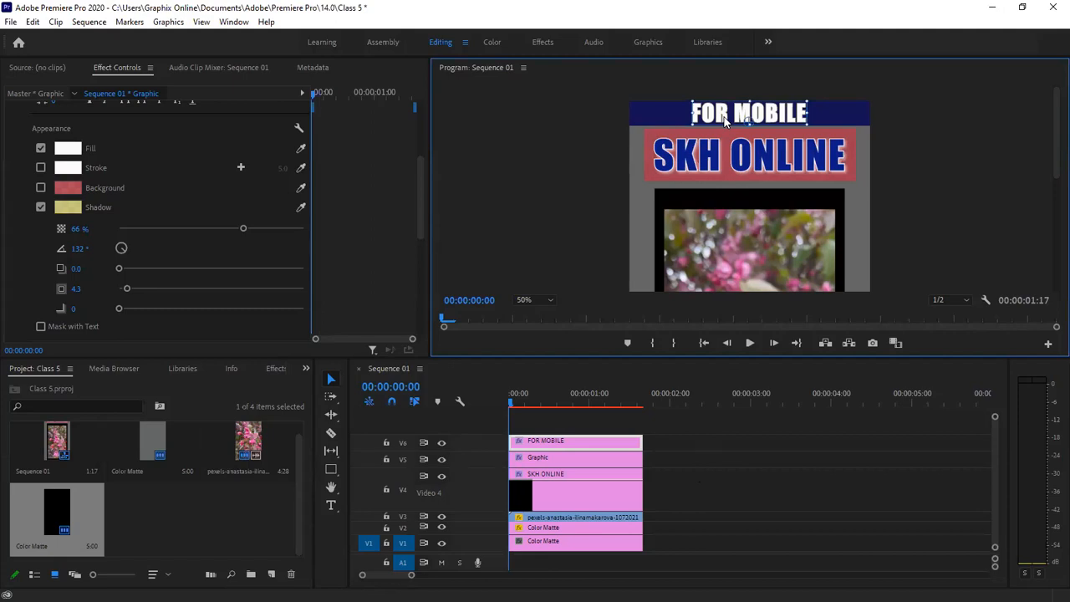
{"action": "key", "text": "End"}
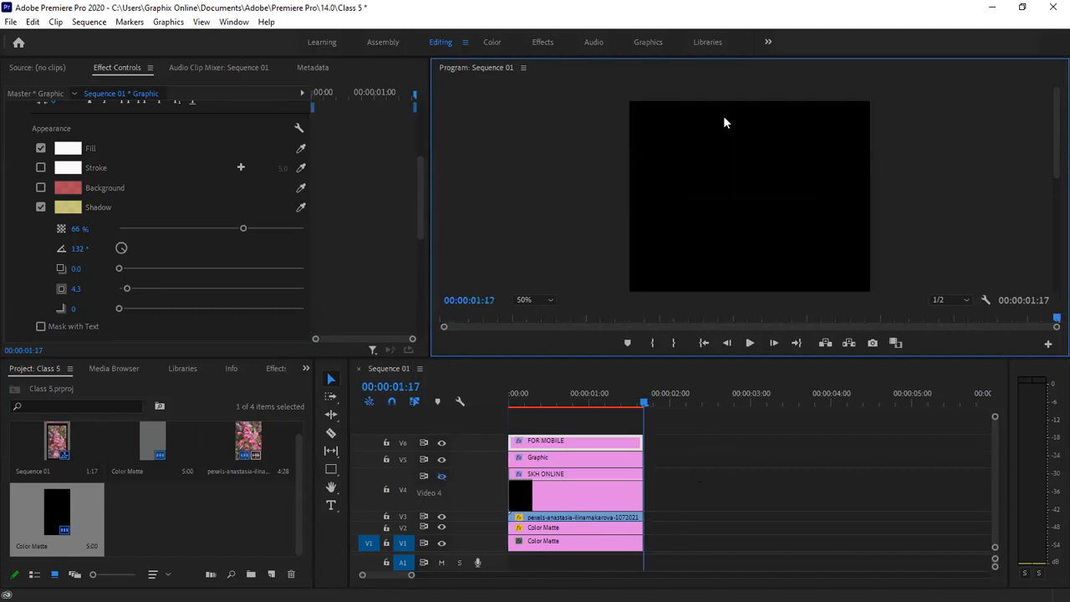
{"action": "key", "text": "Right"}
{"action": "key", "text": "Right"}
{"action": "key", "text": "Right"}
{"action": "key", "text": "Right"}
{"action": "key", "text": "alt"}
{"action": "key", "text": "Up"}
{"action": "left_click", "coordinate": [747, 461]}
{"action": "key", "text": "Up"}
{"action": "key", "text": "Up"}
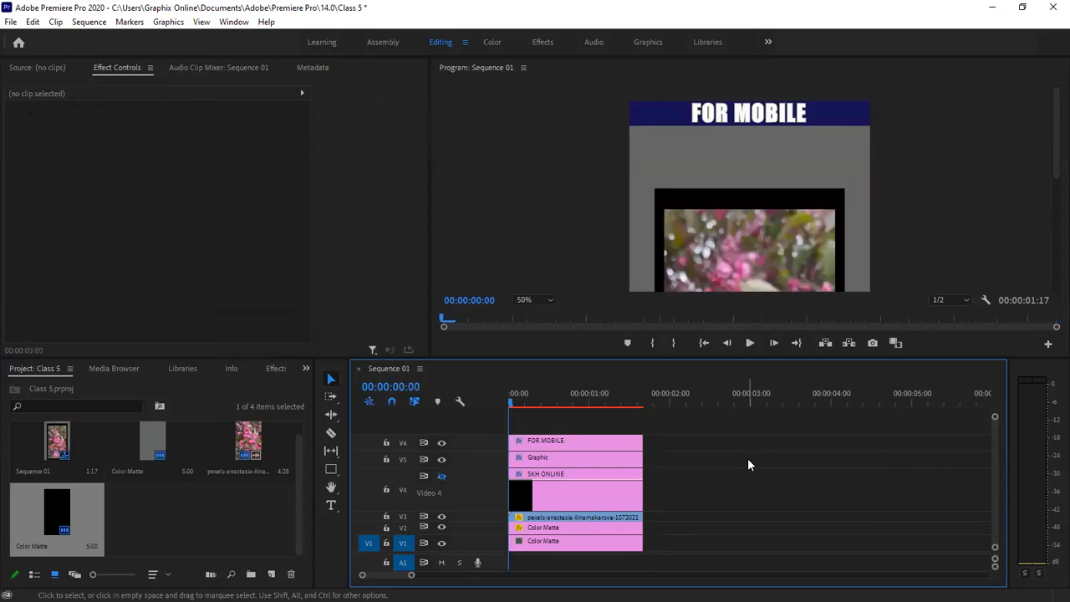
Shift the FOR MOBILE text slightly down so it sits vertically centred in the blue bar.
{"action": "left_click", "coordinate": [778, 117]}
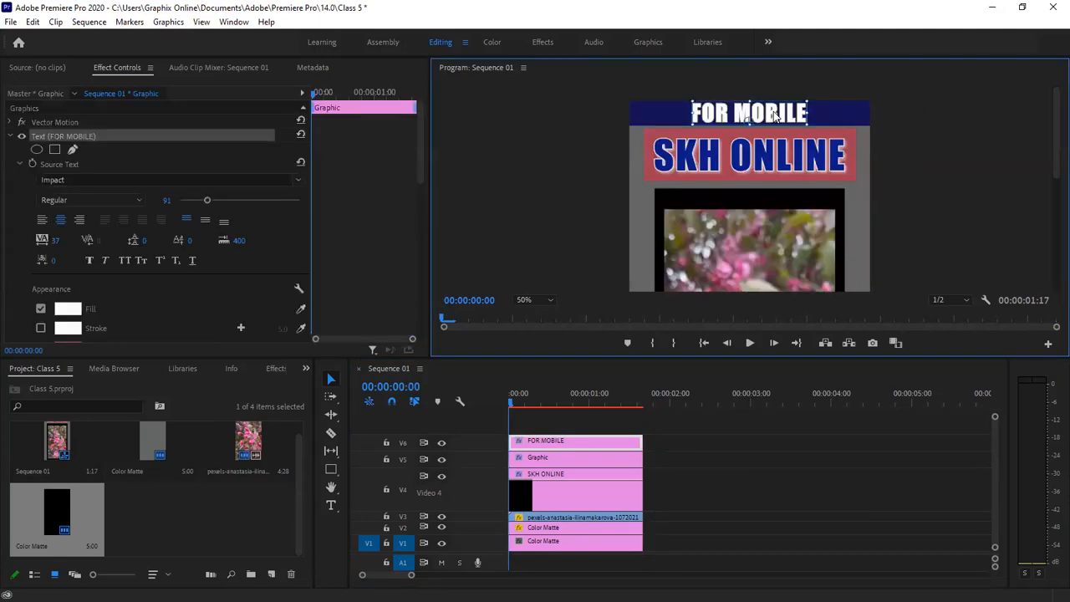
{"action": "key", "text": "Down"}
{"action": "key", "text": "Up"}
{"action": "left_click_drag", "start_coordinate": [774, 115], "coordinate": [776, 118]}
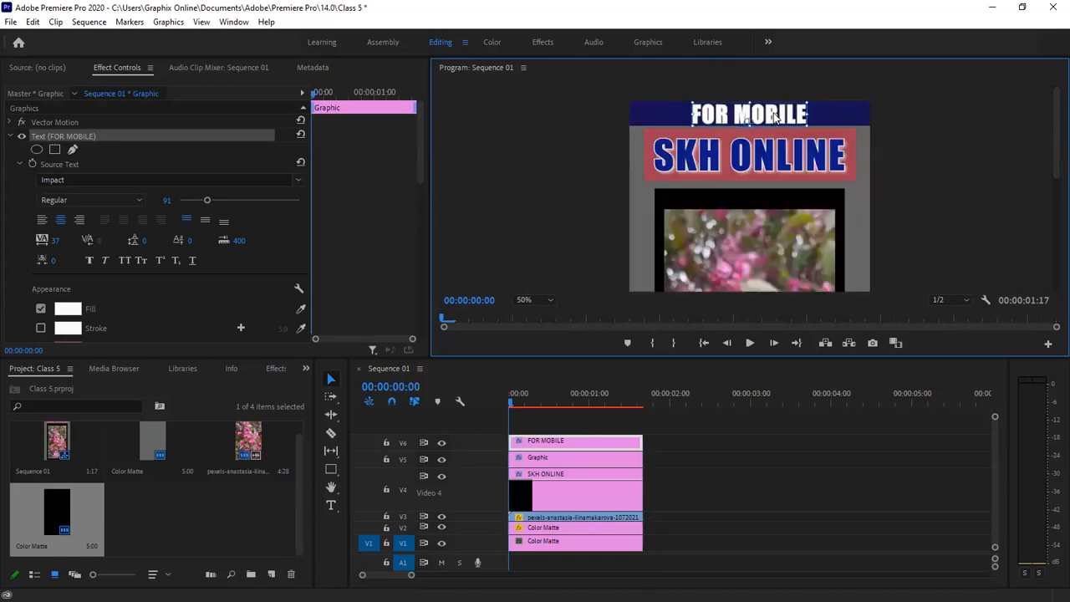
{"action": "left_click", "coordinate": [919, 140]}
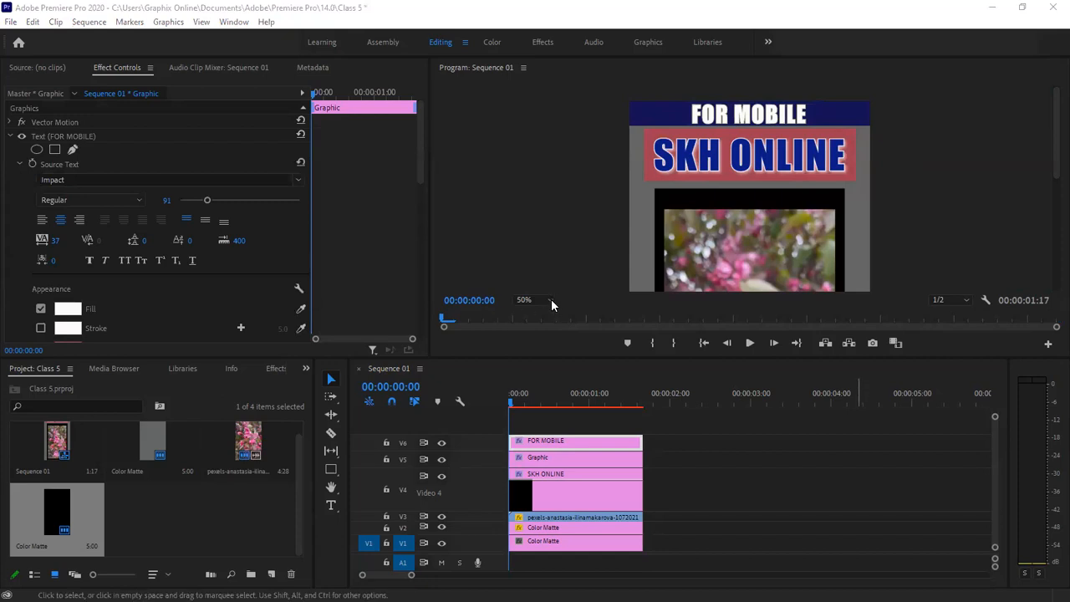
Set the program preview zoom to Fit and increase the height of video track V3.
{"action": "left_click", "coordinate": [841, 244]}
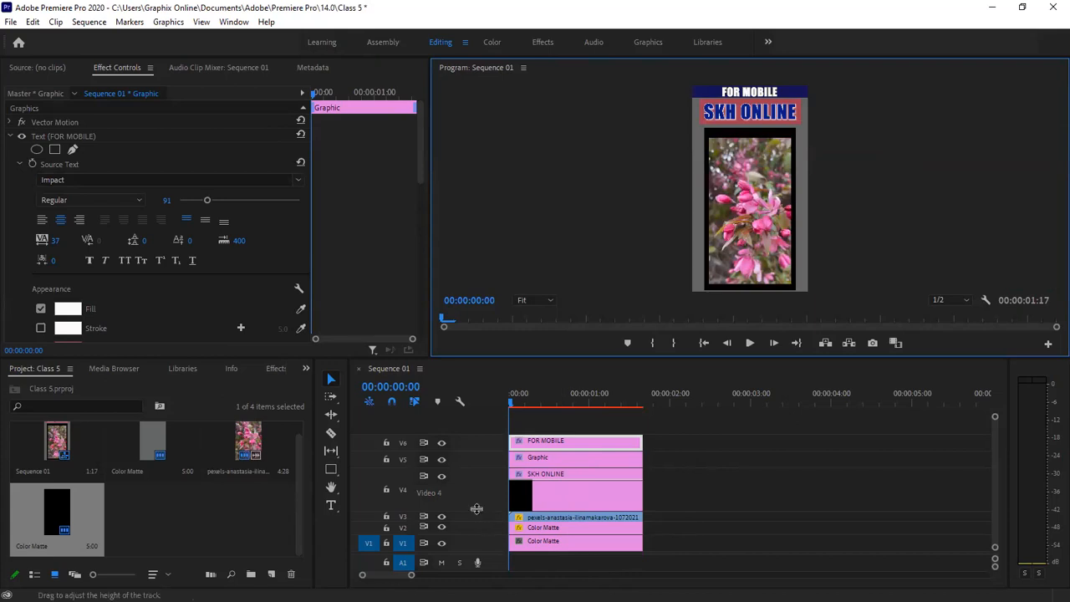
{"action": "left_click_drag", "start_coordinate": [477, 504], "coordinate": [478, 495]}
{"action": "left_click_drag", "start_coordinate": [477, 495], "coordinate": [477, 495]}
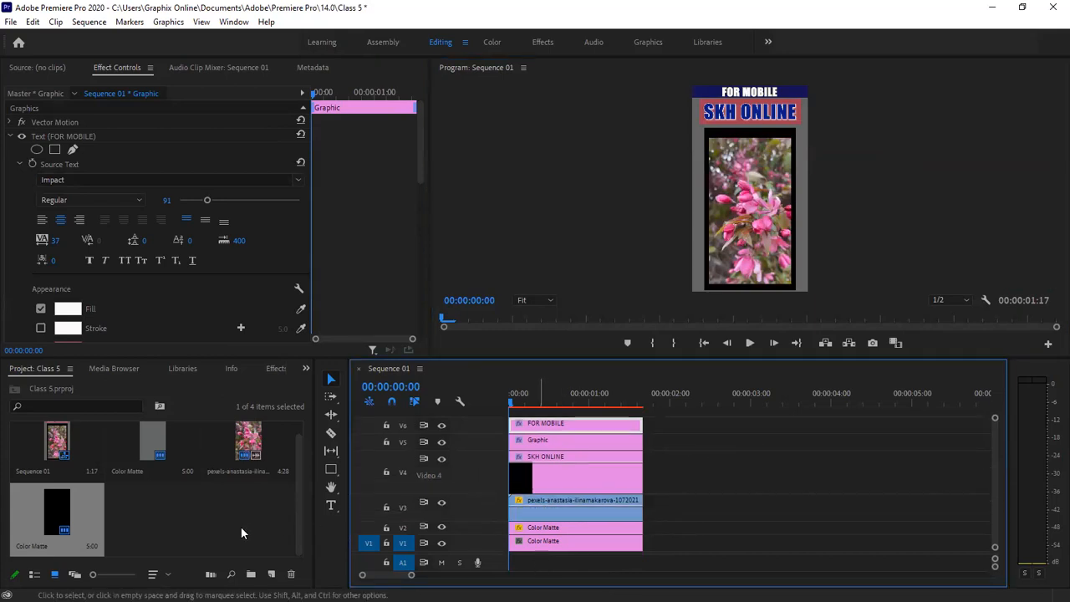
Import the audio file Freeling - Lauren Duski from the sound folder and place it at the start of track A1.
{"action": "left_click", "coordinate": [214, 527]}
{"action": "key", "text": "ctrl+i"}
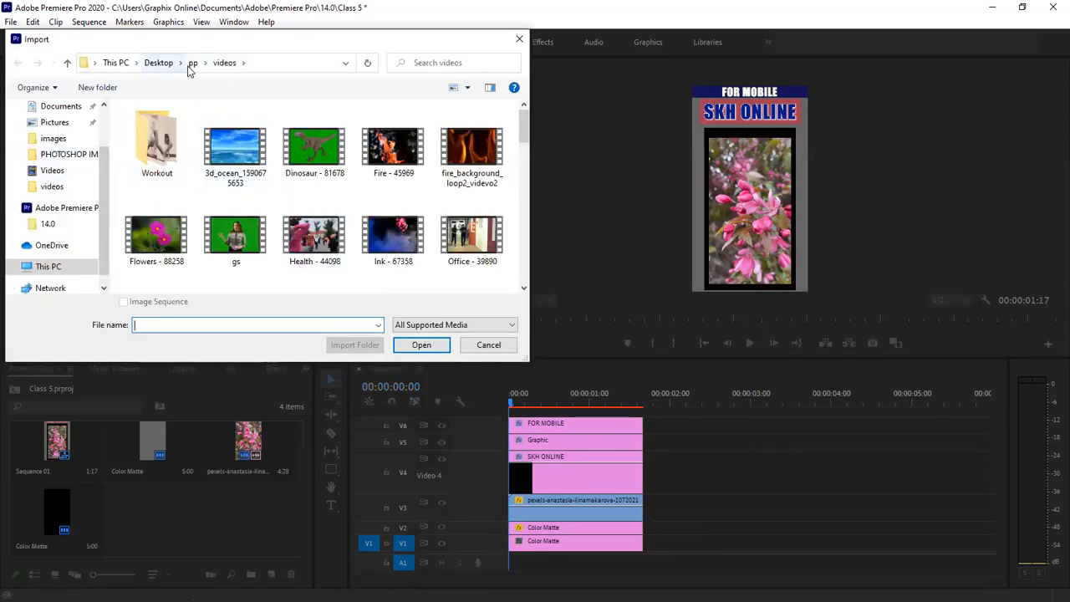
{"action": "key", "text": "alt+Up"}
{"action": "double_click", "coordinate": [288, 146]}
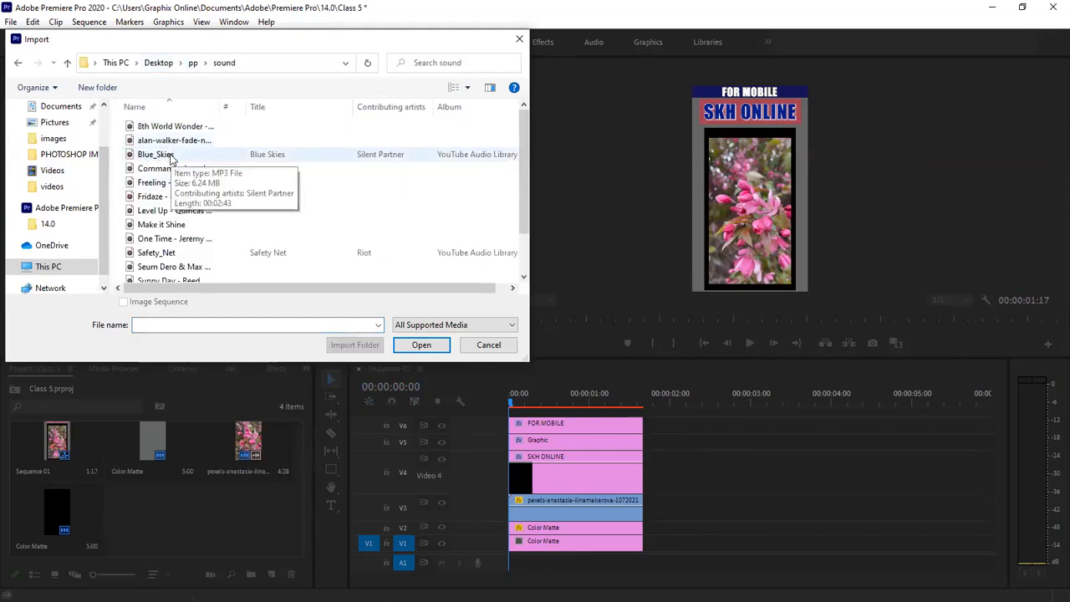
{"action": "left_click", "coordinate": [170, 182]}
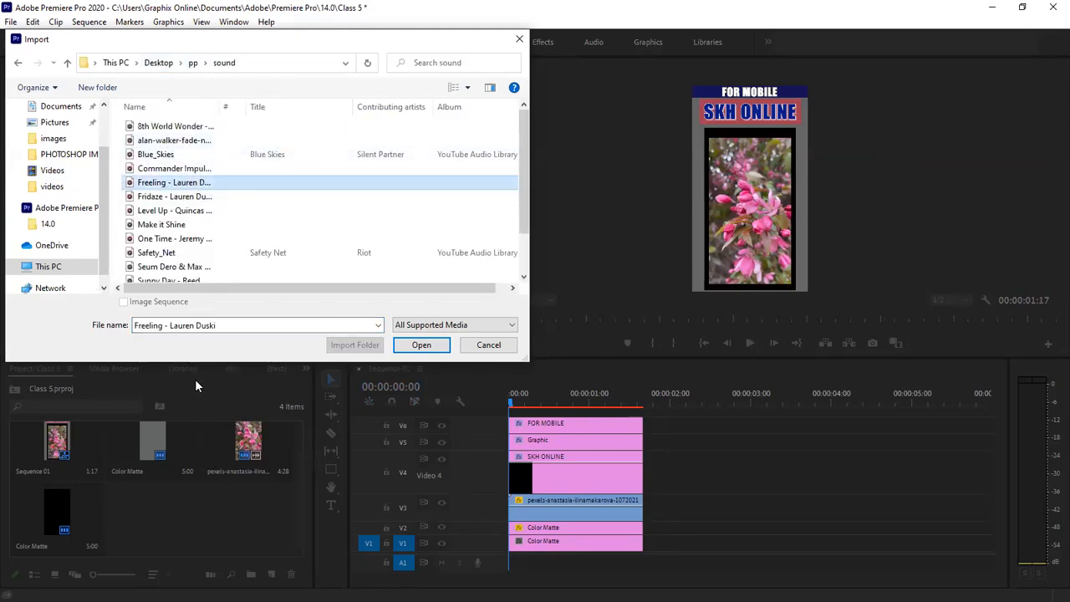
{"action": "key", "text": "Return"}
{"action": "left_click_drag", "start_coordinate": [160, 502], "coordinate": [640, 572]}
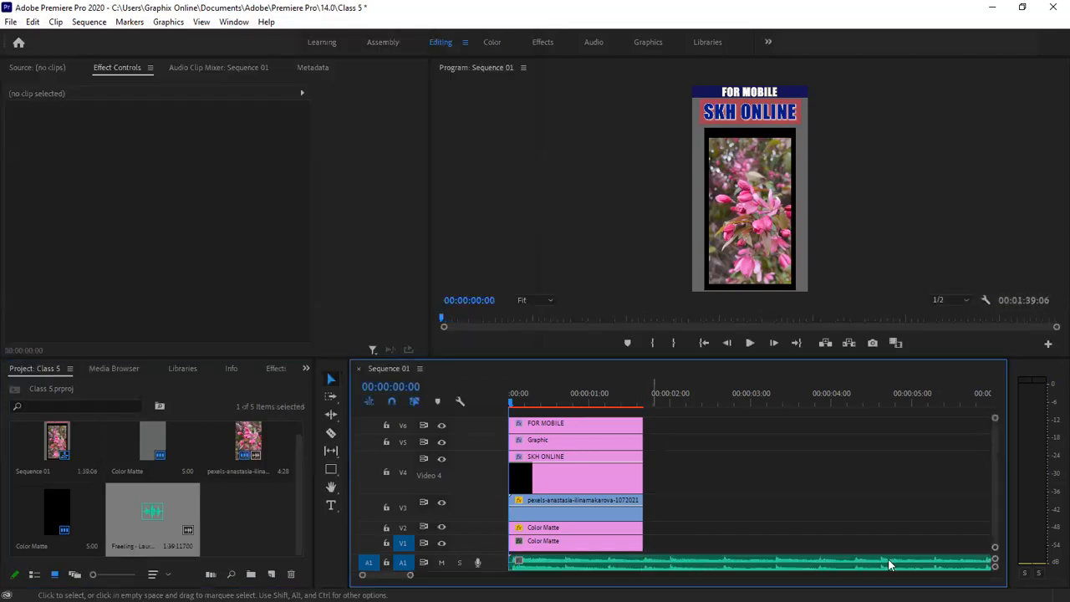
Trim the end of the music clip on track A1 so it ends together with the video clips above it.
{"action": "key", "text": "minus"}
{"action": "key", "text": "minus"}
{"action": "key", "text": "minus"}
{"action": "key", "text": "minus"}
{"action": "key", "text": "minus"}
{"action": "key", "text": "minus"}
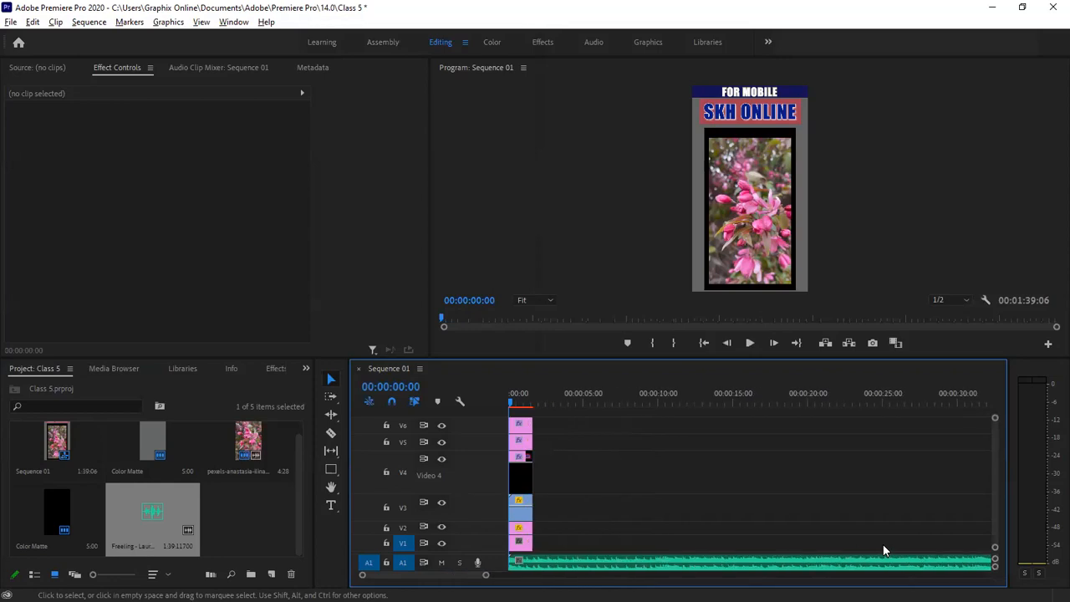
{"action": "key", "text": "minus"}
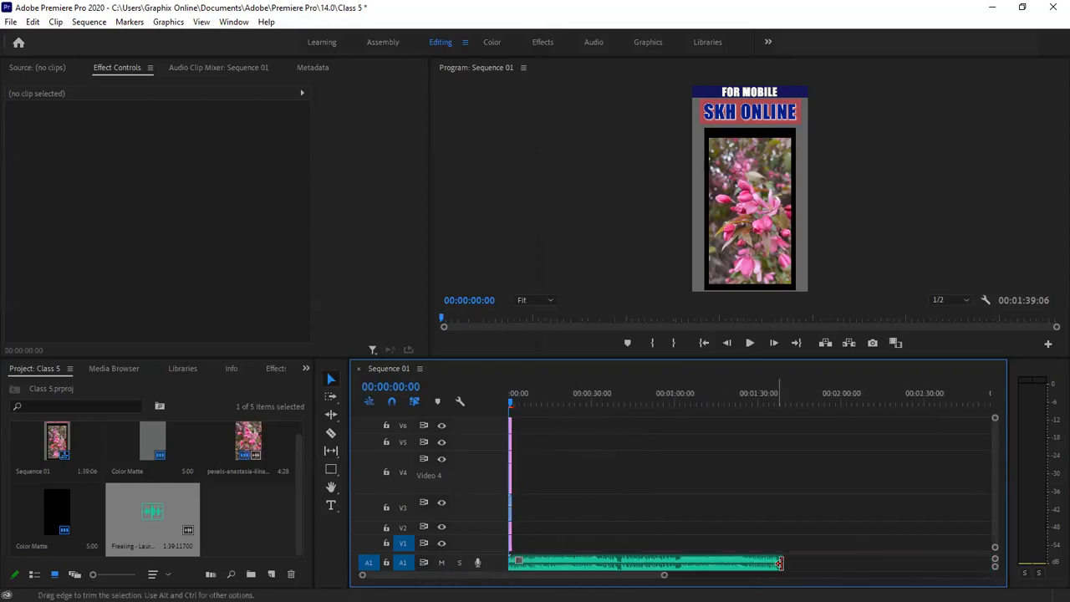
{"action": "left_click_drag", "start_coordinate": [583, 560], "coordinate": [520, 561]}
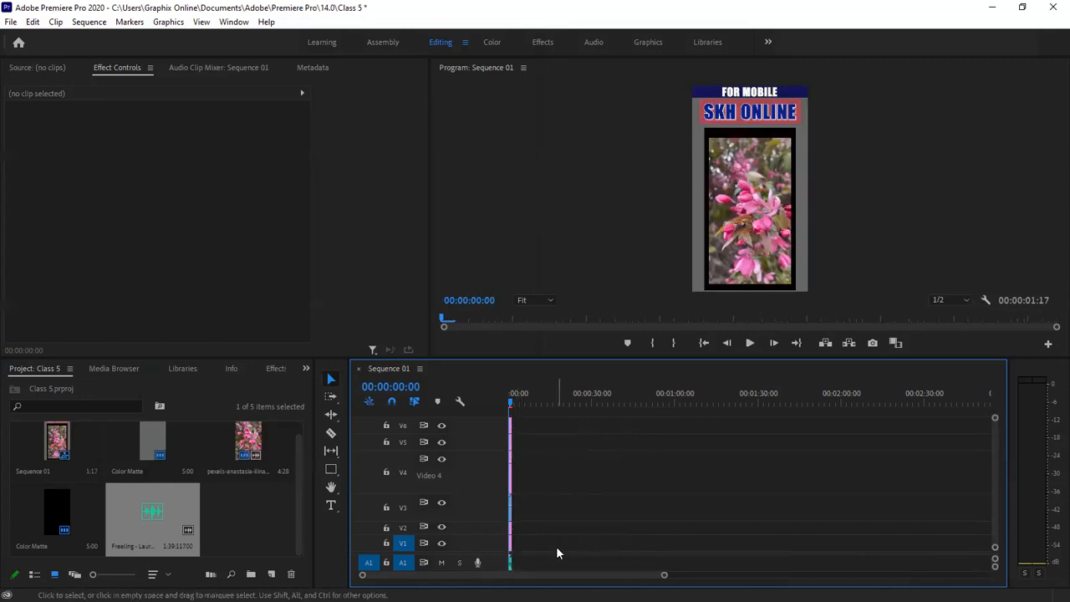
{"action": "key", "text": "minus"}
{"action": "key", "text": "minus"}
{"action": "key", "text": "minus"}
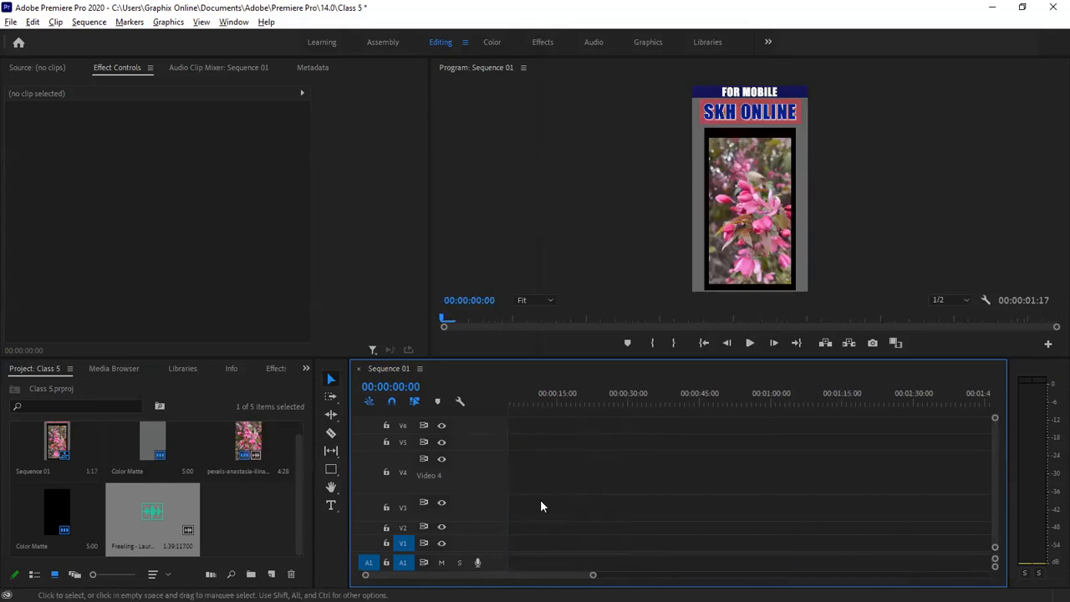
{"action": "key", "text": "equal"}
{"action": "key", "text": "equal"}
{"action": "key", "text": "equal"}
{"action": "key", "text": "equal"}
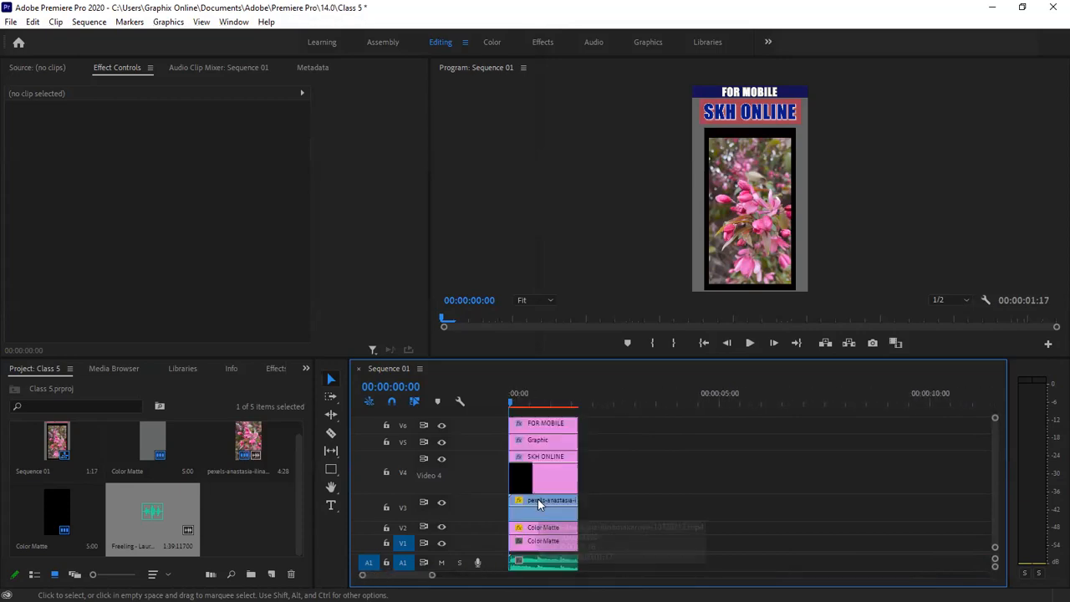
{"action": "key", "text": "backslash"}
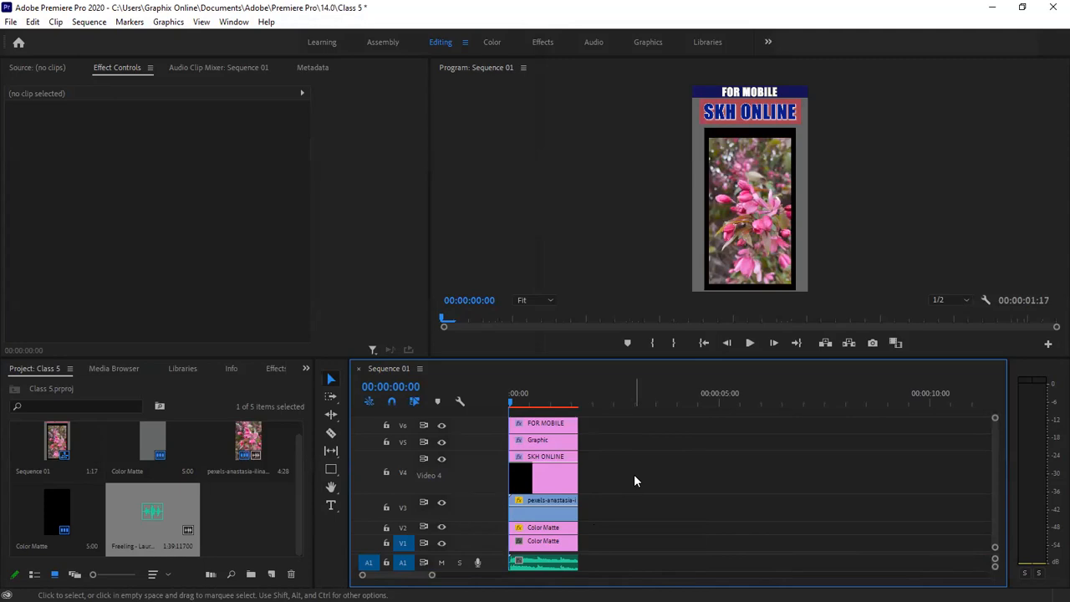
Export the sequence with its audio as an H.264 video named fOR MOBILE to the Desktop, using the Match Source - High bitrate preset.
{"action": "key", "text": "ctrl+m"}
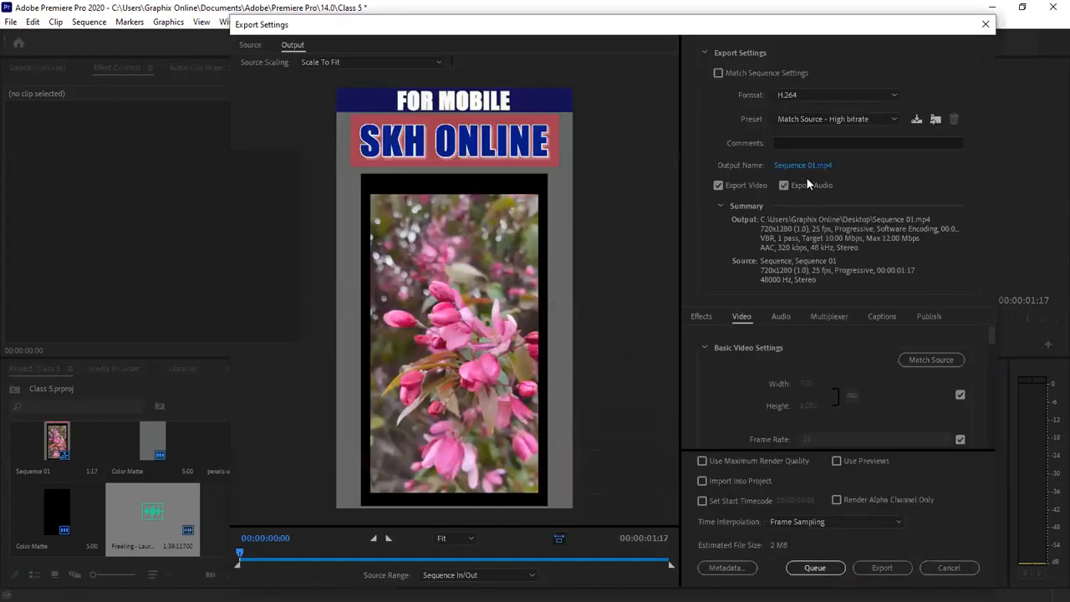
{"action": "left_click", "coordinate": [803, 166]}
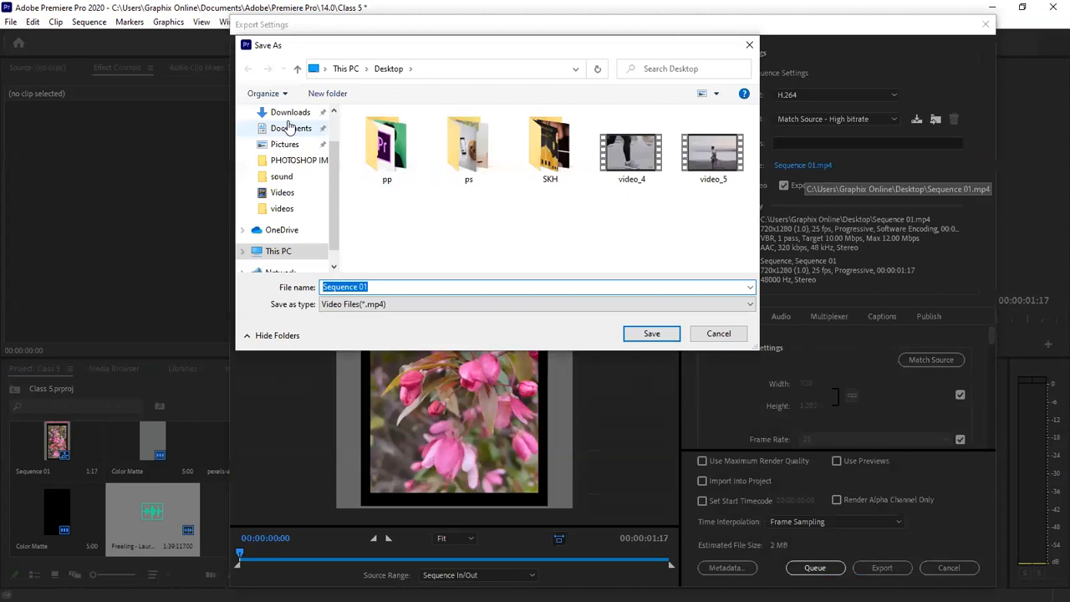
{"action": "left_click", "coordinate": [500, 288]}
{"action": "key", "text": "ctrl+a"}
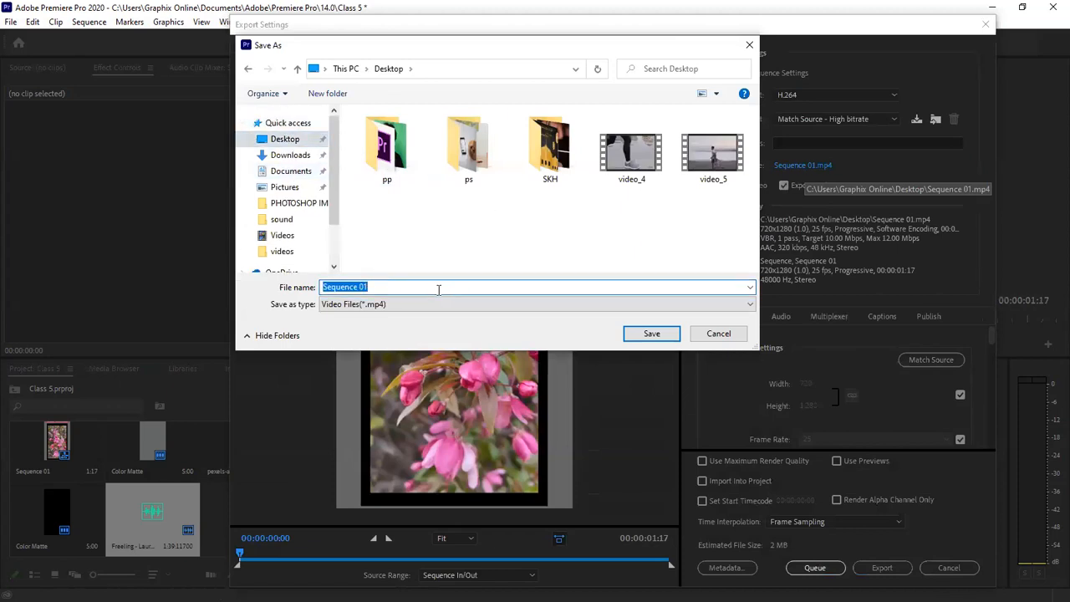
{"action": "type", "text": "fOR"}
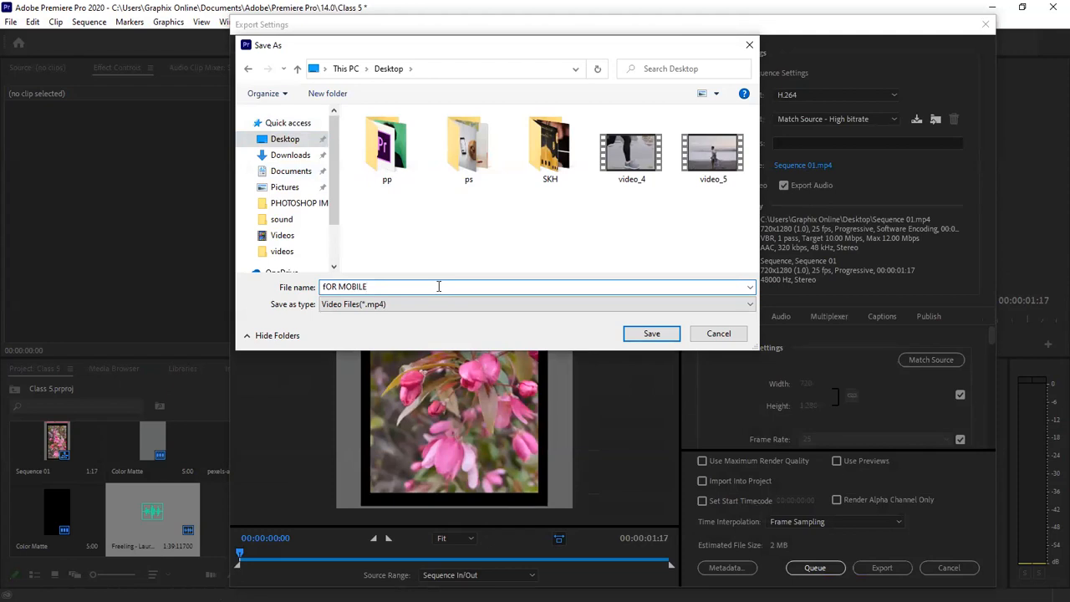
{"action": "type", "text": " MOBILE"}
{"action": "left_click", "coordinate": [645, 334]}
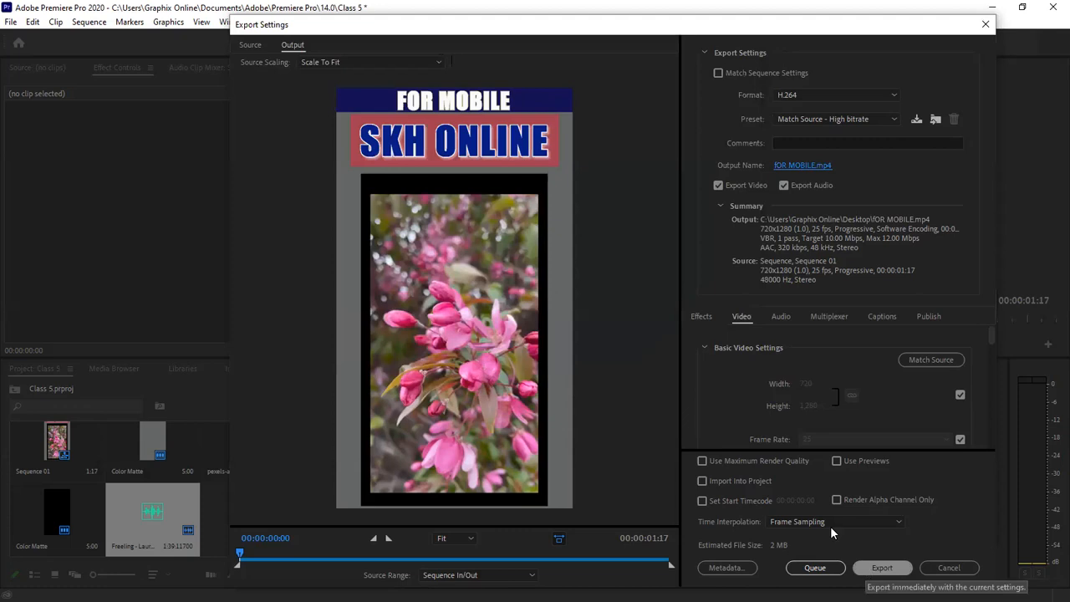
{"action": "left_click", "coordinate": [882, 568]}
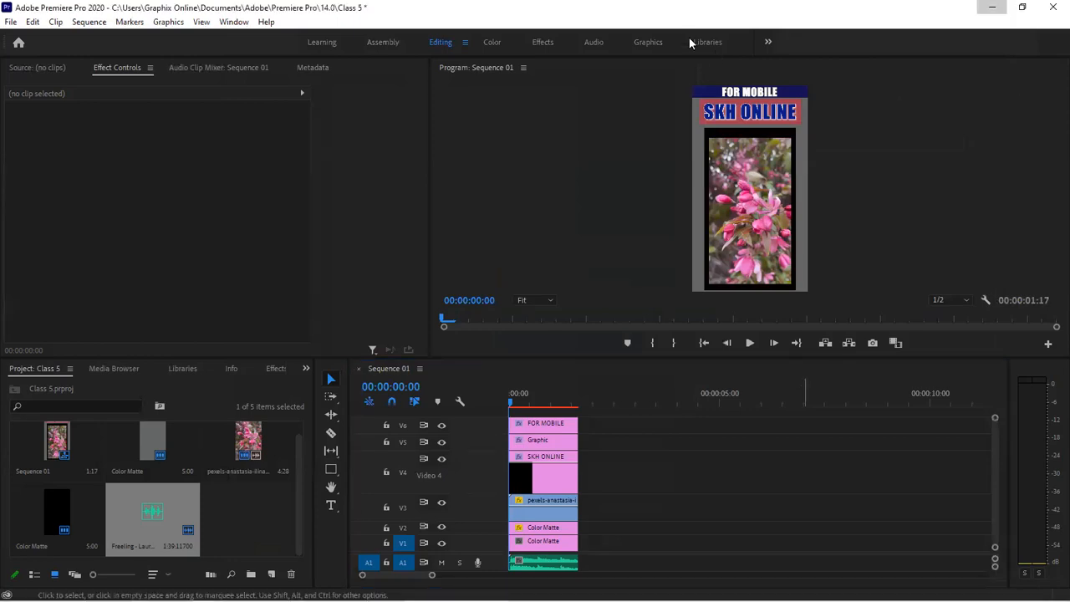
Switch to the Windows desktop and play the exported fOR MOBILE video.
{"action": "key", "text": "super+d"}
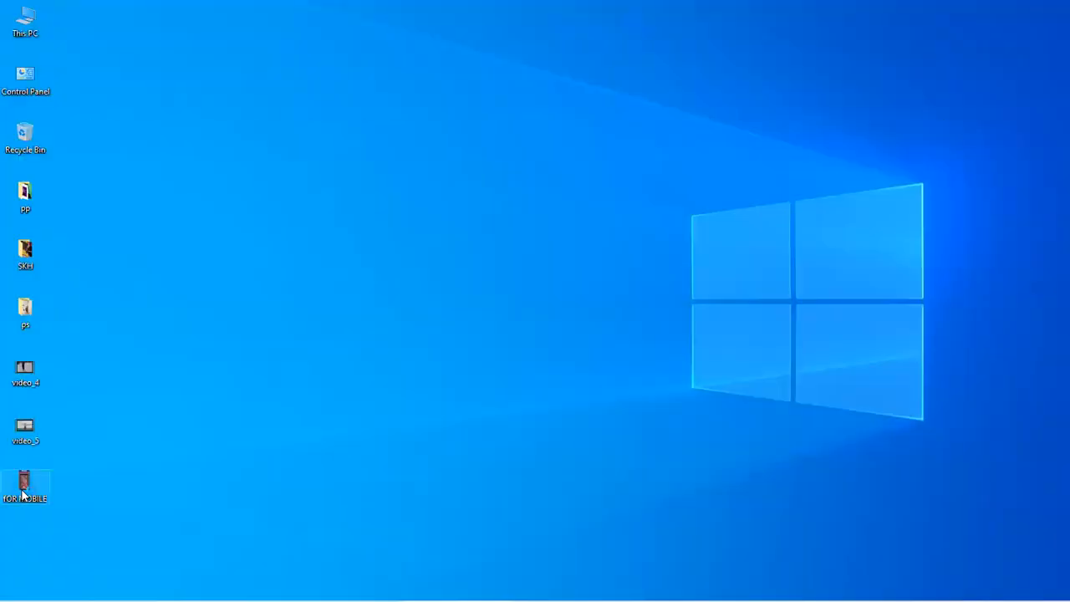
{"action": "double_click", "coordinate": [23, 493]}
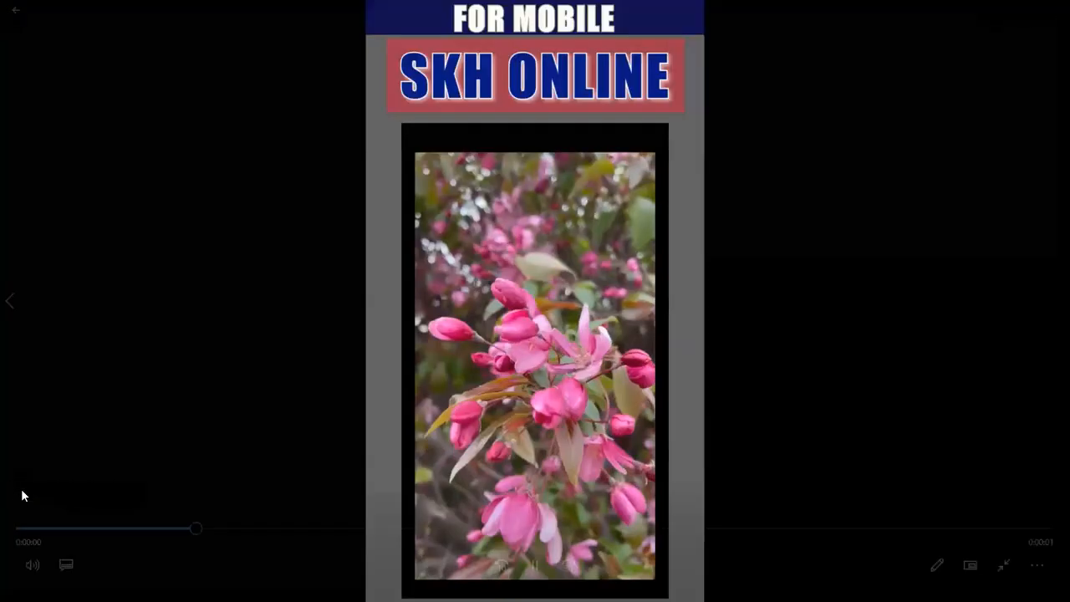
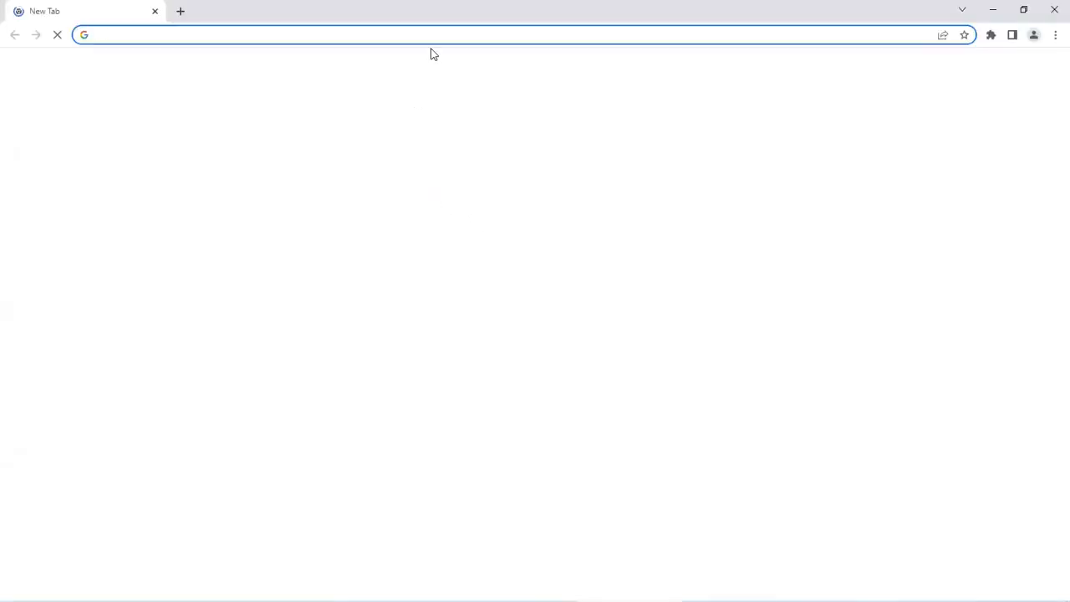
Open pexels.com in the Chrome browser and go to its free stock videos page.
{"action": "left_click", "coordinate": [439, 34]}
{"action": "type", "text": "PEXELS"}
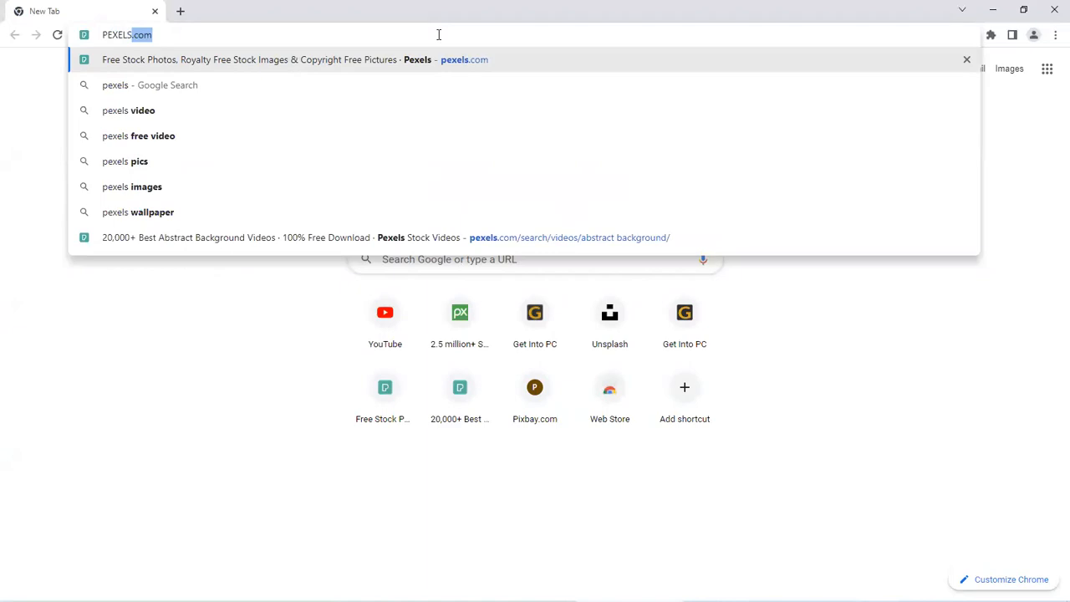
{"action": "key", "text": "Return"}
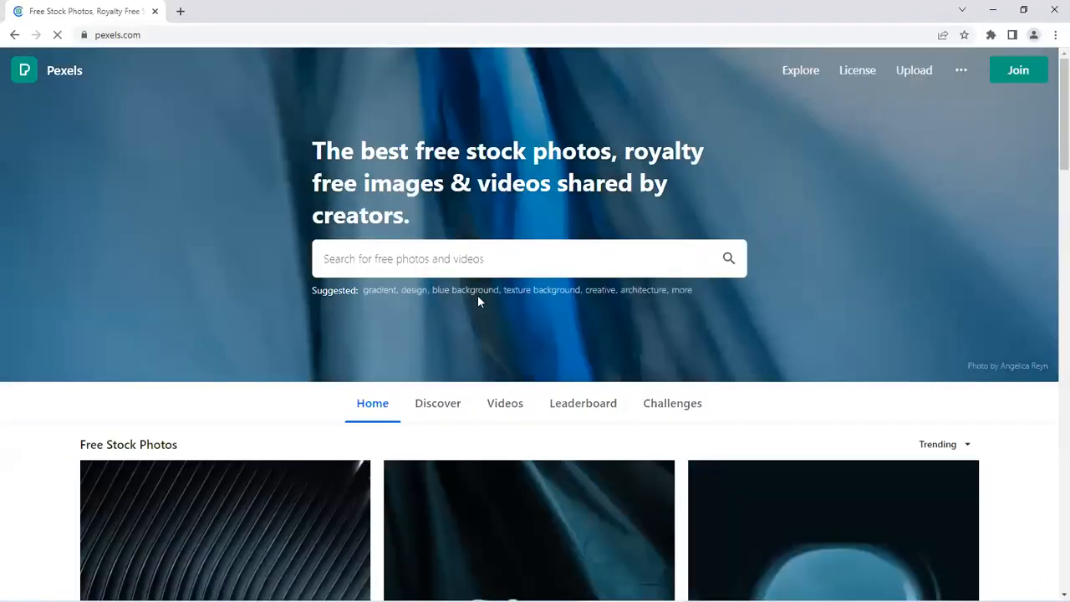
{"action": "scroll", "coordinate": [494, 342], "scroll_direction": "down", "scroll_amount": 1}
{"action": "left_click", "coordinate": [496, 324]}
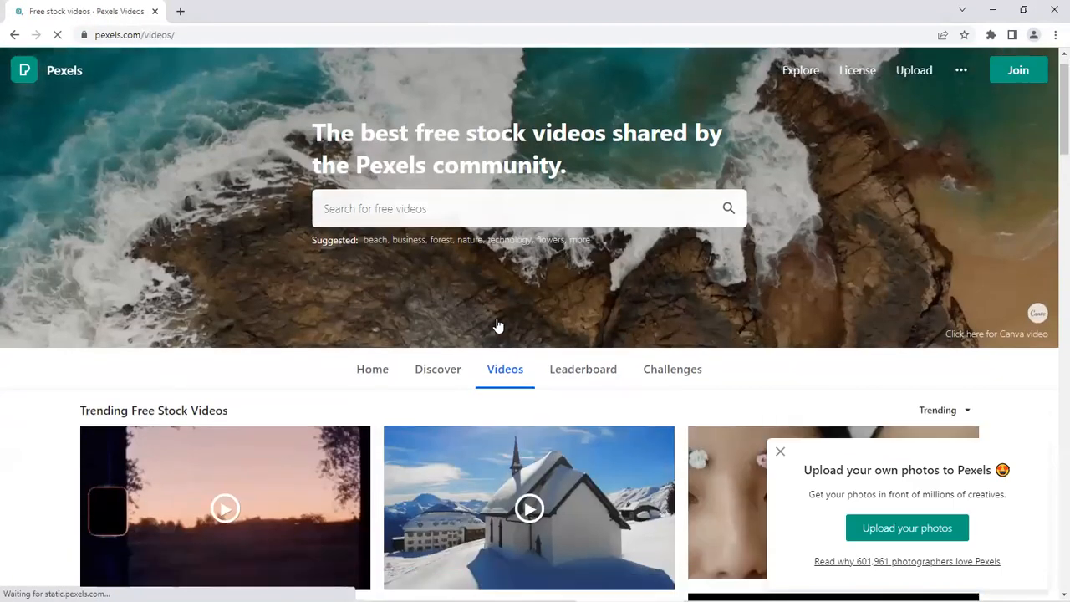
Browse the trending free stock videos and open the vertical clip of a white dove against a blue background.
{"action": "scroll", "coordinate": [497, 324], "scroll_direction": "down", "scroll_amount": 1}
{"action": "scroll", "coordinate": [557, 218], "scroll_direction": "down", "scroll_amount": 4}
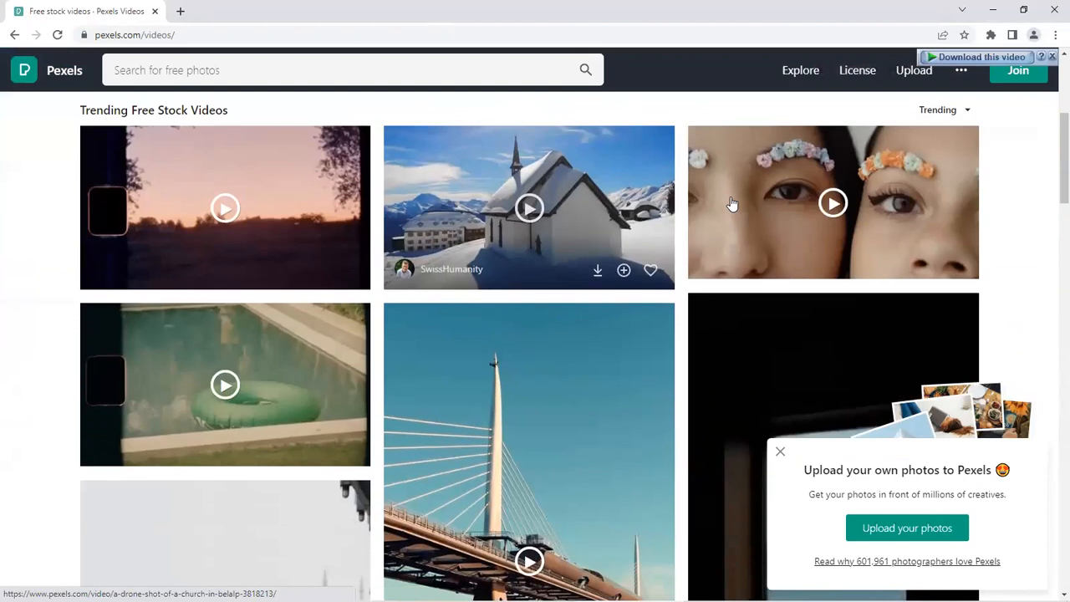
{"action": "scroll", "coordinate": [987, 223], "scroll_direction": "up", "scroll_amount": 1}
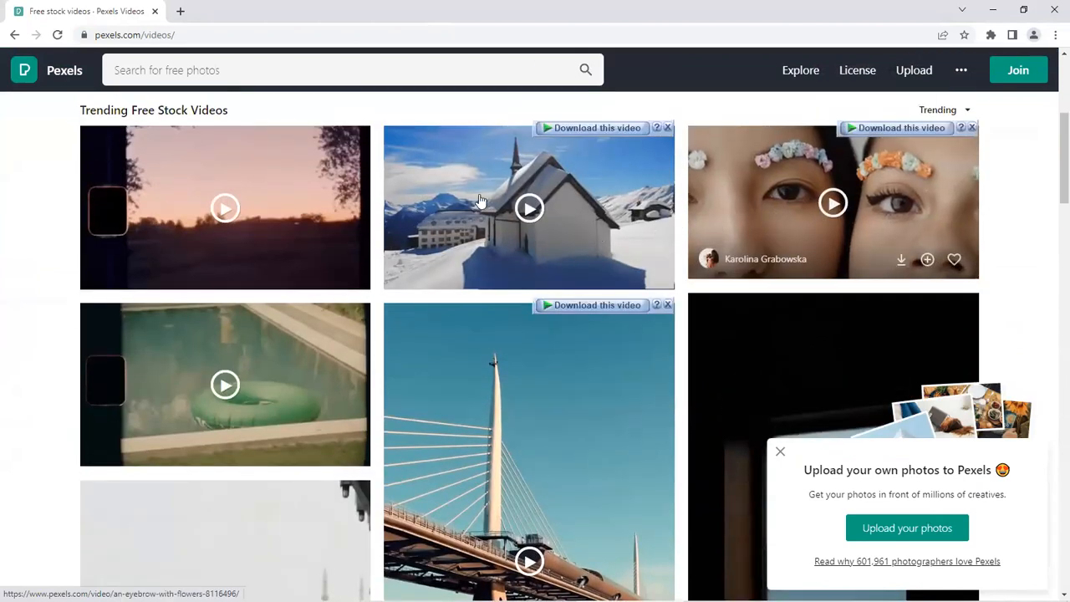
{"action": "scroll", "coordinate": [587, 398], "scroll_direction": "down", "scroll_amount": 4}
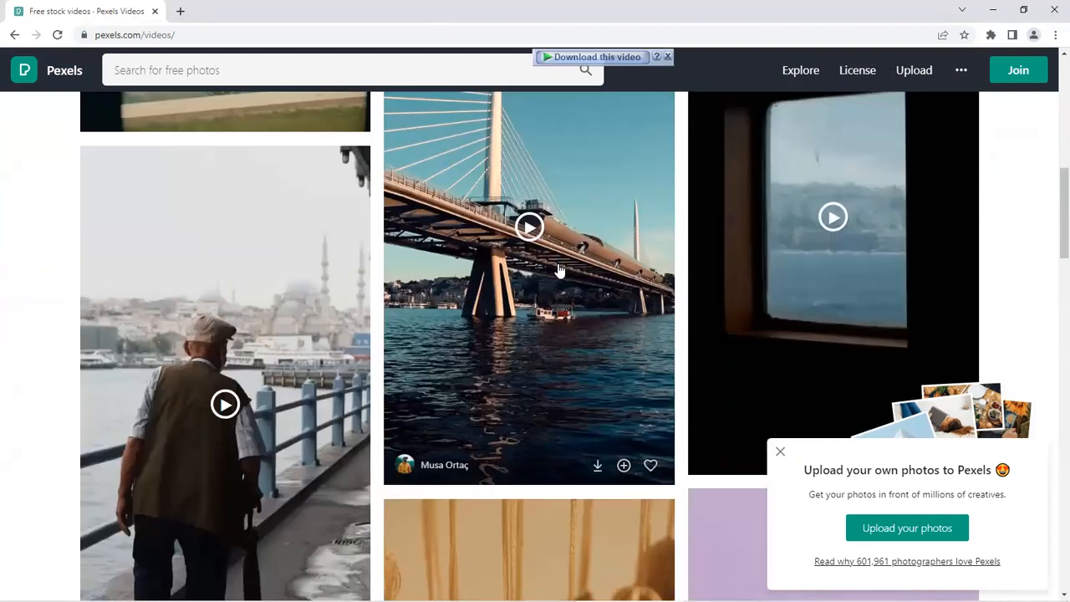
{"action": "scroll", "coordinate": [836, 239], "scroll_direction": "down", "scroll_amount": 3}
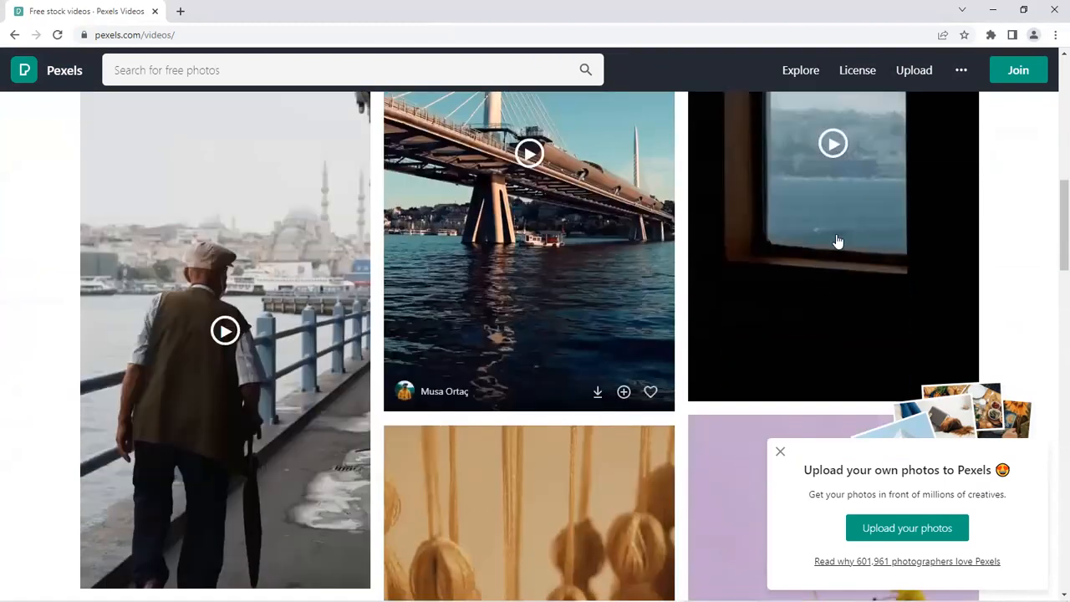
{"action": "scroll", "coordinate": [835, 251], "scroll_direction": "down", "scroll_amount": 4}
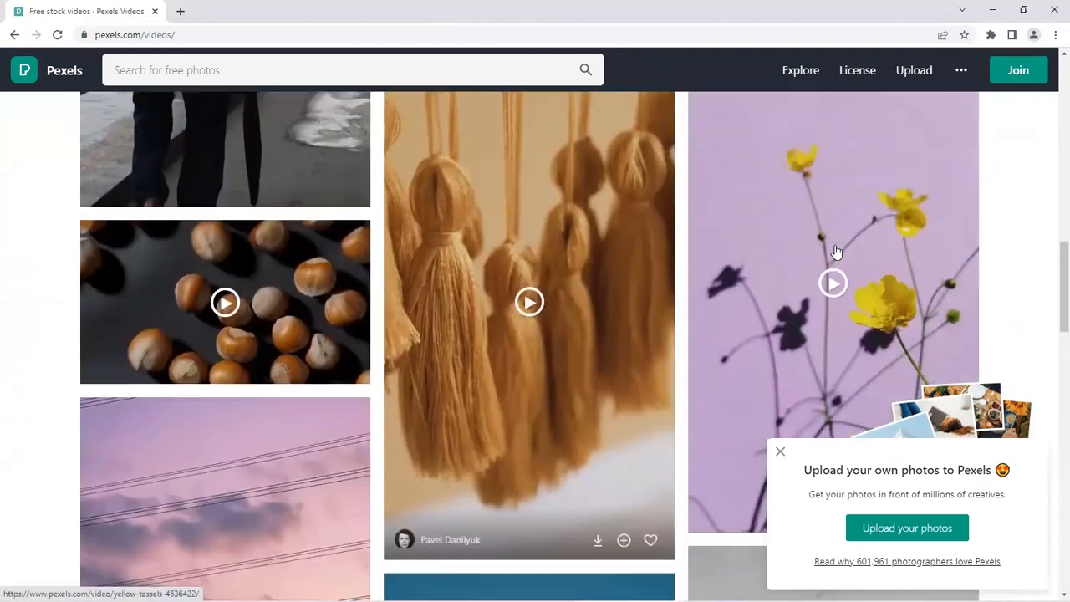
{"action": "scroll", "coordinate": [645, 203], "scroll_direction": "down", "scroll_amount": 4}
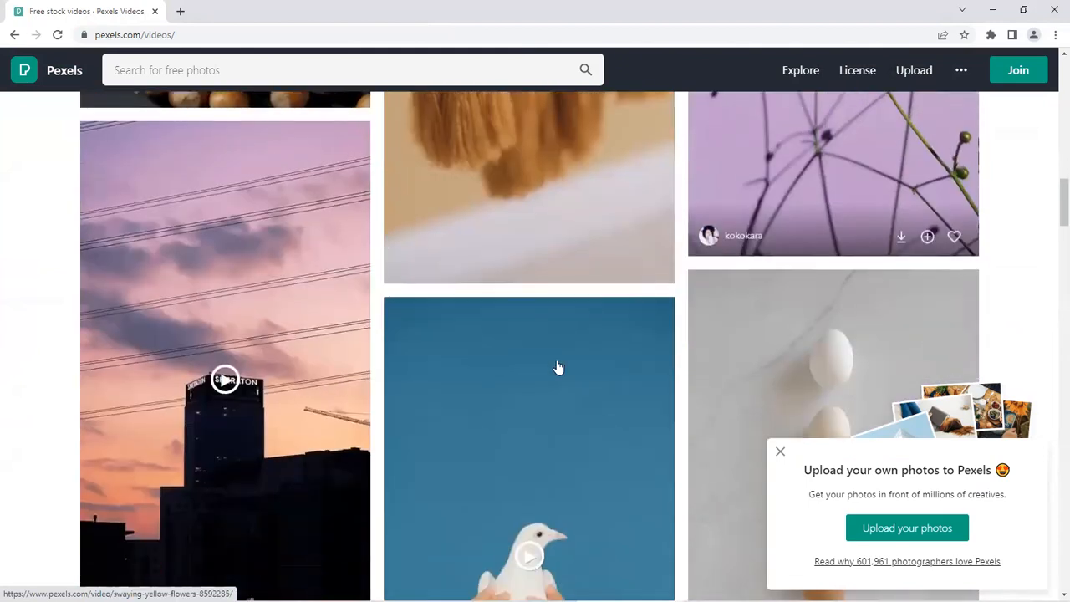
{"action": "scroll", "coordinate": [529, 225], "scroll_direction": "down", "scroll_amount": 2}
{"action": "left_click", "coordinate": [530, 222]}
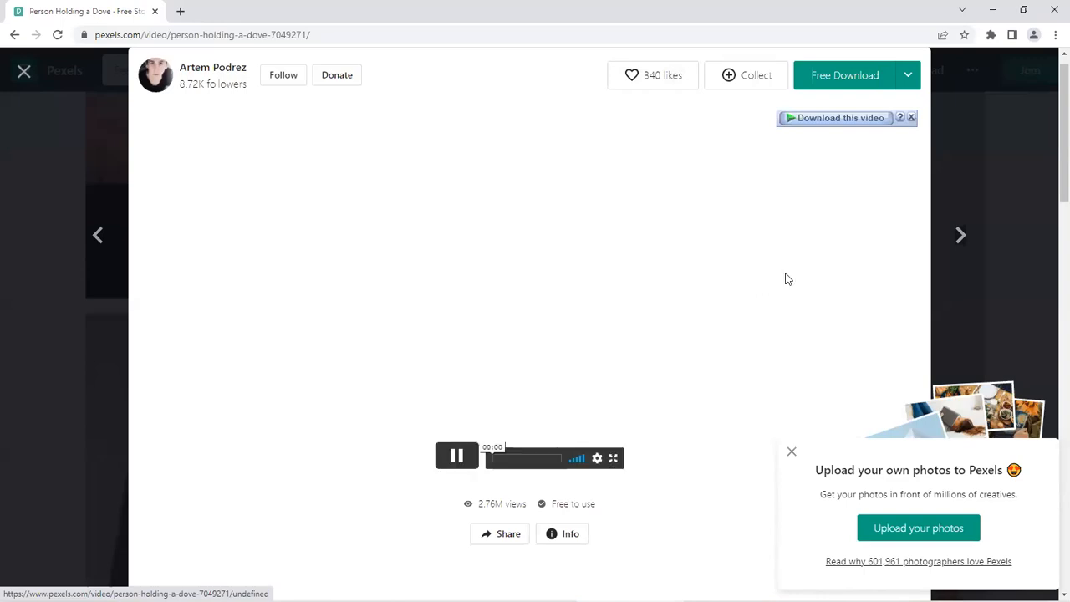
Download the free dove video from Pexels in the Full HD (720 x 1280) size.
{"action": "left_click", "coordinate": [908, 77]}
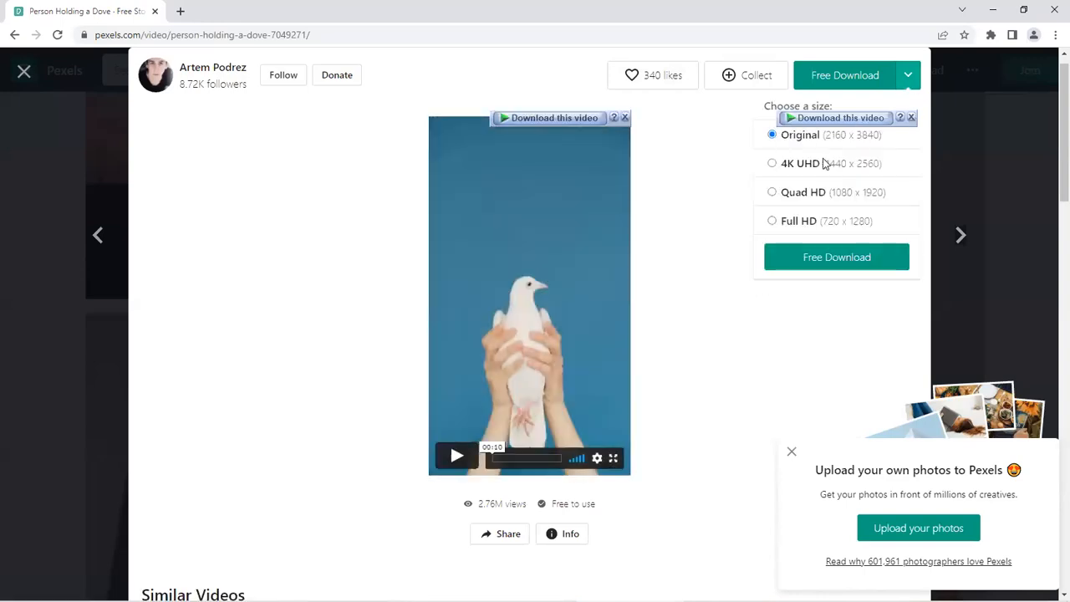
{"action": "left_click", "coordinate": [826, 224]}
{"action": "left_click", "coordinate": [809, 260]}
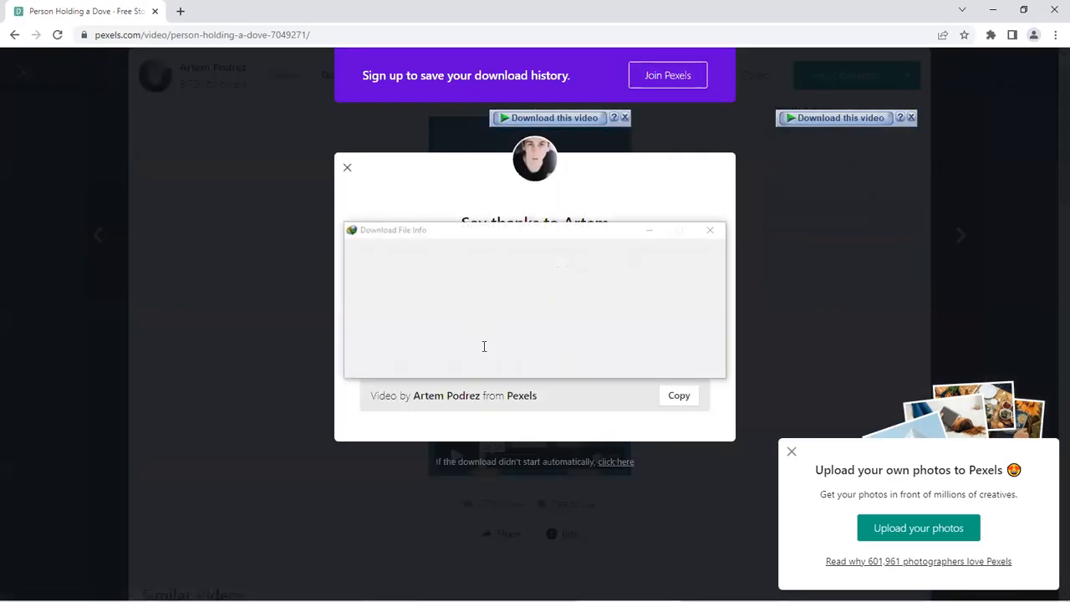
{"action": "left_click", "coordinate": [530, 363]}
Play the downloaded dove video, then minimize the player and dismiss the thank-you message on the Pexels page.
{"action": "left_click", "coordinate": [441, 350]}
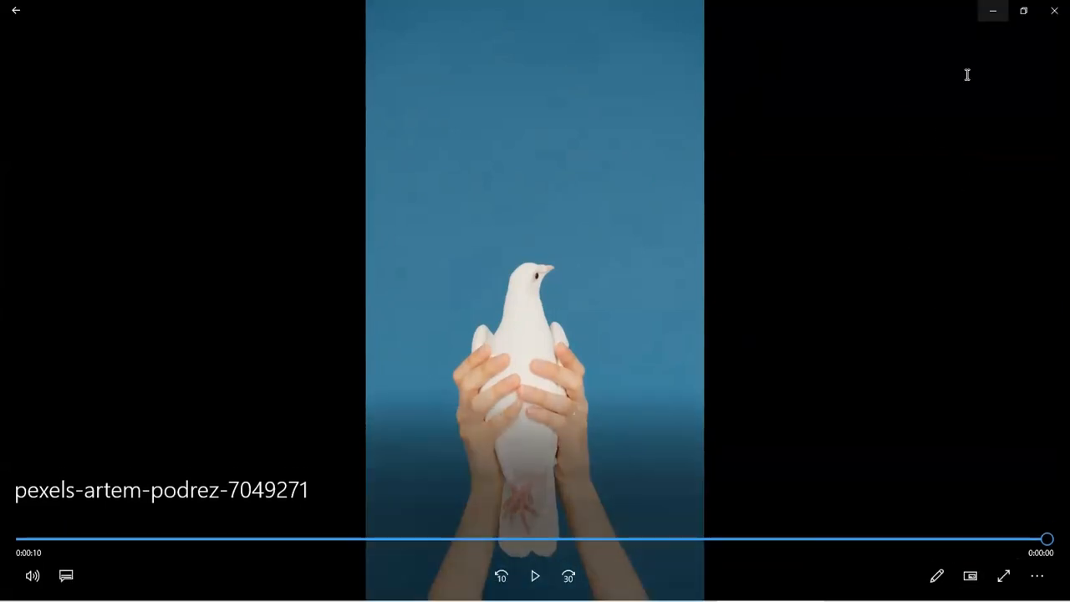
{"action": "left_click", "coordinate": [992, 10]}
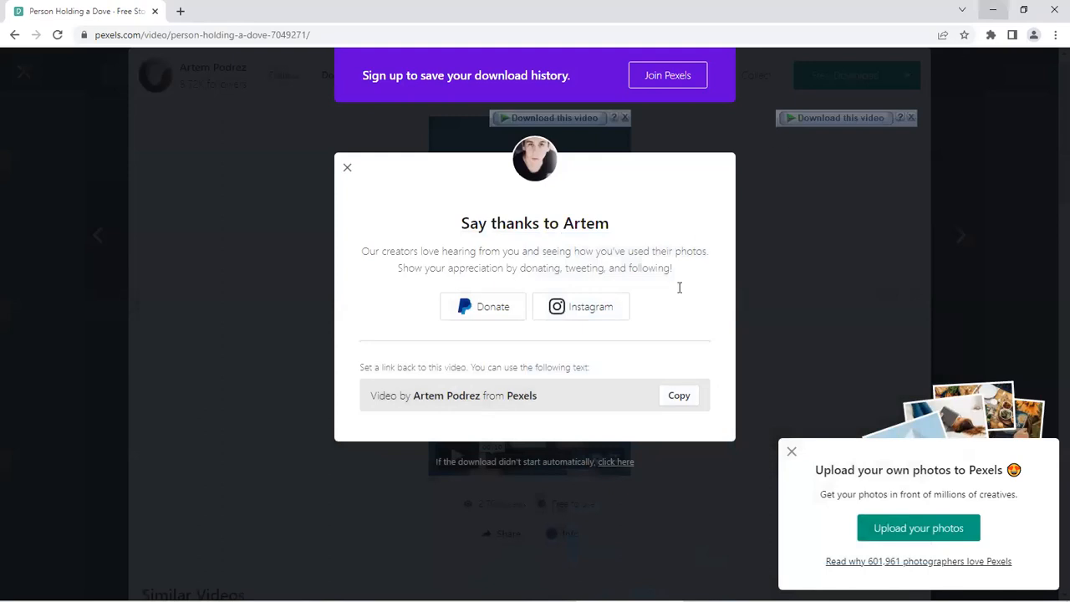
{"action": "left_click", "coordinate": [348, 169]}
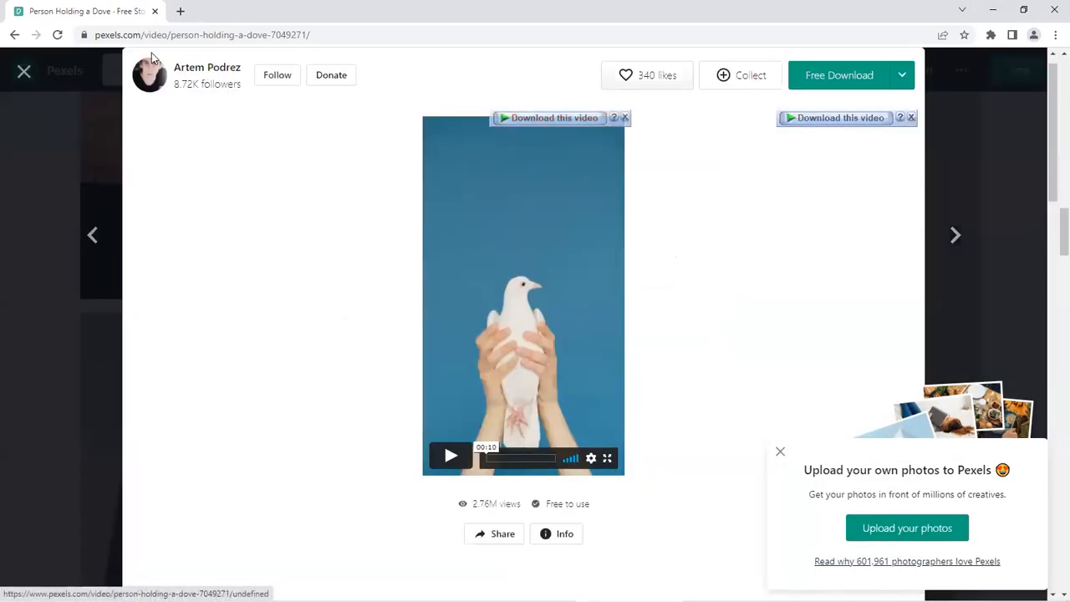
Search Google for "youtube audio library" in a new browser tab and open the Audio library - YouTube result.
{"action": "left_click", "coordinate": [179, 12]}
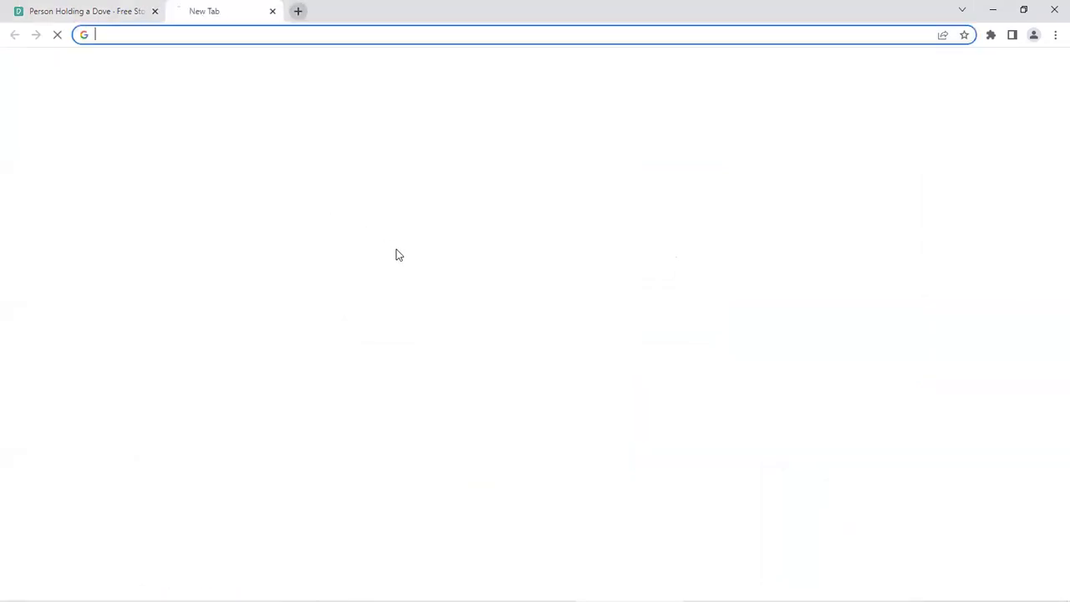
{"action": "left_click", "coordinate": [397, 249]}
{"action": "type", "text": "YOUT"}
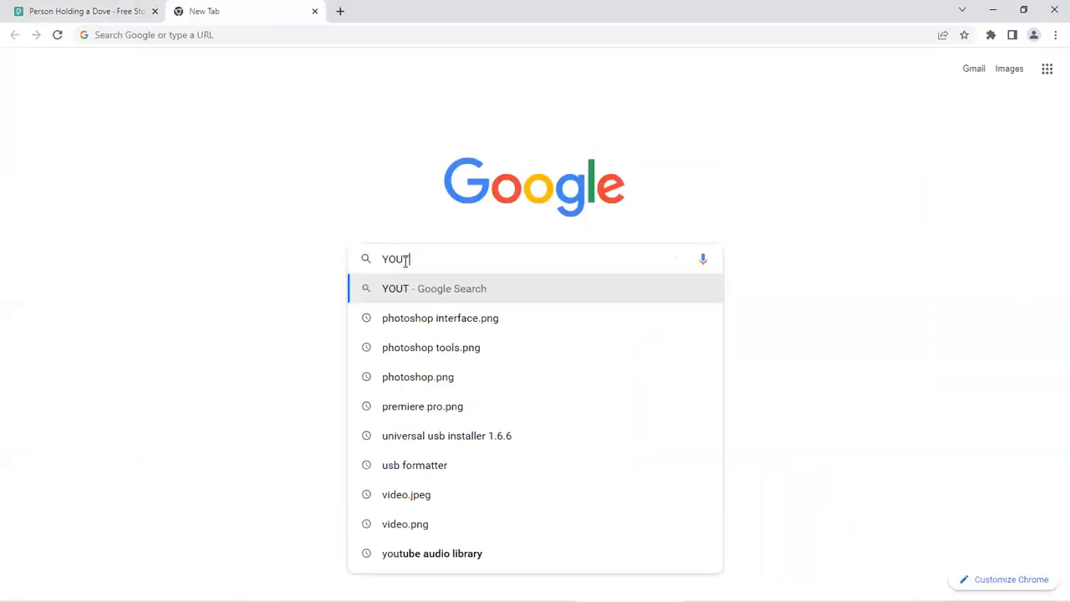
{"action": "type", "text": "UBE AUDIO L"}
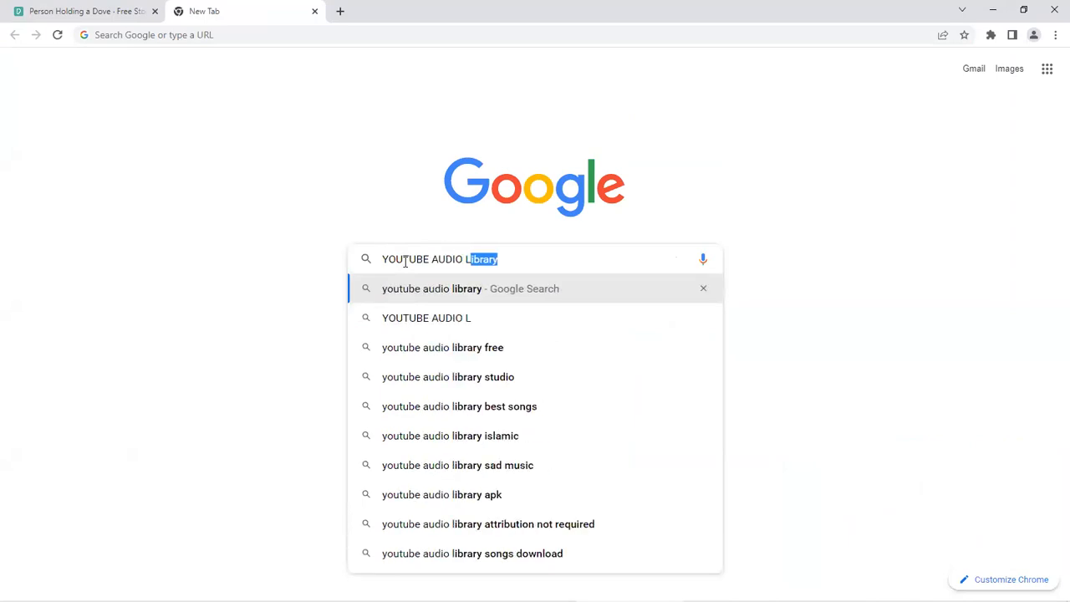
{"action": "key", "text": "Return"}
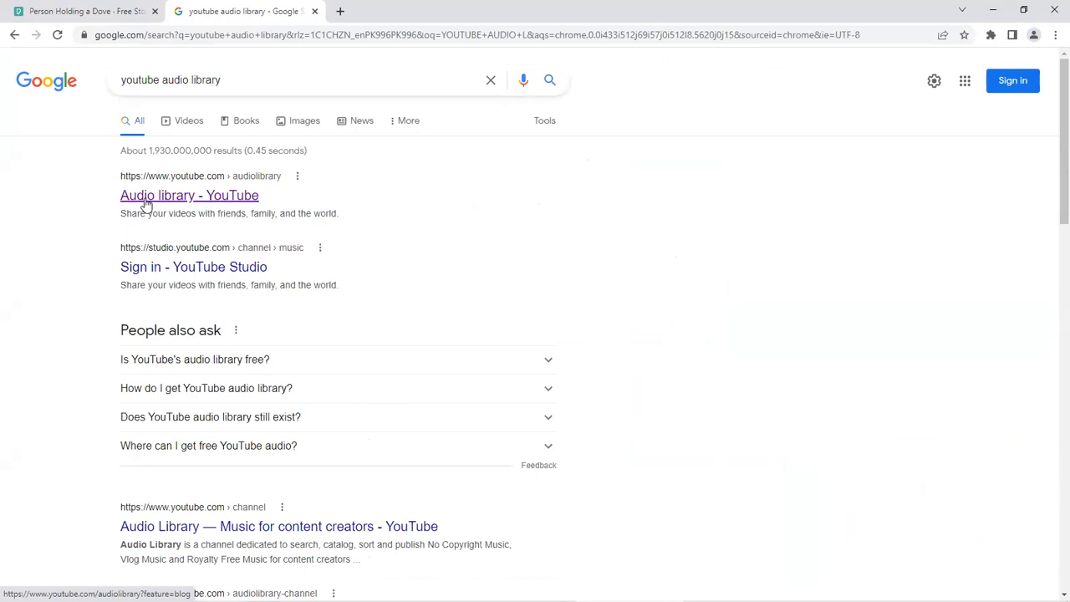
{"action": "left_click", "coordinate": [146, 197]}
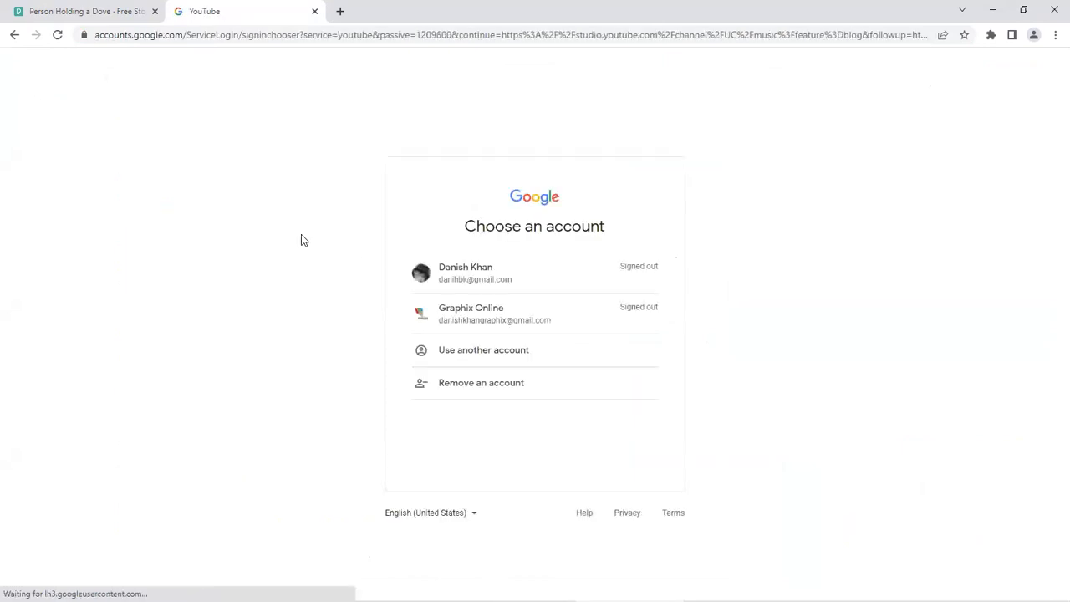
Sign in to YouTube Studio with the first listed Google account by entering the account password.
{"action": "left_click", "coordinate": [515, 274]}
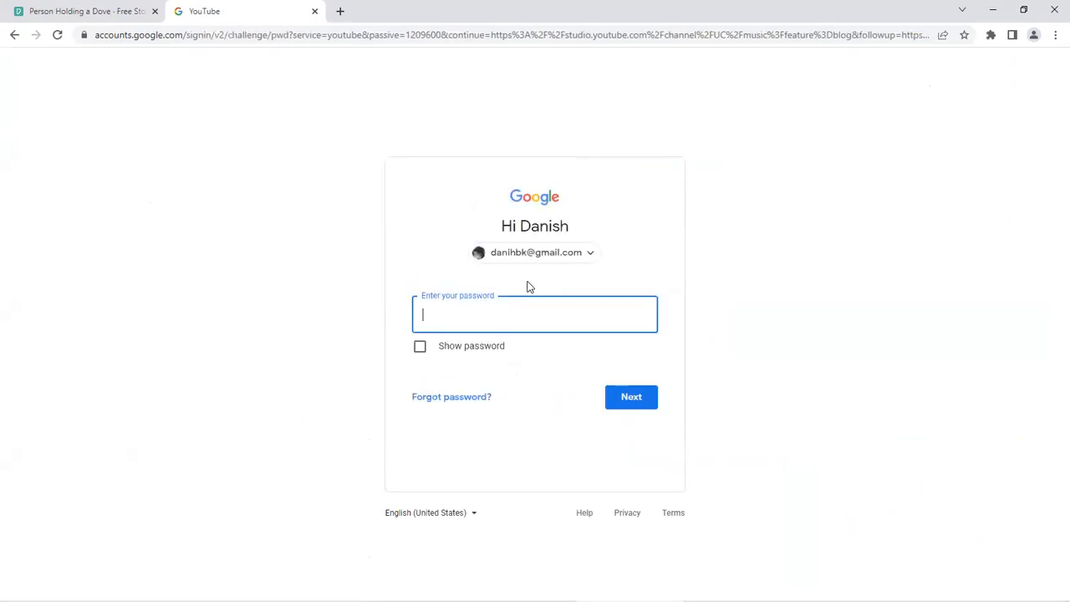
{"action": "type", "text": "••••••••••"}
{"action": "key", "text": "Return"}
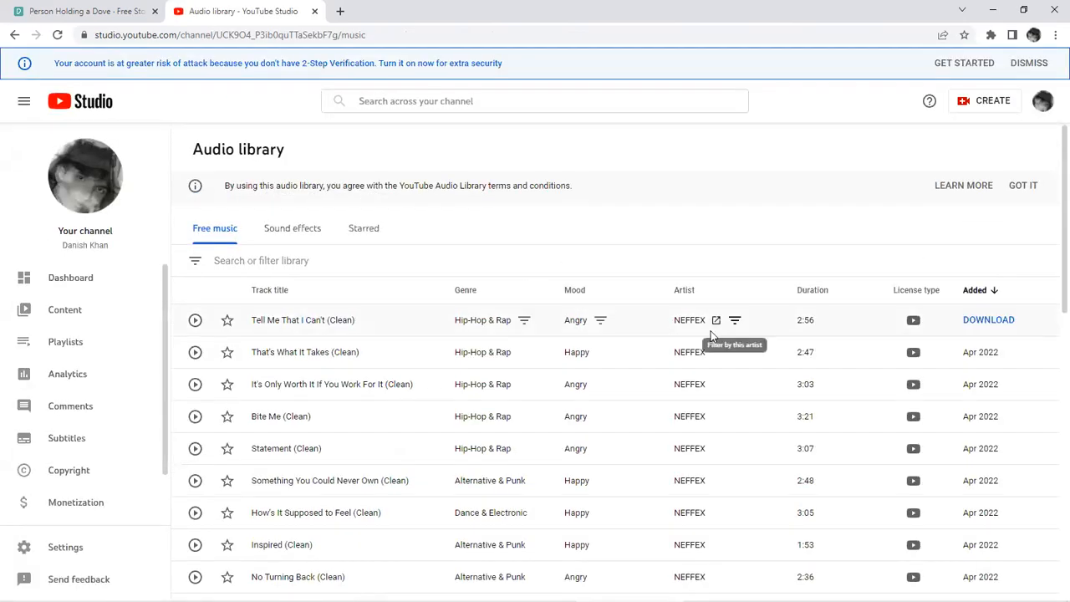
Look through the free music list and preview the tracks "Tell Me That I Can't (Clean)" and "That's What It Takes (Clean)".
{"action": "scroll", "coordinate": [736, 330], "scroll_direction": "down", "scroll_amount": 5}
{"action": "scroll", "coordinate": [746, 328], "scroll_direction": "up", "scroll_amount": 2}
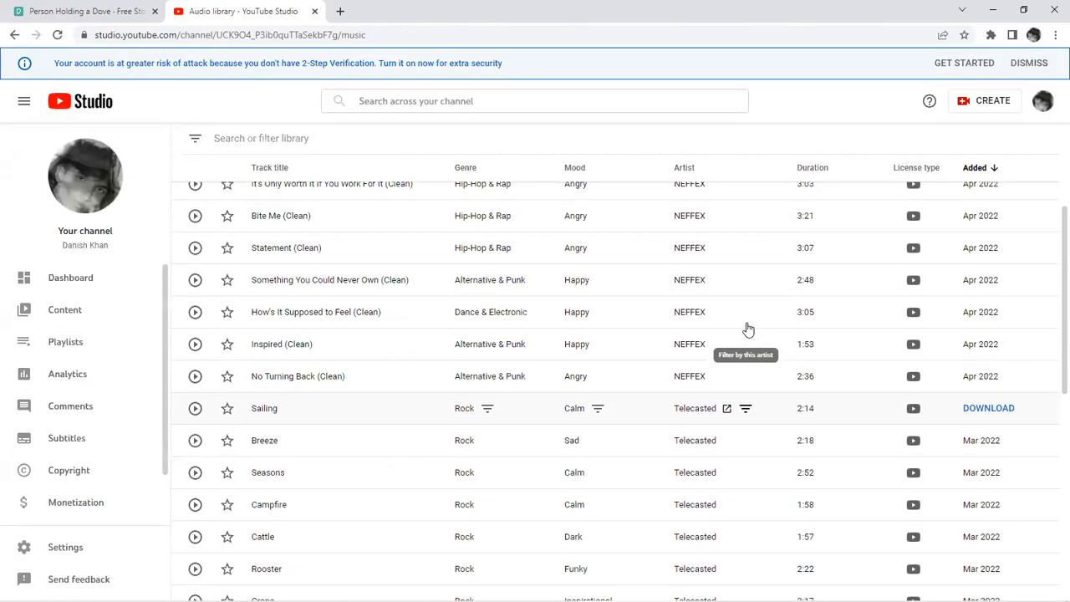
{"action": "scroll", "coordinate": [736, 327], "scroll_direction": "up", "scroll_amount": 4}
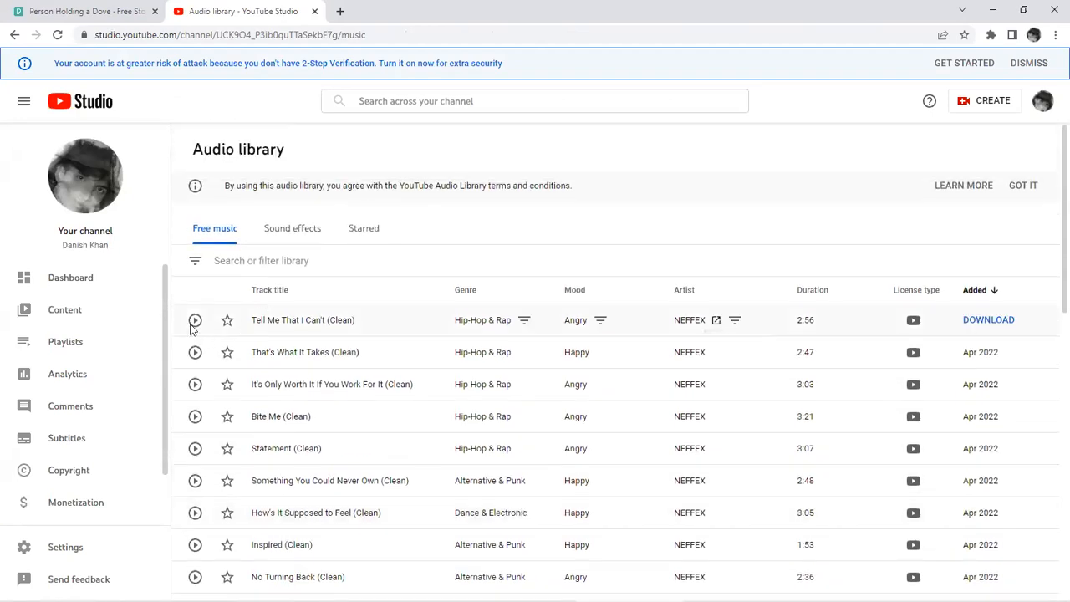
{"action": "left_click", "coordinate": [195, 321]}
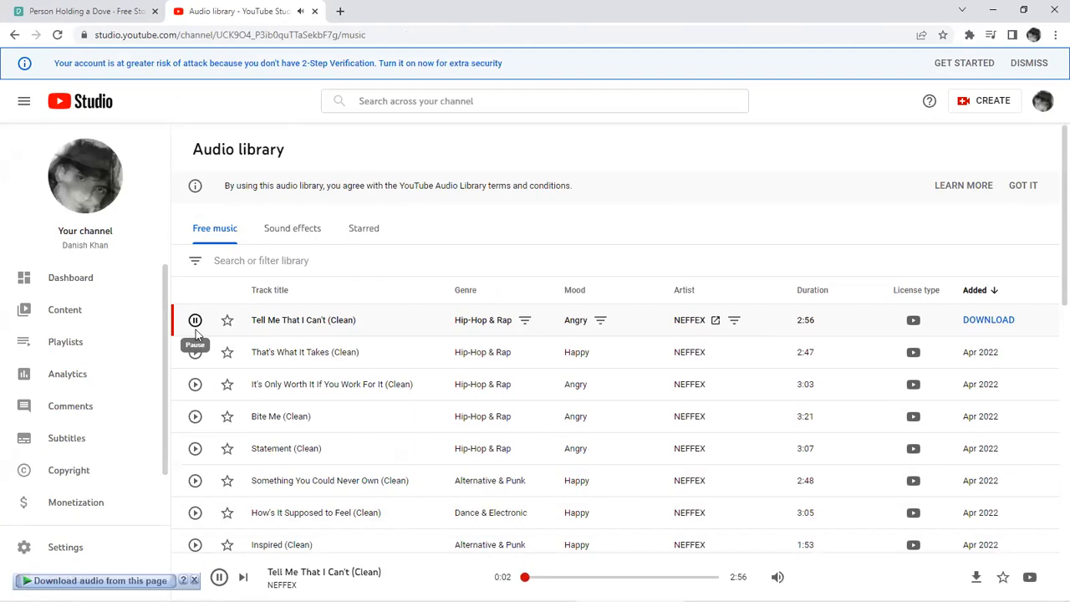
{"action": "left_click", "coordinate": [195, 352]}
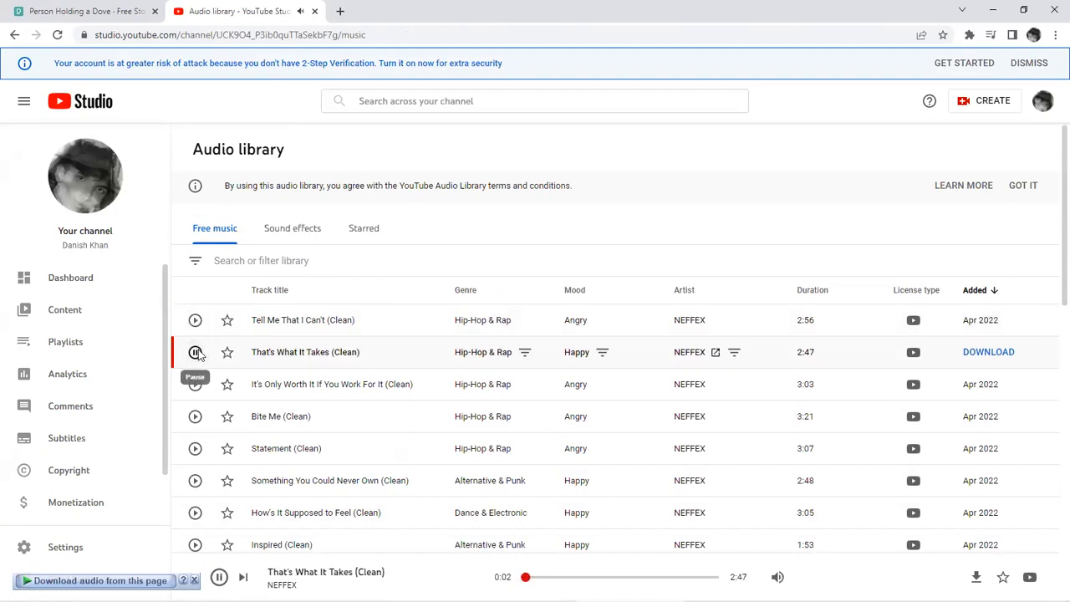
{"action": "left_click", "coordinate": [198, 354]}
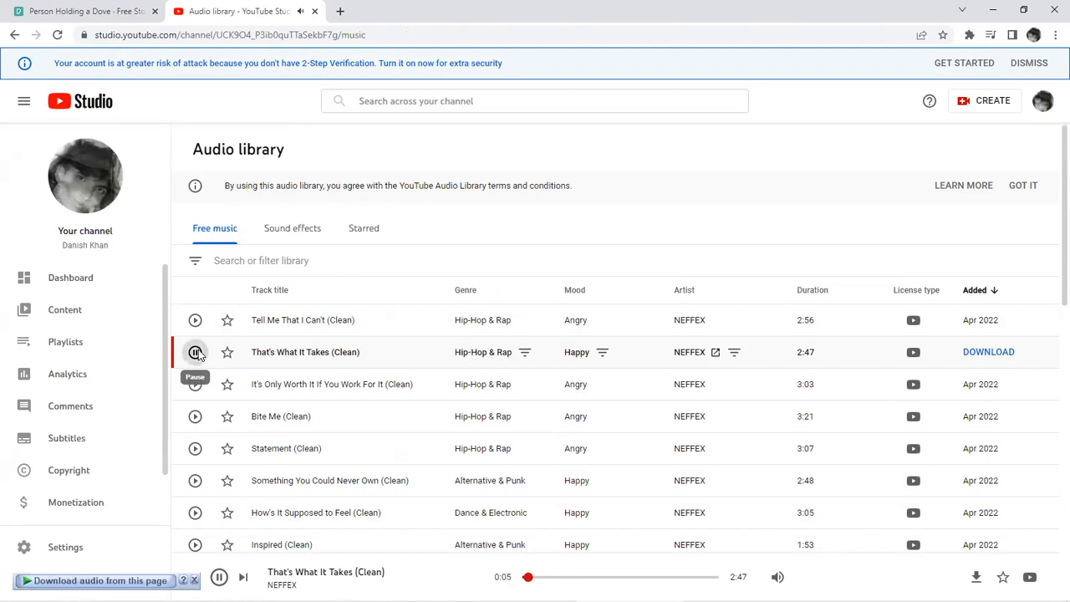
Preview "Bite Me (Clean)", "Statement (Clean)" and "It's Only Worth It If You Work For It (Clean)", pausing the last one.
{"action": "left_click", "coordinate": [196, 416]}
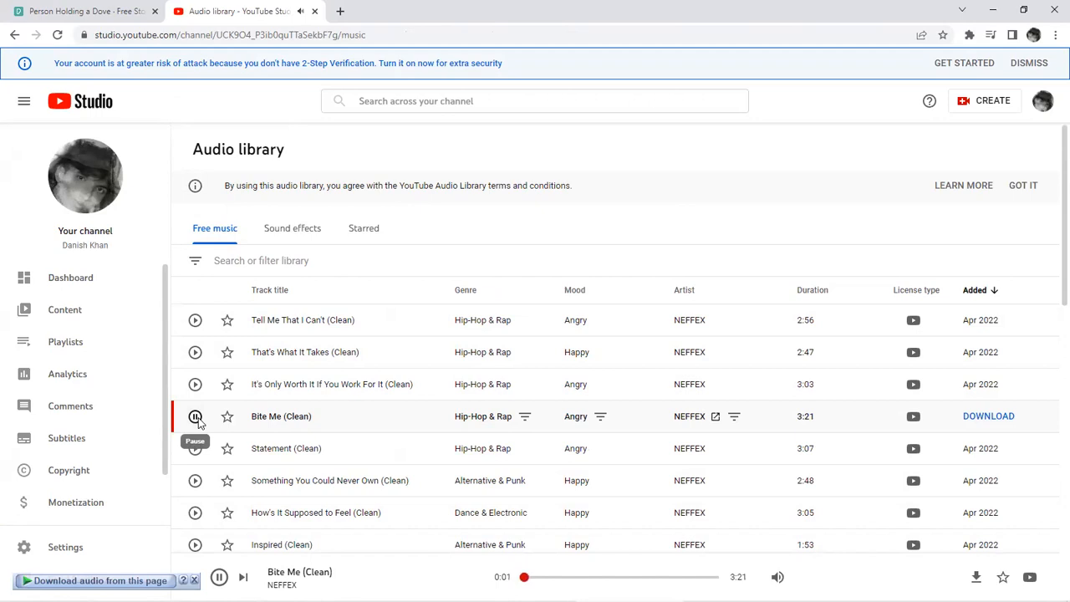
{"action": "left_click", "coordinate": [198, 422]}
{"action": "left_click", "coordinate": [198, 450]}
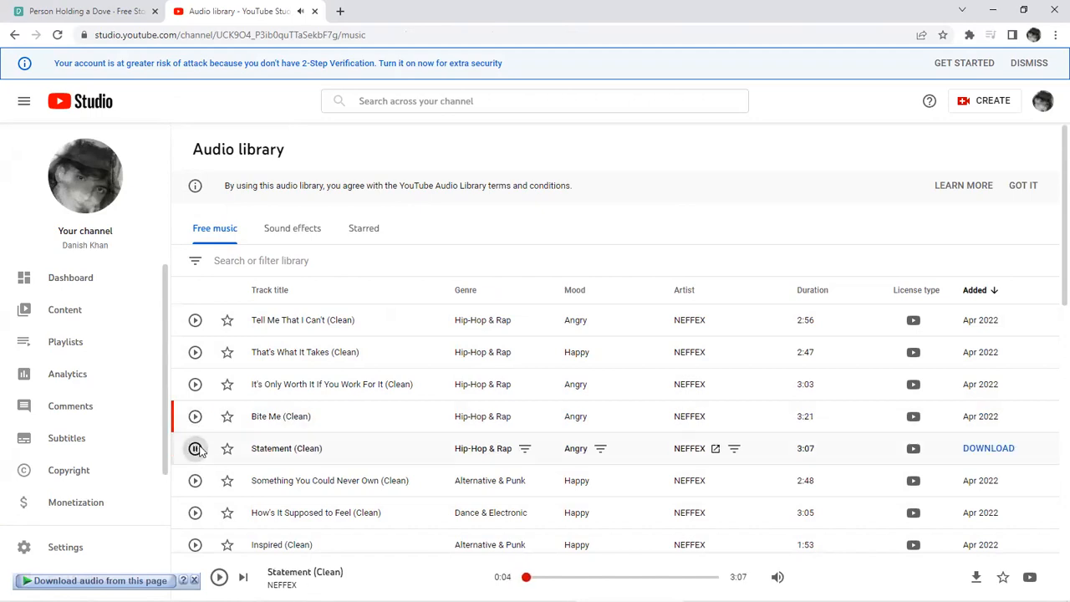
{"action": "left_click", "coordinate": [198, 450]}
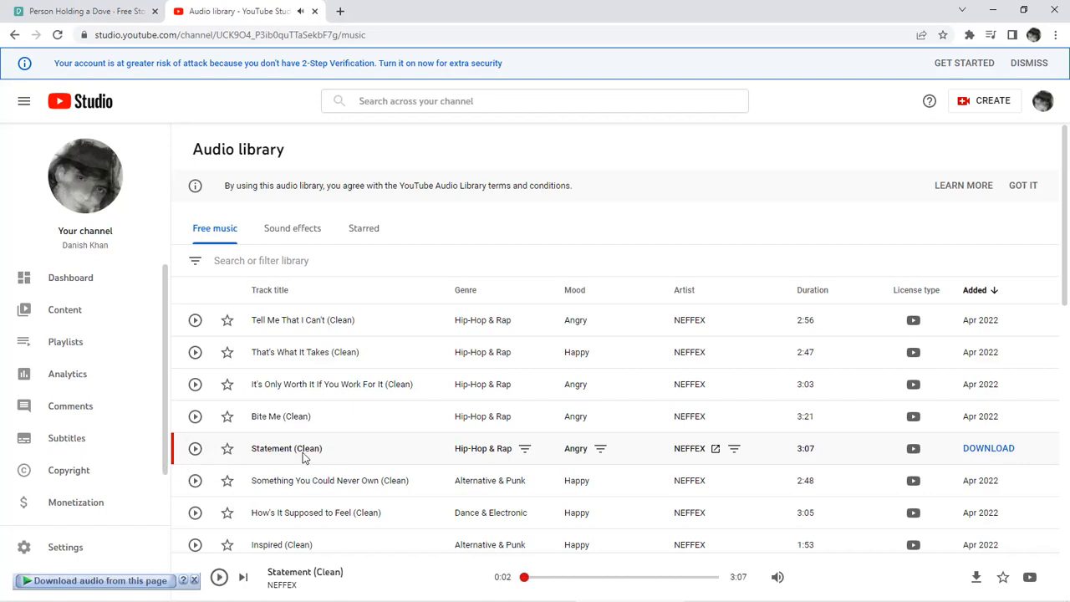
{"action": "left_click", "coordinate": [196, 385]}
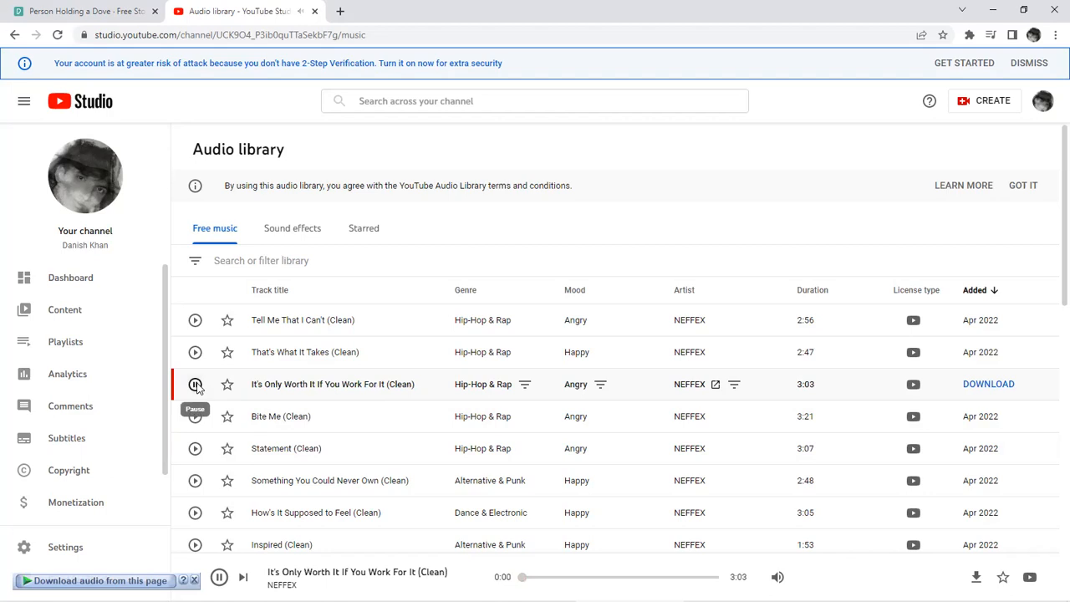
{"action": "left_click", "coordinate": [195, 385]}
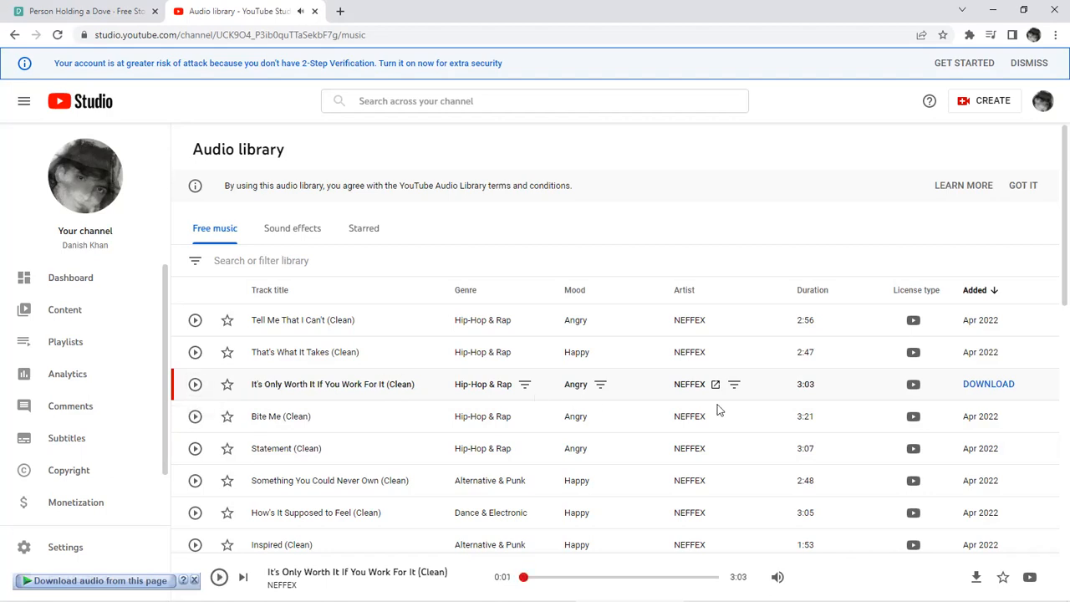
Download the track "It's Only Worth It If You Work For It (Clean)" as an MP3 and dismiss the completion dialog.
{"action": "left_click", "coordinate": [976, 389]}
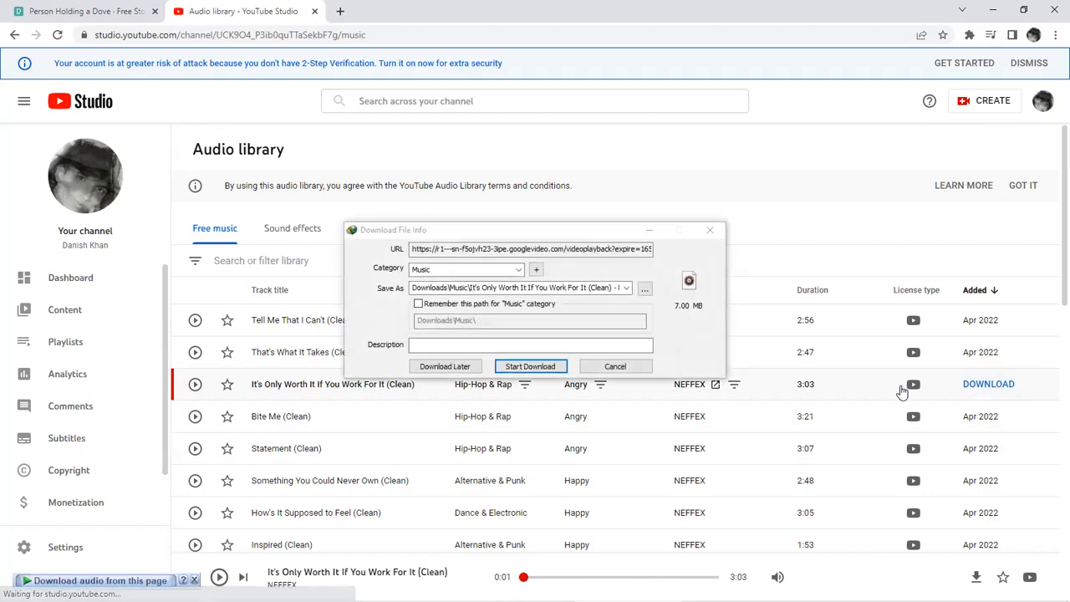
{"action": "left_click", "coordinate": [546, 372]}
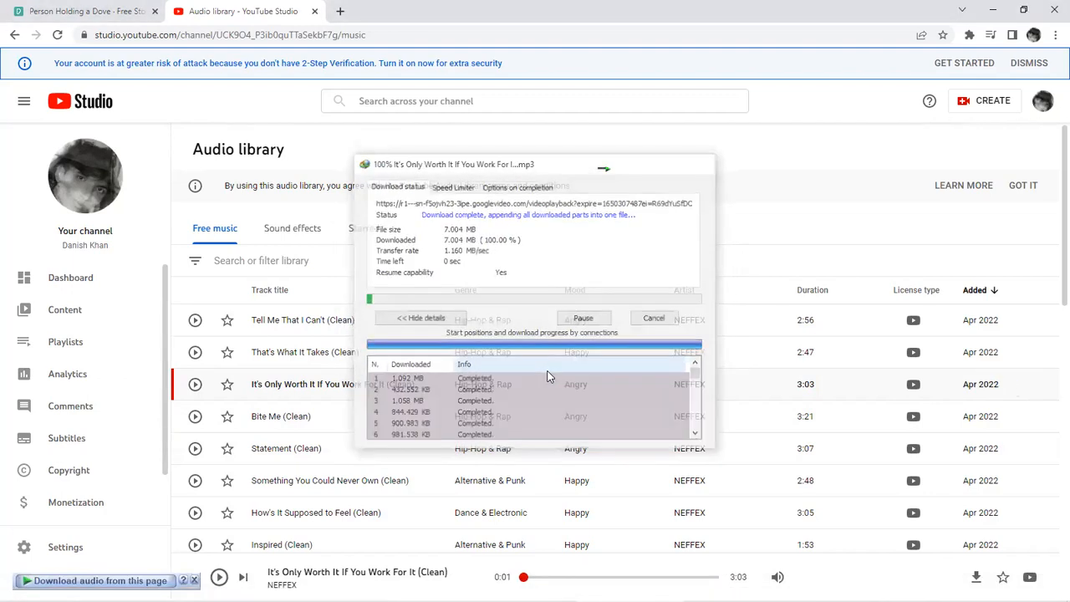
{"action": "left_click", "coordinate": [657, 351]}
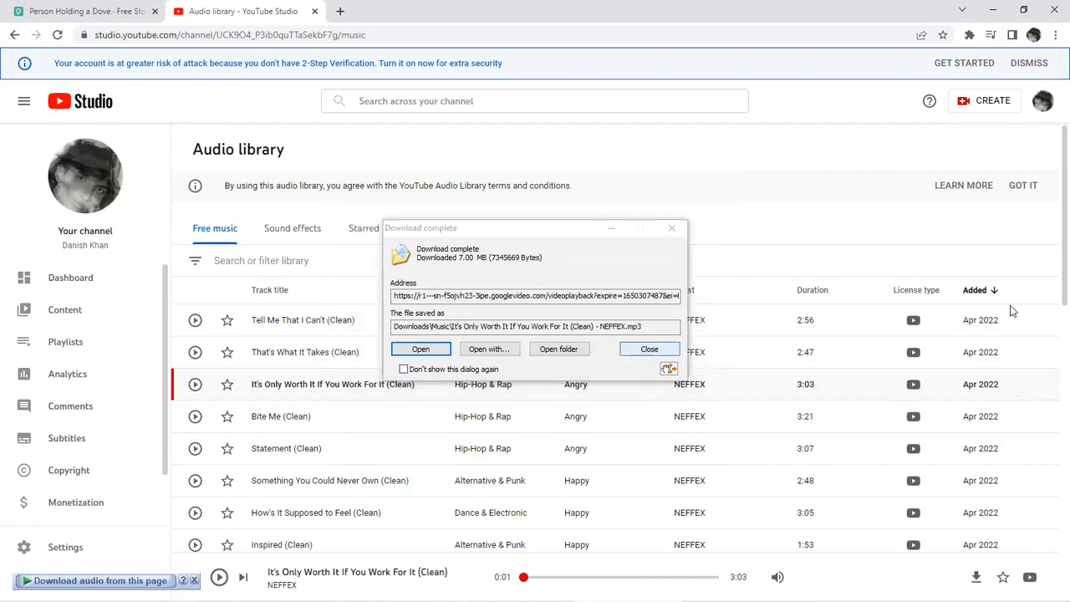
Filter the free music list to tracks with "Attribution not required".
{"action": "scroll", "coordinate": [1051, 353], "scroll_direction": "down", "scroll_amount": 7}
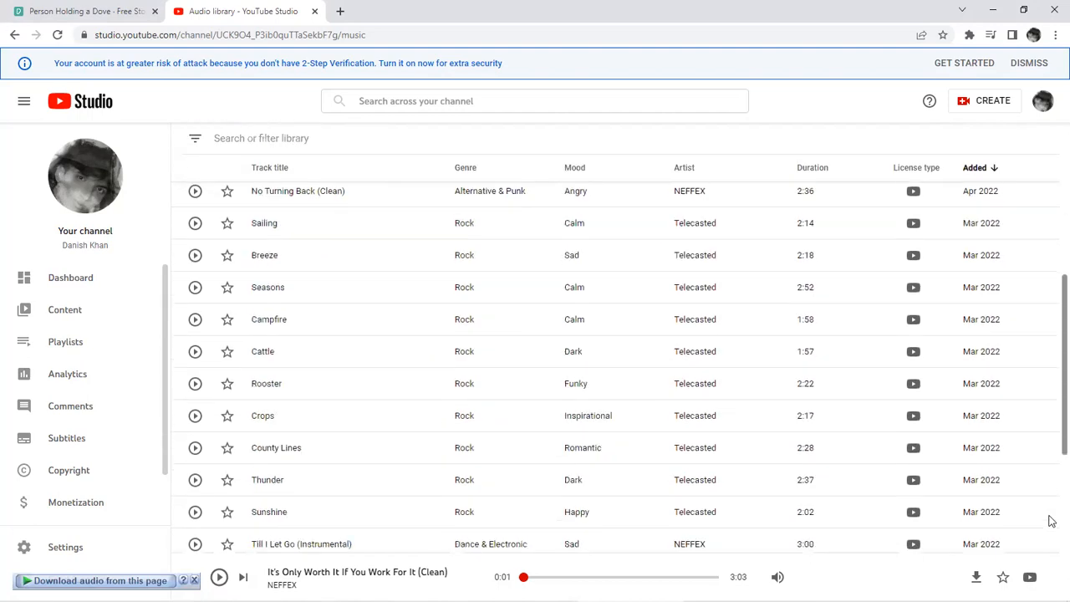
{"action": "scroll", "coordinate": [1051, 547], "scroll_direction": "down", "scroll_amount": 3}
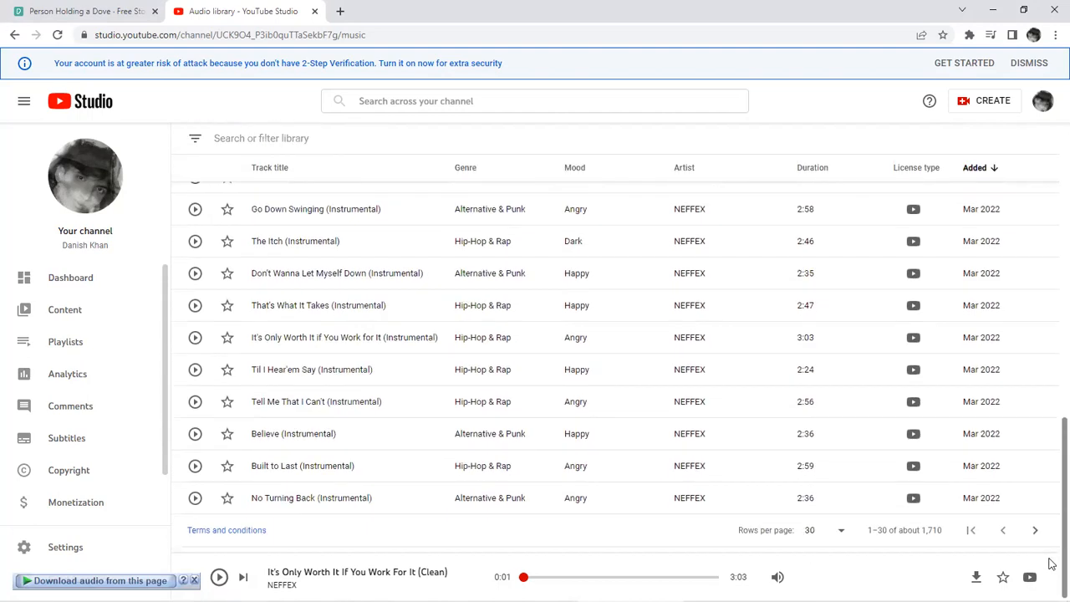
{"action": "scroll", "coordinate": [1051, 502], "scroll_direction": "up", "scroll_amount": 7}
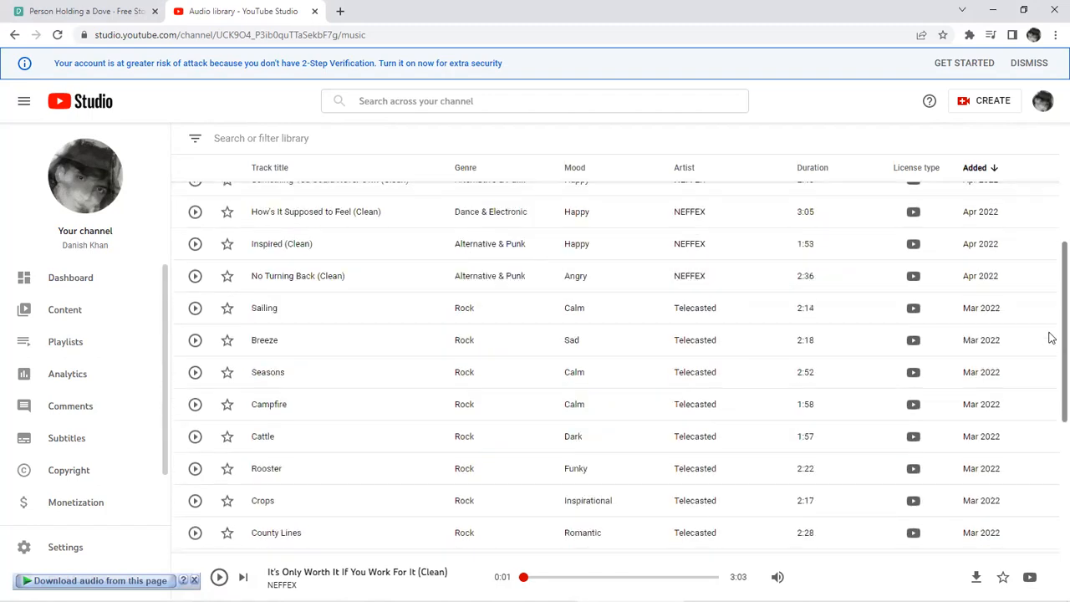
{"action": "scroll", "coordinate": [1051, 301], "scroll_direction": "up", "scroll_amount": 4}
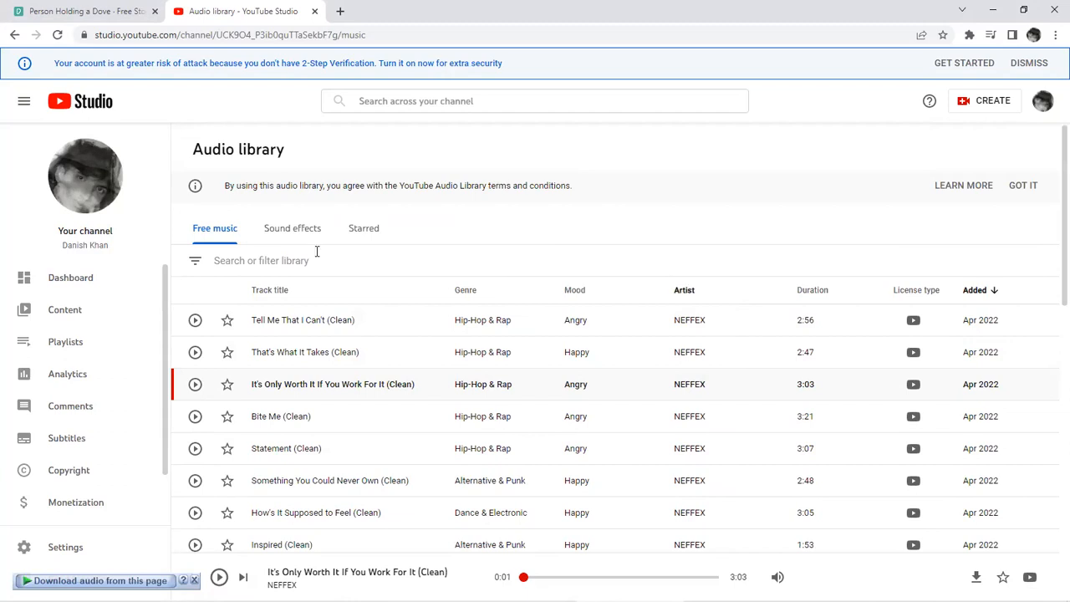
{"action": "left_click", "coordinate": [195, 263]}
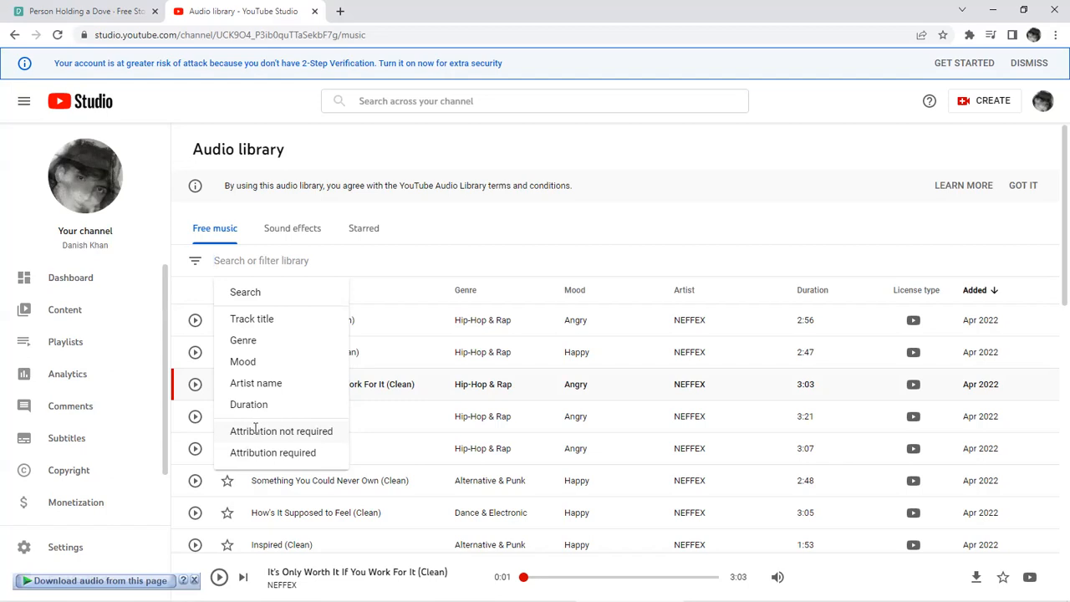
{"action": "left_click", "coordinate": [256, 432]}
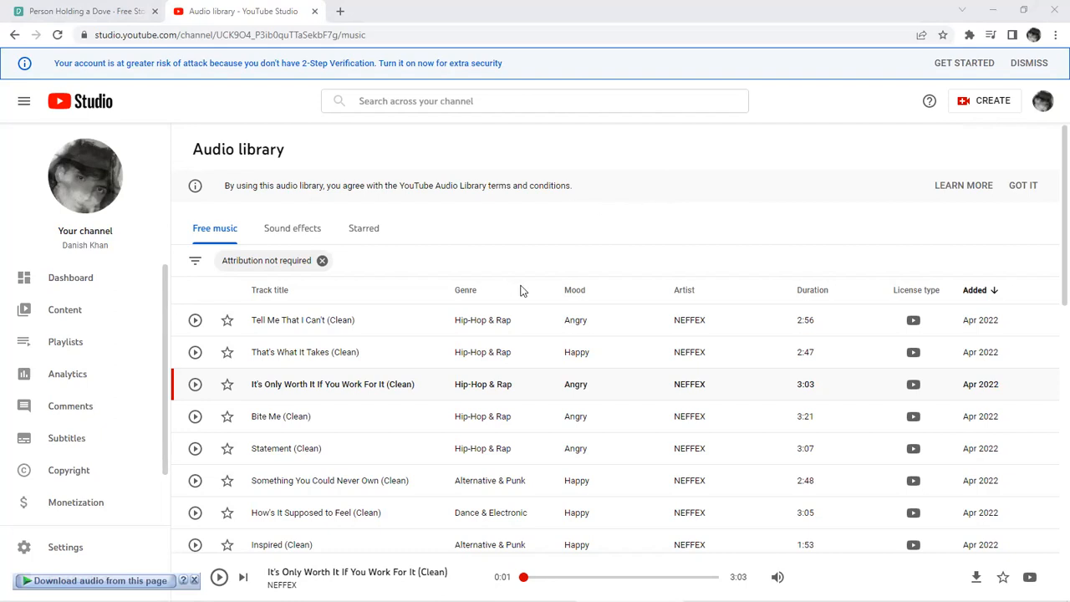
Look through the attribution-free tracks in the free music list and sign out of the YouTube account.
{"action": "scroll", "coordinate": [560, 291], "scroll_direction": "down", "scroll_amount": 2}
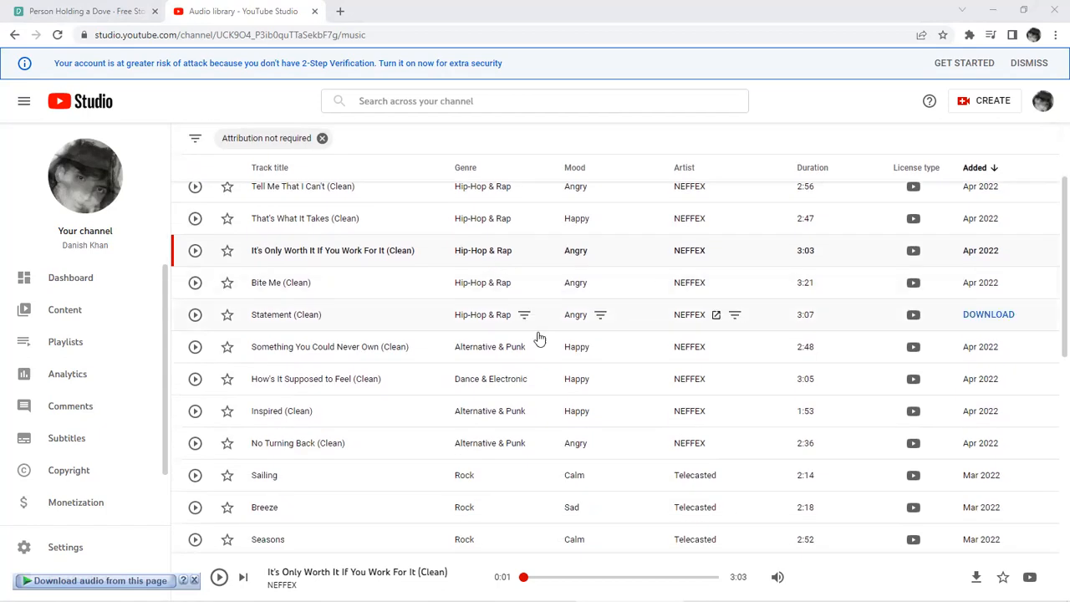
{"action": "scroll", "coordinate": [536, 341], "scroll_direction": "down", "scroll_amount": 4}
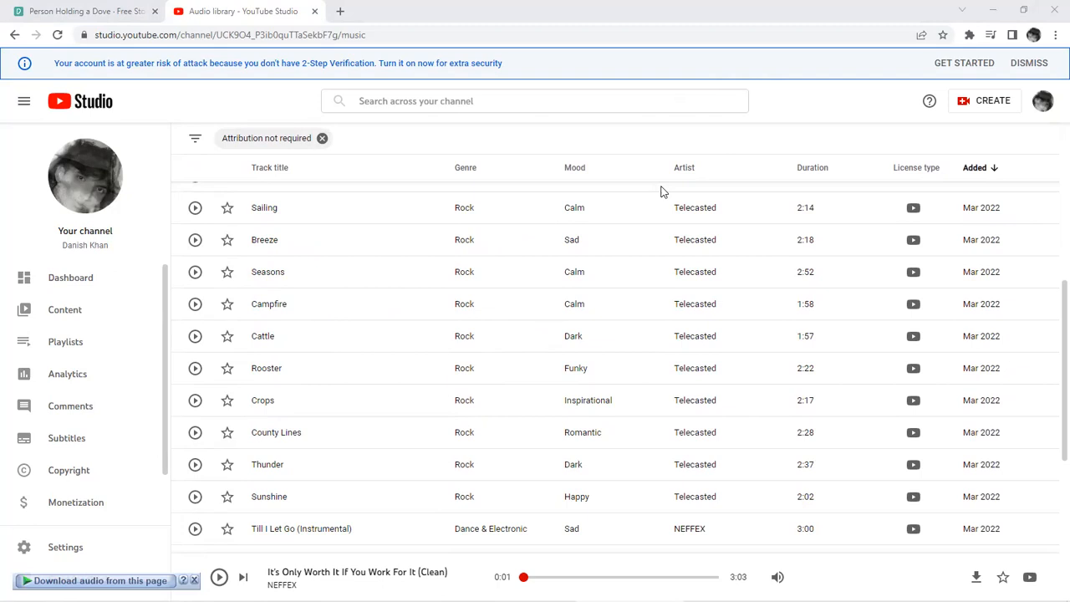
{"action": "scroll", "coordinate": [705, 372], "scroll_direction": "up", "scroll_amount": 3}
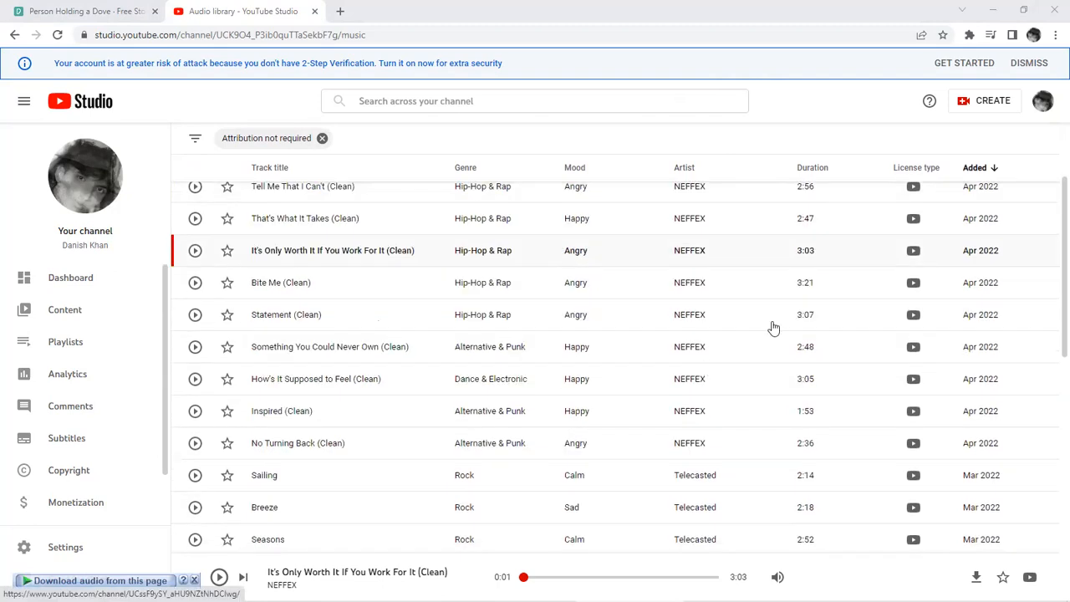
{"action": "left_click", "coordinate": [1042, 100]}
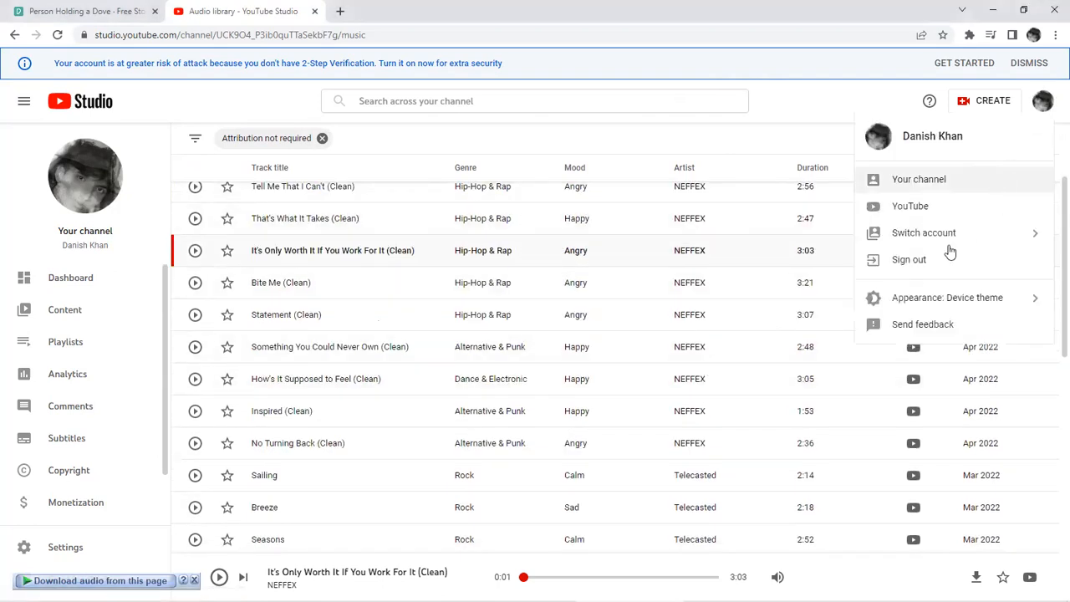
{"action": "left_click", "coordinate": [924, 259]}
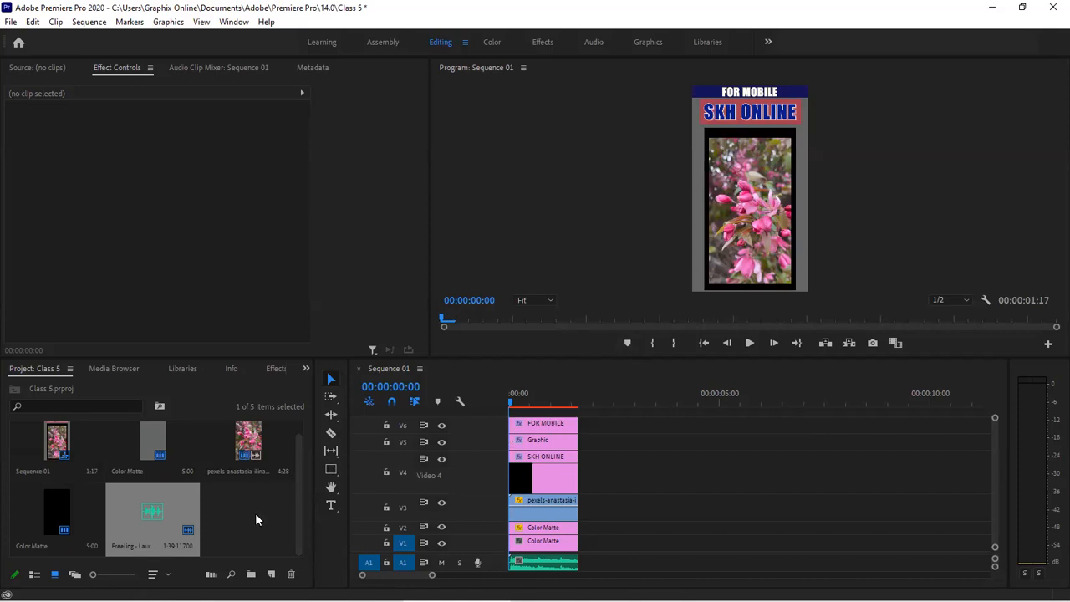
Enlarge the timeline panel and add two video tracks above V6 in Sequence 01, one at a time.
{"action": "left_click_drag", "start_coordinate": [636, 412], "coordinate": [541, 567]}
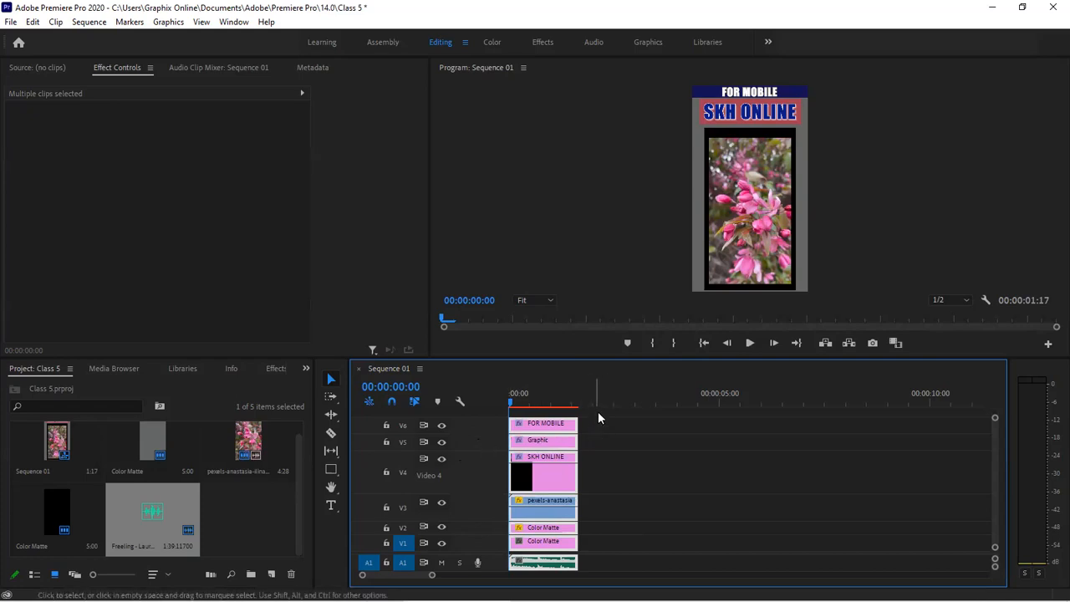
{"action": "left_click_drag", "start_coordinate": [599, 357], "coordinate": [599, 288]}
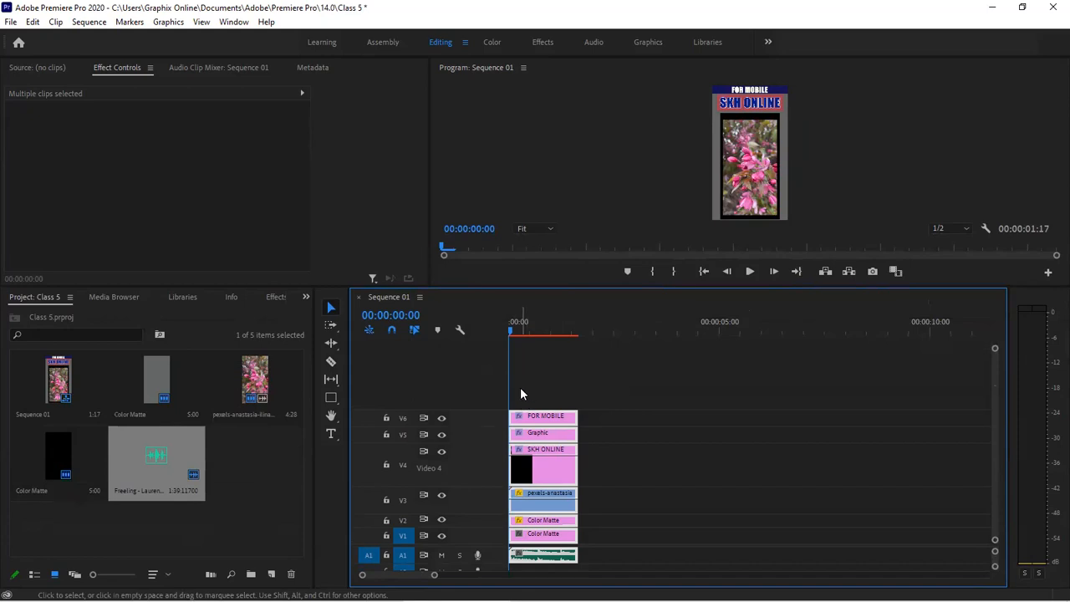
{"action": "right_click", "coordinate": [477, 421]}
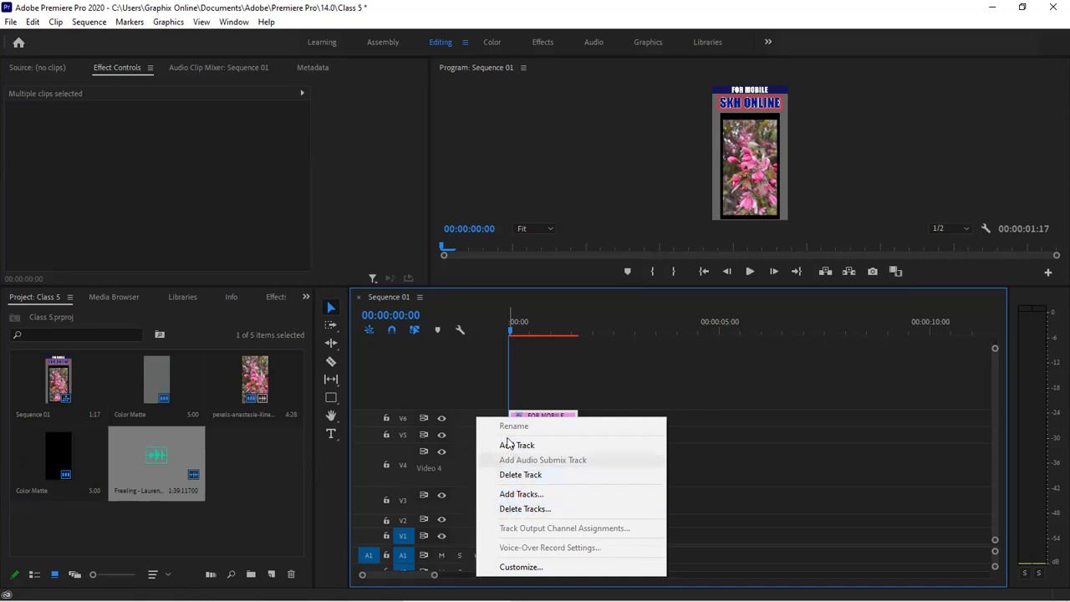
{"action": "left_click", "coordinate": [509, 444]}
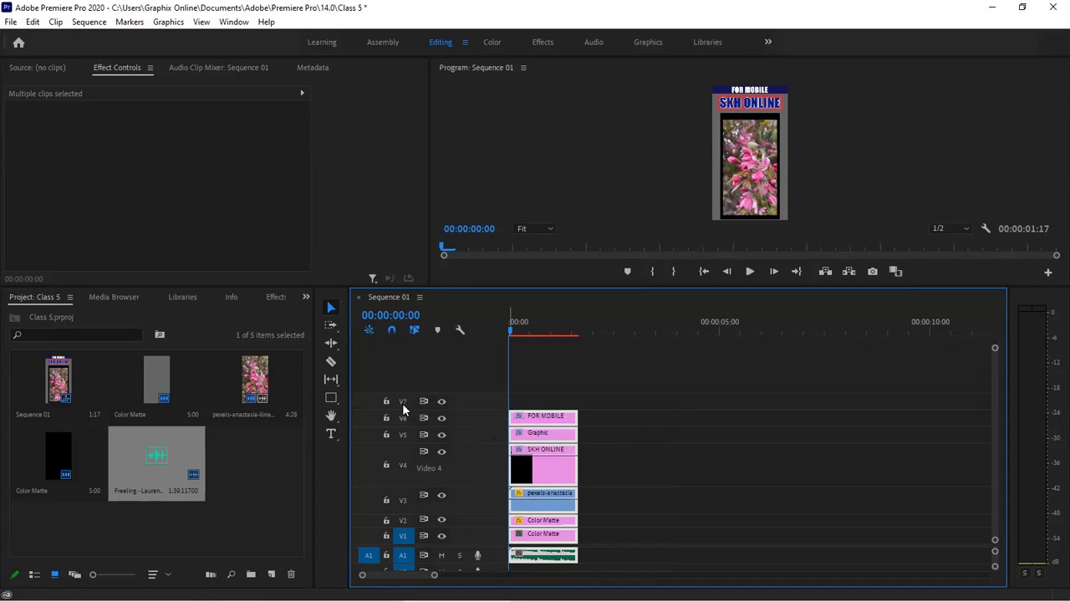
{"action": "right_click", "coordinate": [473, 395]}
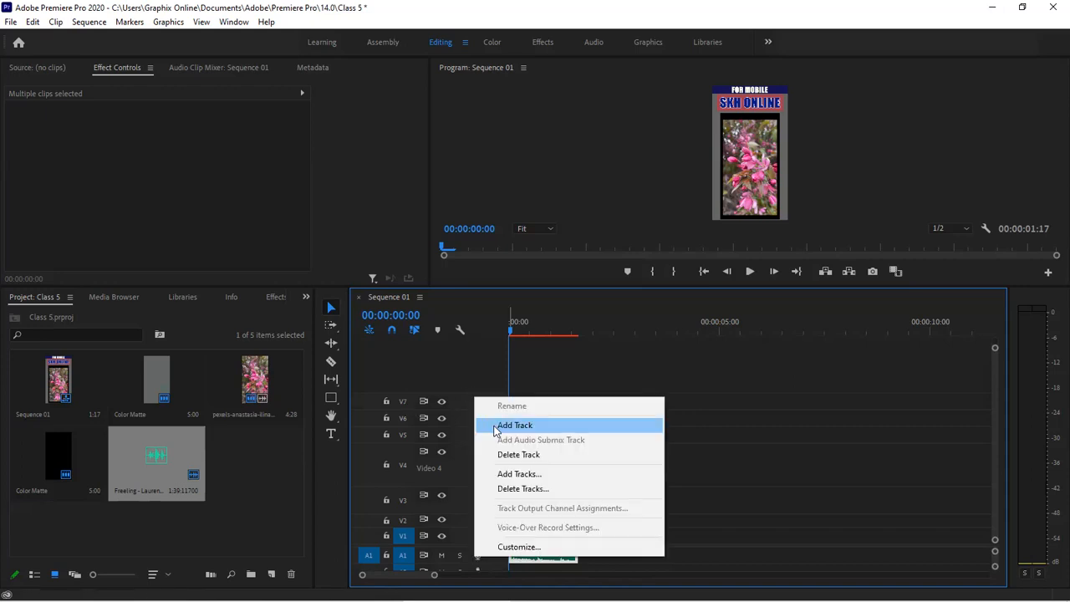
{"action": "left_click", "coordinate": [496, 429]}
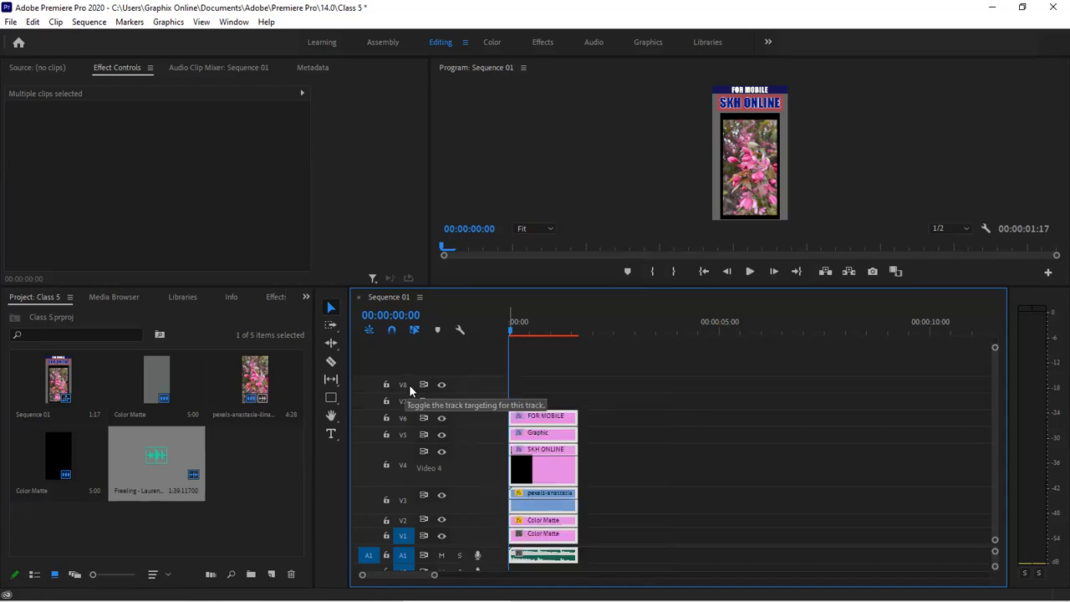
Delete the two empty video tracks V8 and V7 from Sequence 01, one at a time.
{"action": "right_click", "coordinate": [464, 386]}
{"action": "left_click", "coordinate": [504, 441]}
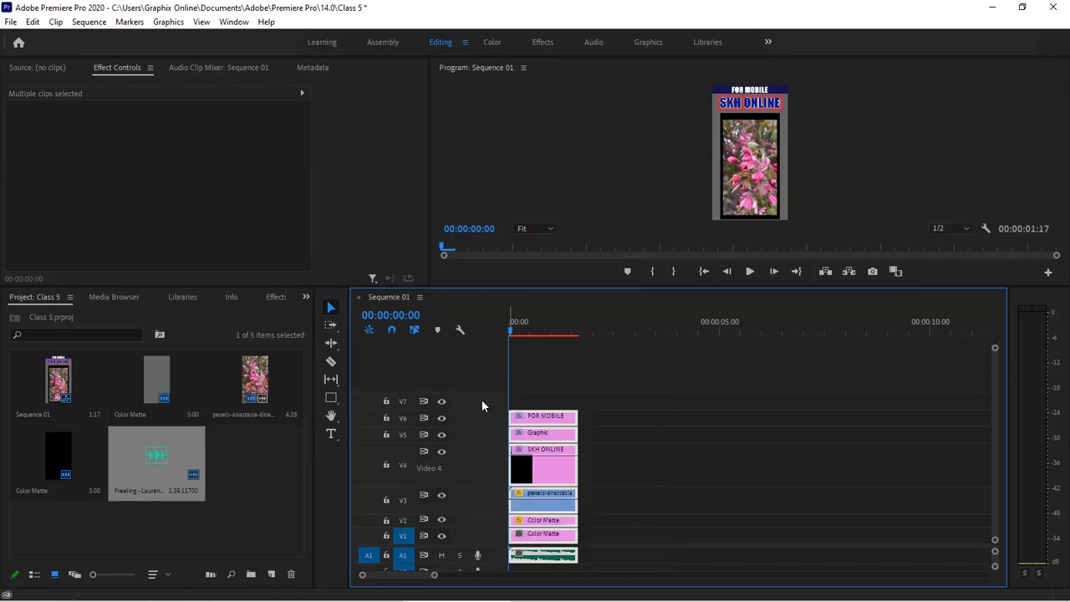
{"action": "right_click", "coordinate": [481, 398]}
{"action": "left_click", "coordinate": [507, 456]}
Set up adding several tracks at once, with 5 video tracks placed after Video 6.
{"action": "right_click", "coordinate": [470, 414]}
{"action": "left_click", "coordinate": [493, 490]}
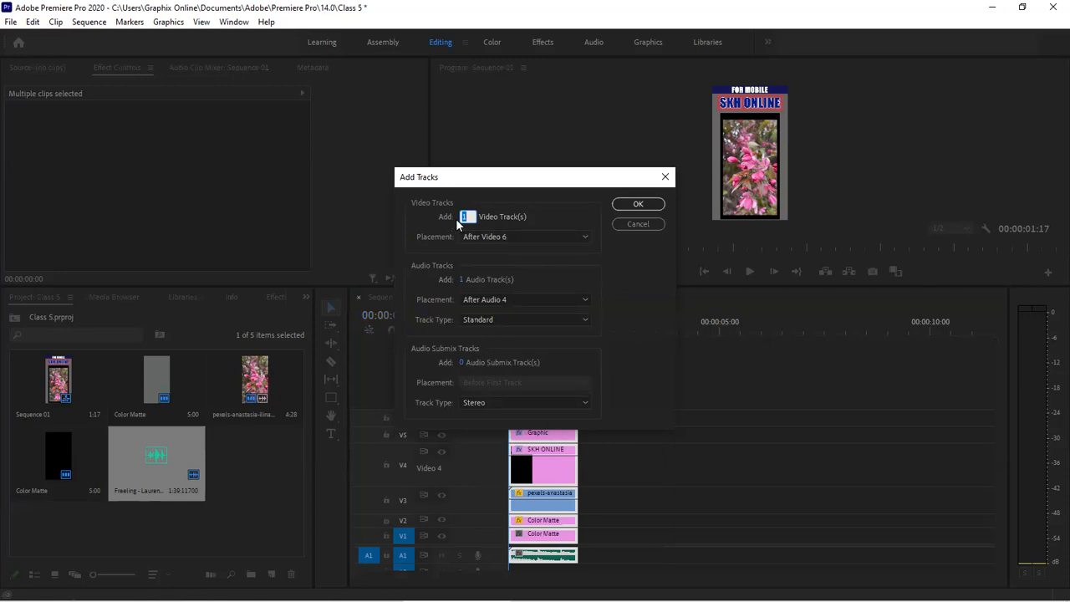
{"action": "type", "text": "5"}
{"action": "left_click", "coordinate": [438, 238]}
{"action": "left_click_drag", "start_coordinate": [515, 183], "coordinate": [734, 182]}
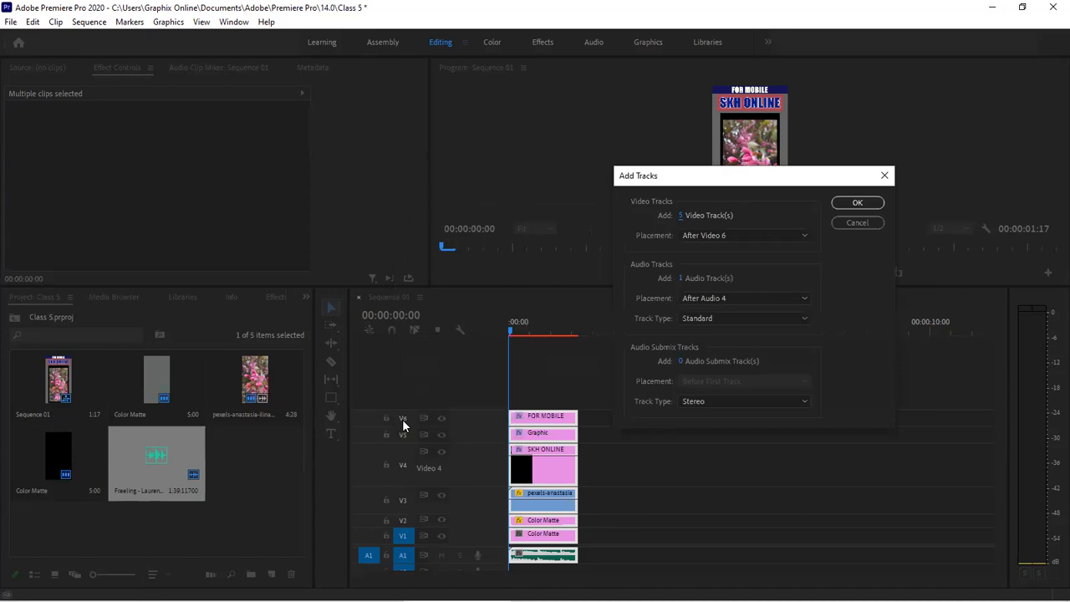
{"action": "left_click", "coordinate": [716, 237]}
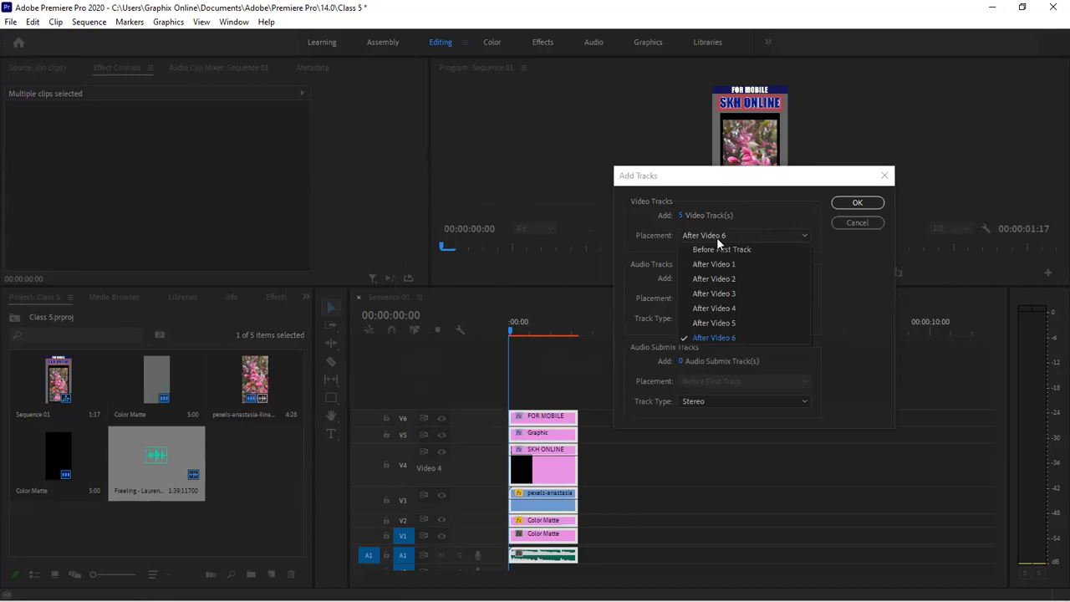
{"action": "left_click", "coordinate": [717, 236]}
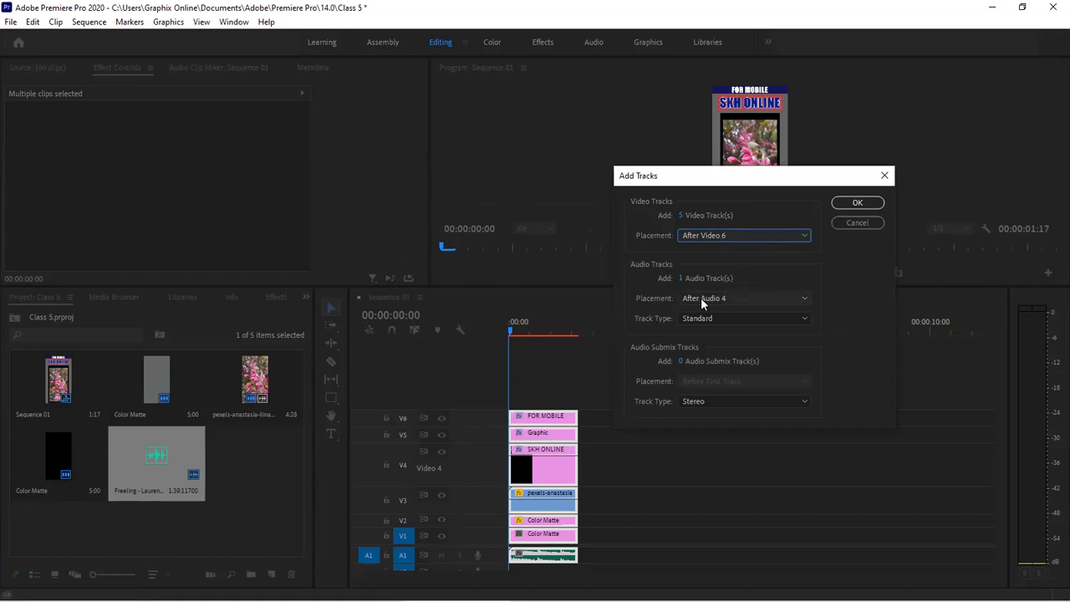
Set 5 Standard audio tracks placed after Audio 4, keep the submix type Stereo, and add the tracks to the sequence.
{"action": "key", "text": "Tab"}
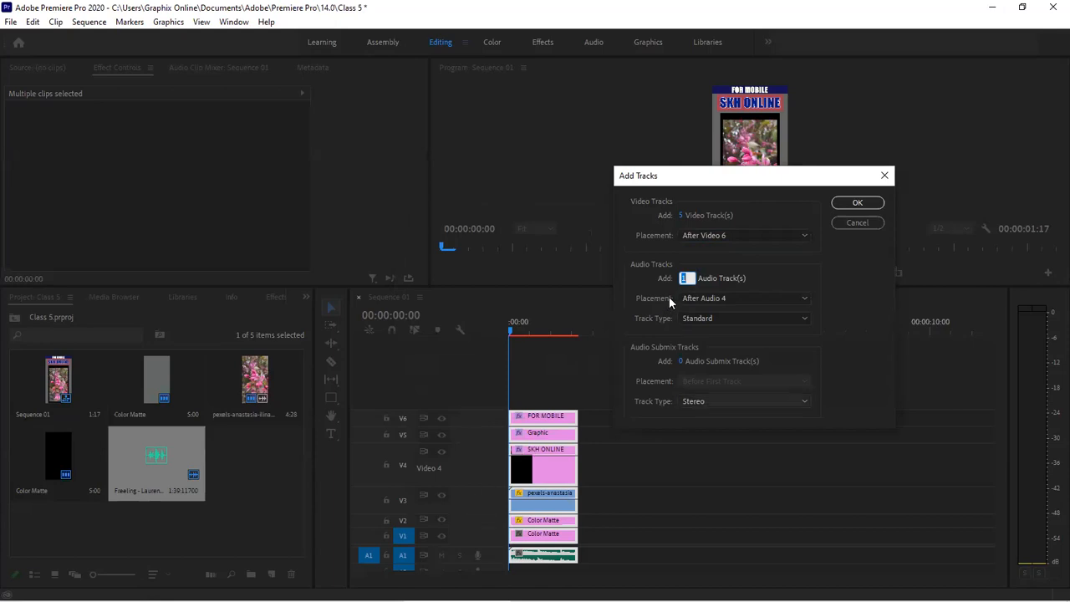
{"action": "type", "text": "5"}
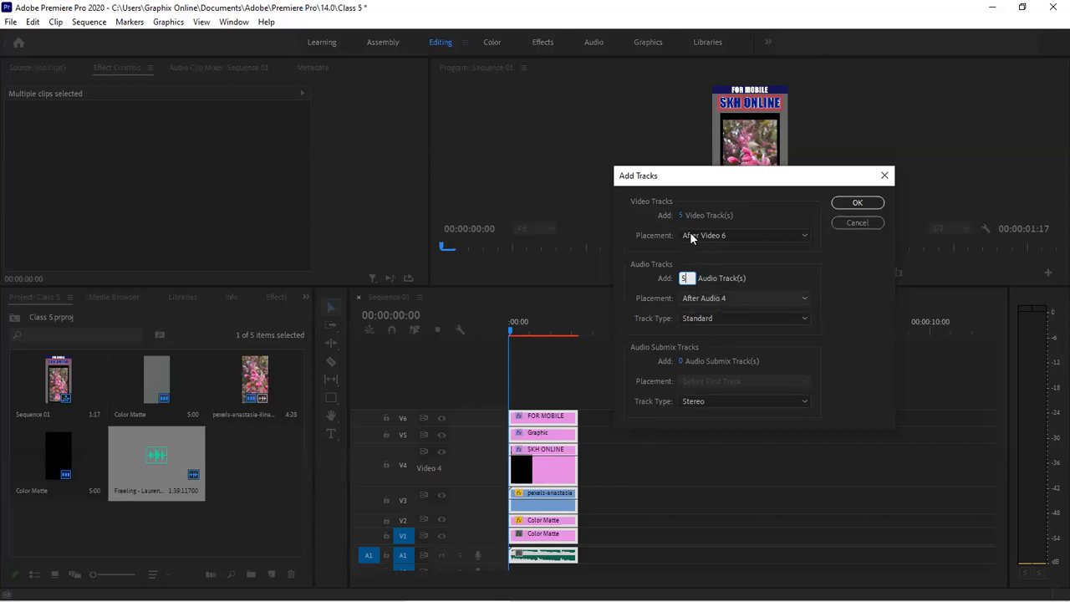
{"action": "left_click", "coordinate": [733, 318]}
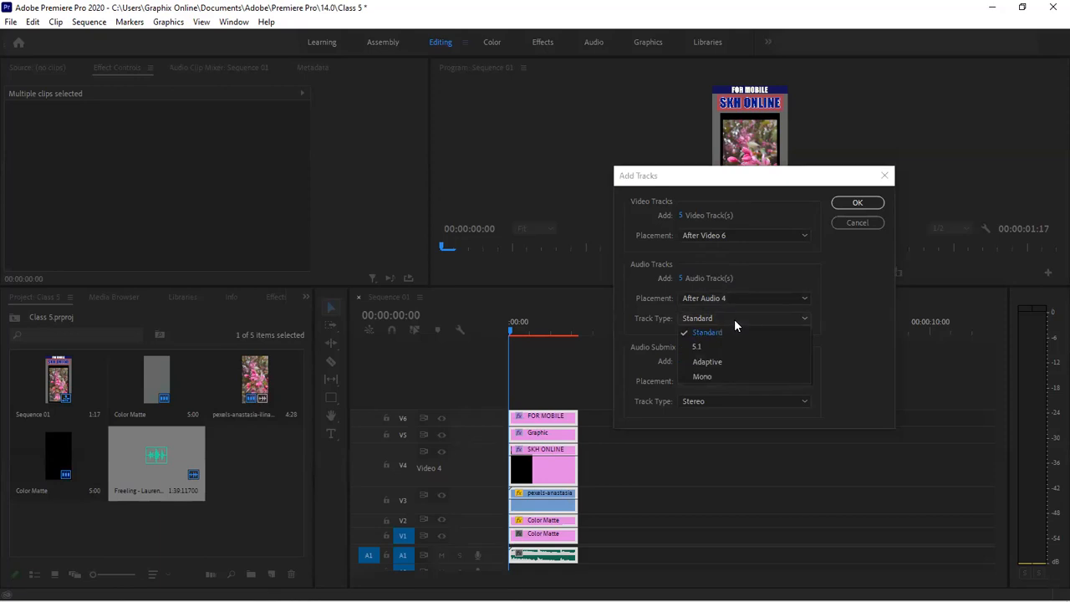
{"action": "left_click", "coordinate": [734, 319]}
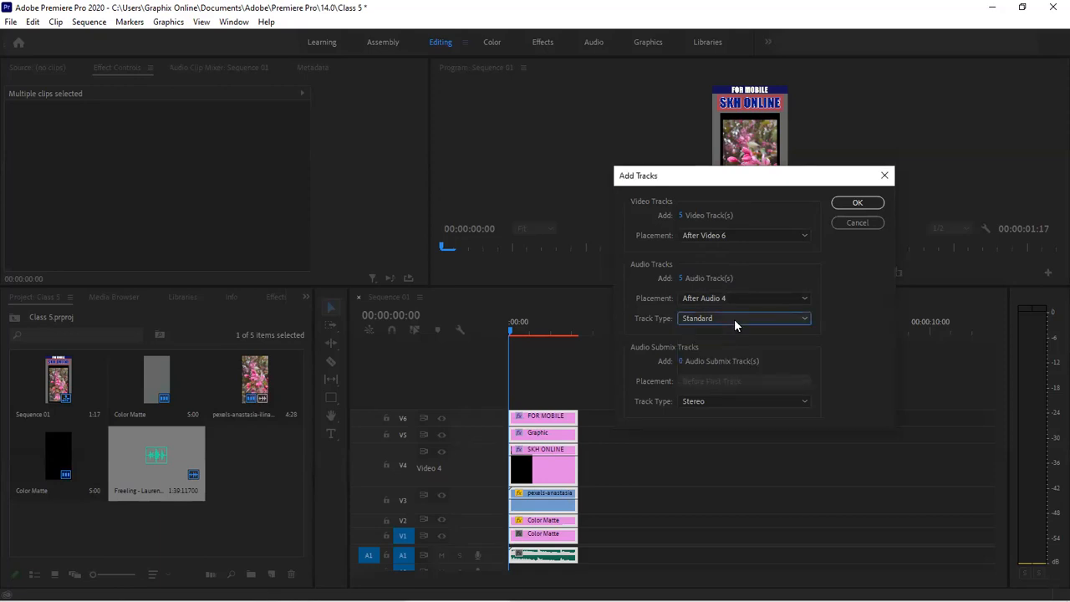
{"action": "left_click", "coordinate": [708, 402]}
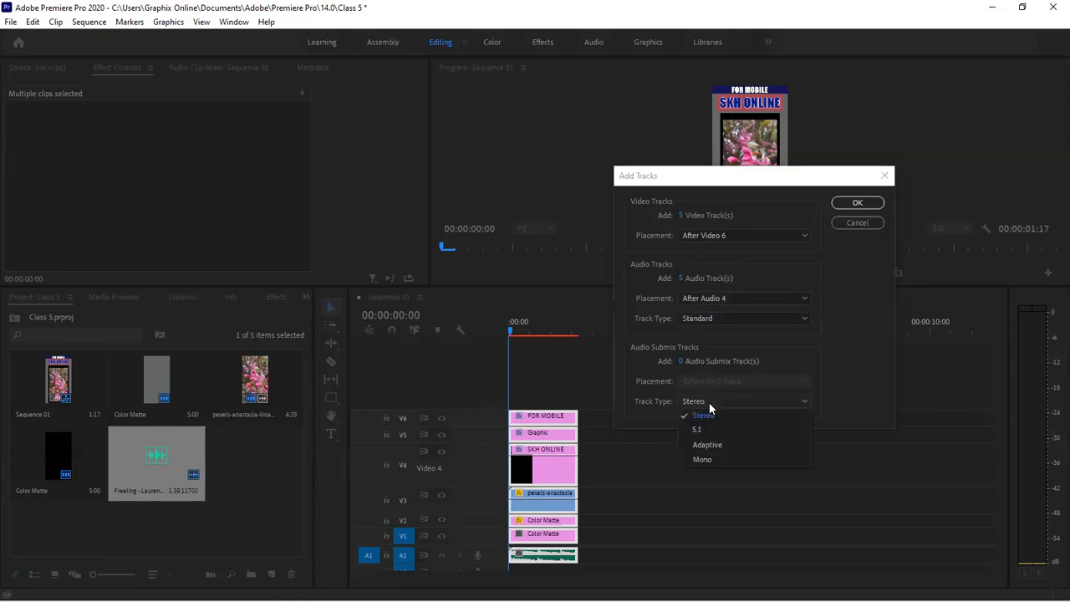
{"action": "left_click", "coordinate": [708, 403]}
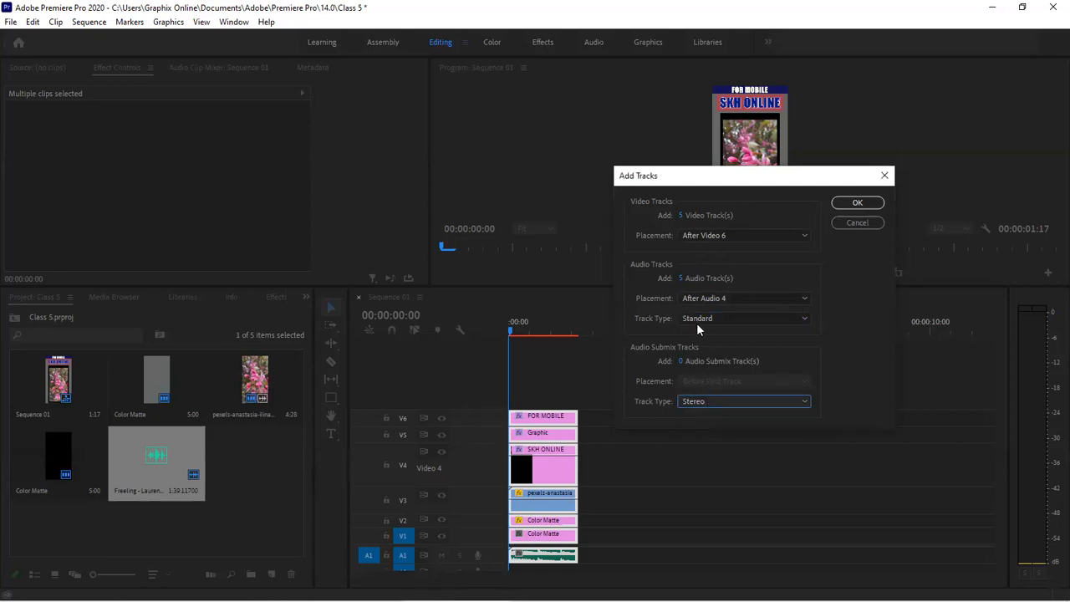
{"action": "left_click", "coordinate": [855, 203]}
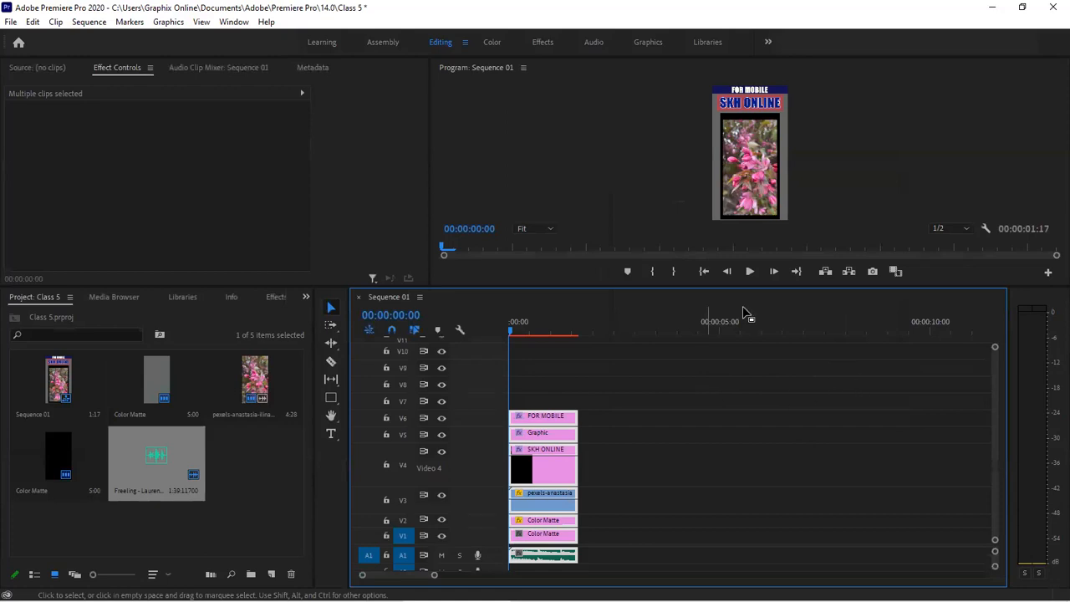
Enlarge the timeline panel and its audio area to examine the added video and audio tracks.
{"action": "left_click_drag", "start_coordinate": [732, 242], "coordinate": [732, 194]}
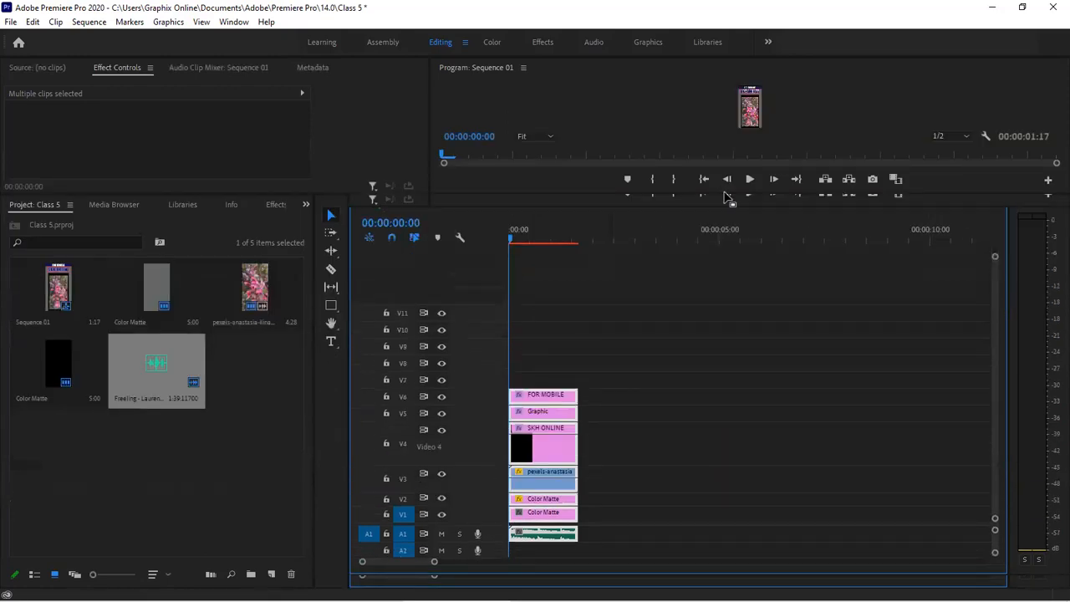
{"action": "left_click", "coordinate": [522, 345]}
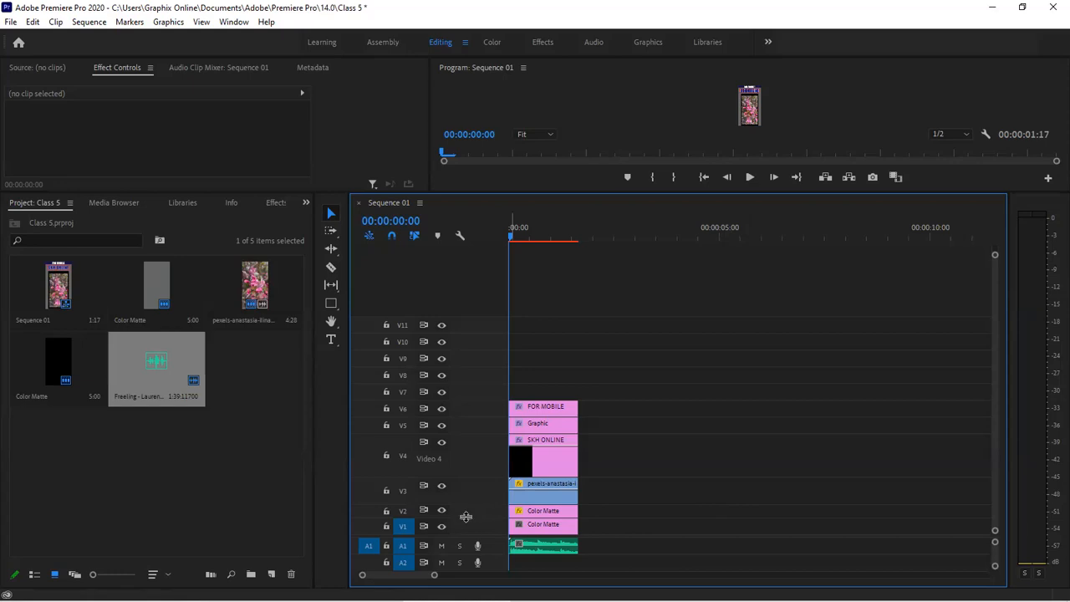
{"action": "left_click_drag", "start_coordinate": [465, 492], "coordinate": [461, 459]}
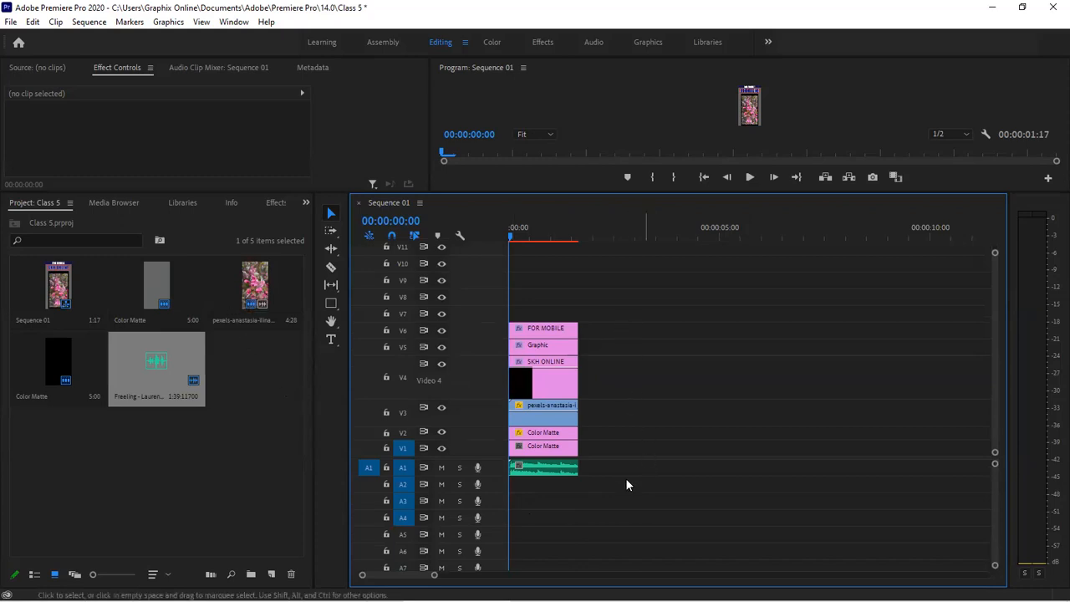
{"action": "key", "text": "minus"}
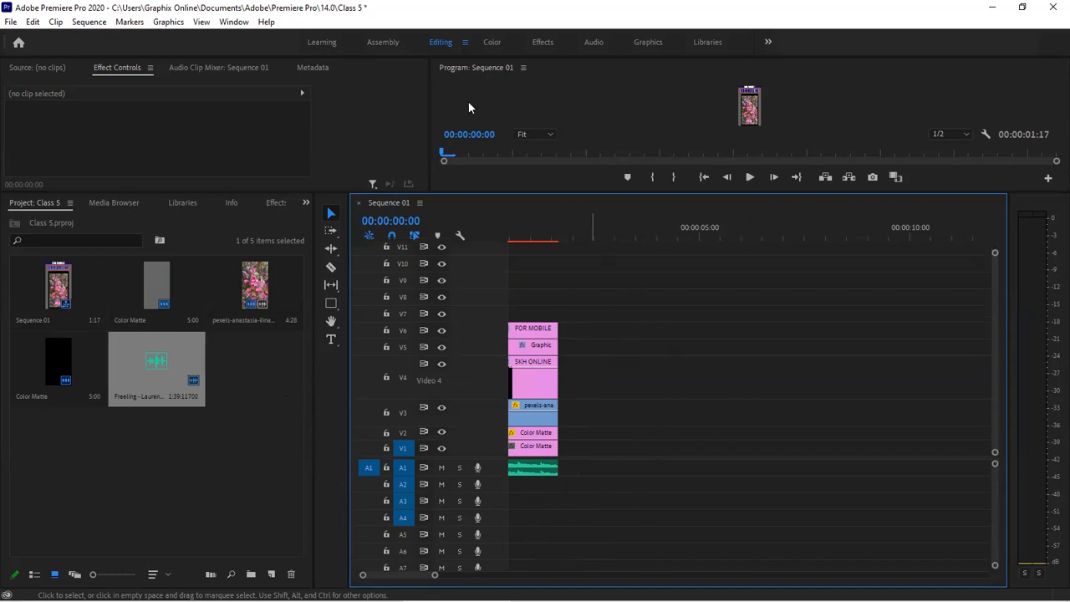
Reset the Editing workspace to its saved layout.
{"action": "left_click", "coordinate": [466, 42]}
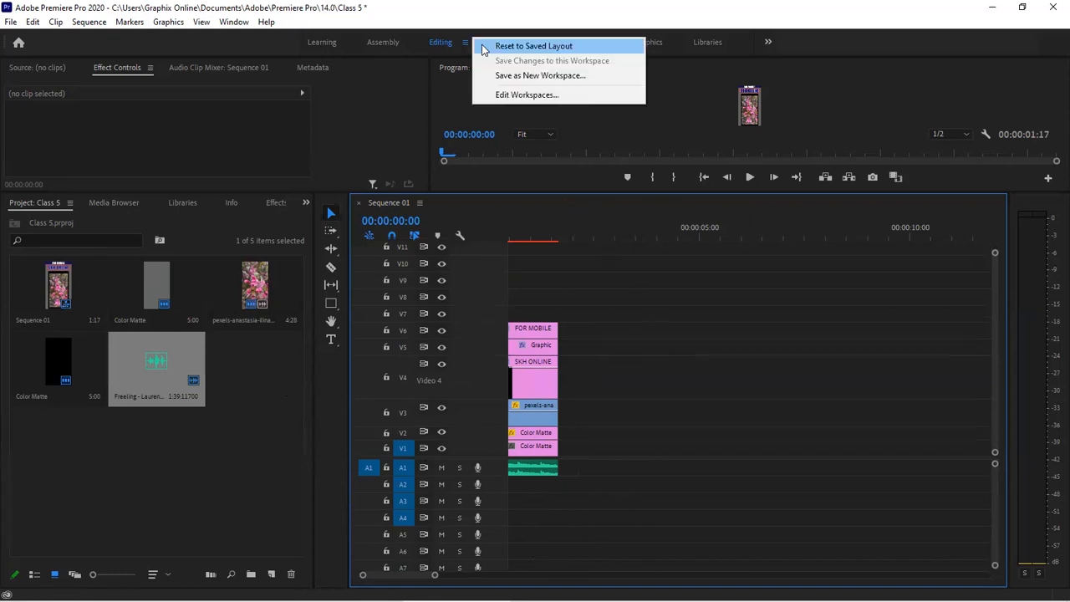
{"action": "left_click", "coordinate": [482, 46]}
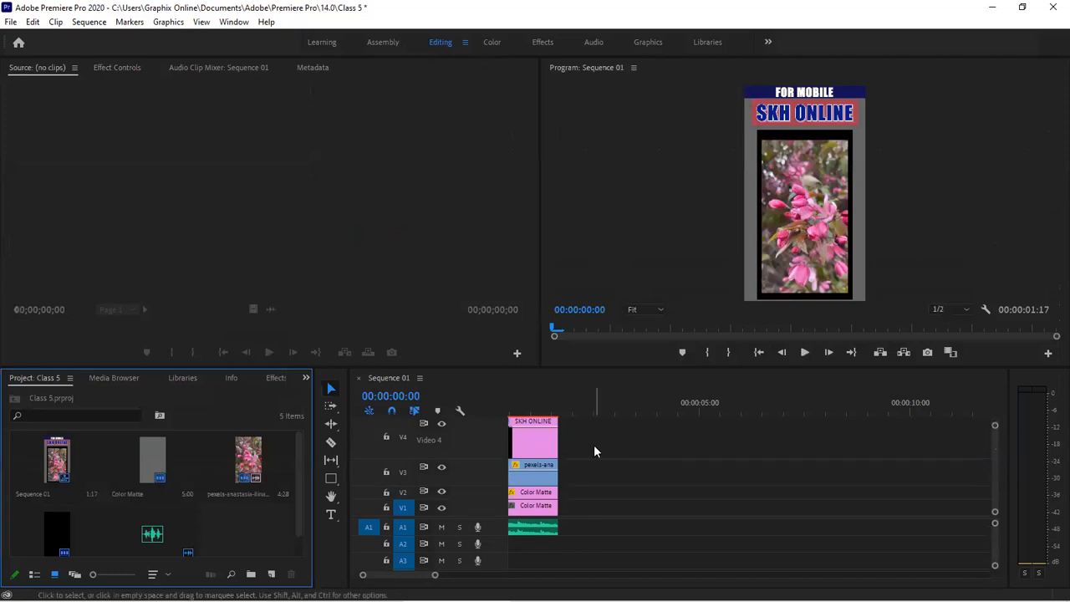
Delete all empty video tracks and all empty audio tracks from Sequence 01.
{"action": "right_click", "coordinate": [488, 443]}
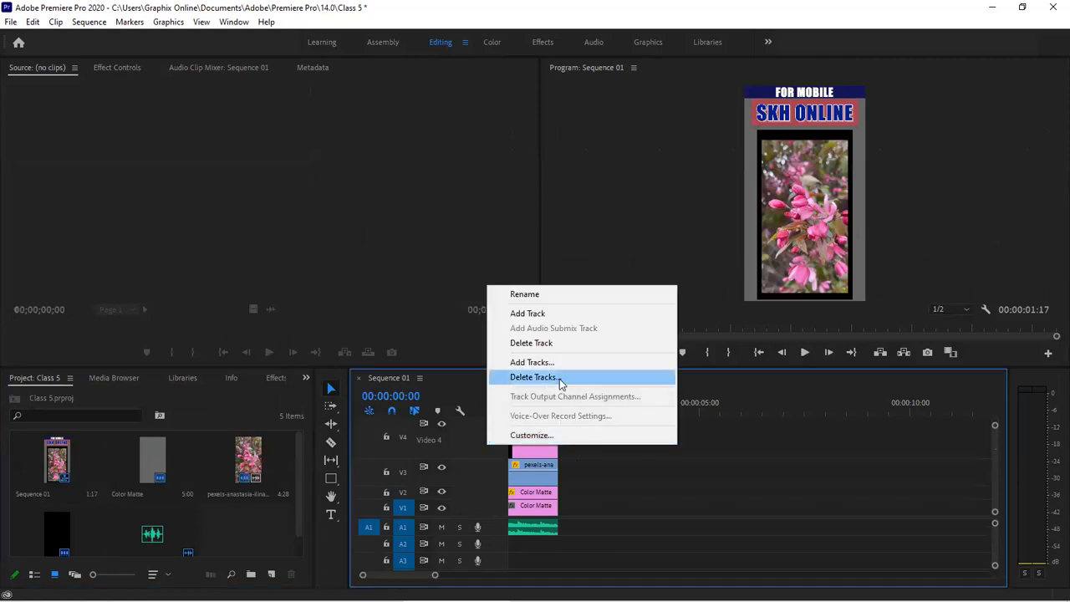
{"action": "left_click", "coordinate": [558, 379]}
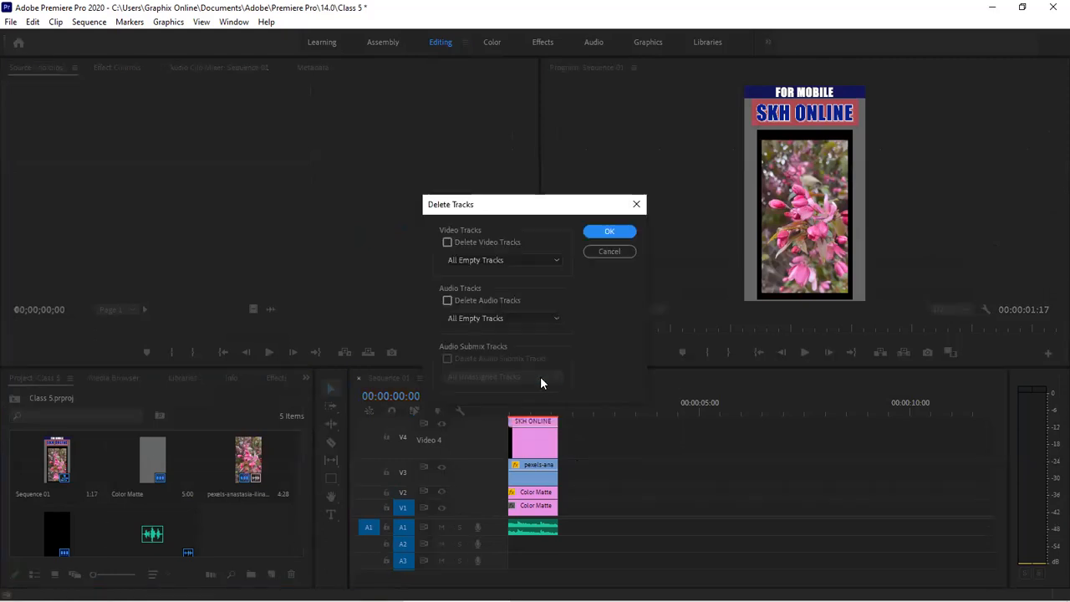
{"action": "left_click", "coordinate": [472, 240]}
{"action": "key", "text": "space"}
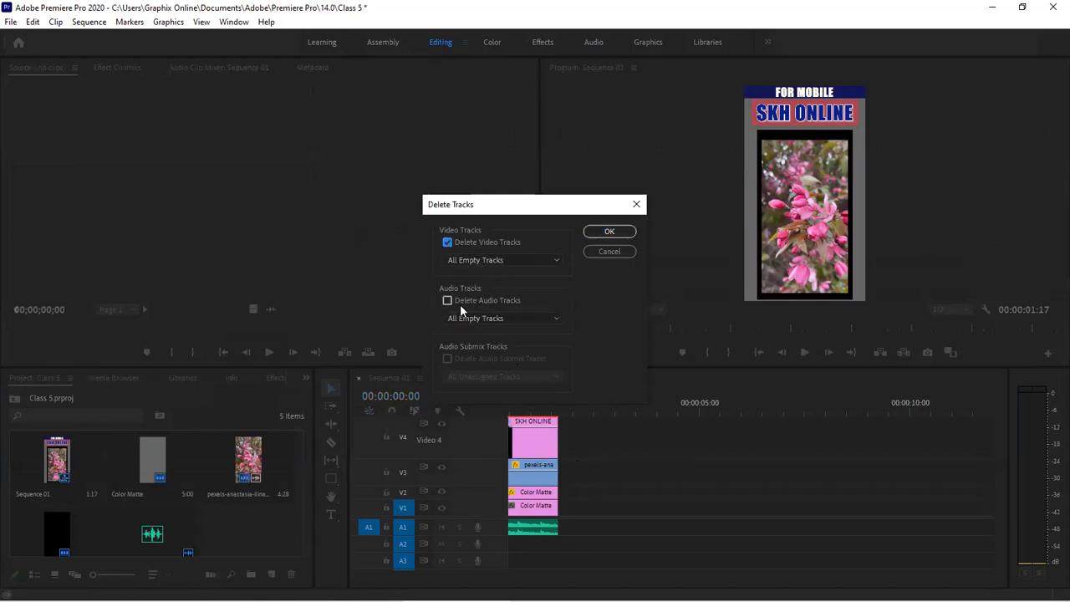
{"action": "left_click", "coordinate": [492, 303]}
{"action": "left_click", "coordinate": [527, 260]}
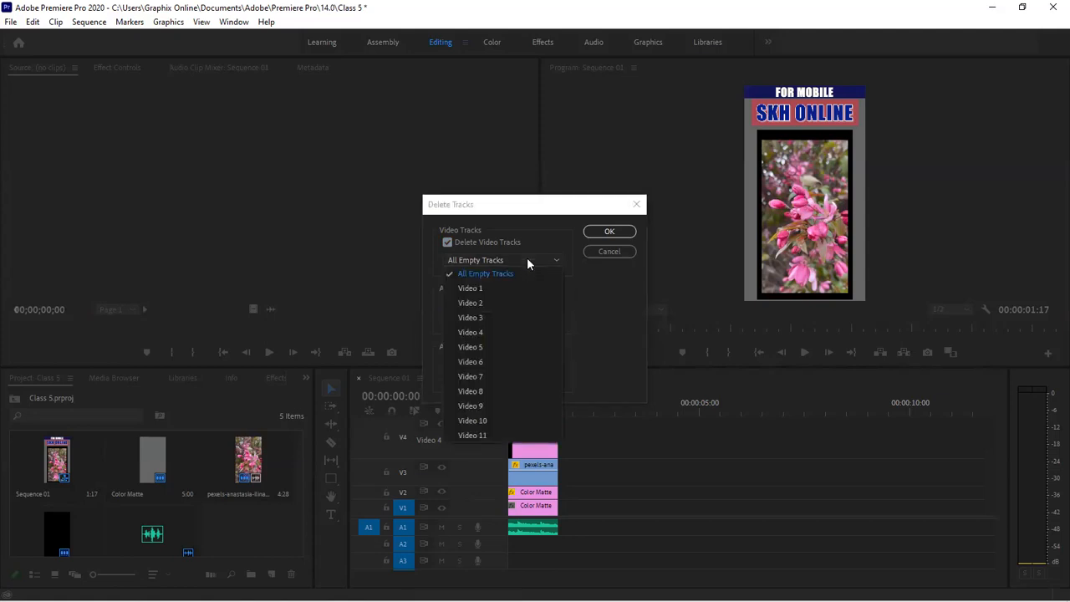
{"action": "left_click", "coordinate": [526, 260]}
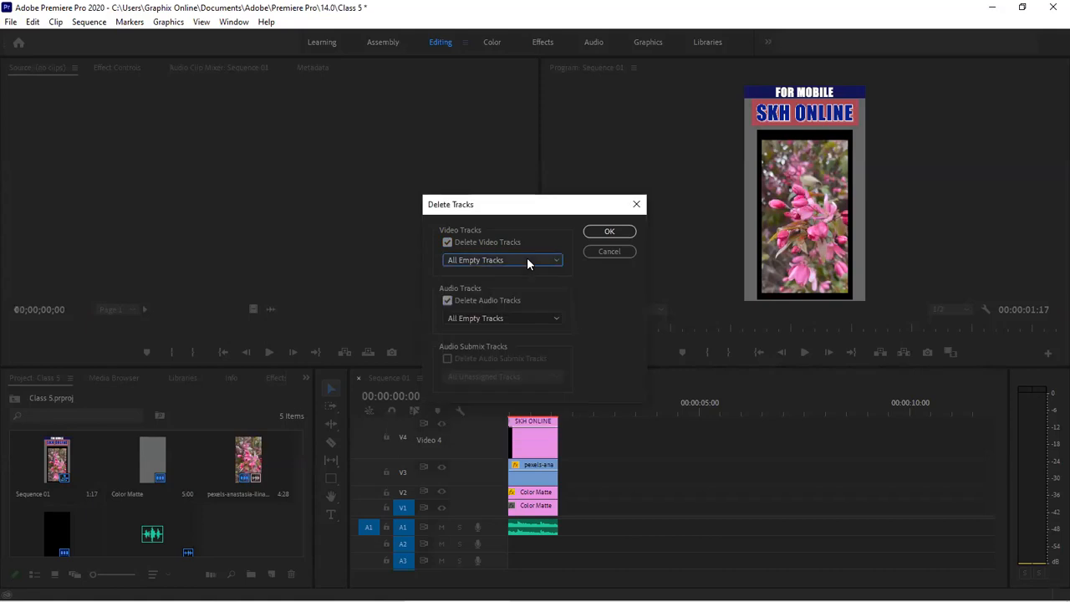
{"action": "left_click", "coordinate": [609, 231]}
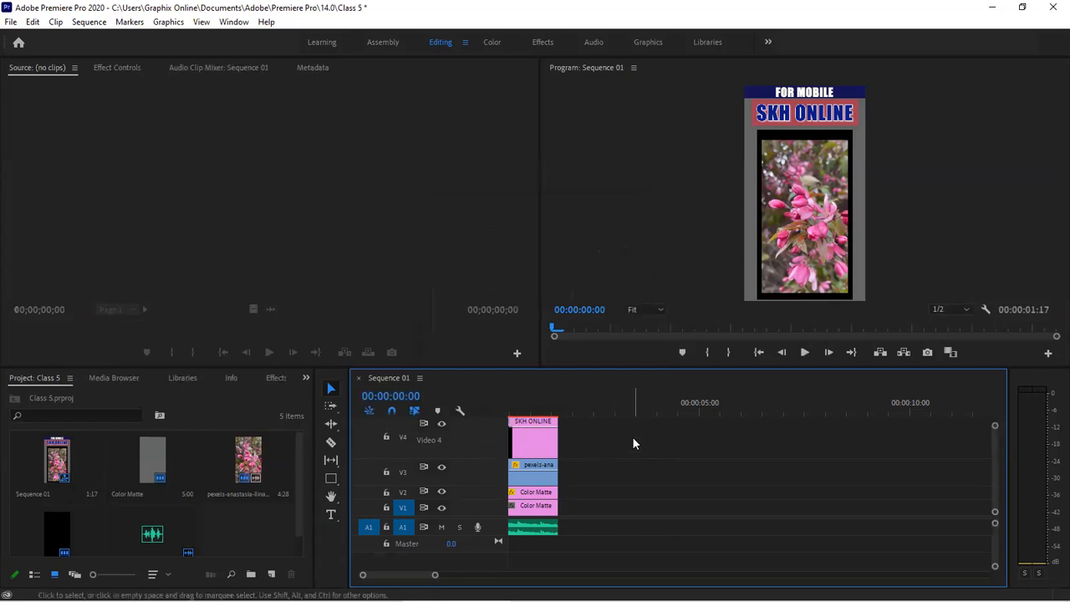
Delete all clips from Sequence 01 and remove every item, including the sequence, from the project.
{"action": "left_click_drag", "start_coordinate": [634, 438], "coordinate": [546, 523]}
{"action": "key", "text": "Delete"}
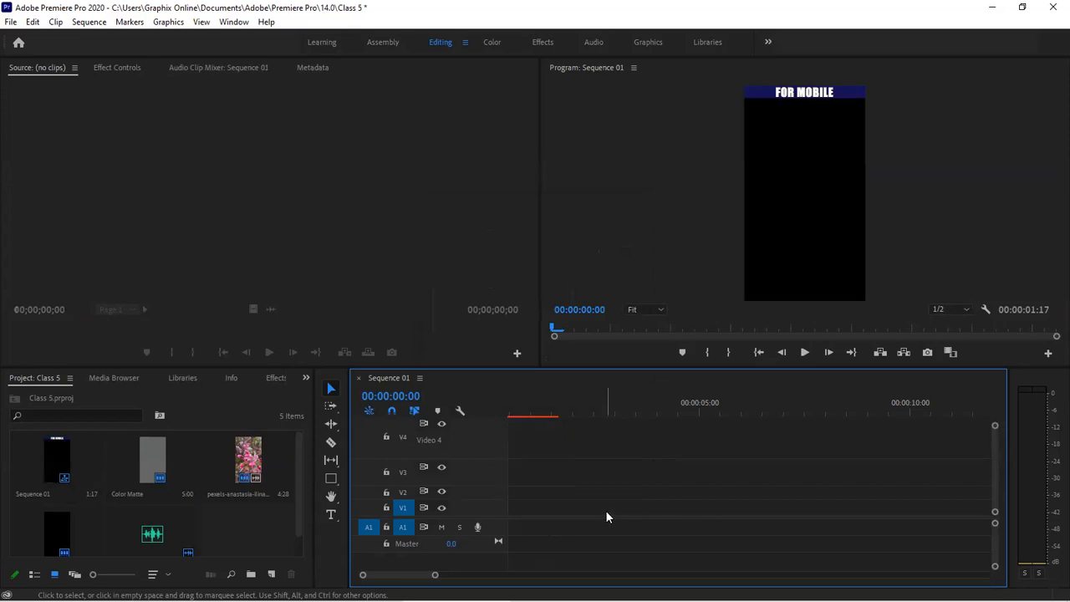
{"action": "left_click", "coordinate": [261, 528]}
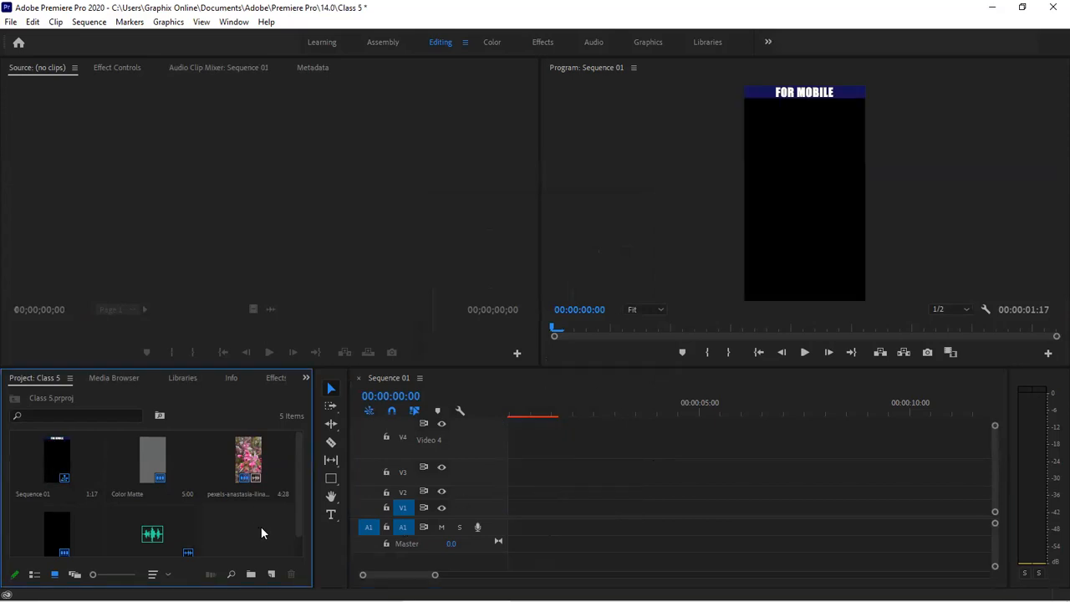
{"action": "key", "text": "ctrl+a"}
{"action": "key", "text": "Delete"}
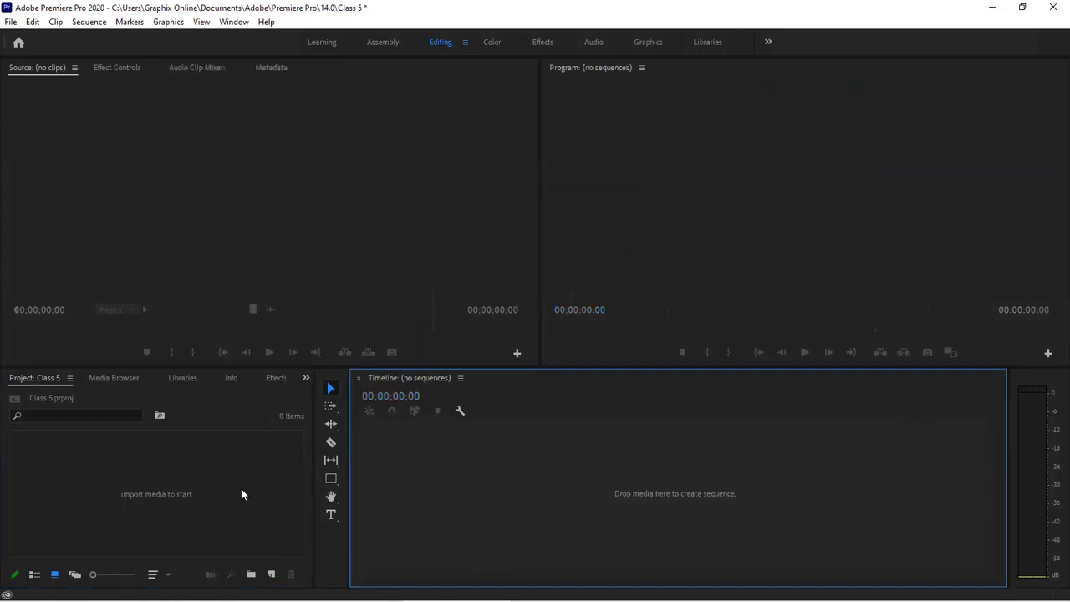
Import the Office - 39890 video from the pp > videos folder and create a new sequence from it.
{"action": "double_click", "coordinate": [242, 494]}
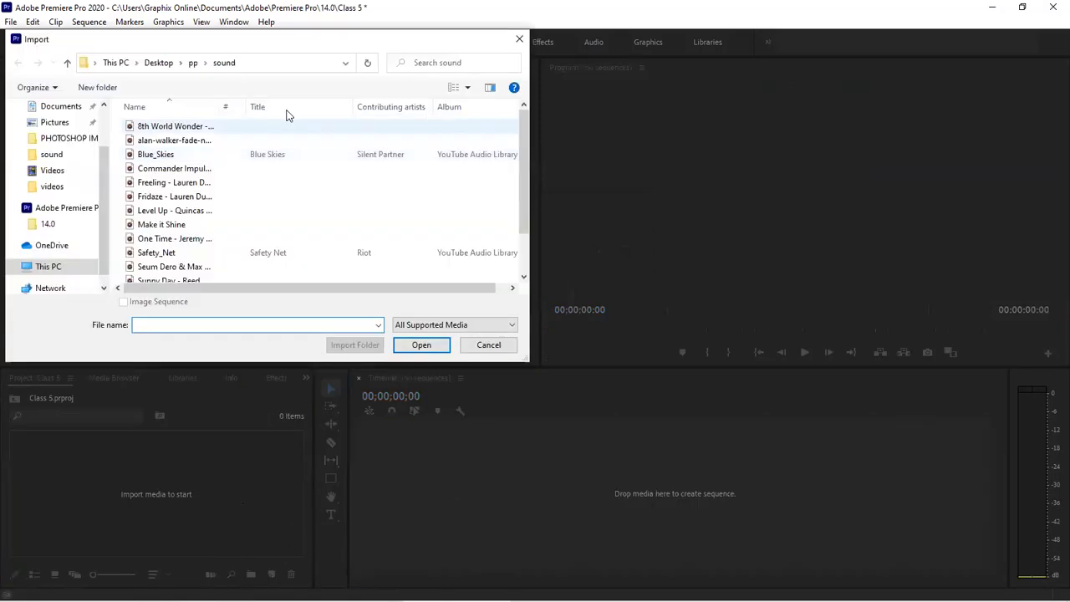
{"action": "left_click", "coordinate": [193, 62]}
{"action": "double_click", "coordinate": [380, 167]}
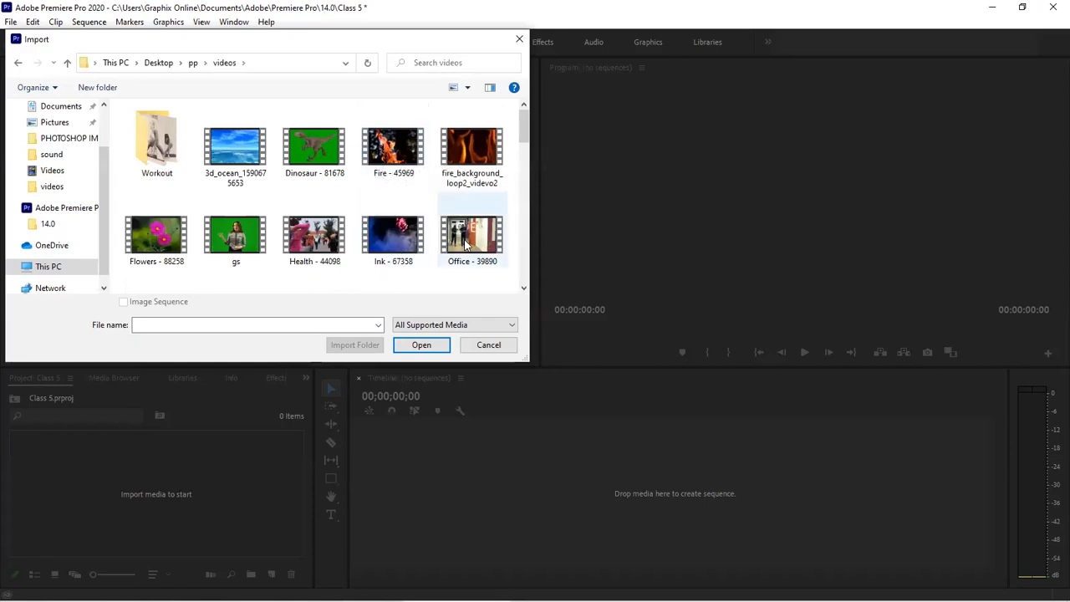
{"action": "scroll", "coordinate": [456, 234], "scroll_direction": "down", "scroll_amount": 6}
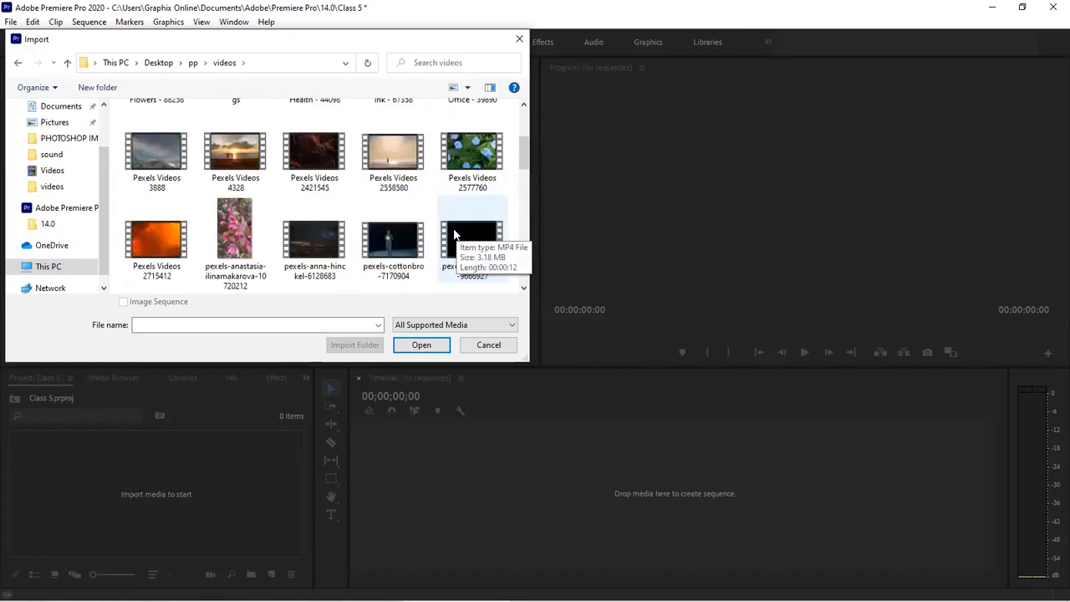
{"action": "scroll", "coordinate": [452, 234], "scroll_direction": "down", "scroll_amount": 5}
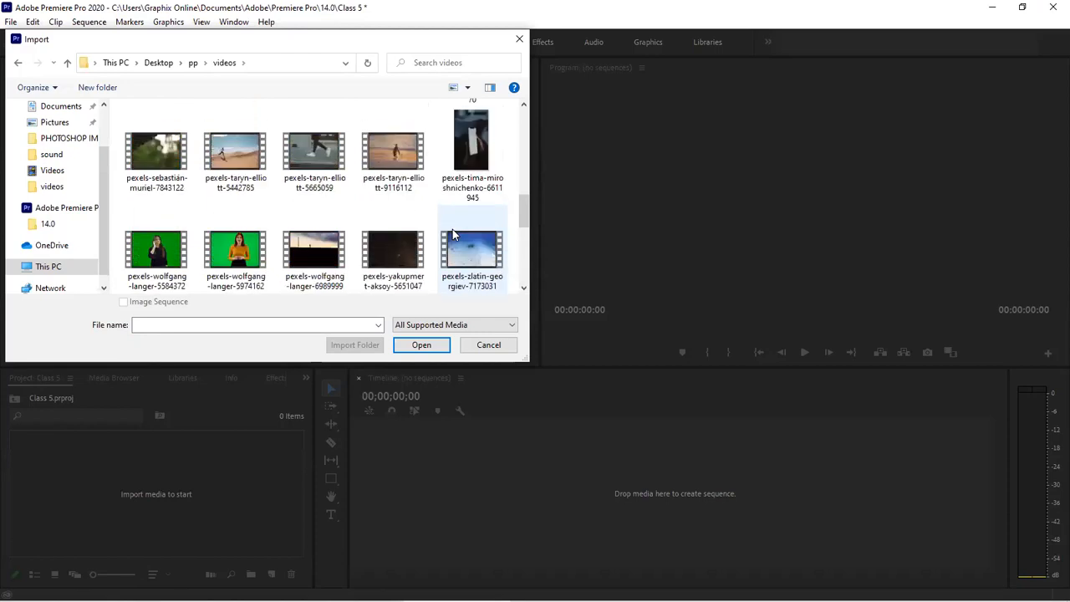
{"action": "scroll", "coordinate": [452, 229], "scroll_direction": "up", "scroll_amount": 6}
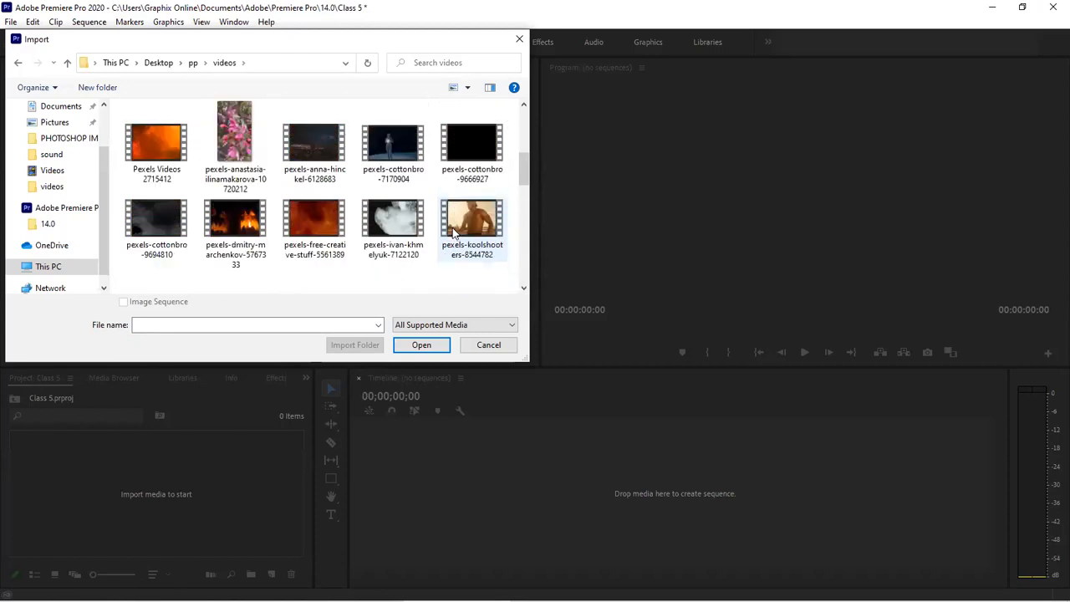
{"action": "scroll", "coordinate": [452, 234], "scroll_direction": "up", "scroll_amount": 1}
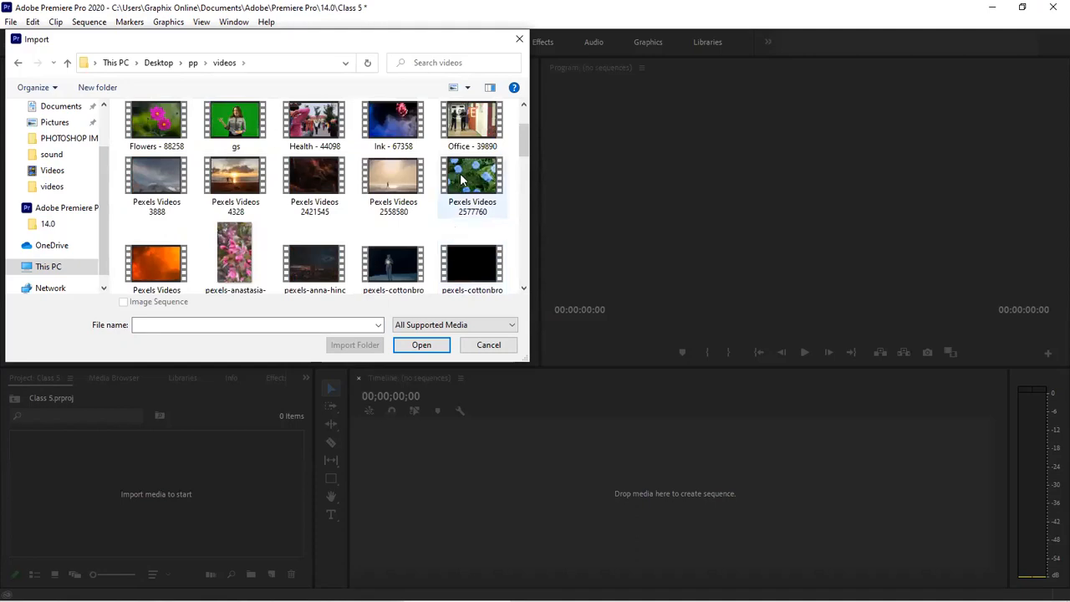
{"action": "left_click", "coordinate": [445, 125]}
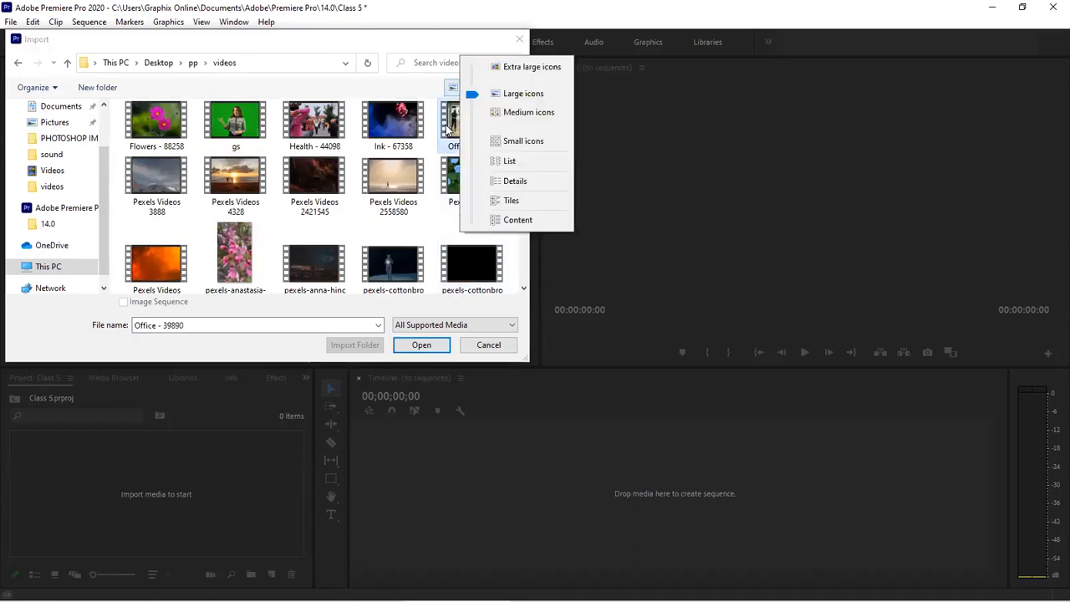
{"action": "double_click", "coordinate": [446, 125]}
{"action": "left_click_drag", "start_coordinate": [153, 471], "coordinate": [481, 490]}
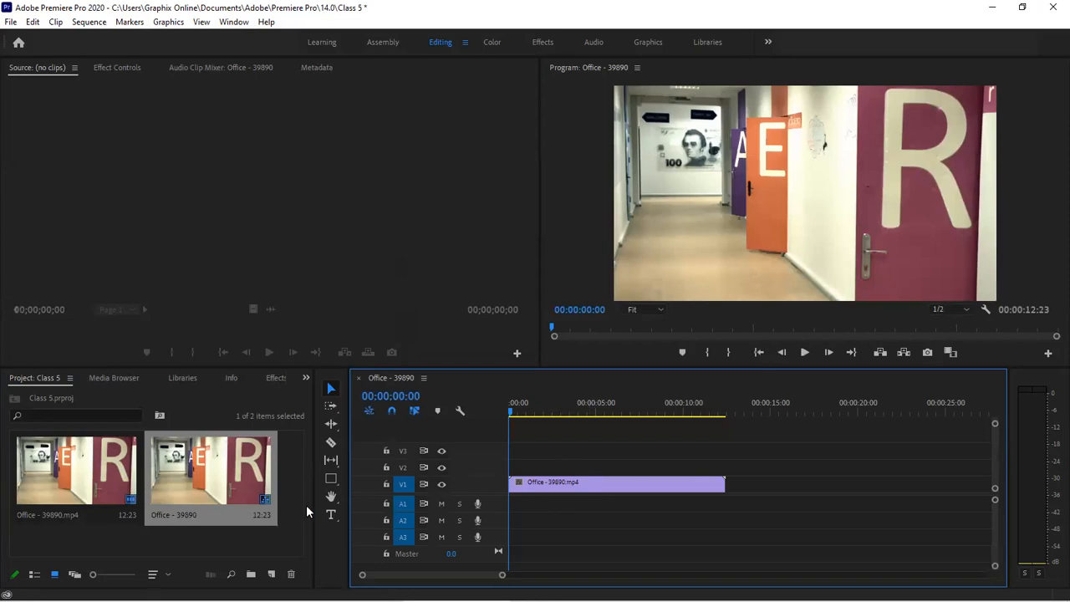
Import Pexels Videos 2577760 and place it on track V2 above the office clip, starting at about 5 seconds.
{"action": "double_click", "coordinate": [199, 539]}
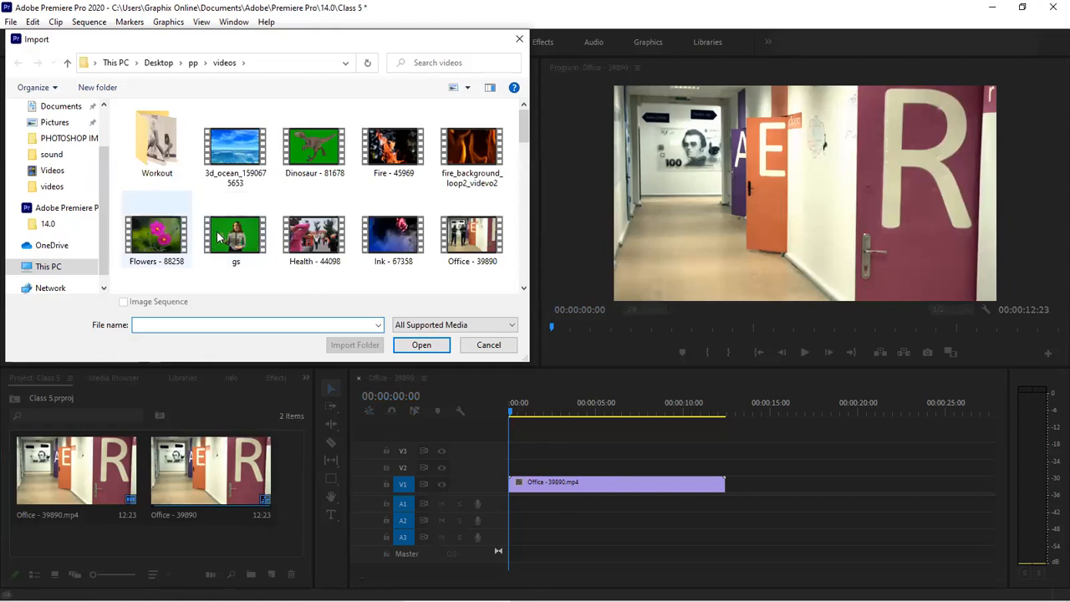
{"action": "scroll", "coordinate": [217, 239], "scroll_direction": "down", "scroll_amount": 2}
{"action": "left_click", "coordinate": [472, 154]}
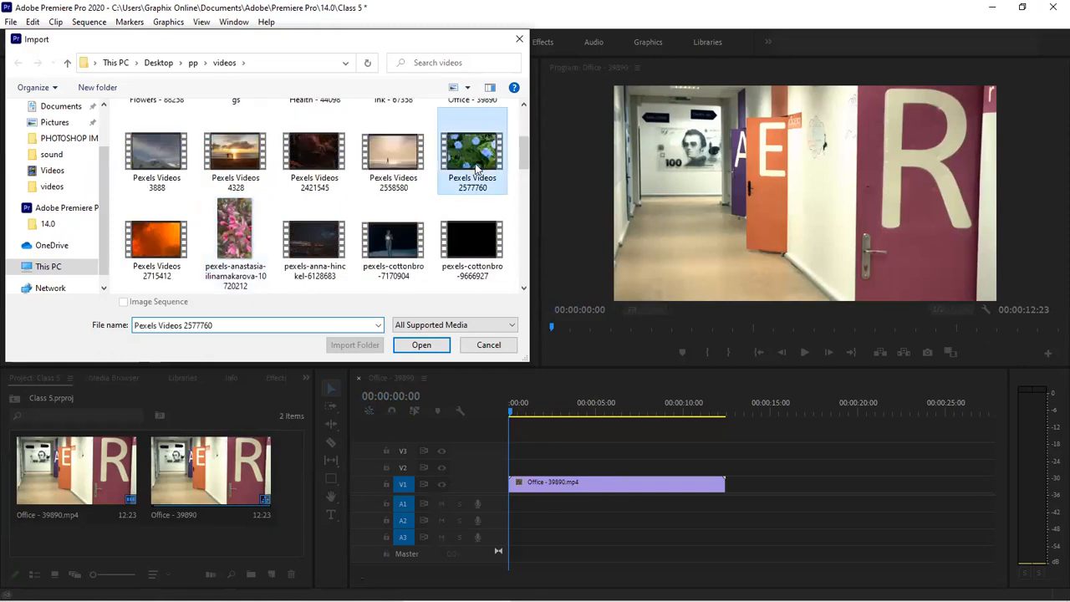
{"action": "key", "text": "Return"}
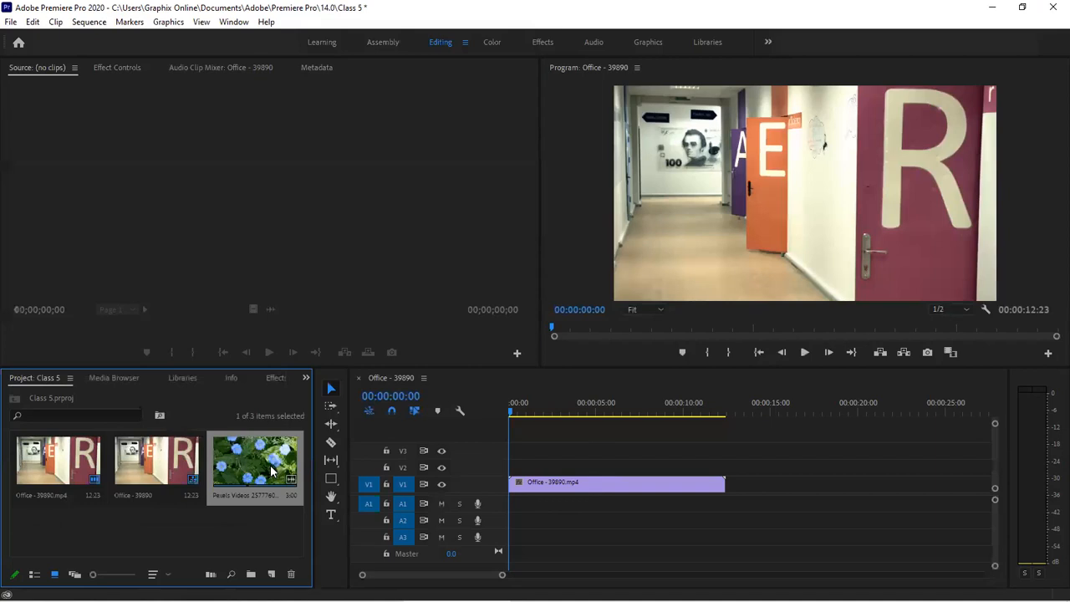
{"action": "left_click_drag", "start_coordinate": [599, 456], "coordinate": [640, 469]}
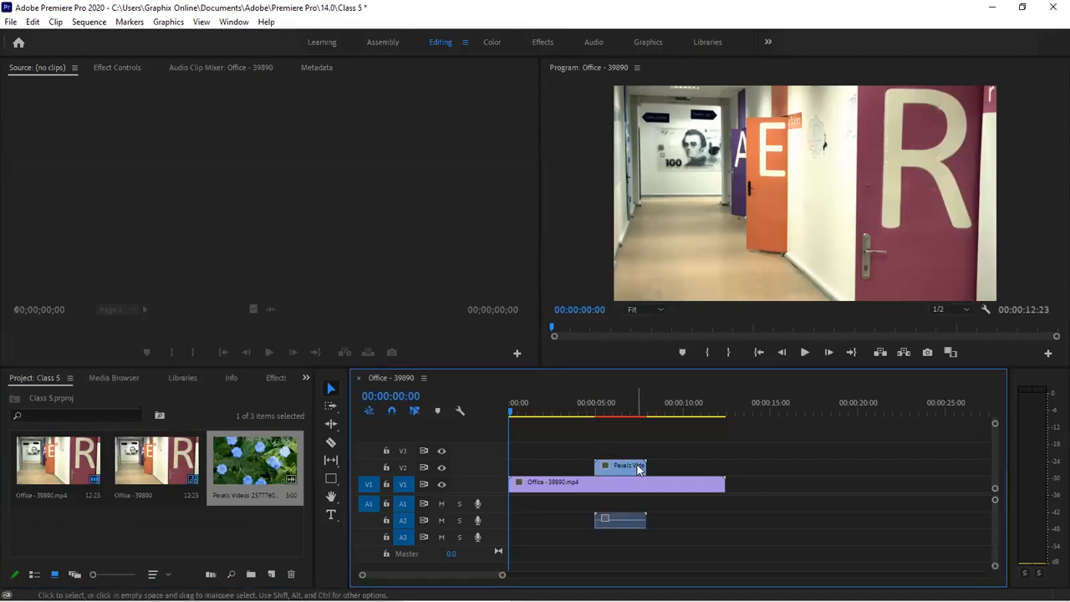
Render and play the sequence to preview the flower clip over the office clip, and return the playhead to before the overlap.
{"action": "key", "text": "Return"}
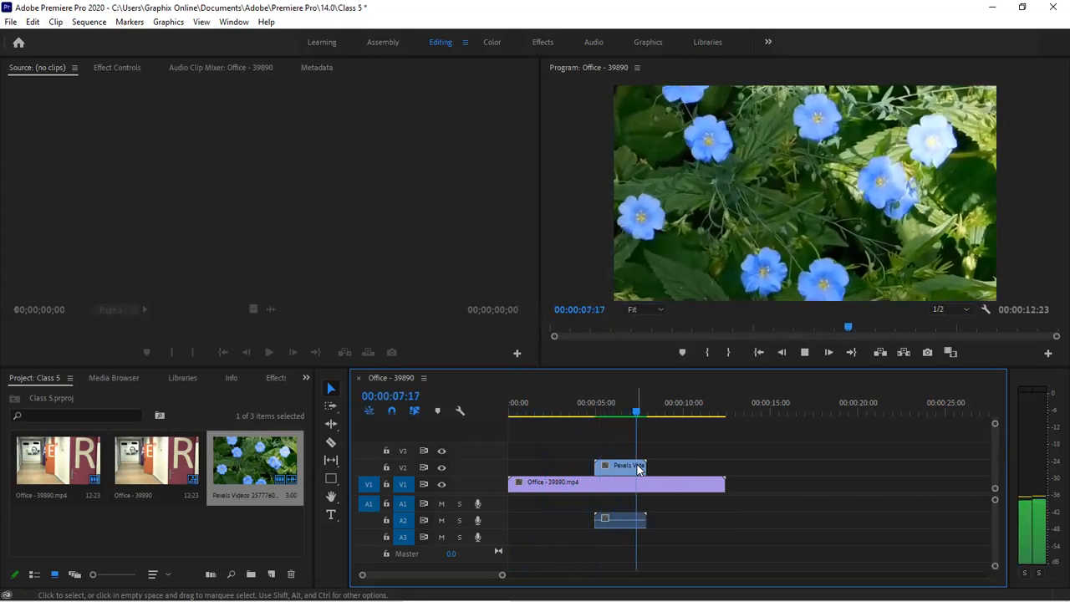
{"action": "key", "text": "space"}
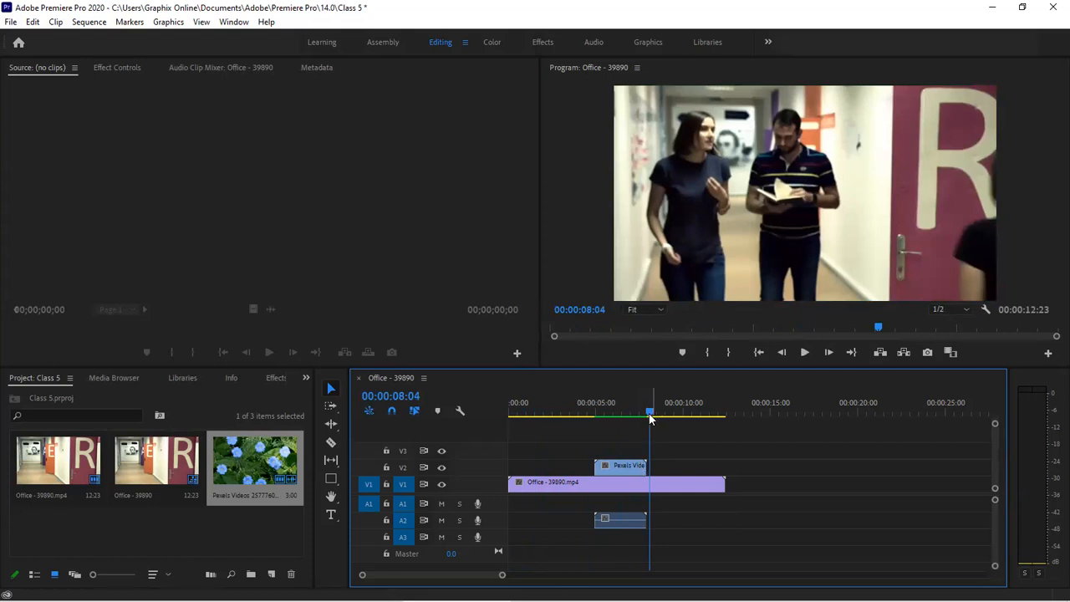
{"action": "left_click", "coordinate": [577, 413]}
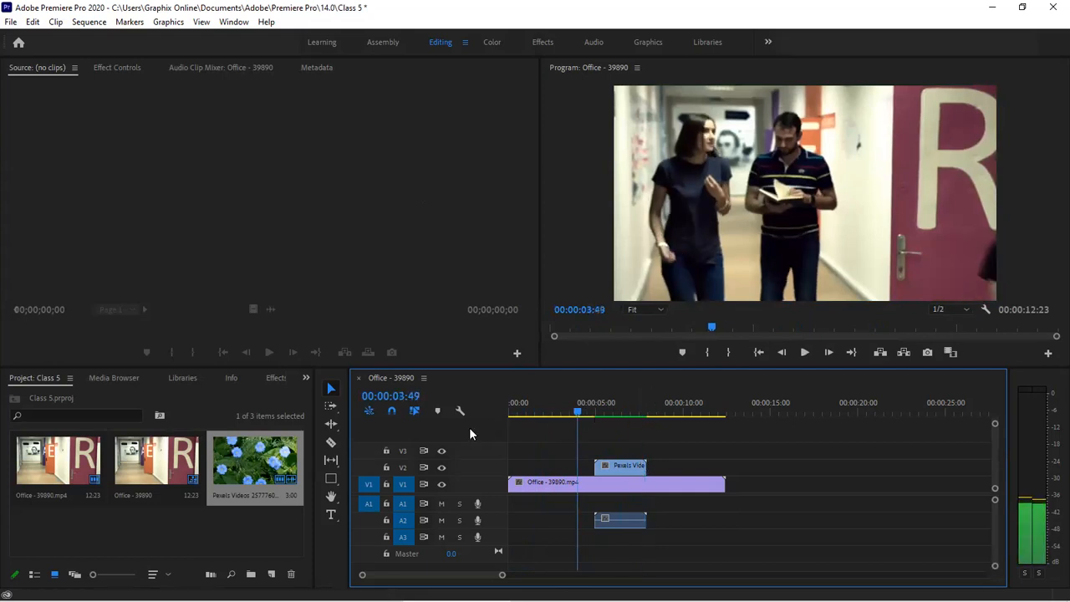
Activate the Track Select Forward Tool.
{"action": "left_click", "coordinate": [330, 407]}
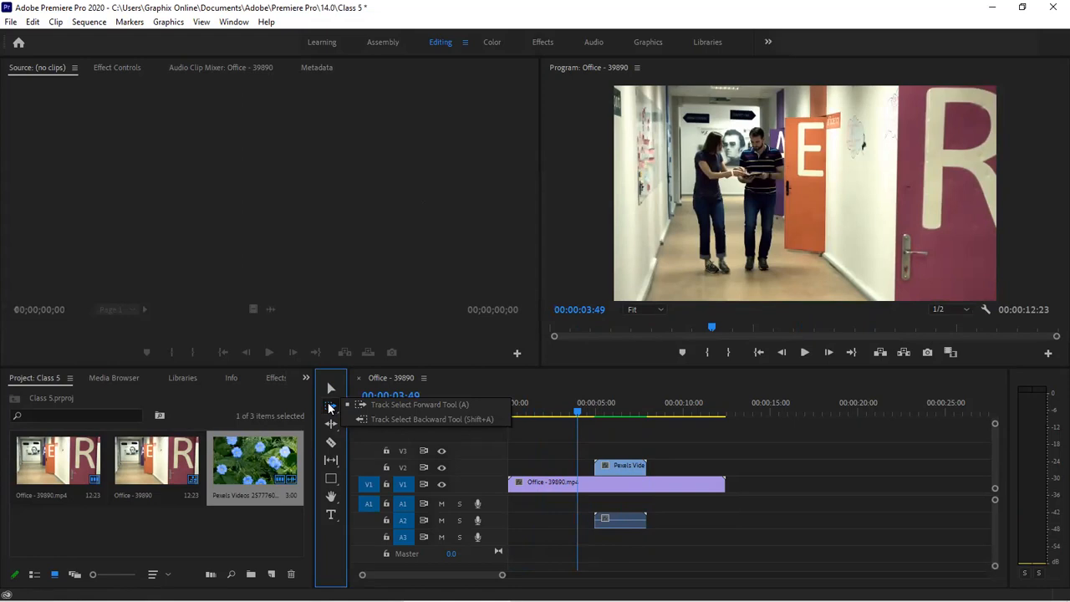
{"action": "left_click", "coordinate": [418, 404]}
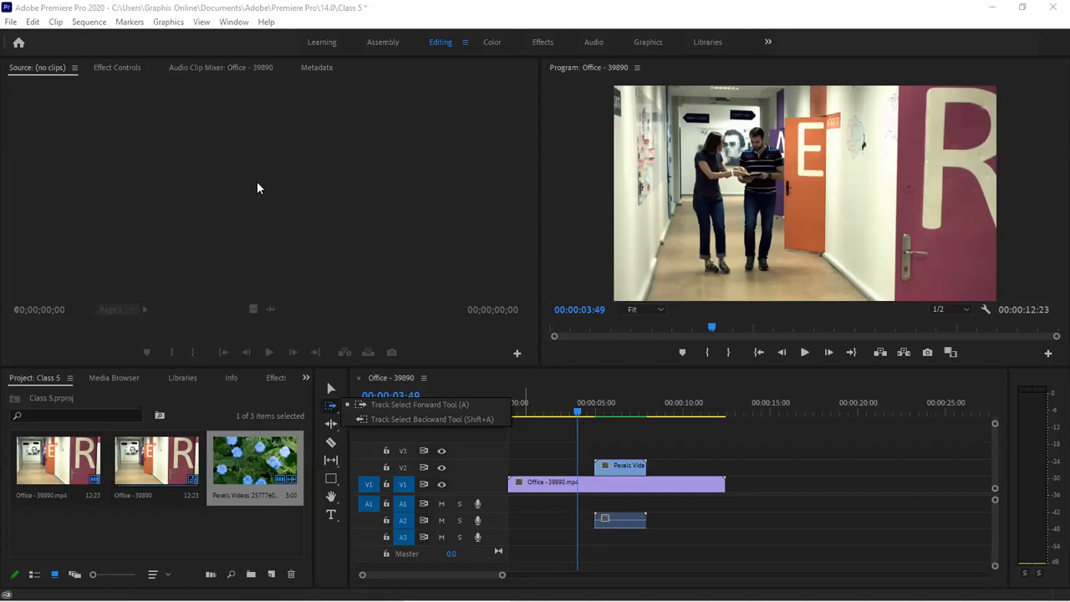
Import the fog, tiger and waterfall images from the images folder and place them back to back on V3, overlapping the flower clip's end.
{"action": "key", "text": "ctrl+i"}
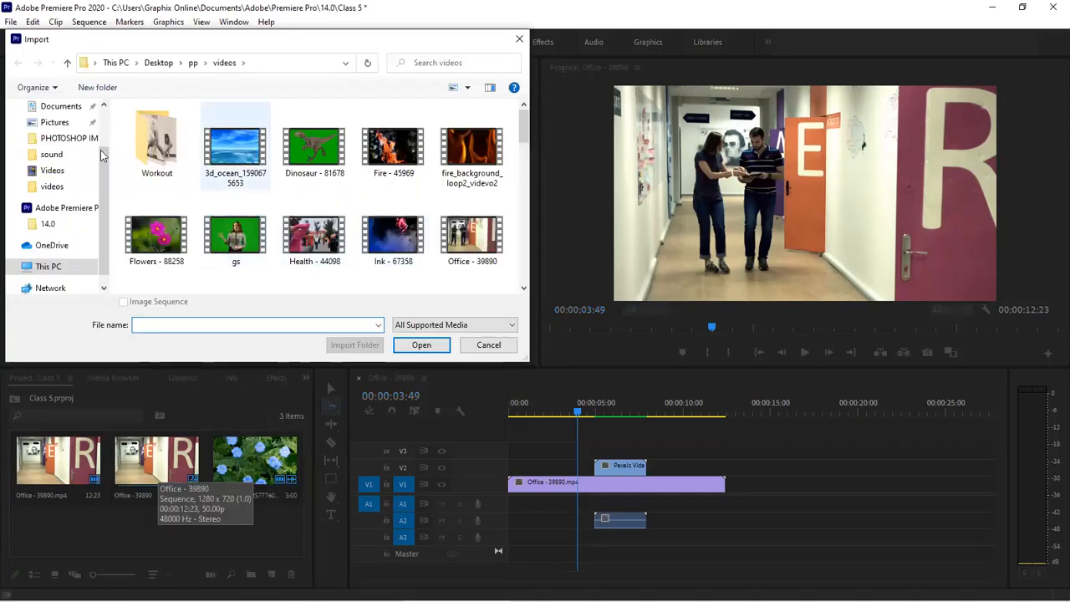
{"action": "left_click", "coordinate": [193, 63]}
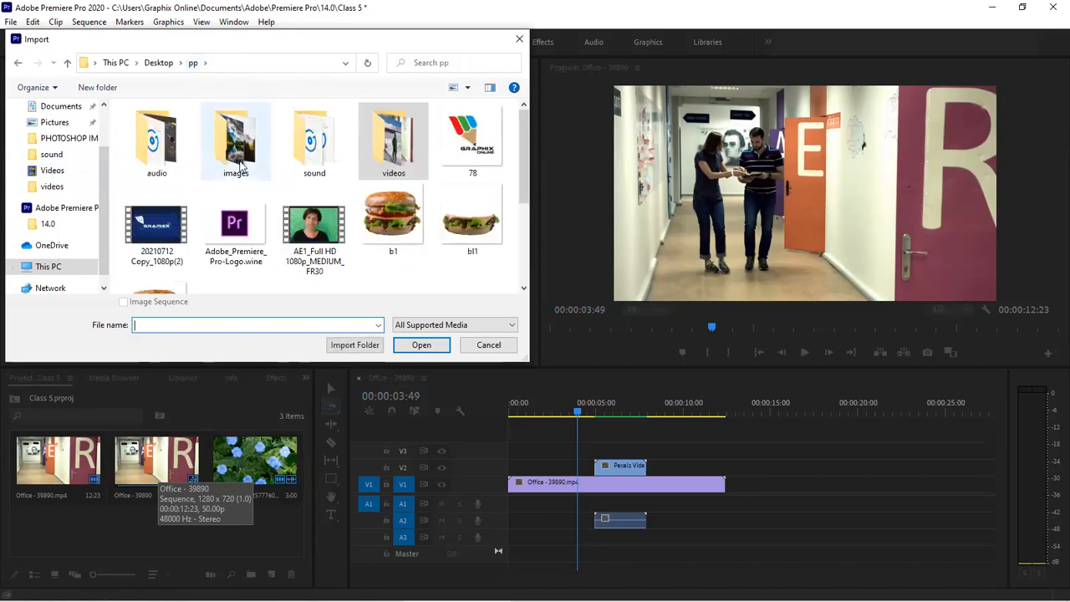
{"action": "double_click", "coordinate": [237, 147]}
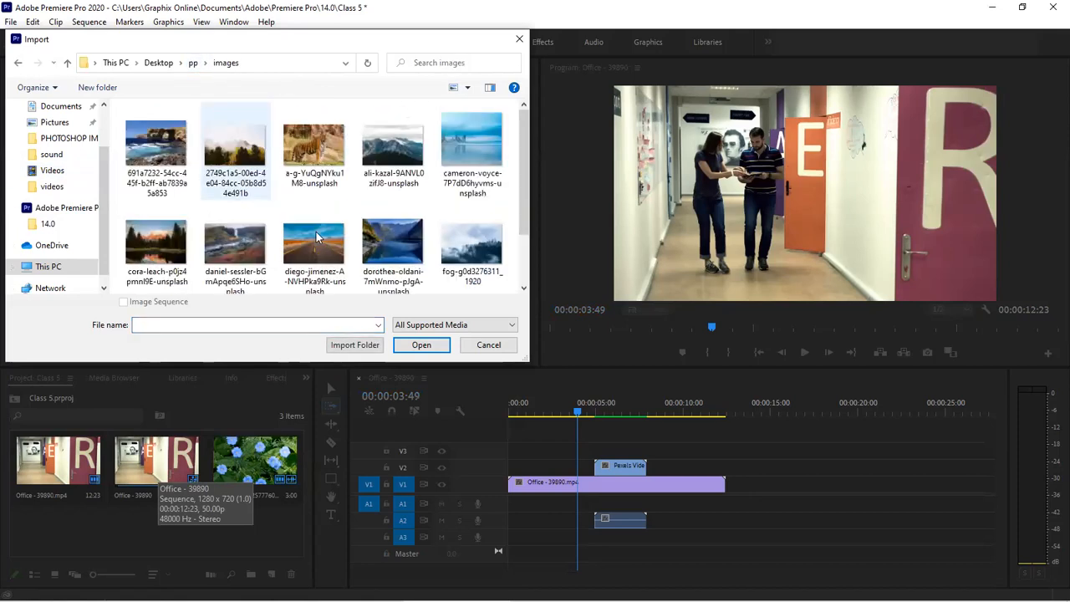
{"action": "left_click", "coordinate": [309, 157]}
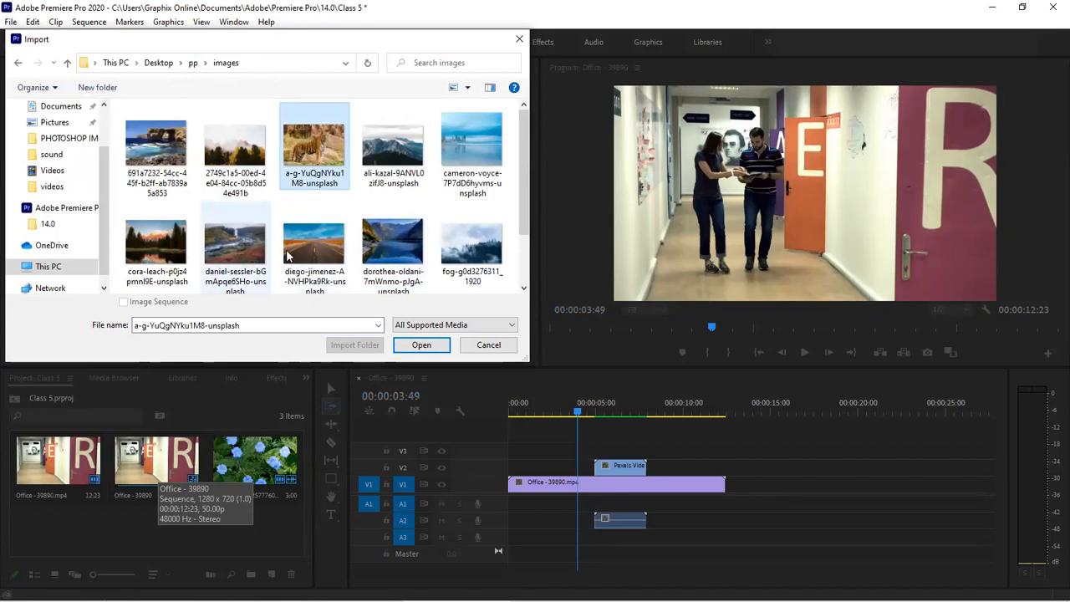
{"action": "left_click", "coordinate": [235, 244], "text": "ctrl"}
{"action": "left_click", "coordinate": [472, 239], "text": "ctrl"}
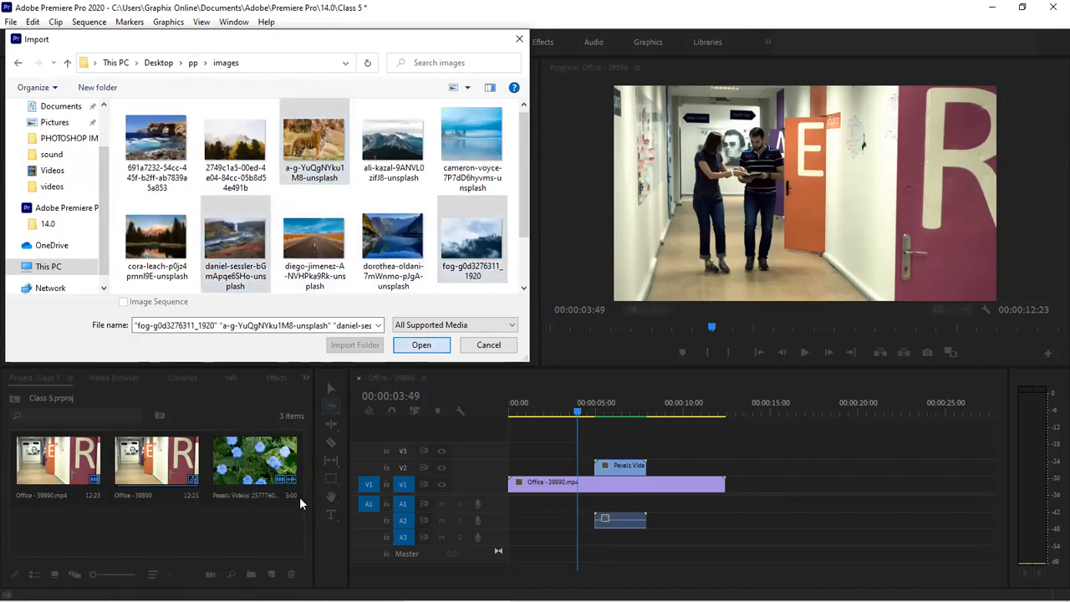
{"action": "key", "text": "Return"}
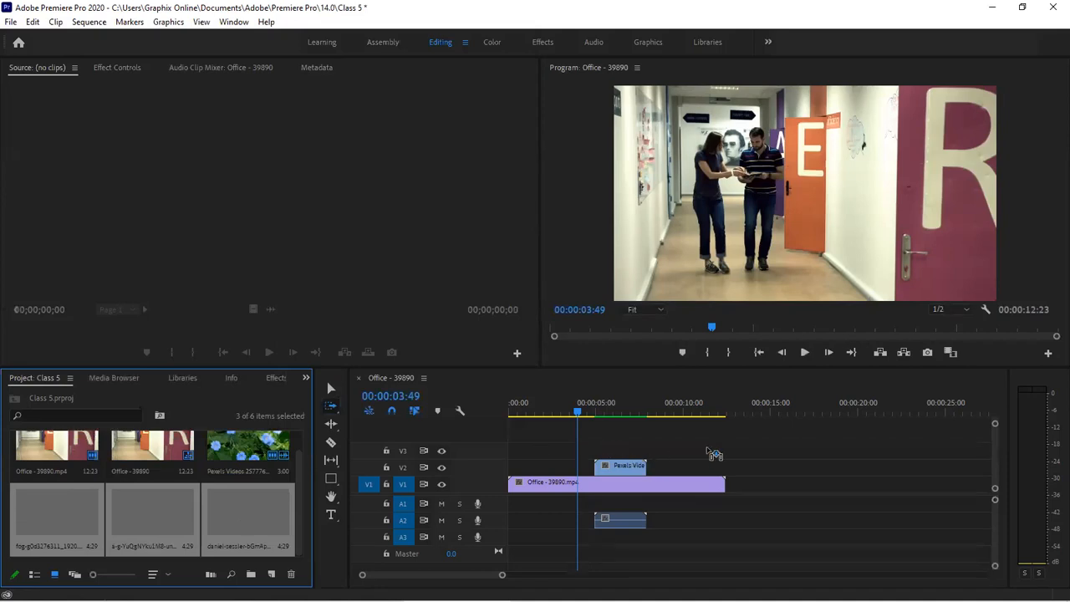
{"action": "left_click_drag", "start_coordinate": [751, 550], "coordinate": [749, 548]}
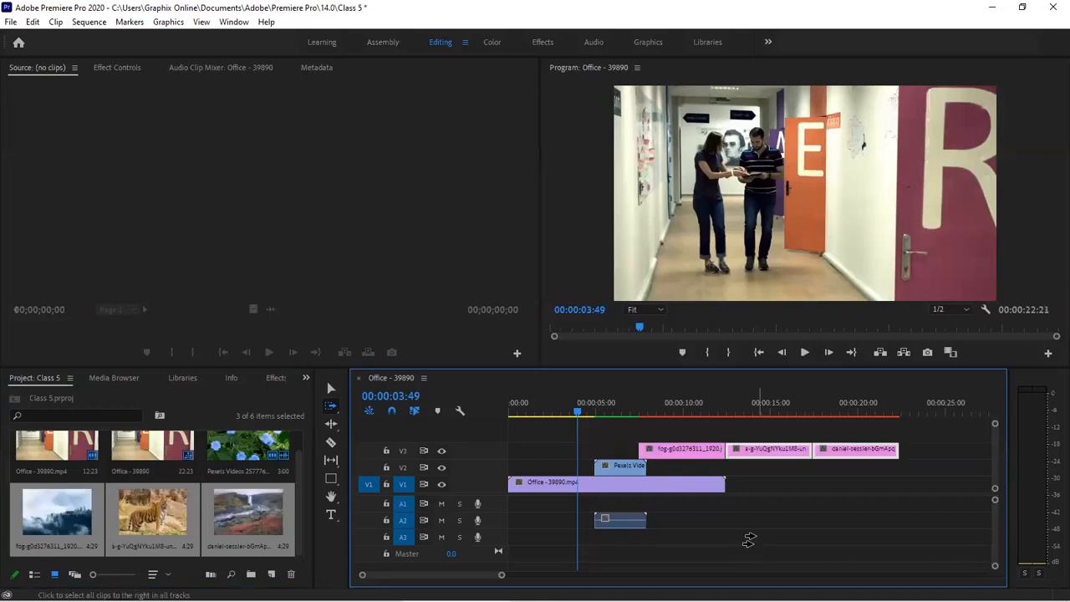
Return to the Selection tool, render the sequence with the added images, and play its beginning.
{"action": "key", "text": "v"}
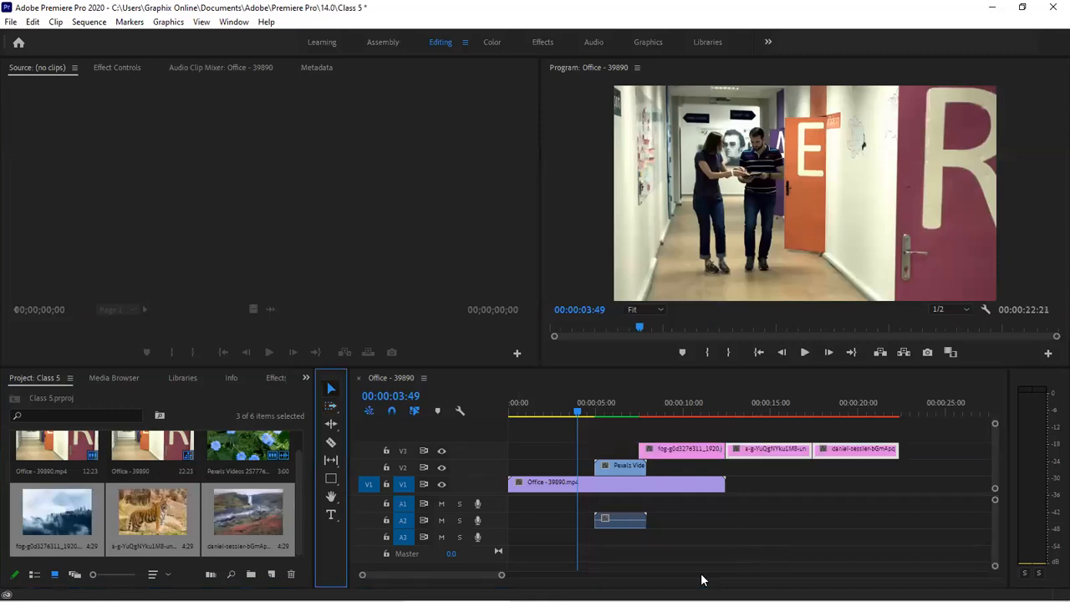
{"action": "left_click", "coordinate": [725, 547]}
{"action": "key", "text": "Return"}
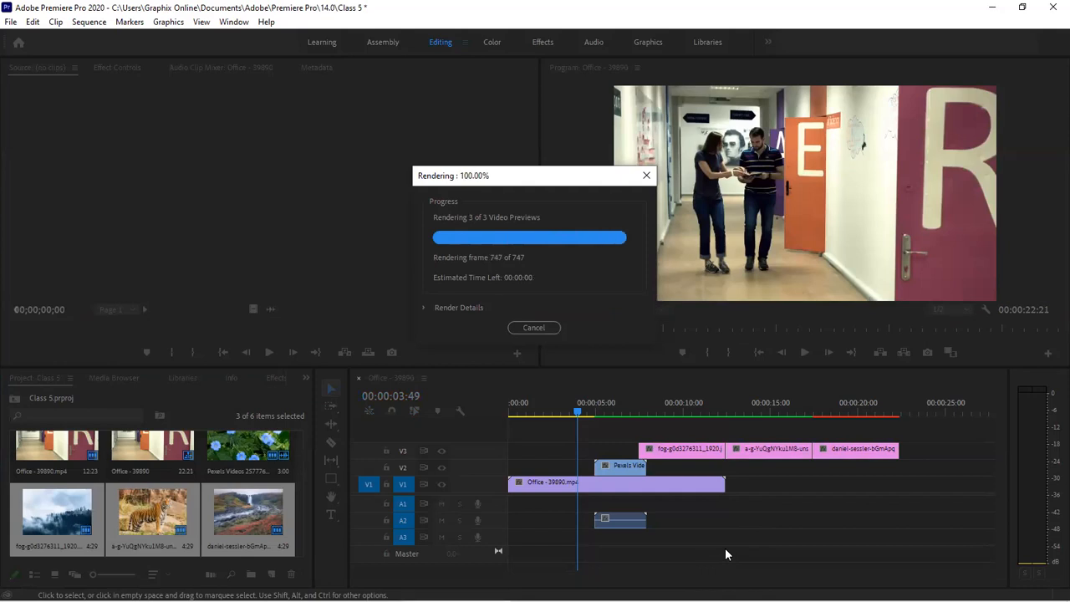
{"action": "key", "text": "space"}
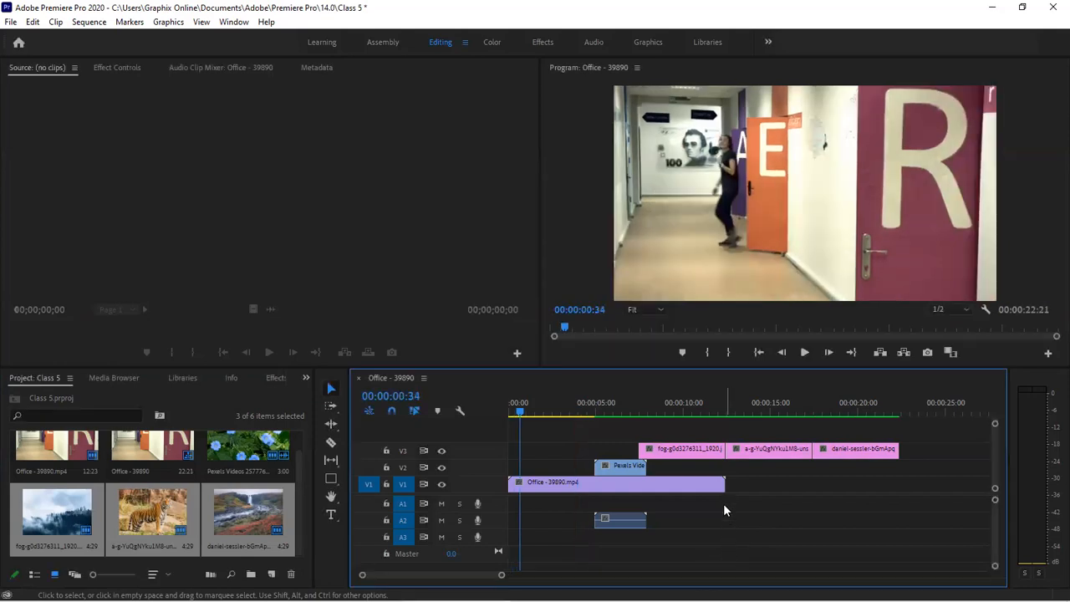
Select individual clips on tracks V3, V2 and V1 in turn, and finish by selecting all three image clips on V3 together.
{"action": "left_click", "coordinate": [711, 452]}
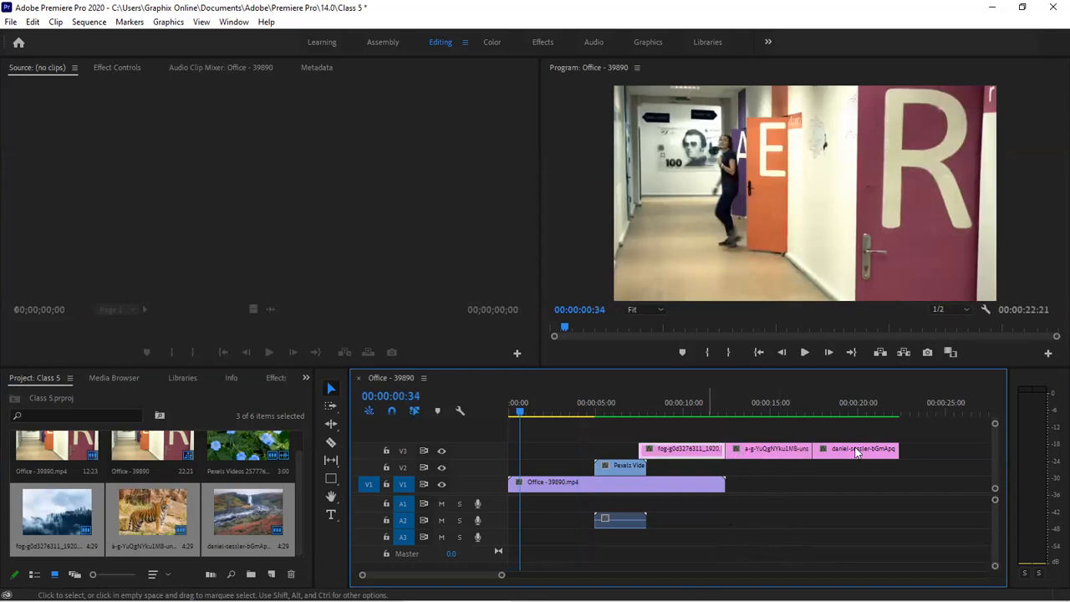
{"action": "left_click", "coordinate": [857, 451]}
{"action": "left_click", "coordinate": [706, 452]}
{"action": "left_click", "coordinate": [621, 471]}
{"action": "left_click", "coordinate": [539, 486]}
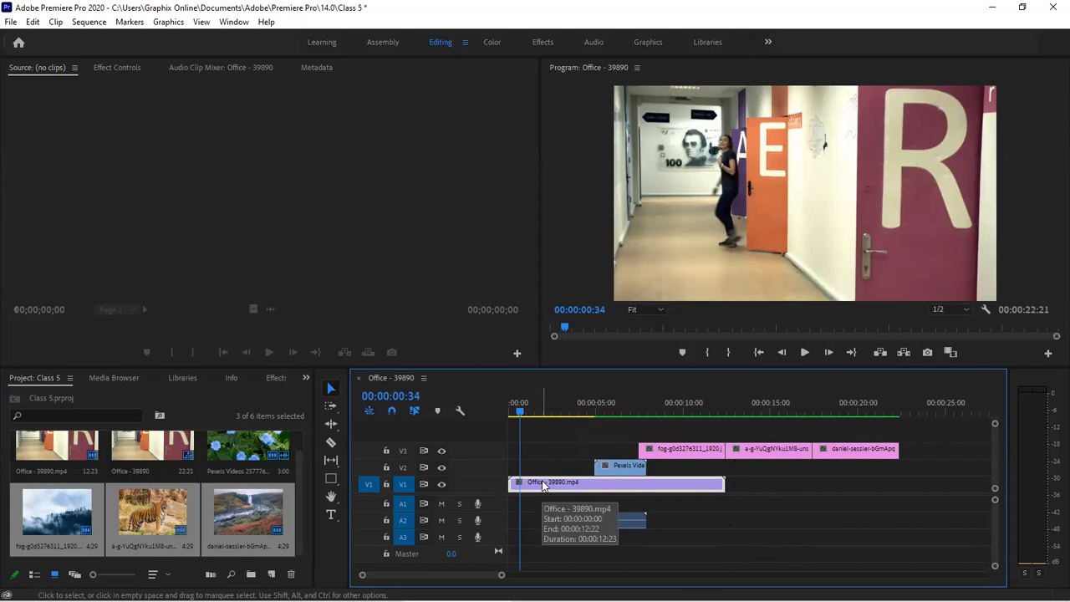
{"action": "left_click", "coordinate": [840, 459]}
{"action": "left_click", "coordinate": [756, 456]}
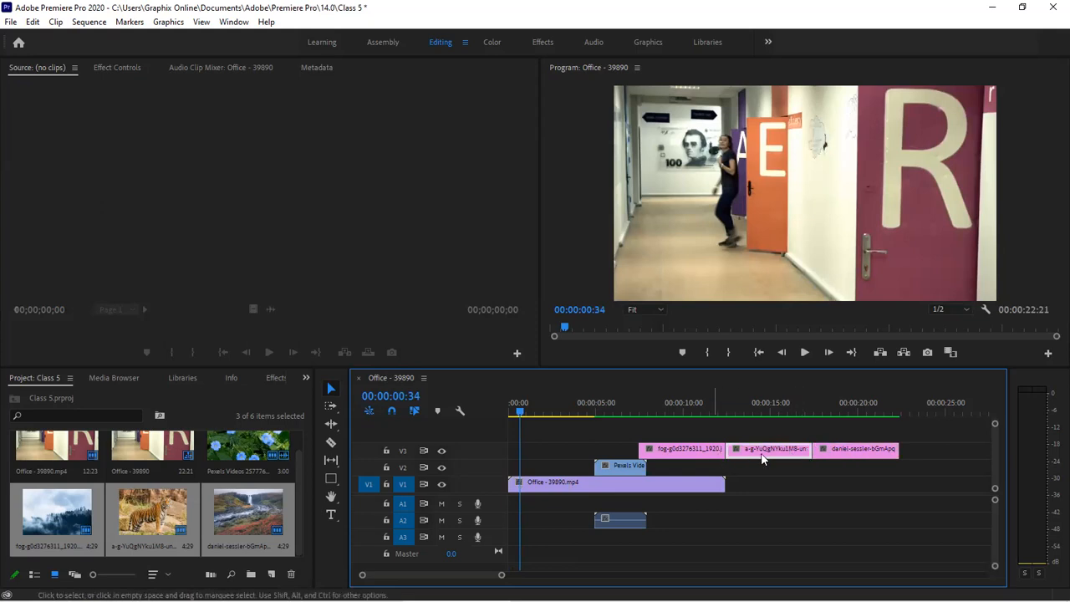
{"action": "left_click", "coordinate": [827, 456]}
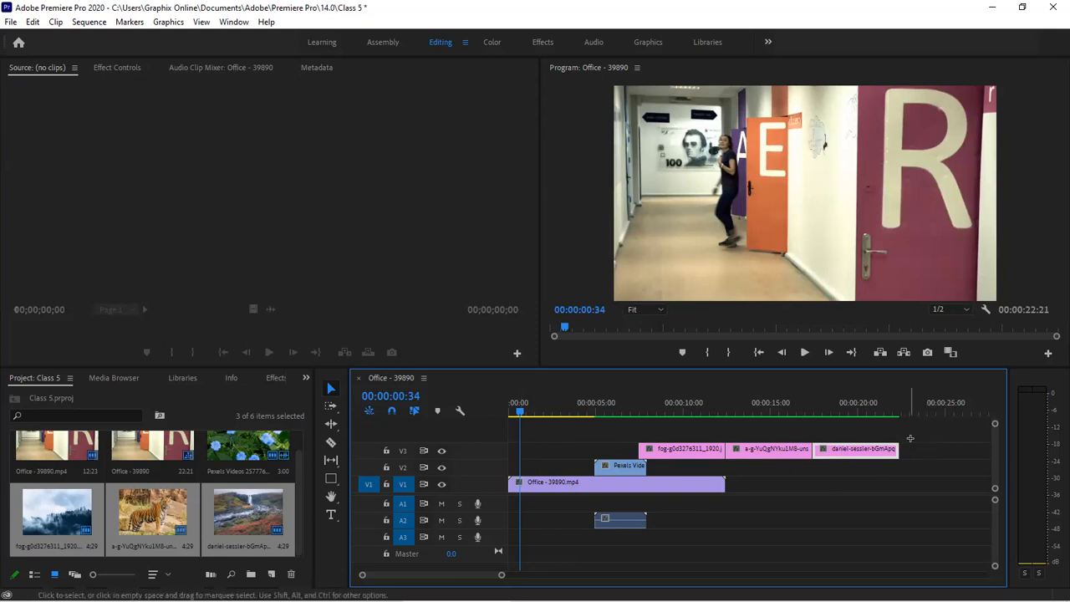
{"action": "left_click_drag", "start_coordinate": [910, 437], "coordinate": [699, 452]}
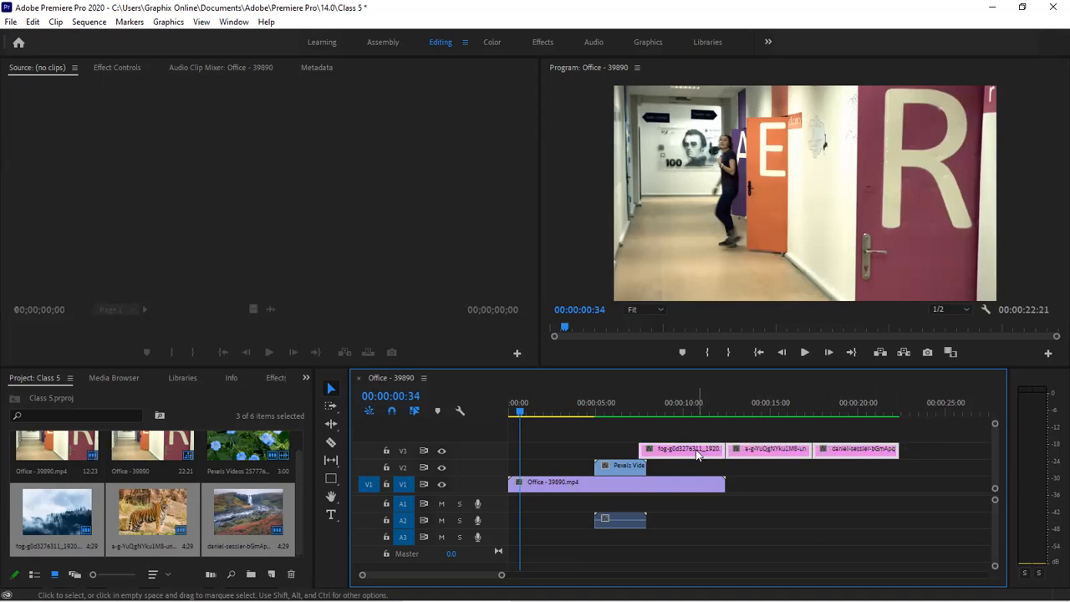
Try moving the three image clips on V3 to the sequence start, and undo the move.
{"action": "left_click", "coordinate": [568, 449]}
{"action": "key", "text": "Delete"}
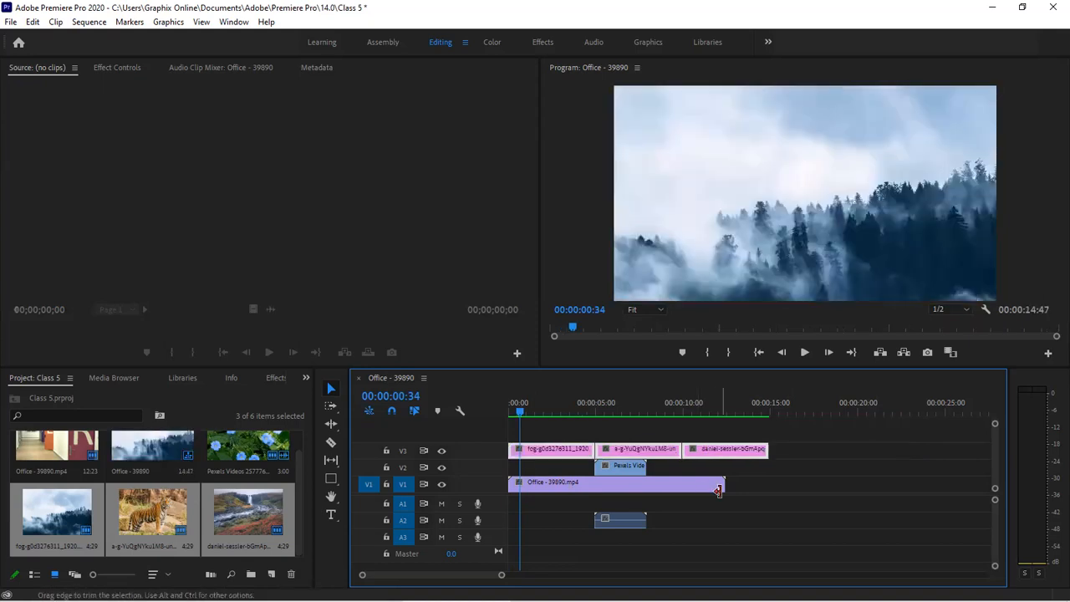
{"action": "key", "text": "ctrl+z"}
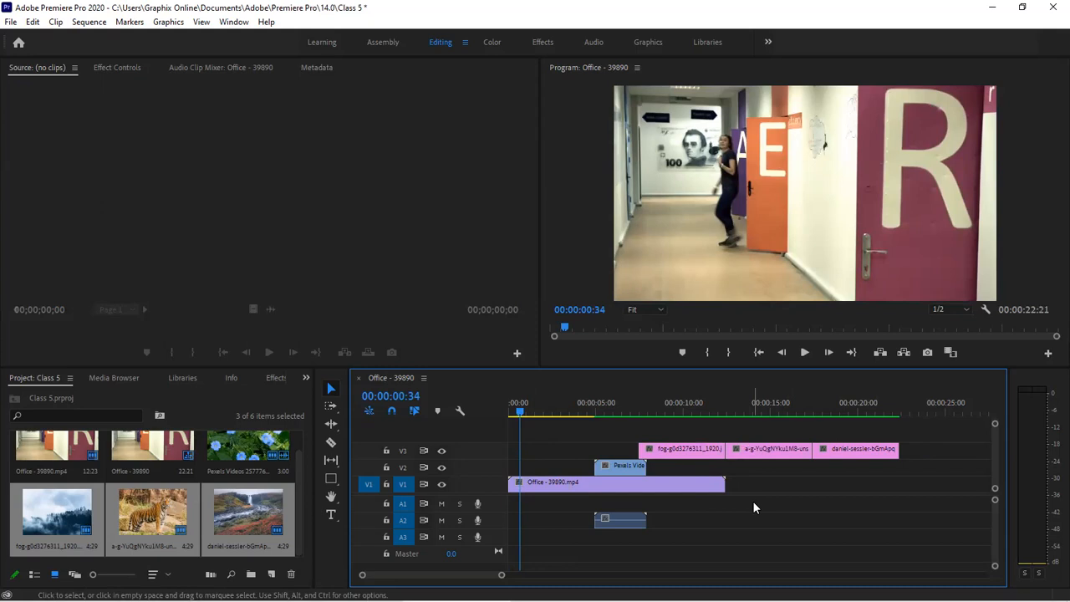
Activate the Track Select Forward Tool and select every clip on all tracks from the sequence start.
{"action": "left_click", "coordinate": [331, 409]}
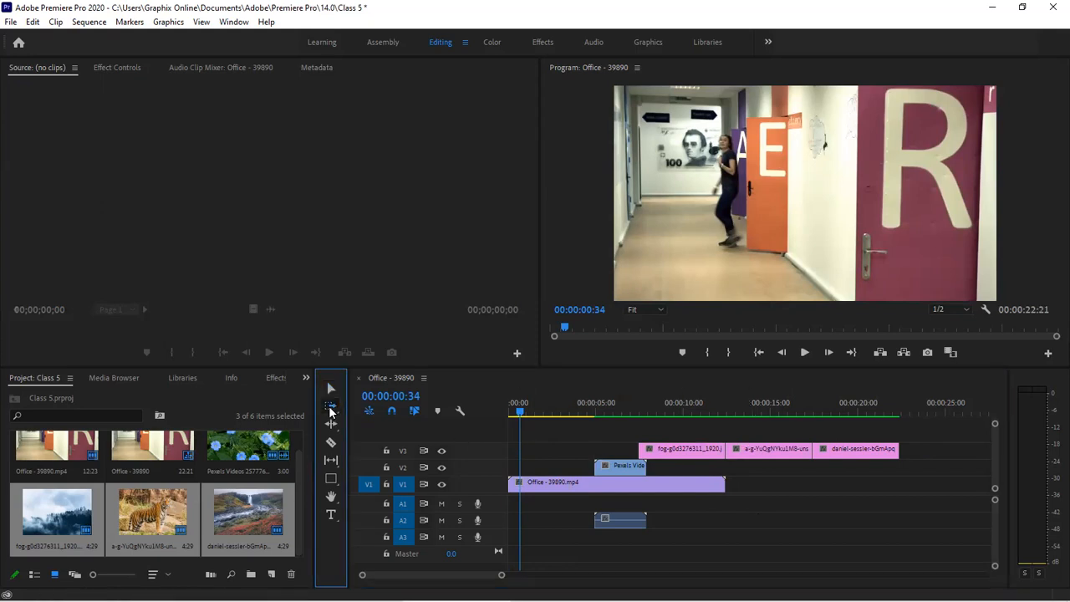
{"action": "left_click", "coordinate": [332, 409]}
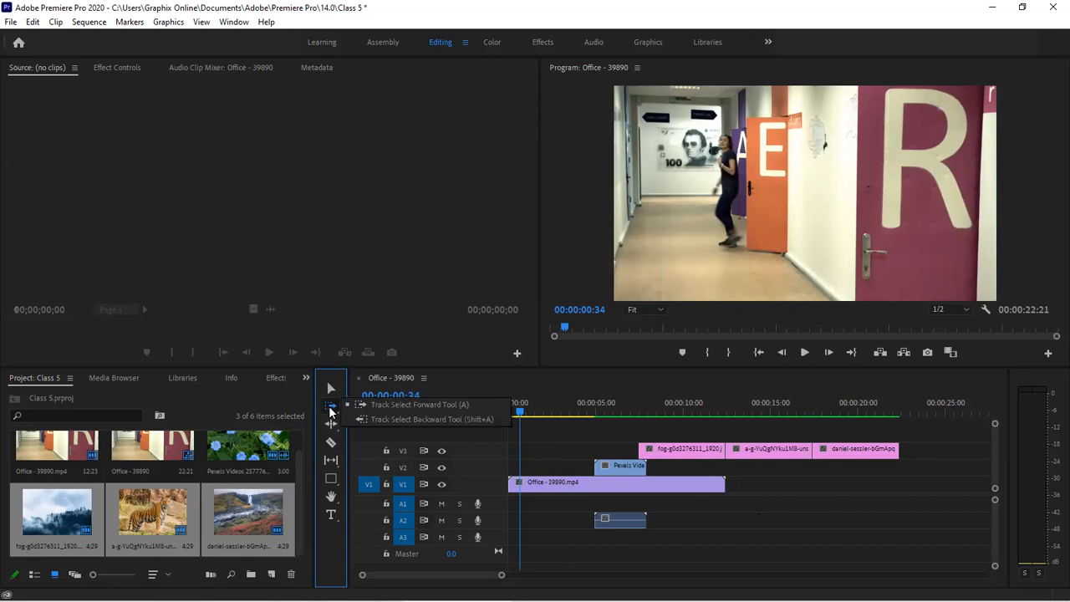
{"action": "left_click", "coordinate": [331, 408]}
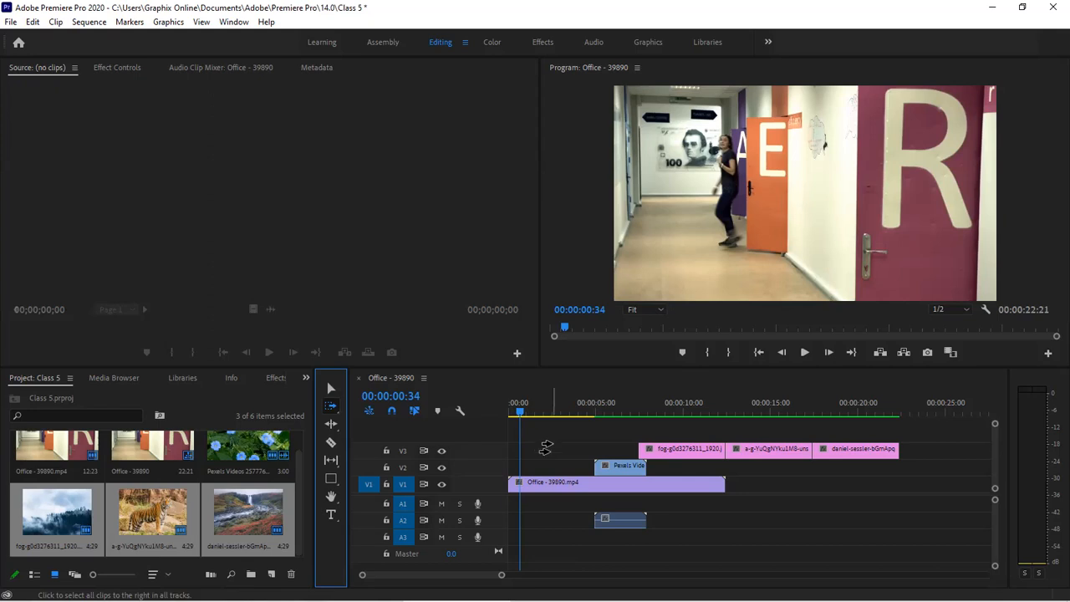
{"action": "left_click", "coordinate": [545, 449]}
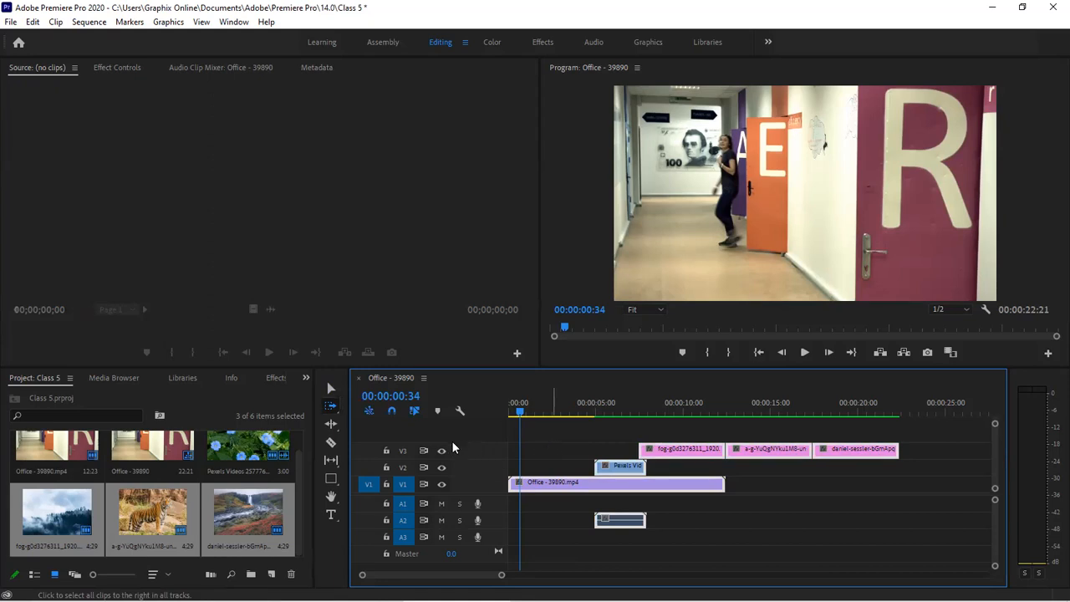
Try shifting all selected clips up one video track, undo the shift, and select every clip forward again.
{"action": "key", "text": "alt+Up"}
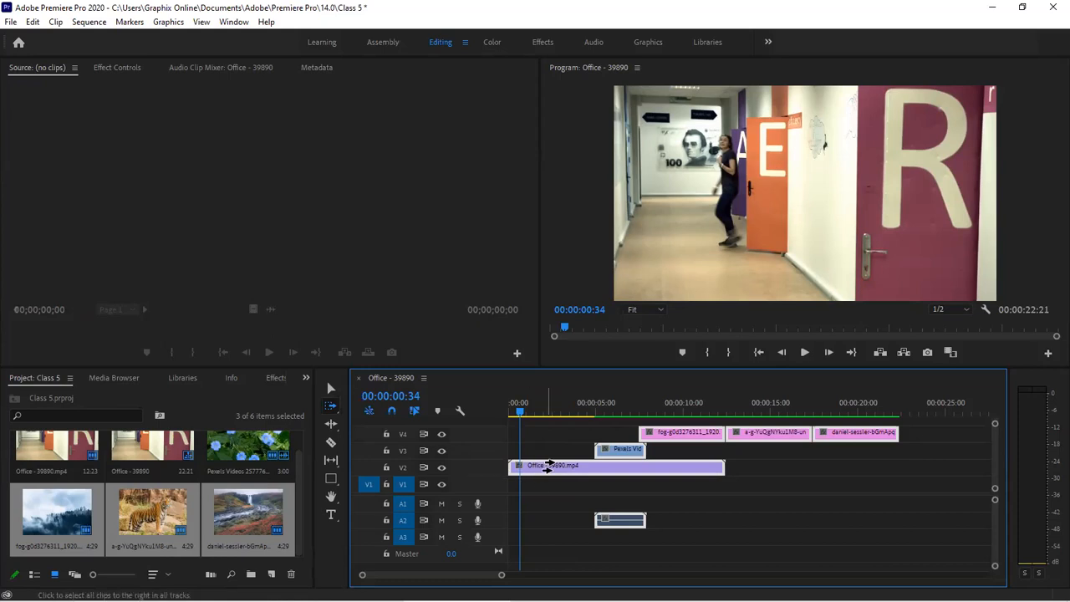
{"action": "key", "text": "ctrl+z"}
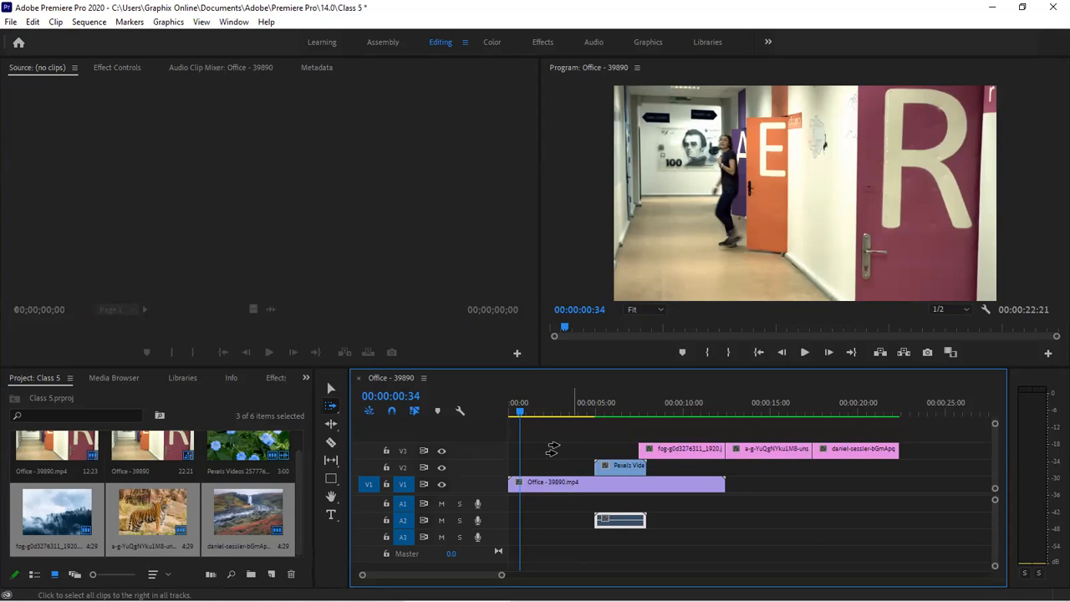
{"action": "left_click", "coordinate": [552, 450]}
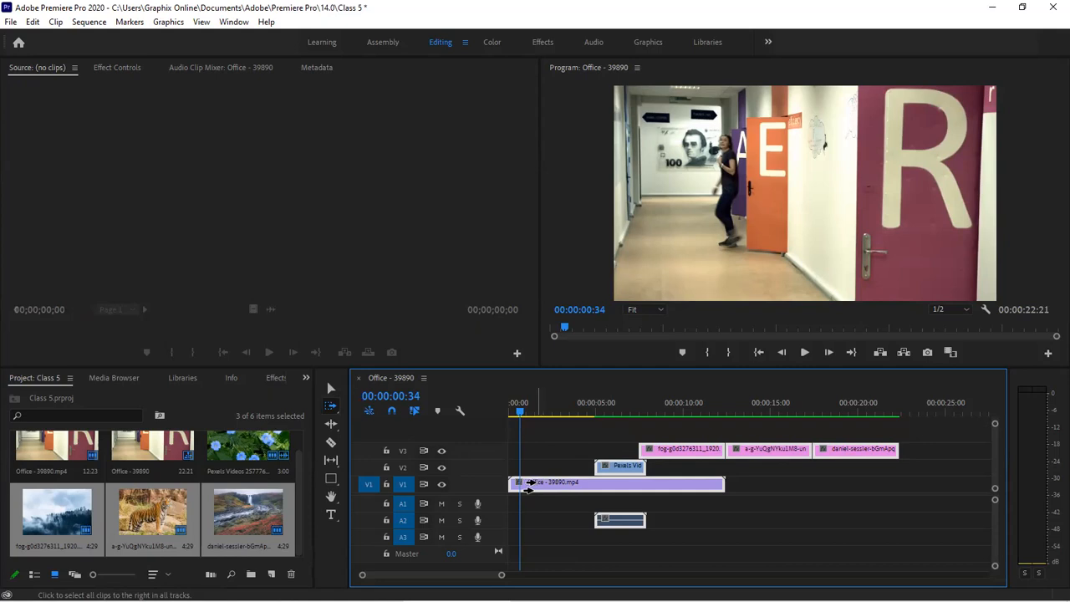
With the Selection tool, spread clips out: office video to about 7.5 seconds, flower clip to about 24 seconds, waterfall image to about 22 seconds.
{"action": "left_click", "coordinate": [332, 388]}
{"action": "left_click", "coordinate": [562, 538]}
{"action": "left_click", "coordinate": [589, 488]}
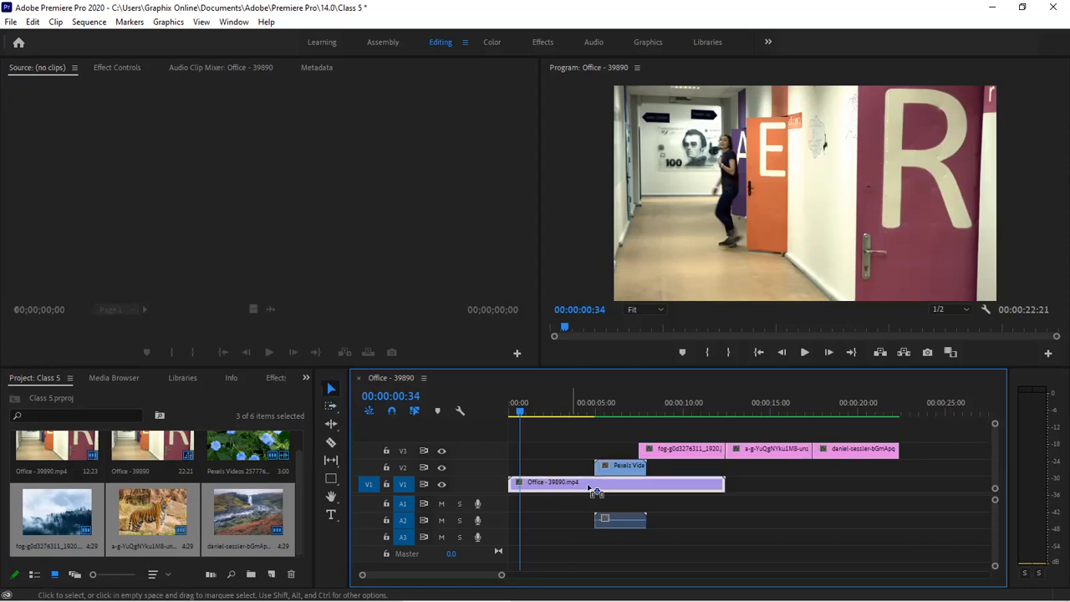
{"action": "left_click_drag", "start_coordinate": [701, 488], "coordinate": [831, 488]}
{"action": "left_click", "coordinate": [629, 467]}
{"action": "left_click_drag", "start_coordinate": [642, 474], "coordinate": [978, 475]}
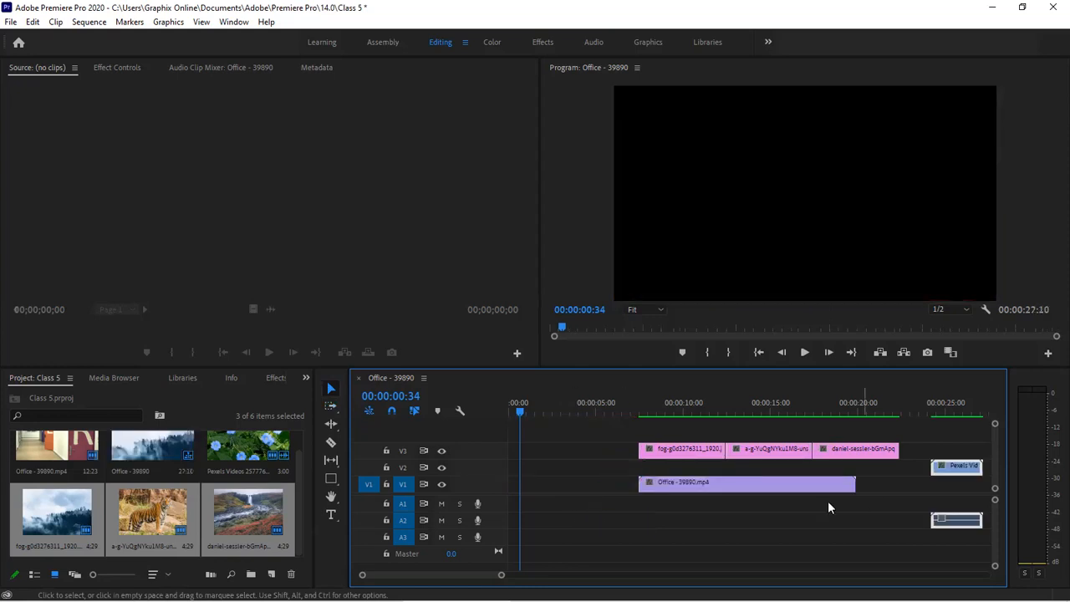
{"action": "left_click", "coordinate": [848, 452]}
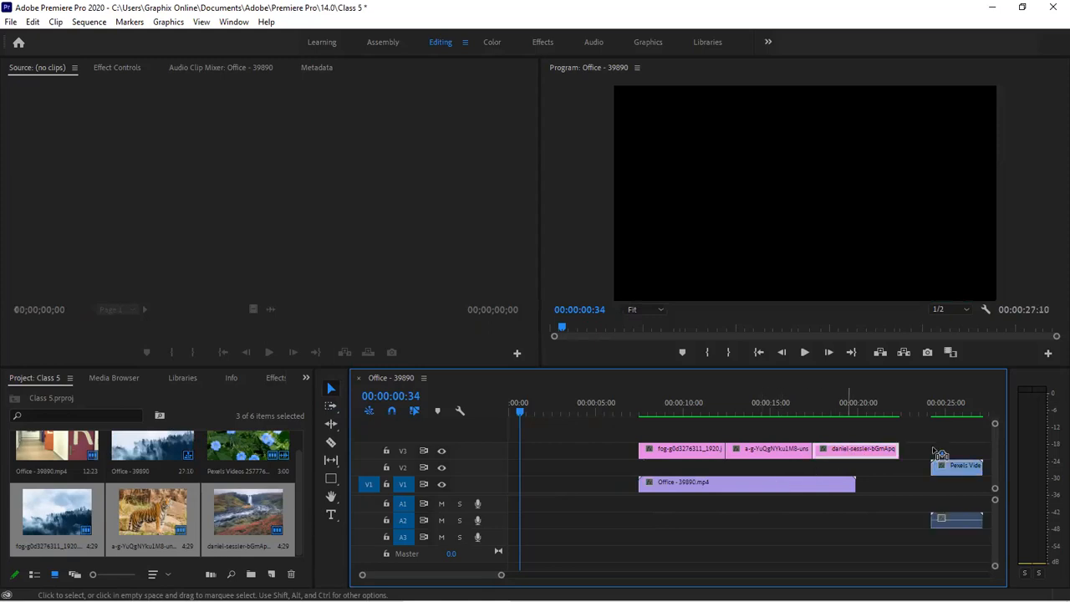
{"action": "left_click_drag", "start_coordinate": [934, 452], "coordinate": [934, 452]}
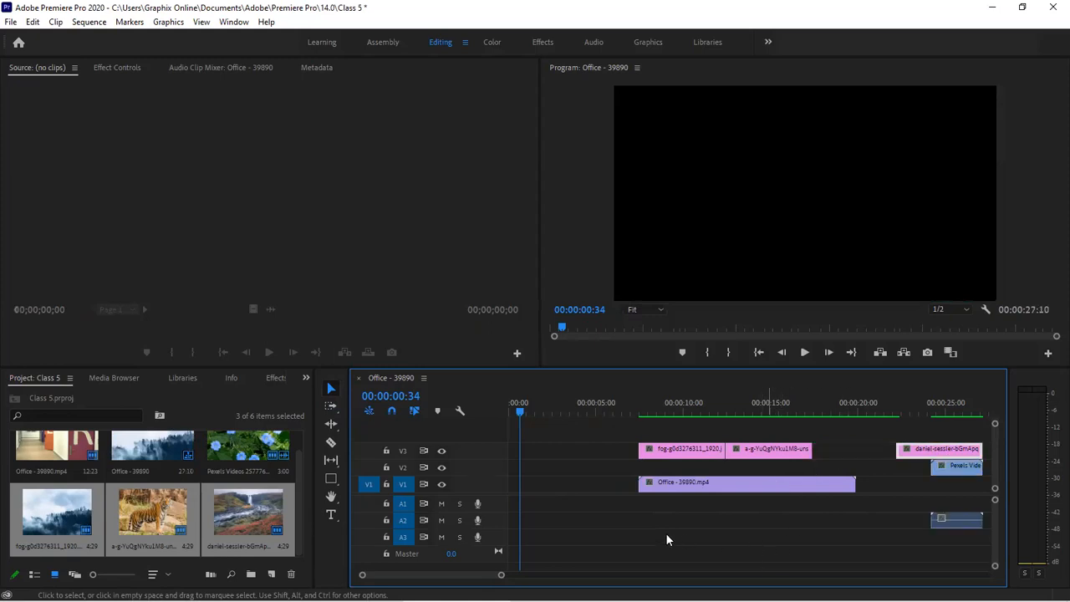
Marquee-select all the clips, clear the selection, and select the empty gaps before the clips on A2 and V3.
{"action": "left_click_drag", "start_coordinate": [648, 425], "coordinate": [962, 554]}
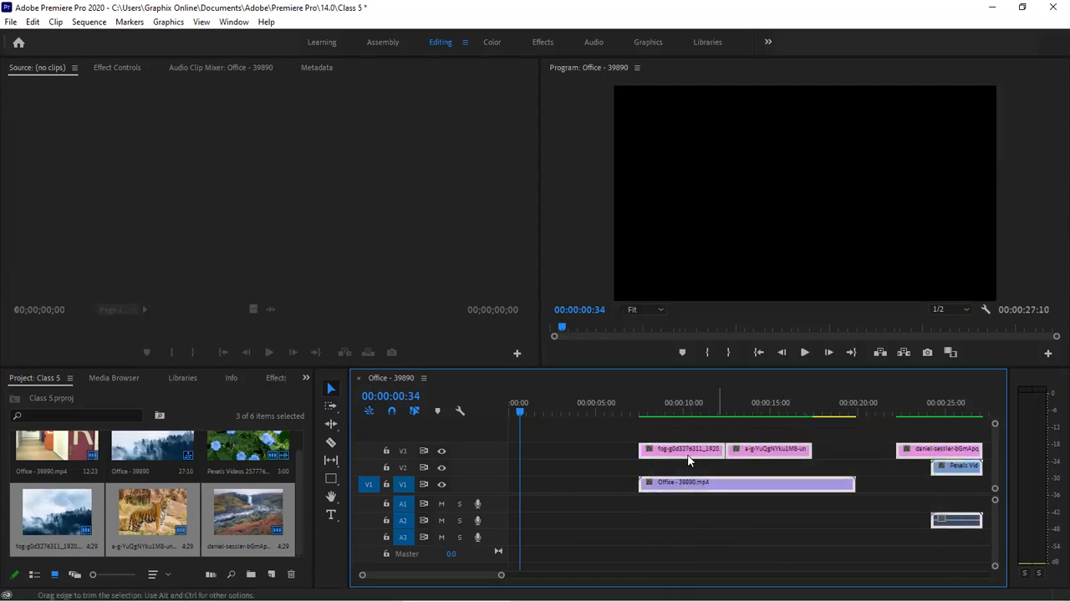
{"action": "left_click", "coordinate": [578, 481]}
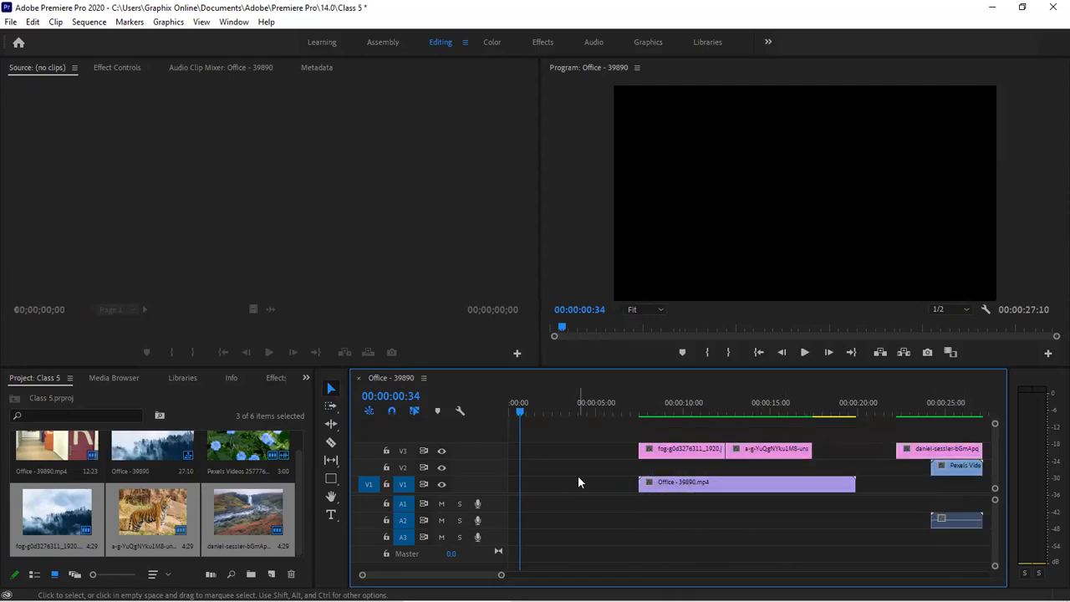
{"action": "left_click", "coordinate": [596, 517]}
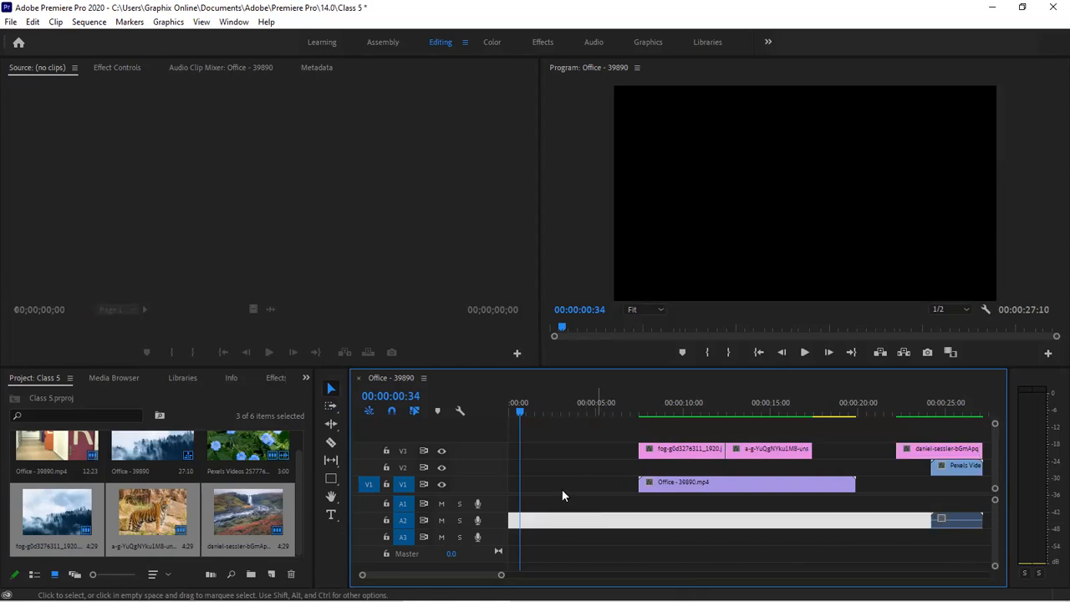
{"action": "left_click", "coordinate": [543, 451]}
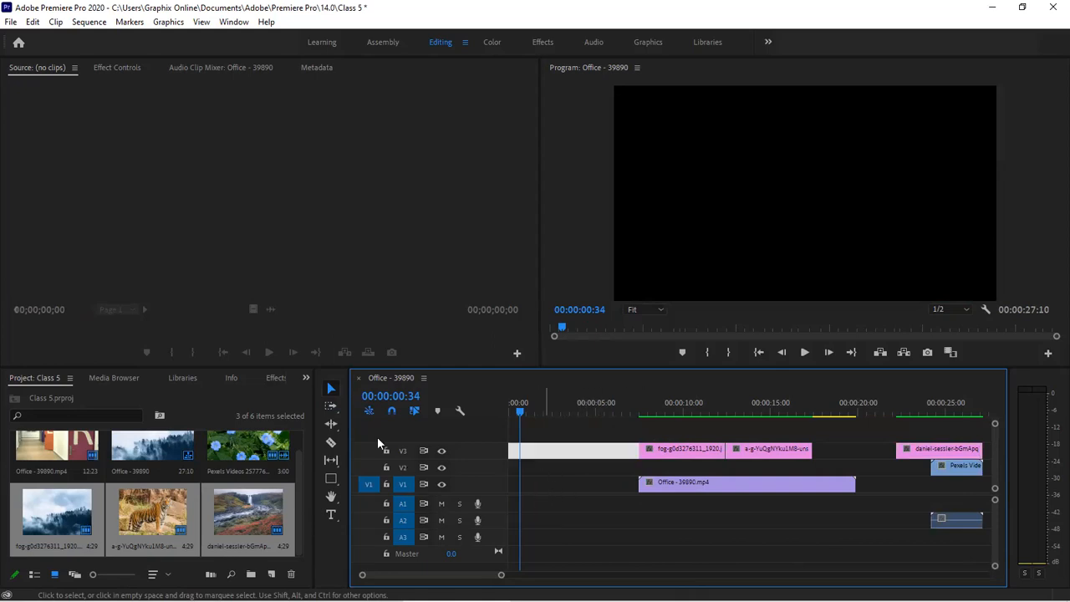
Select all clips with the Track Select Forward Tool and move them together up one video track.
{"action": "left_click", "coordinate": [331, 407]}
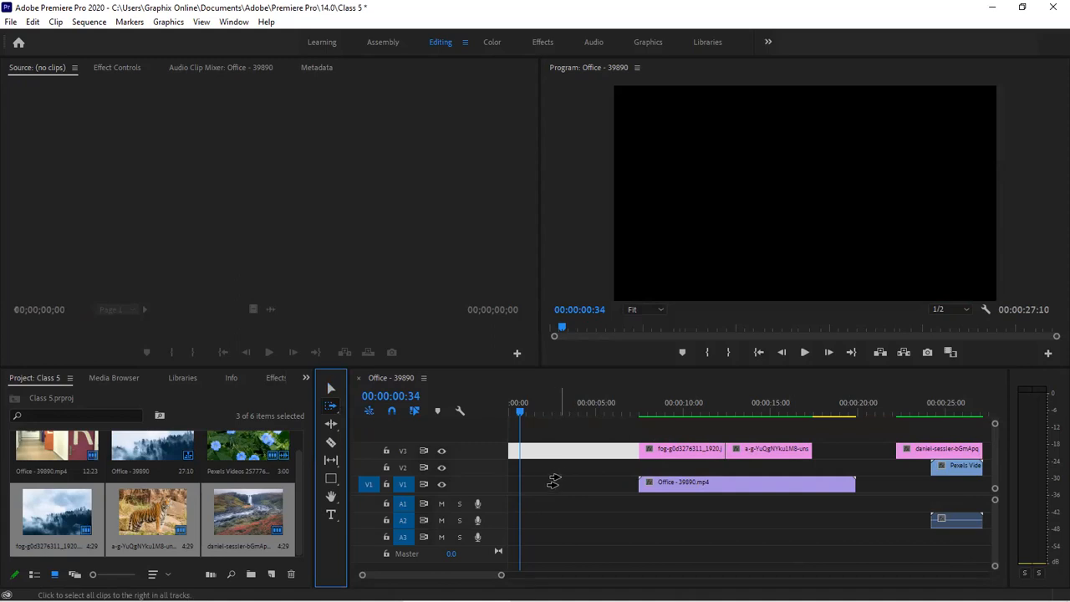
{"action": "left_click", "coordinate": [568, 480]}
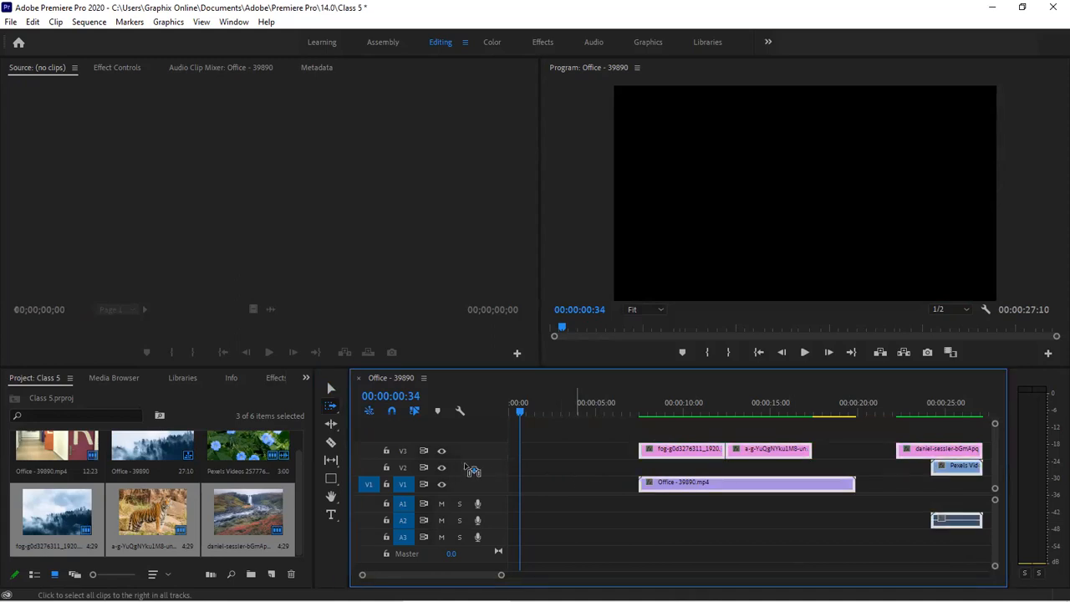
{"action": "left_click_drag", "start_coordinate": [639, 482], "coordinate": [518, 462]}
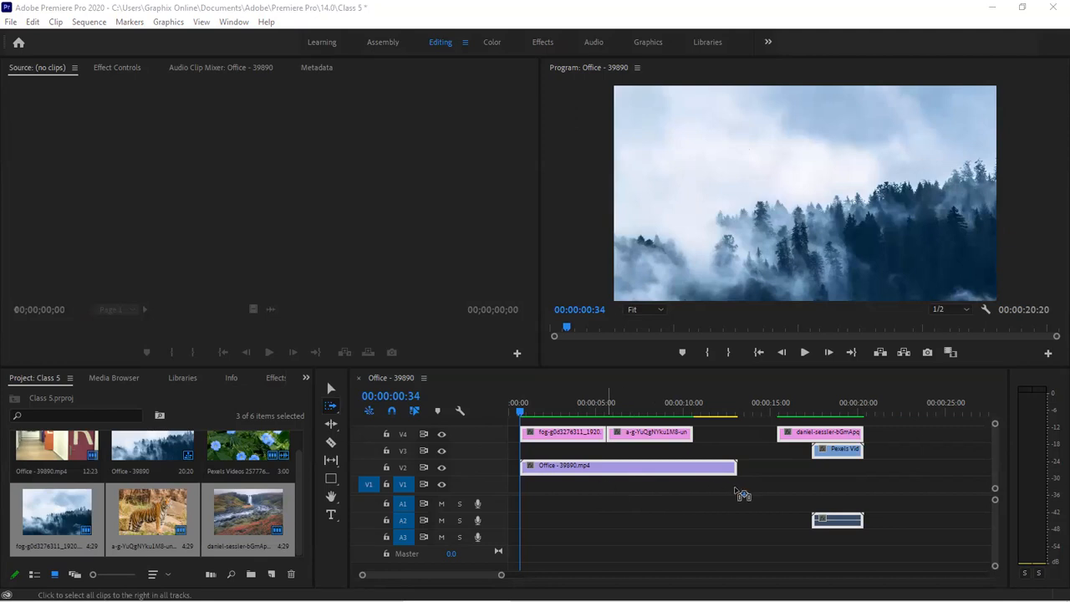
Return to the Selection tool and select individual clips on V4 and V2 in turn, finishing with the gap on A2.
{"action": "left_click", "coordinate": [328, 391]}
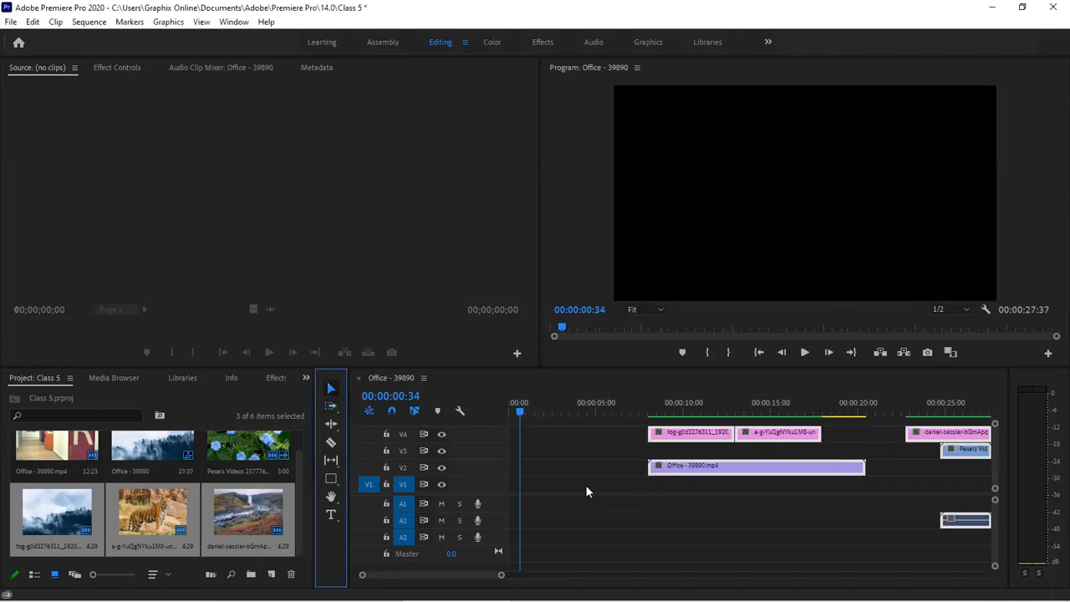
{"action": "left_click", "coordinate": [691, 488]}
{"action": "left_click", "coordinate": [711, 436]}
{"action": "left_click", "coordinate": [765, 433]}
{"action": "left_click", "coordinate": [819, 466]}
{"action": "left_click", "coordinate": [928, 432]}
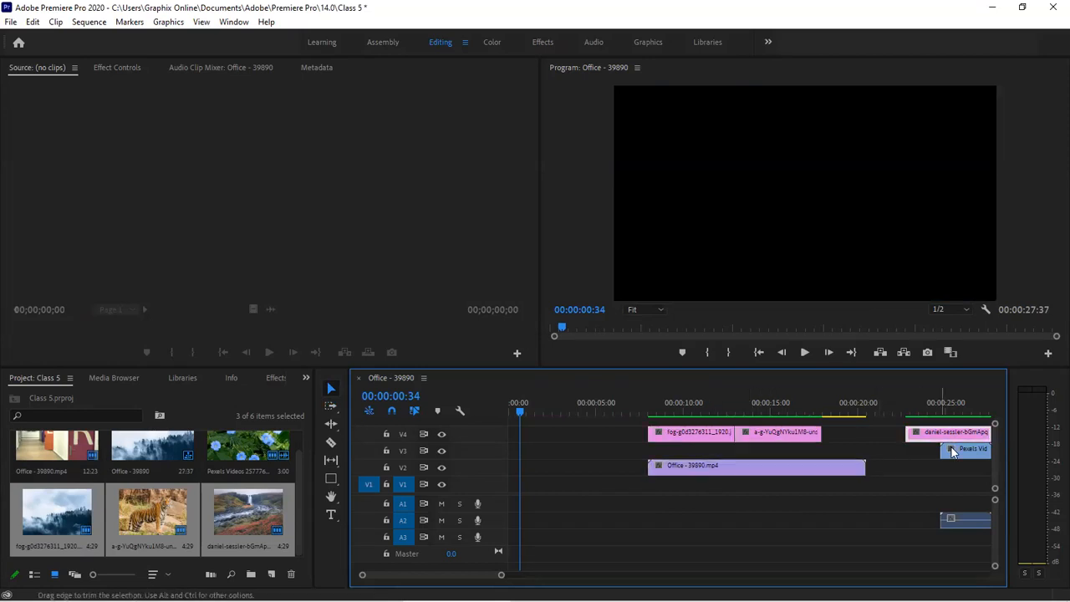
{"action": "left_click", "coordinate": [943, 514]}
{"action": "left_click", "coordinate": [867, 524]}
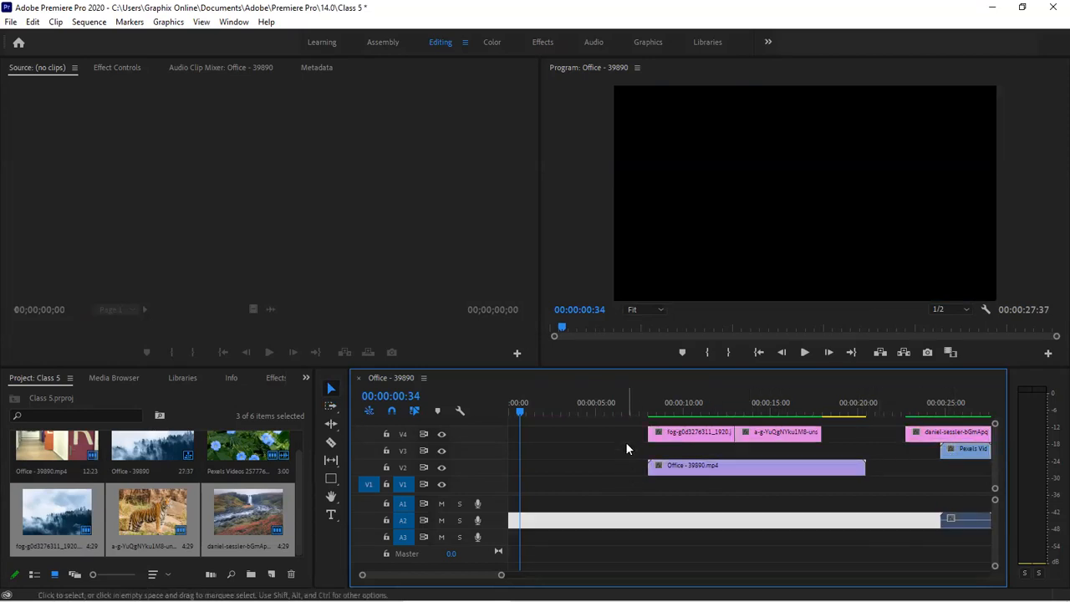
Marquee-select every clip with the Selection tool and move them together to start at about 4 seconds.
{"action": "left_click", "coordinate": [623, 434]}
{"action": "left_click_drag", "start_coordinate": [617, 433], "coordinate": [967, 523]}
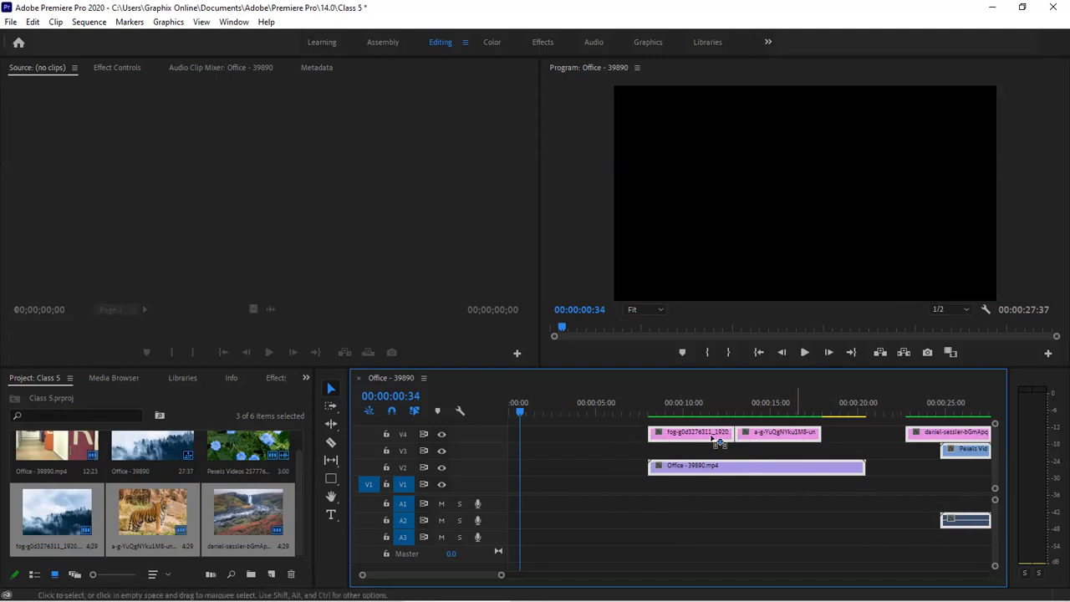
{"action": "key", "text": "Delete"}
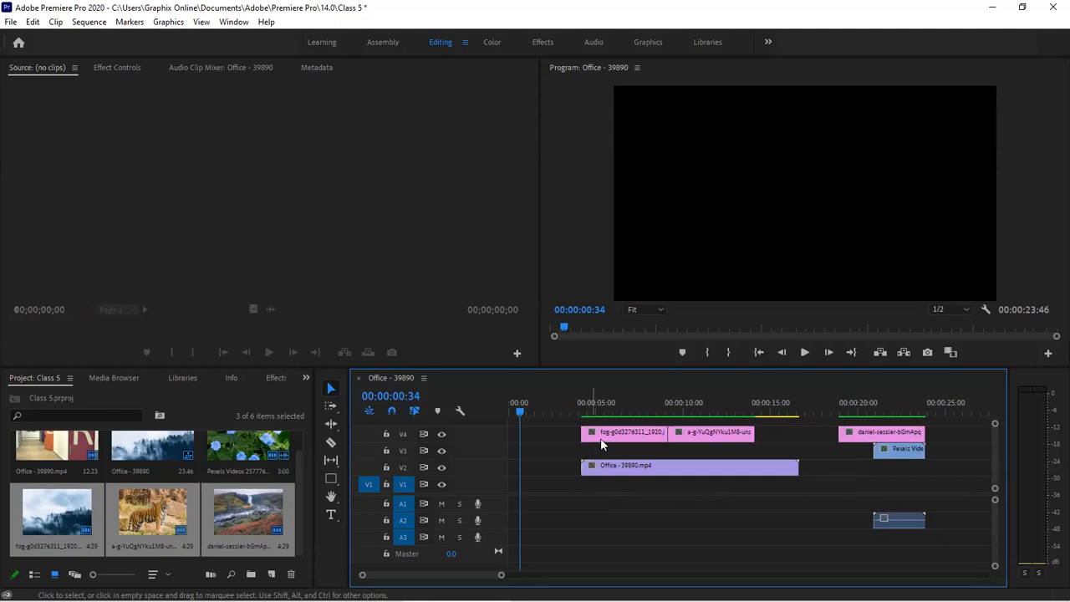
Marquee-select the V4 and V2 clips without the flower clip, move them to the playhead, and undo the move.
{"action": "left_click_drag", "start_coordinate": [547, 424], "coordinate": [844, 519]}
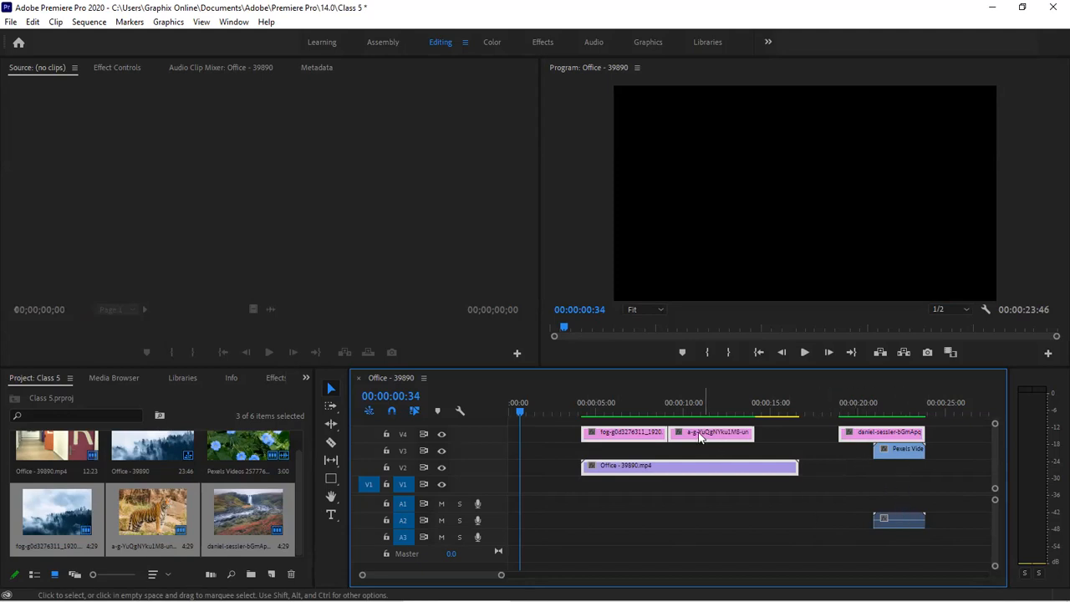
{"action": "left_click_drag", "start_coordinate": [693, 438], "coordinate": [631, 437]}
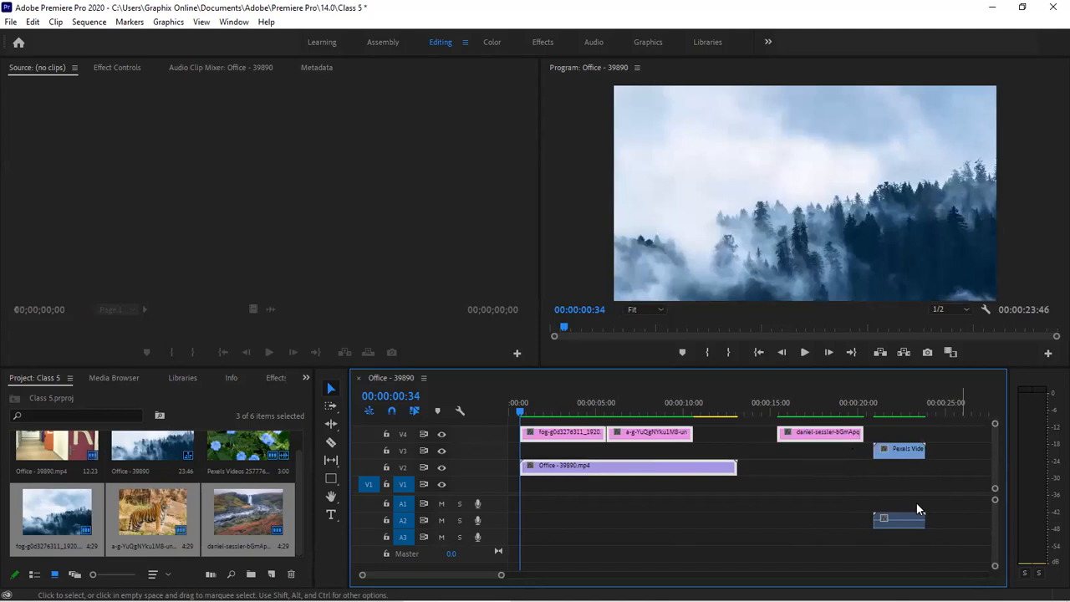
{"action": "key", "text": "ctrl+z"}
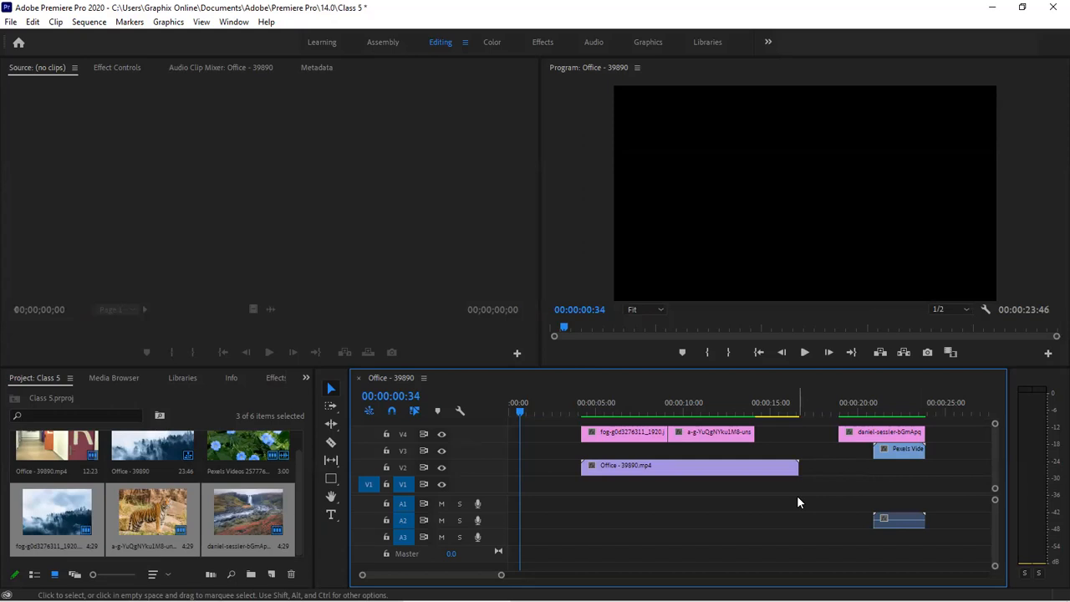
Choose the Track Select Forward Tool and select all clips on every track from before the first clip.
{"action": "left_click", "coordinate": [333, 406]}
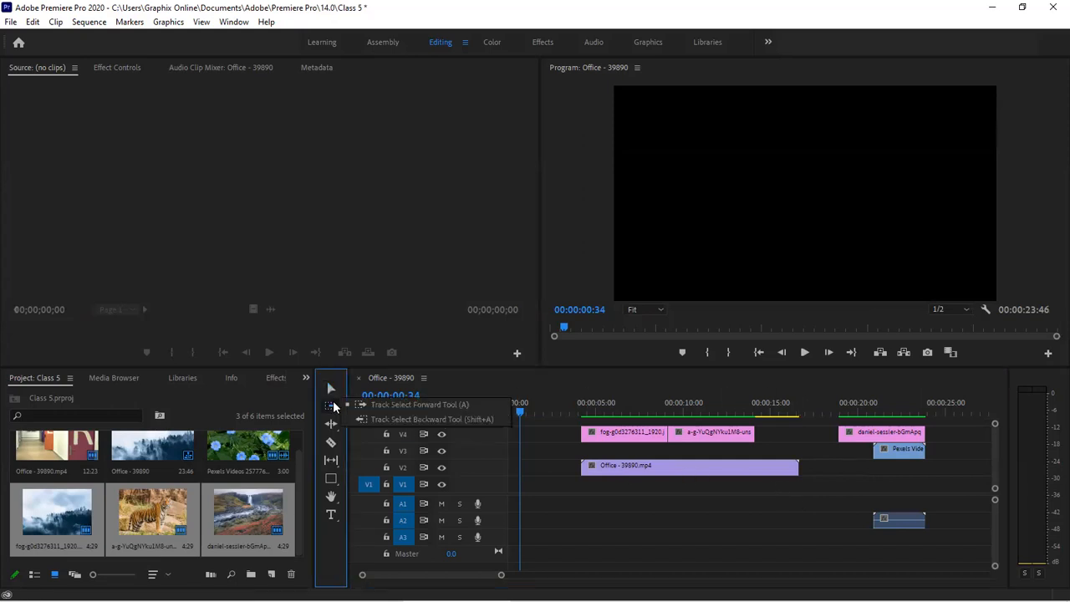
{"action": "left_click", "coordinate": [376, 405]}
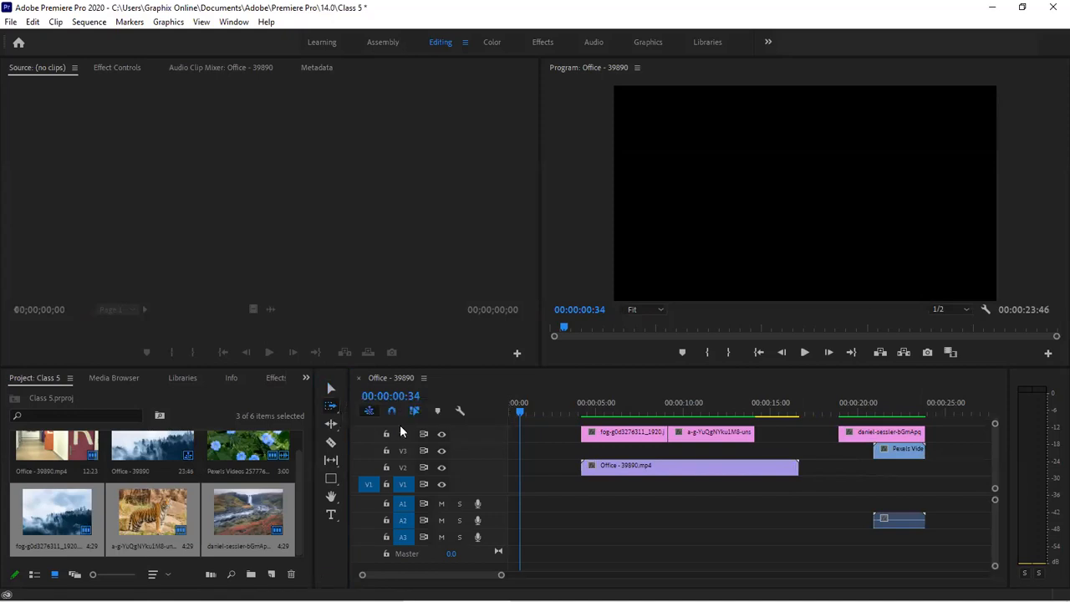
{"action": "left_click", "coordinate": [549, 507]}
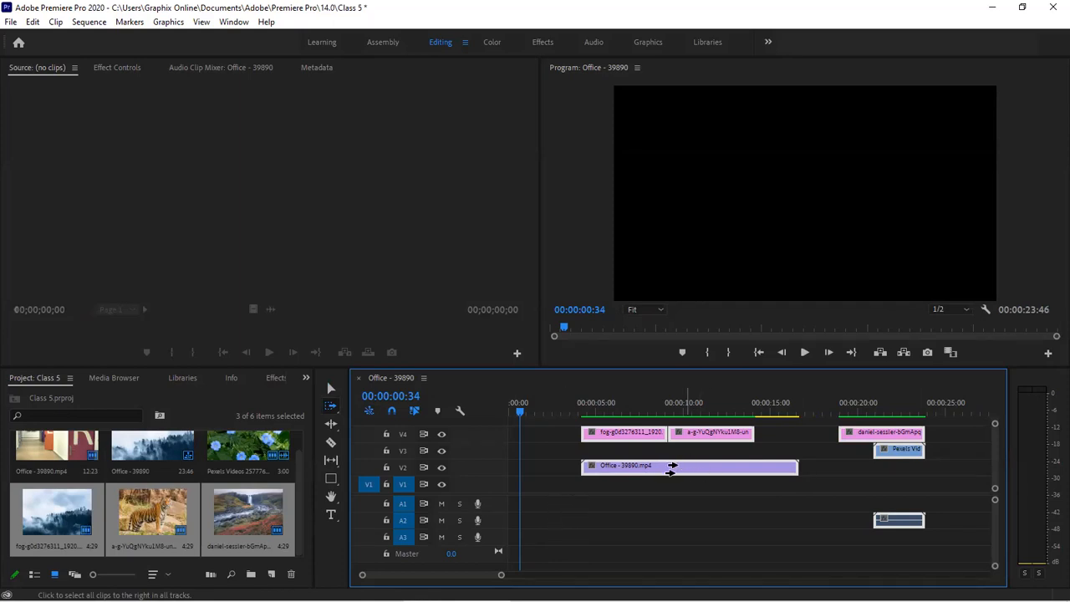
Return to the Selection tool, clear the selection, and try the empty areas before the clips, finishing with the V2 gap.
{"action": "key", "text": "v"}
{"action": "left_click", "coordinate": [584, 505]}
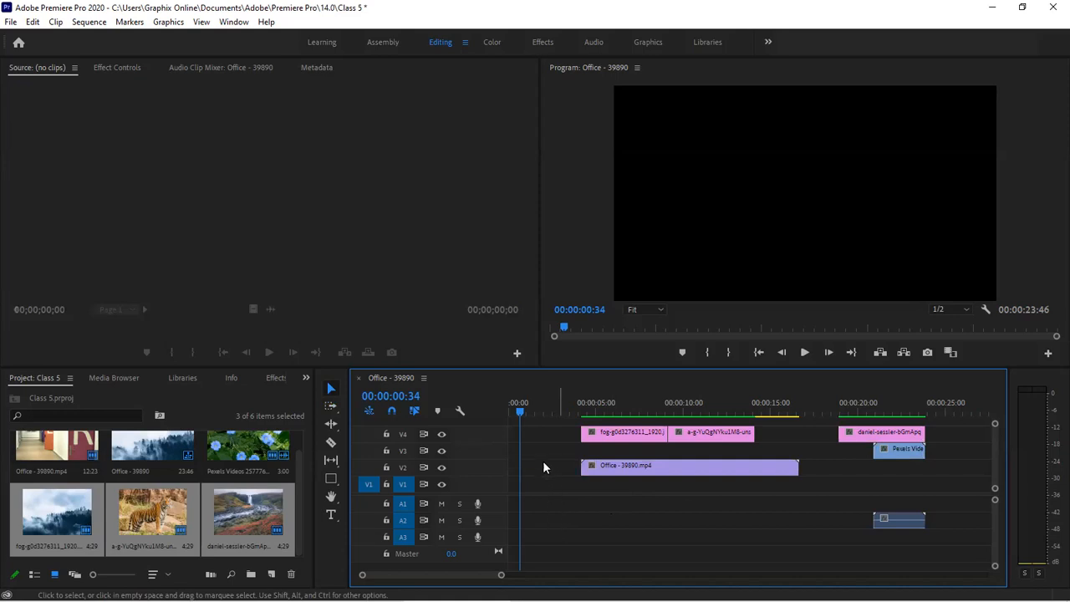
{"action": "left_click", "coordinate": [540, 443]}
{"action": "left_click", "coordinate": [543, 433]}
{"action": "left_click", "coordinate": [545, 468]}
{"action": "left_click", "coordinate": [545, 503]}
{"action": "left_click", "coordinate": [544, 449]}
{"action": "left_click", "coordinate": [540, 468]}
Select all clips with the Track Select Forward Tool and move them together back to the sequence start.
{"action": "left_click", "coordinate": [331, 406]}
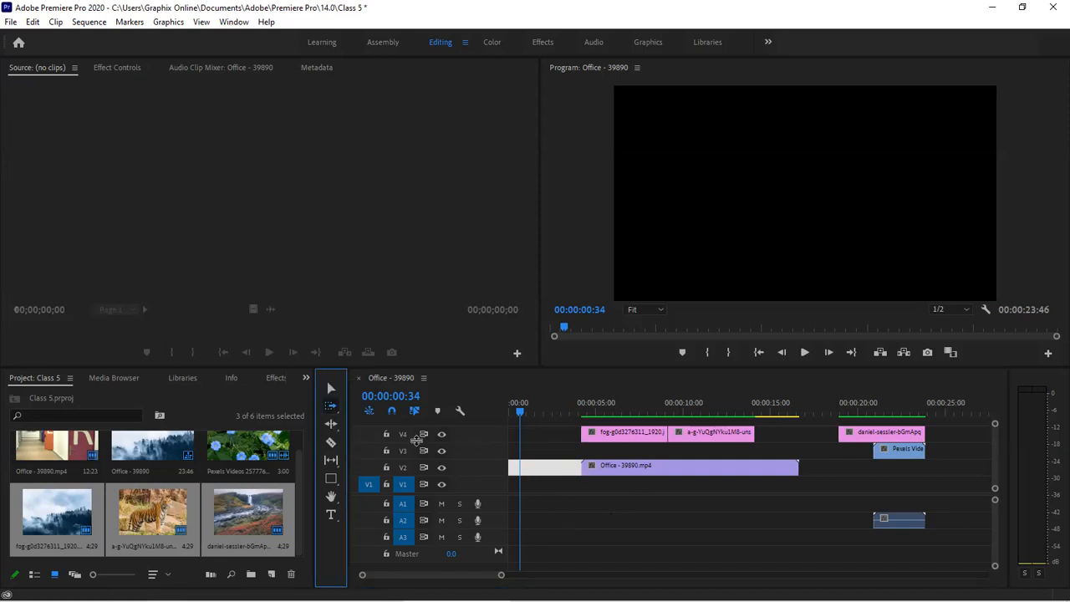
{"action": "left_click", "coordinate": [534, 490]}
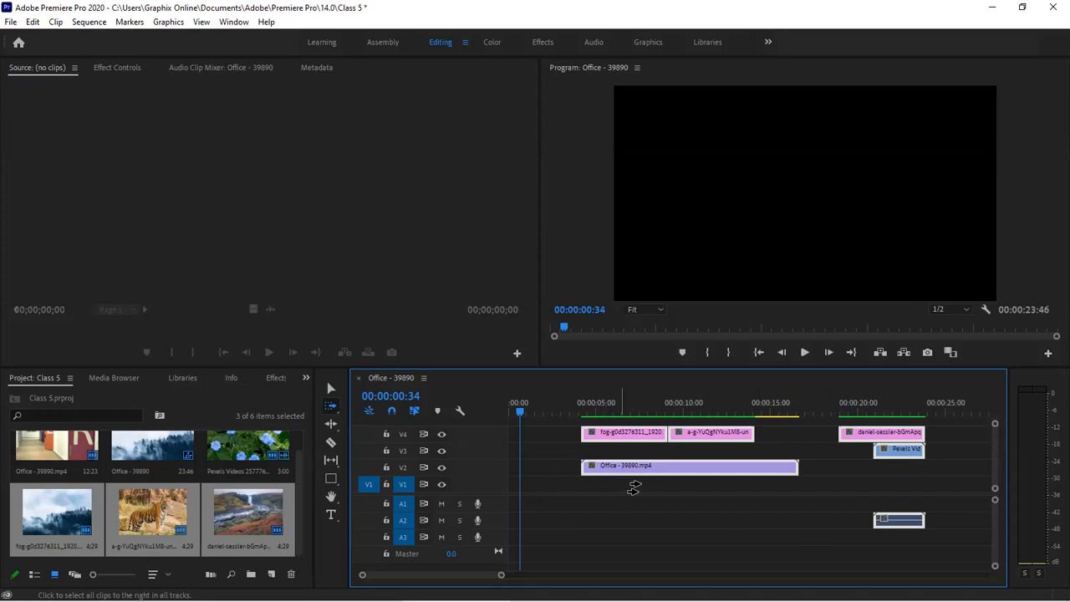
{"action": "left_click_drag", "start_coordinate": [648, 491], "coordinate": [533, 490]}
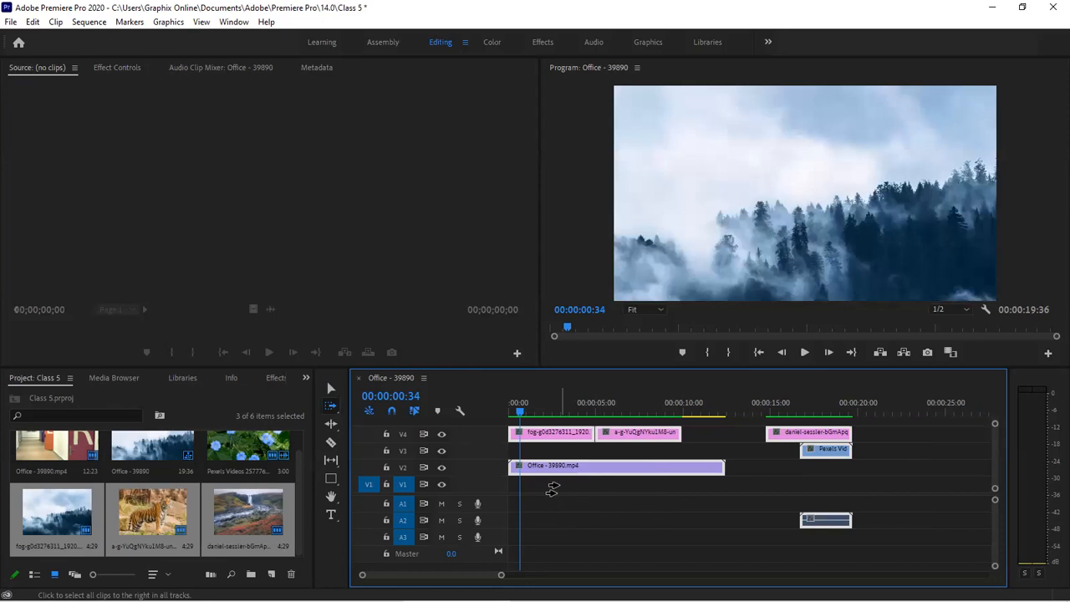
Move all clips about 5 seconds along the timeline, and bring only the V2 Office clip back to the playhead with the Track Select Forward Tool.
{"action": "left_click_drag", "start_coordinate": [554, 489], "coordinate": [624, 490]}
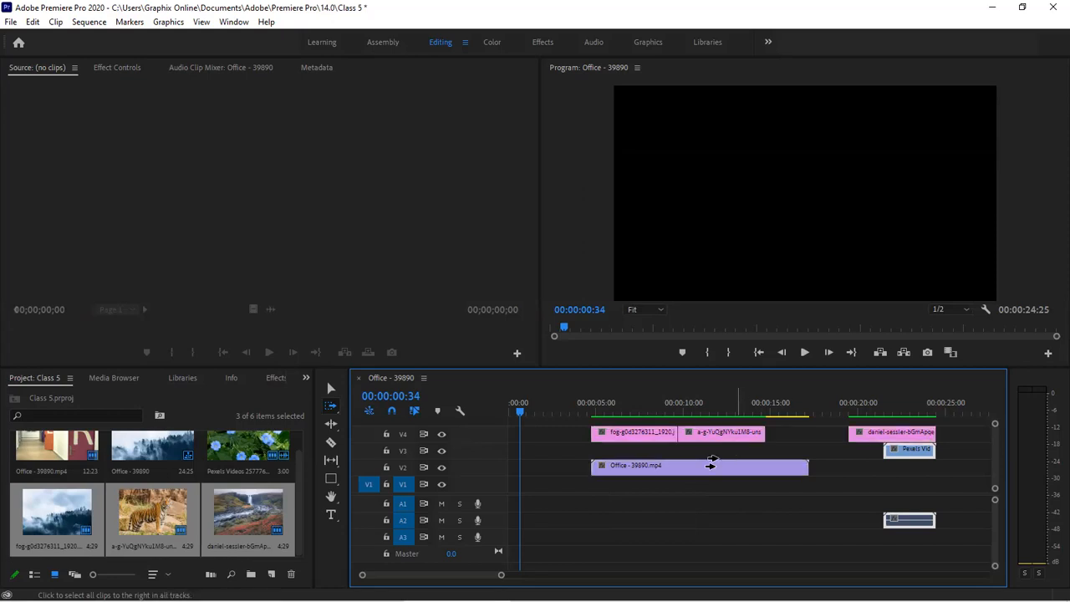
{"action": "left_click", "coordinate": [597, 471]}
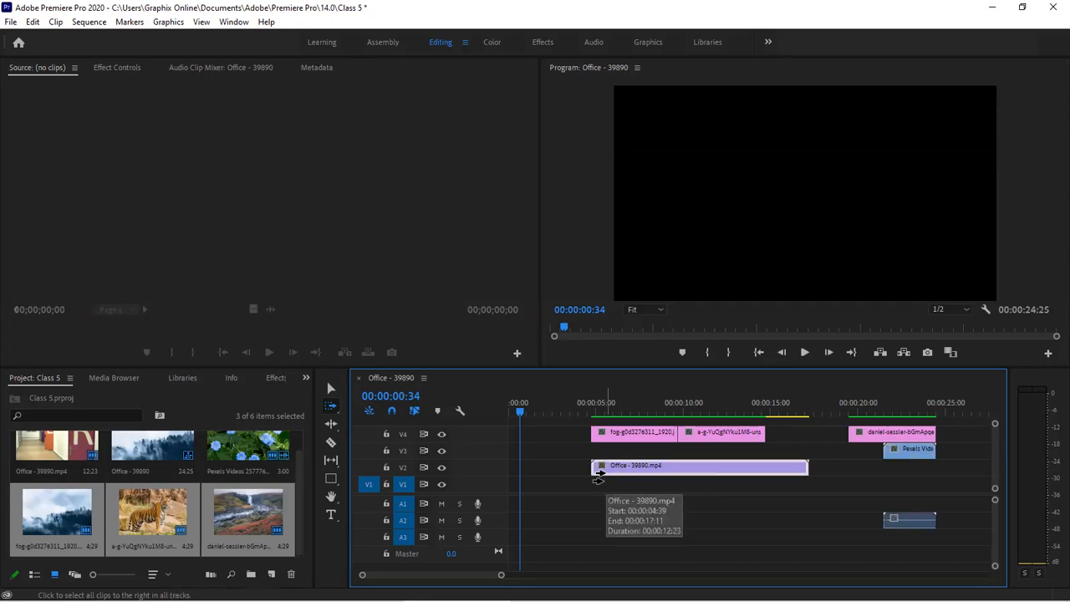
{"action": "mouse_move", "coordinate": [598, 474]}
{"action": "left_mouse_down"}
{"action": "mouse_move", "coordinate": [577, 472]}
{"action": "mouse_move", "coordinate": [597, 469]}
{"action": "left_mouse_up"}
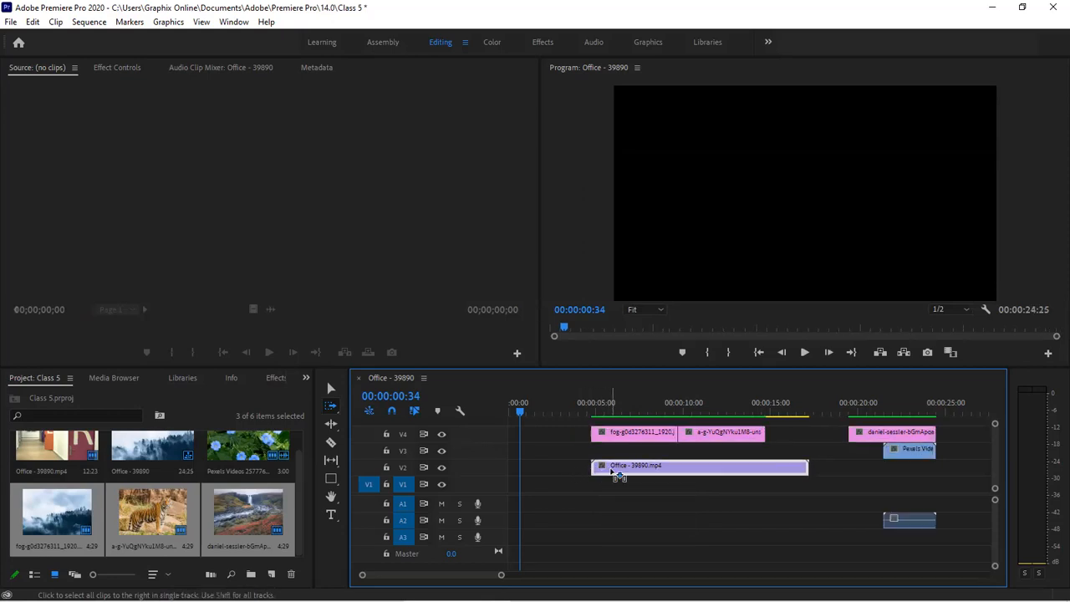
{"action": "left_click_drag", "start_coordinate": [561, 471], "coordinate": [538, 471]}
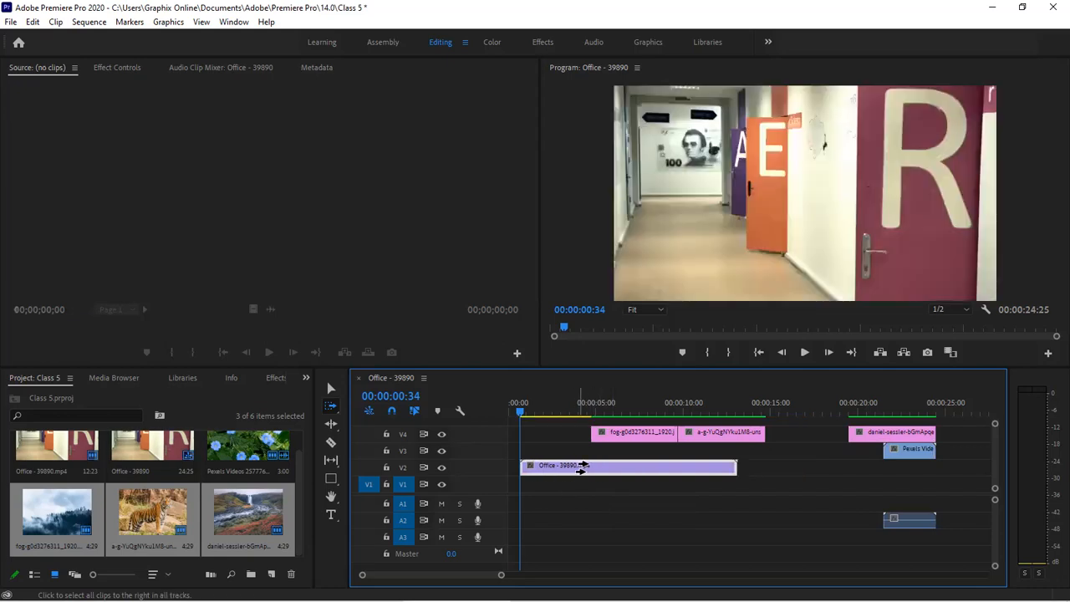
Select the clips on all tracks with the Track Select Forward Tool and move them together about 2.5 seconds along the timeline.
{"action": "left_click", "coordinate": [575, 463]}
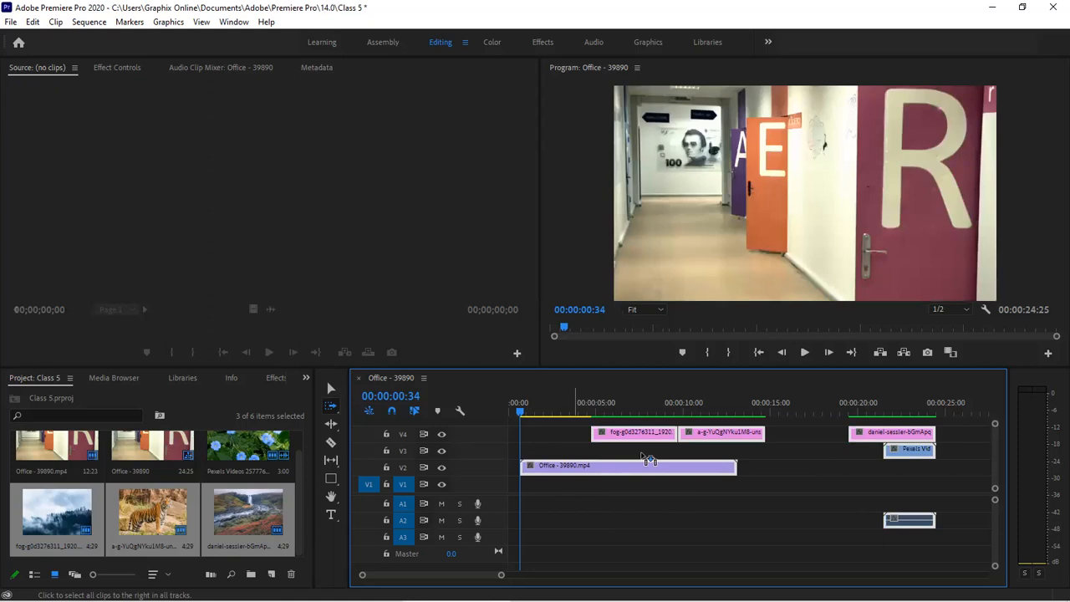
{"action": "left_click_drag", "start_coordinate": [609, 461], "coordinate": [656, 462]}
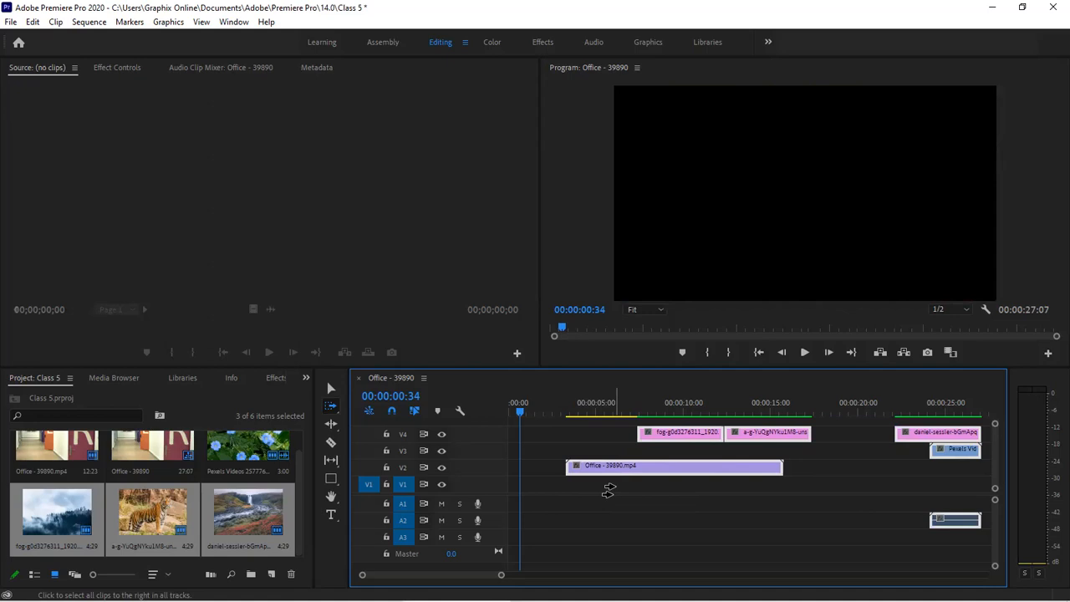
Switch to the Track Select Backward Tool, place the playhead at 00:00:42:07, and select all clips from the empty area after them.
{"action": "key", "text": "minus"}
{"action": "key", "text": "minus"}
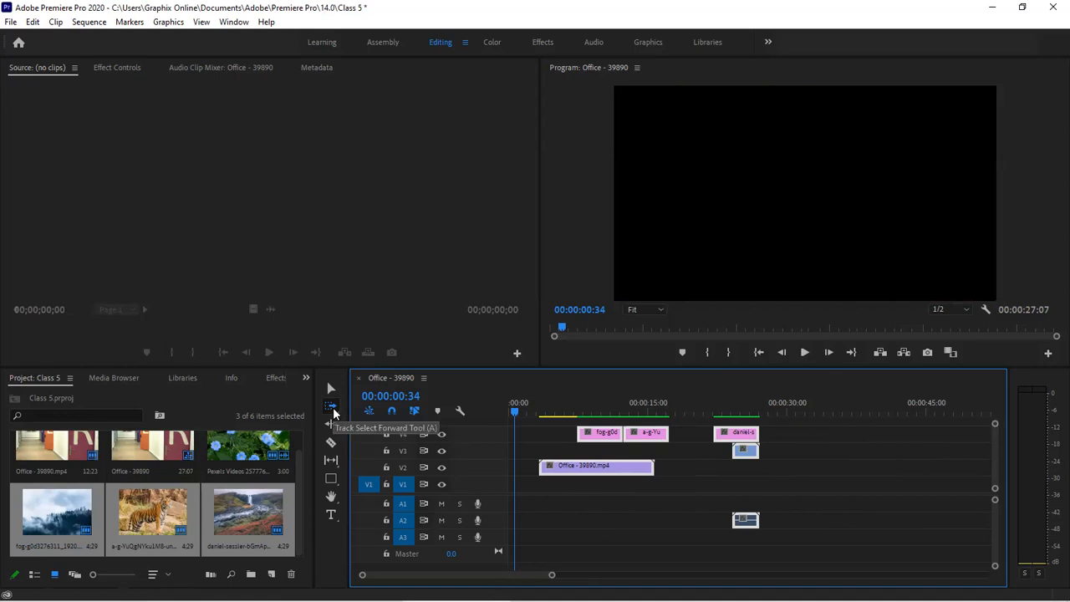
{"action": "left_click", "coordinate": [334, 413]}
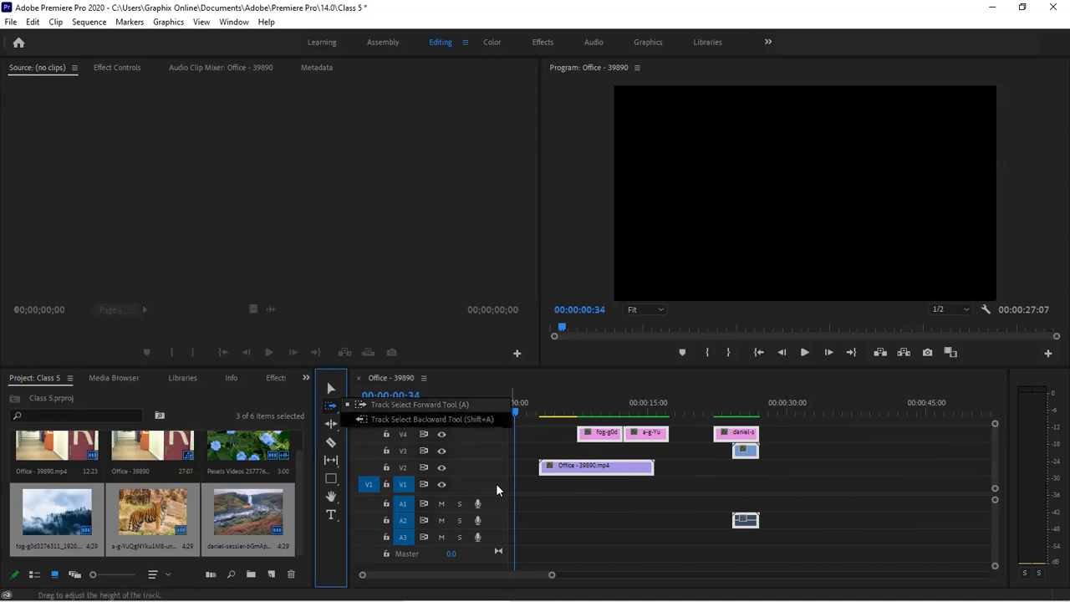
{"action": "key", "text": "shift+a"}
{"action": "left_click", "coordinate": [534, 493]}
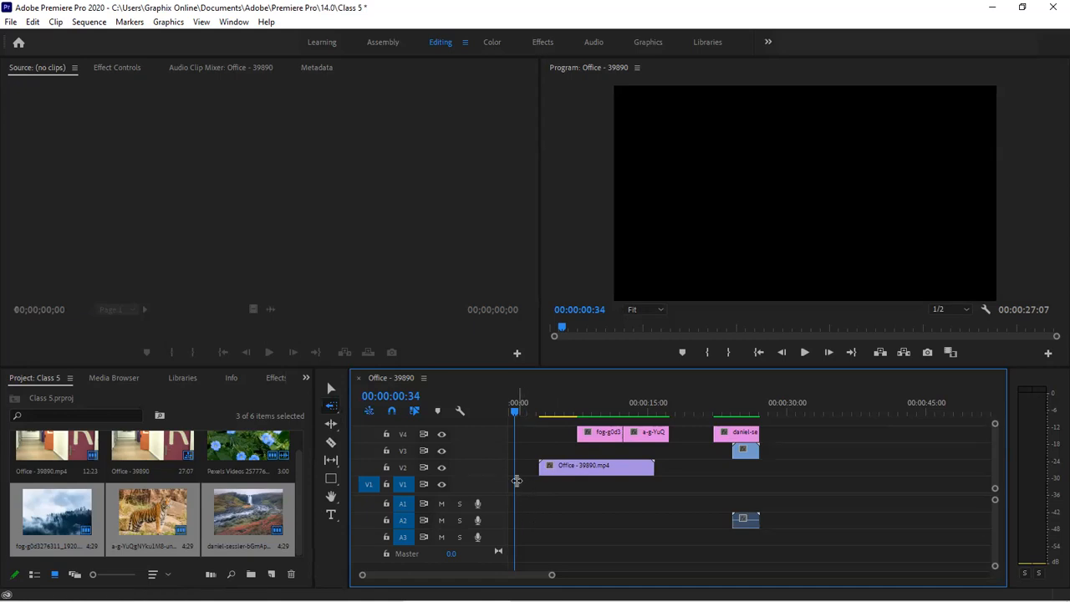
{"action": "left_click", "coordinate": [899, 413]}
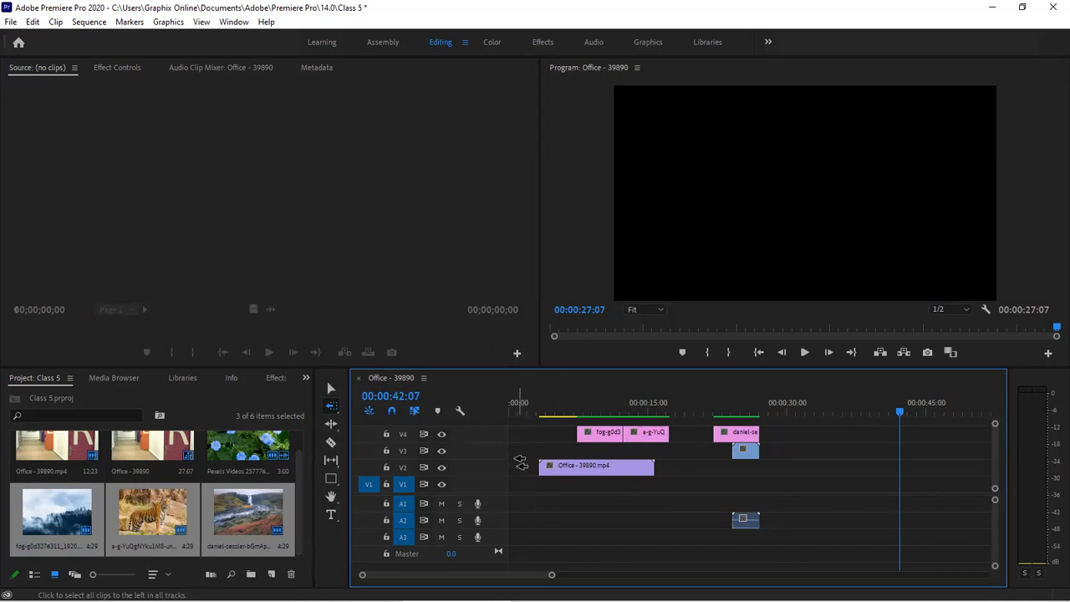
{"action": "left_click", "coordinate": [855, 460]}
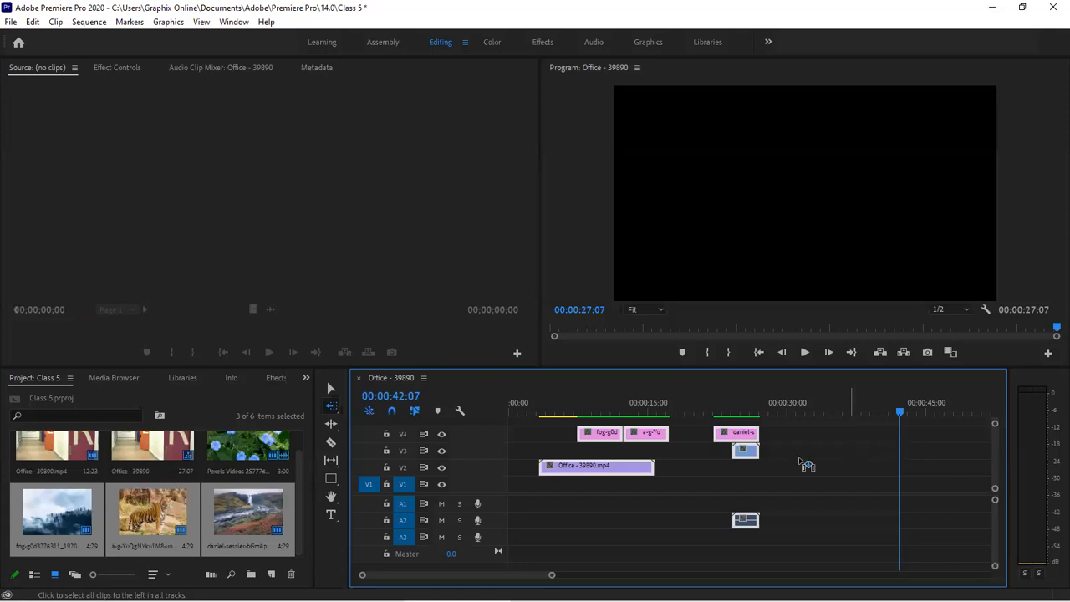
Move all clips together further along the timeline, reselect them with the Track Select Backward Tool, and shift them back about 8 seconds.
{"action": "key", "text": "ctrl+z"}
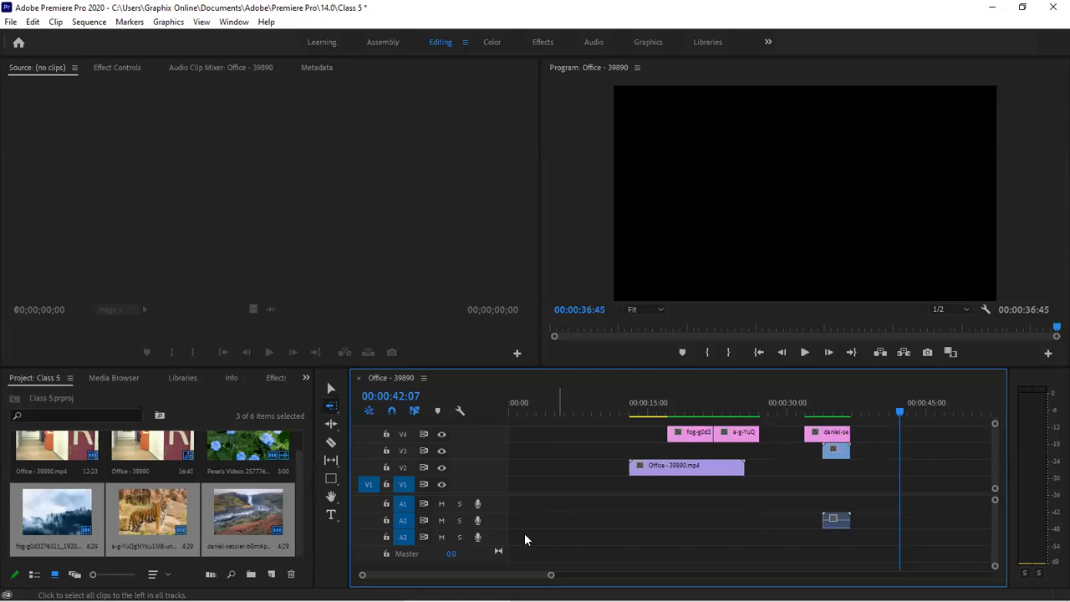
{"action": "left_click", "coordinate": [935, 443]}
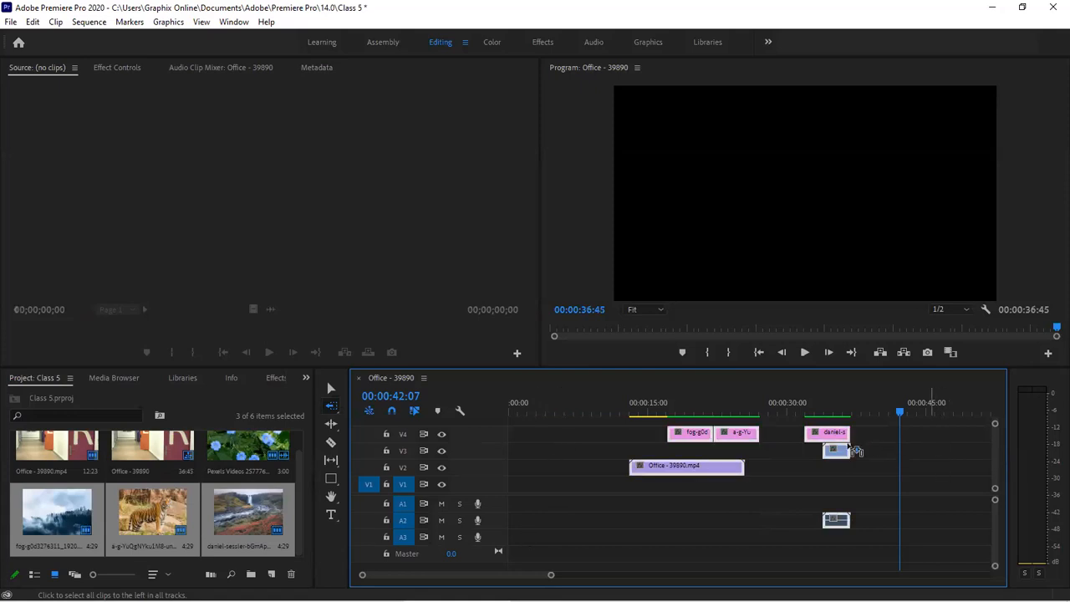
{"action": "left_click_drag", "start_coordinate": [861, 445], "coordinate": [849, 480]}
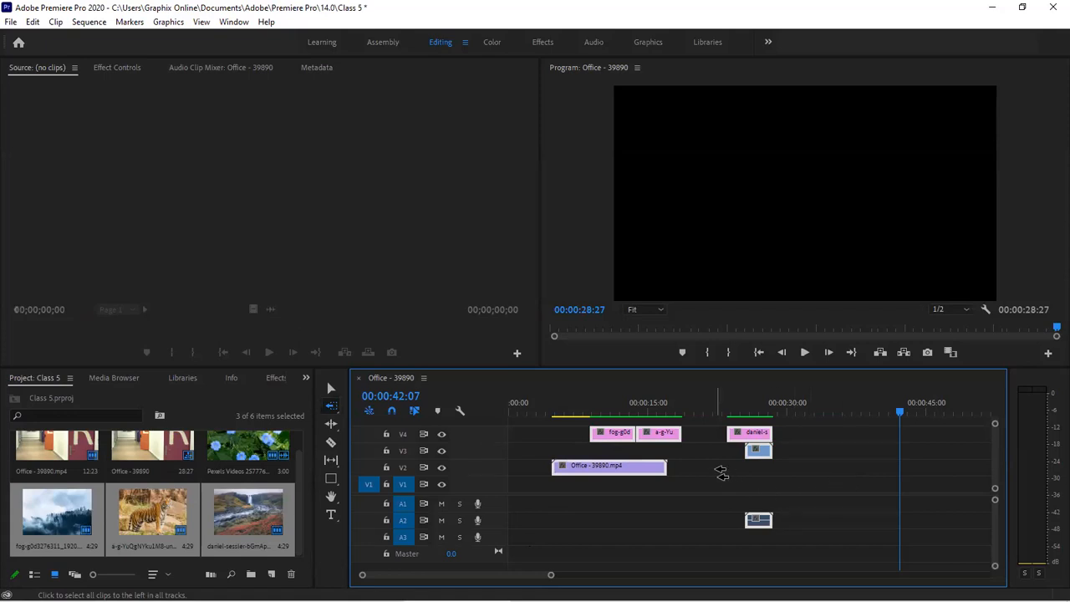
Select only the V2 Office clip with the Track Select Backward Tool and move it about 7 seconds along the timeline.
{"action": "left_click", "coordinate": [654, 473]}
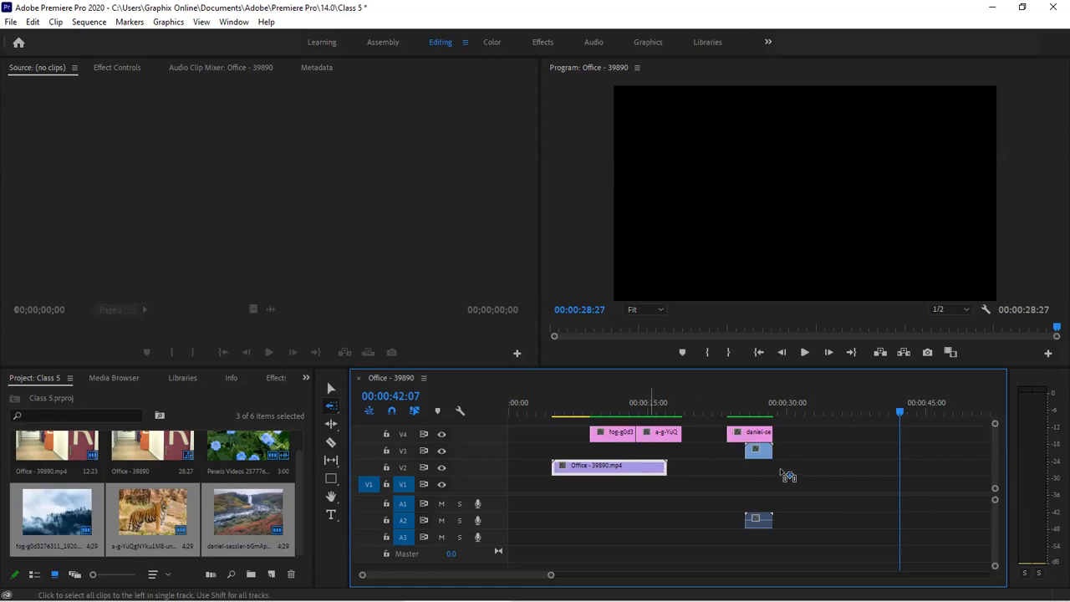
{"action": "left_click_drag", "start_coordinate": [724, 474], "coordinate": [777, 476]}
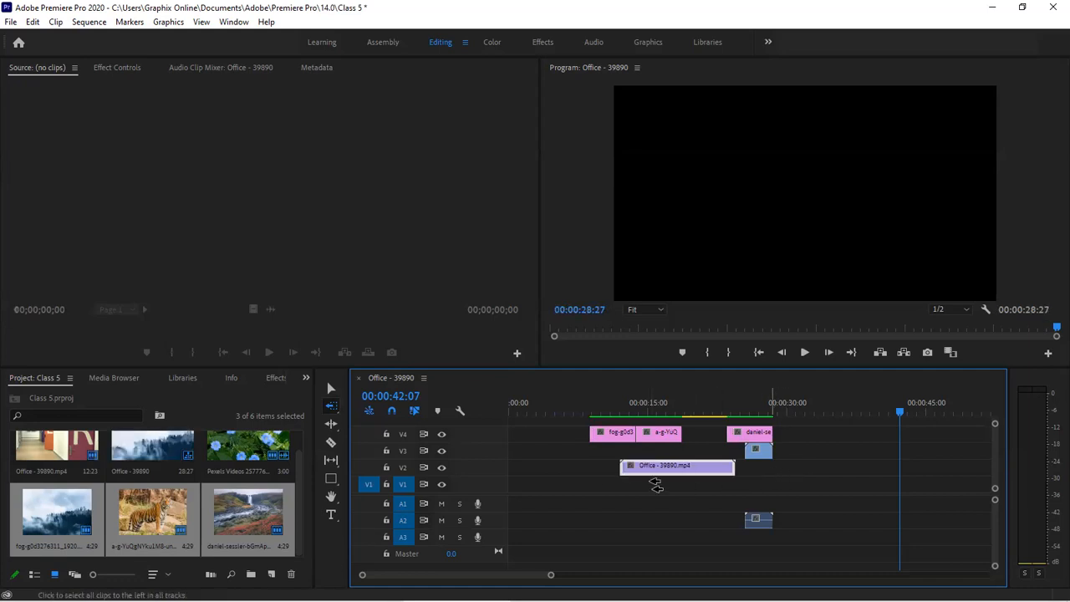
Delete every clip from the timeline using the Selection tool, and return the playhead to the sequence start.
{"action": "left_click", "coordinate": [332, 423]}
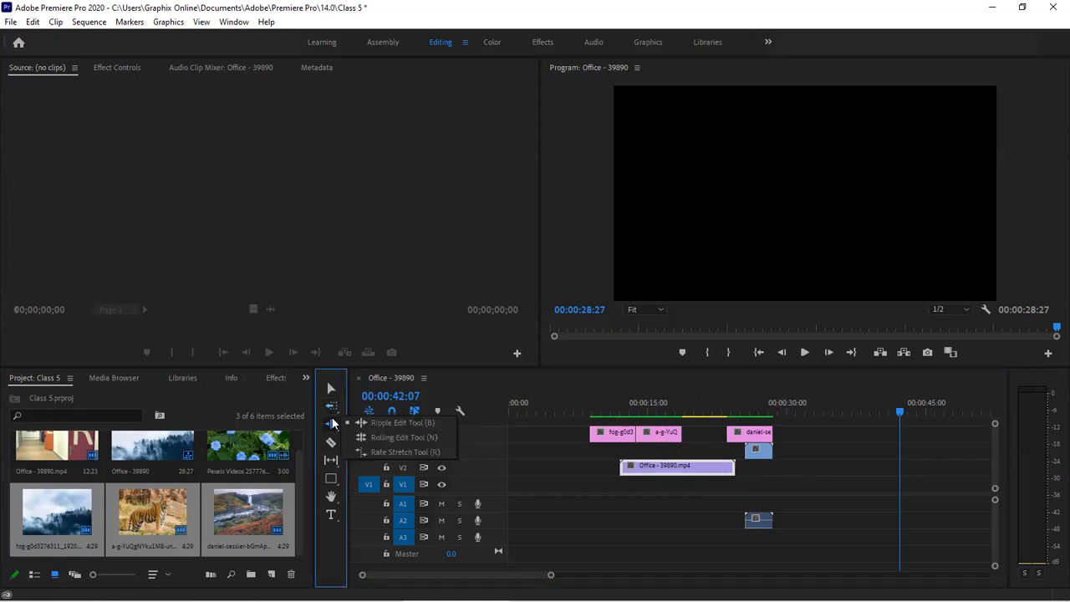
{"action": "left_click", "coordinate": [332, 423]}
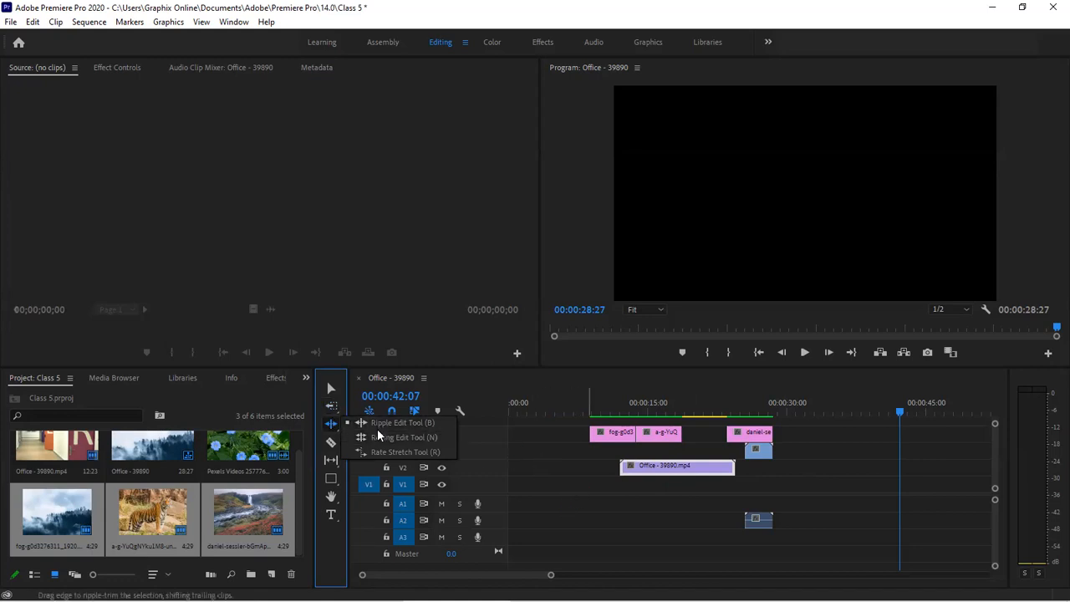
{"action": "key", "text": "v"}
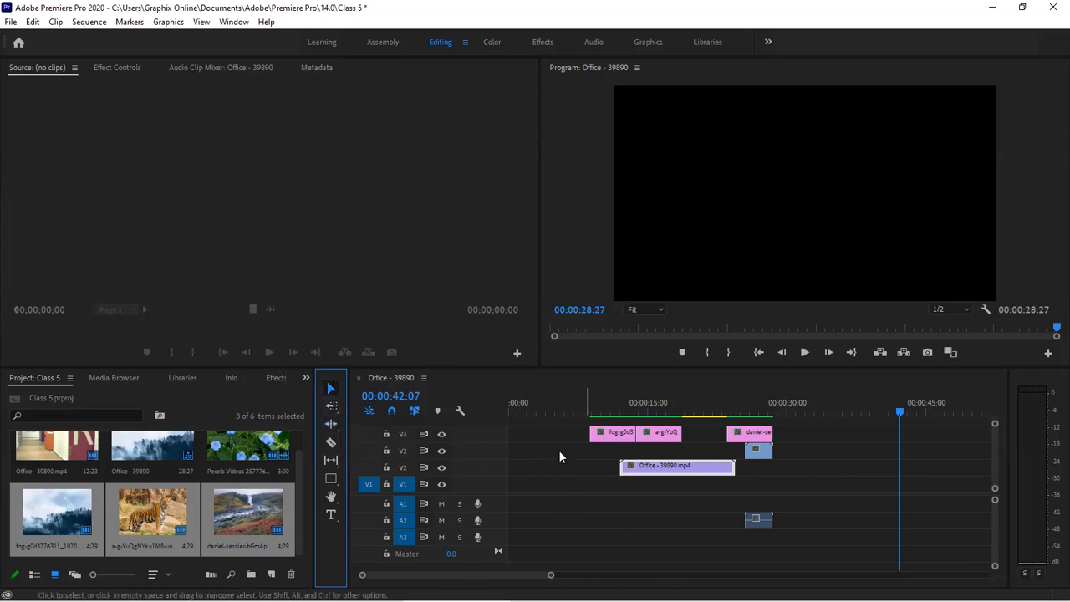
{"action": "left_click_drag", "start_coordinate": [550, 425], "coordinate": [765, 520]}
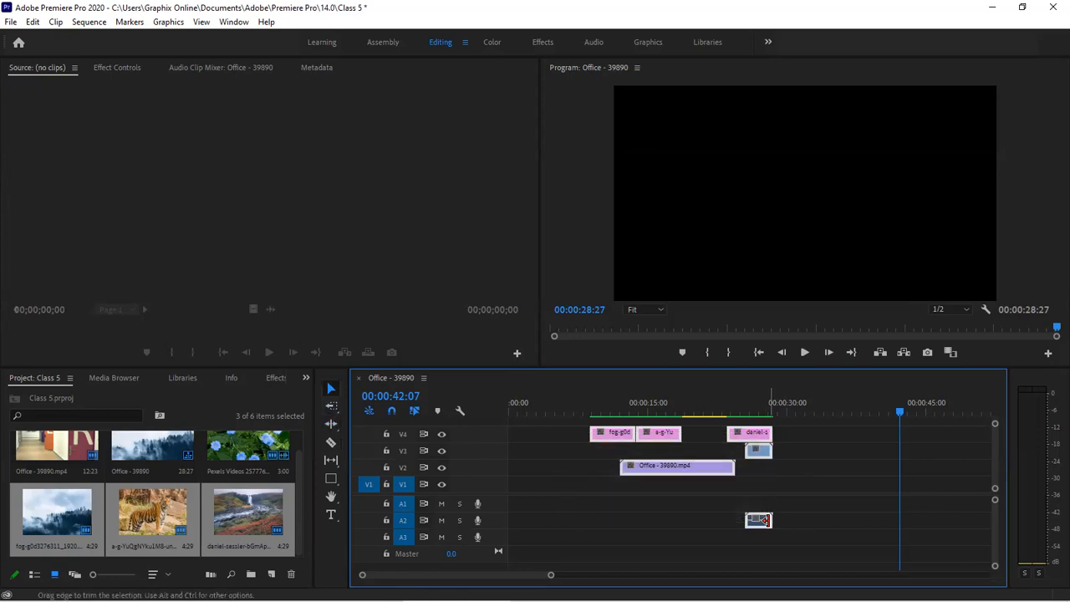
{"action": "key", "text": "Delete"}
{"action": "key", "text": "Home"}
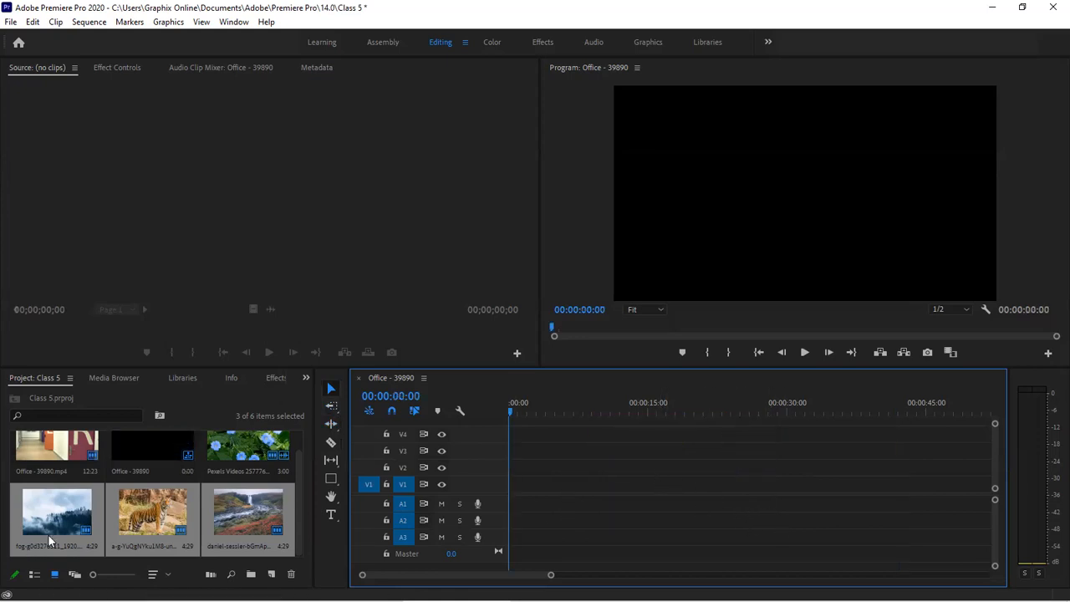
Place Office - 39890.mp4 at the start of V3 and the Pexels flower video directly after it.
{"action": "left_click_drag", "start_coordinate": [73, 513], "coordinate": [471, 459]}
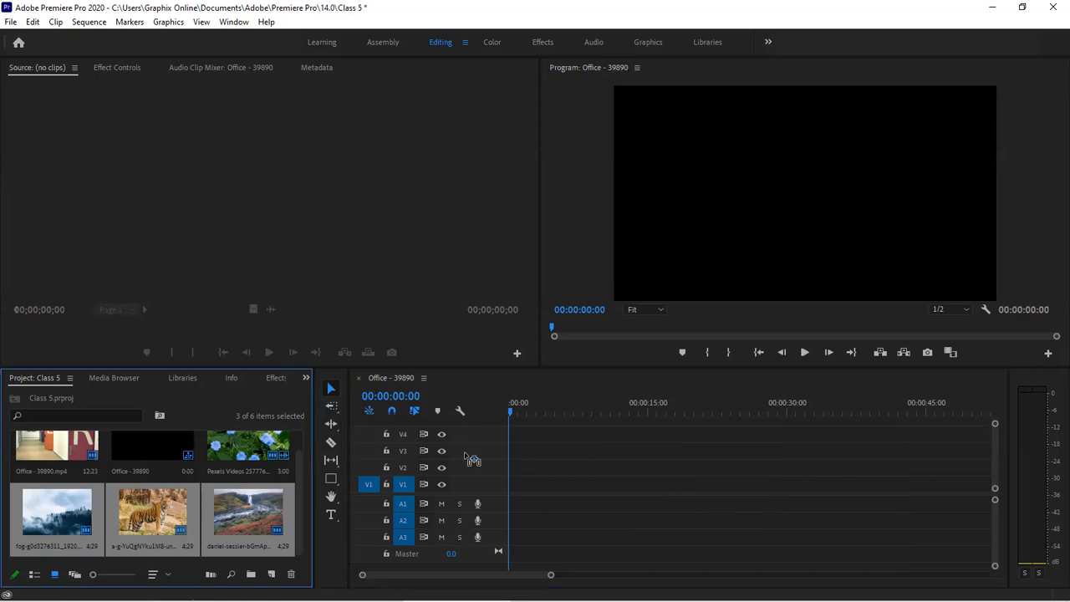
{"action": "left_click", "coordinate": [148, 552]}
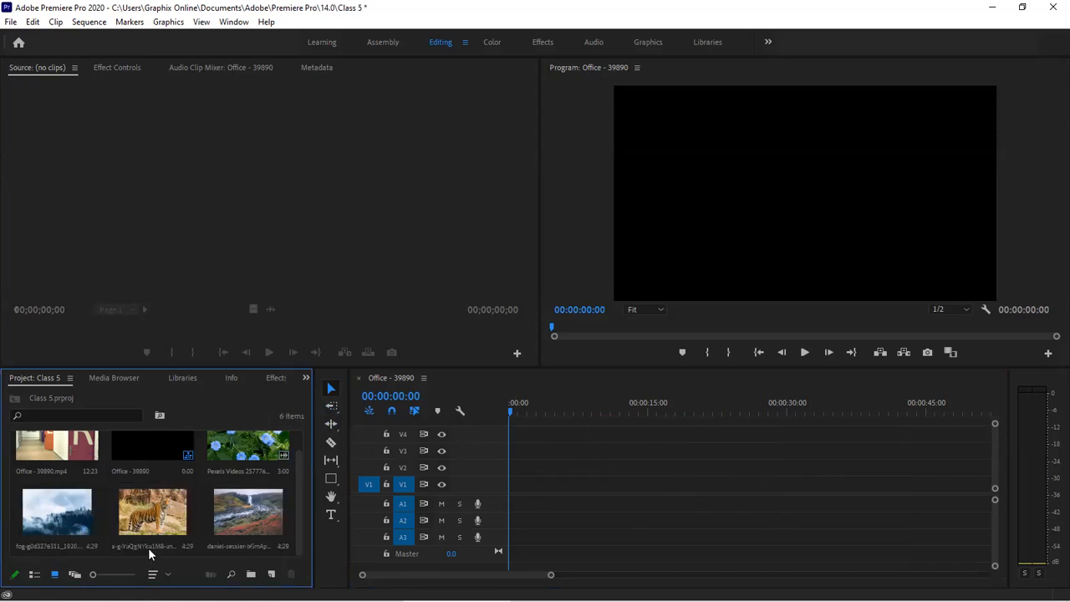
{"action": "scroll", "coordinate": [100, 501], "scroll_direction": "up", "scroll_amount": 1}
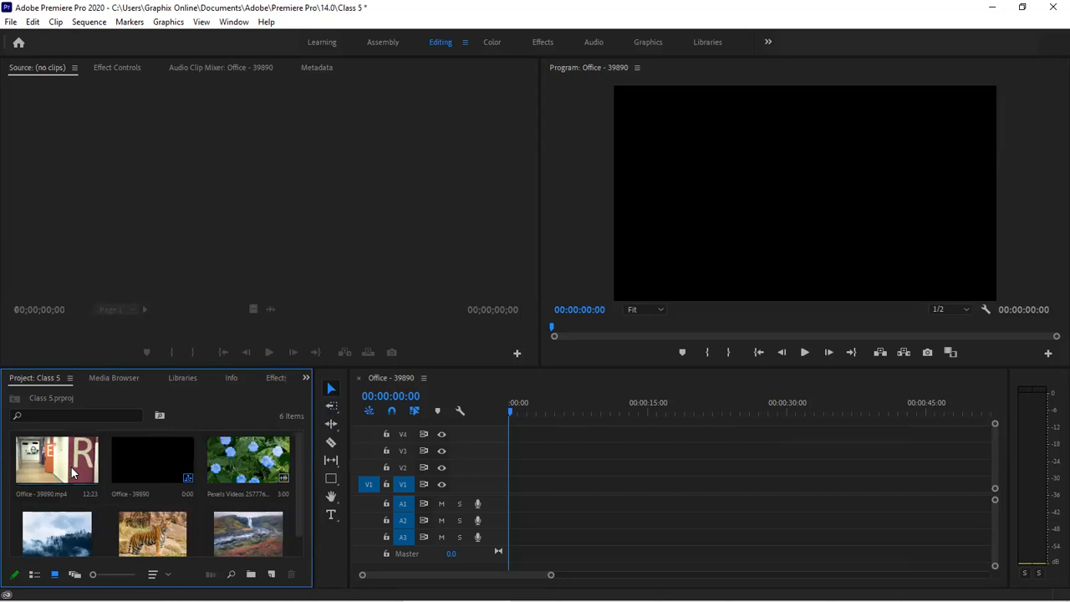
{"action": "left_click", "coordinate": [71, 467]}
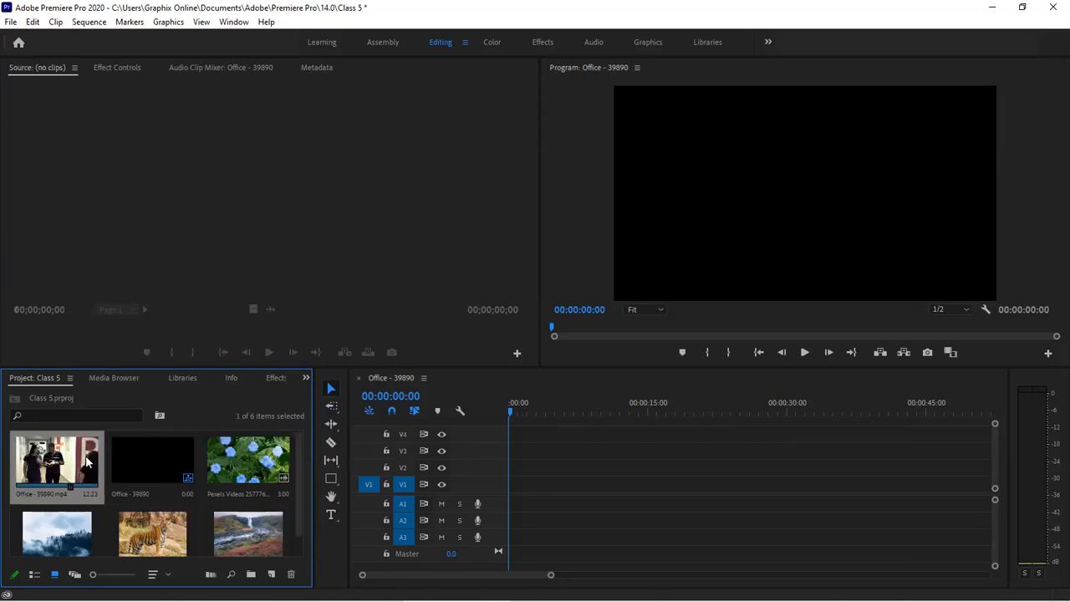
{"action": "left_click", "coordinate": [265, 474]}
{"action": "left_click_drag", "start_coordinate": [629, 450], "coordinate": [629, 449]}
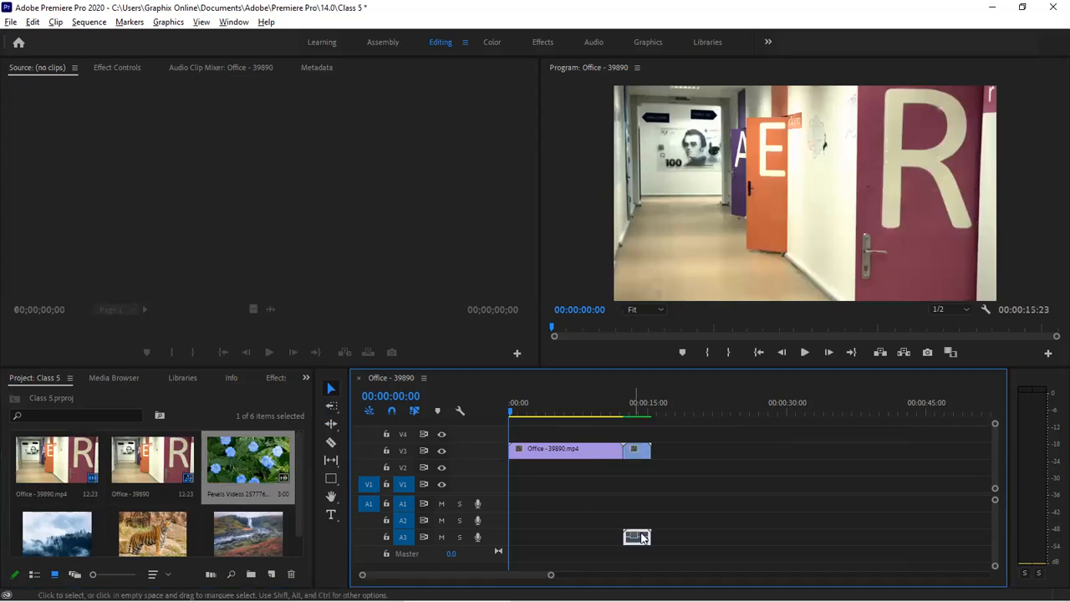
Remove the flower clip's audio, and trim the end of the V3 Office clip back to about 00:00:08:39, leaving a gap before the flower clip.
{"action": "left_click", "coordinate": [603, 457]}
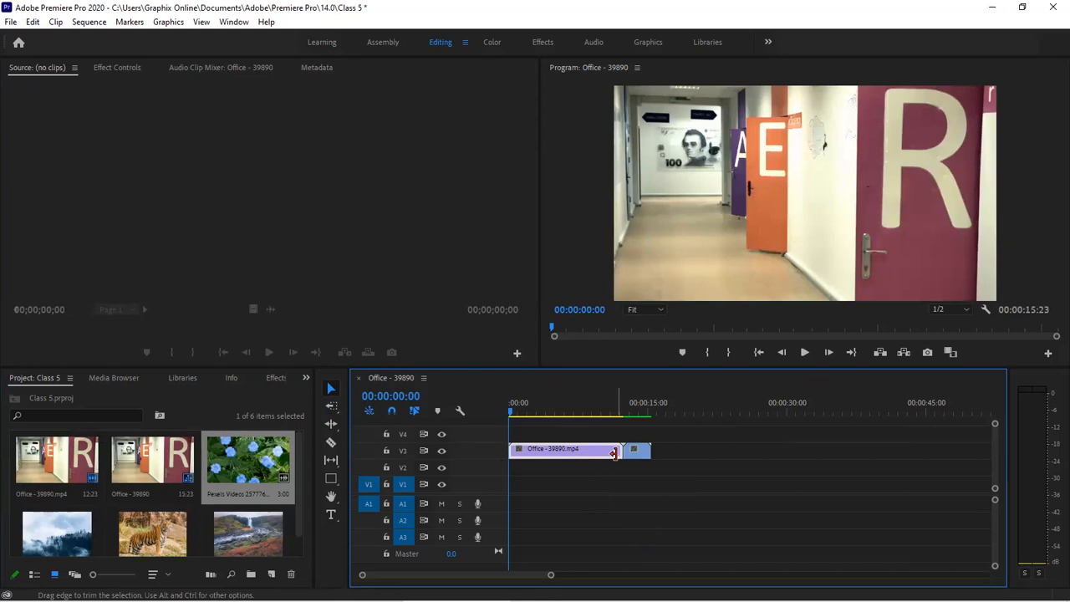
{"action": "left_click_drag", "start_coordinate": [614, 452], "coordinate": [618, 450]}
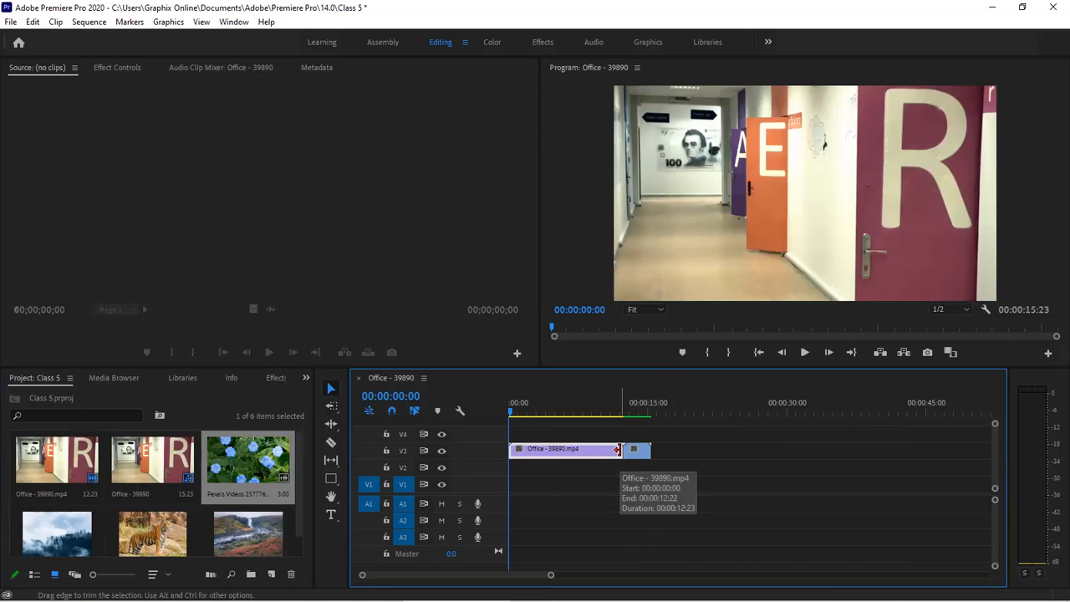
{"action": "left_click_drag", "start_coordinate": [618, 450], "coordinate": [587, 458]}
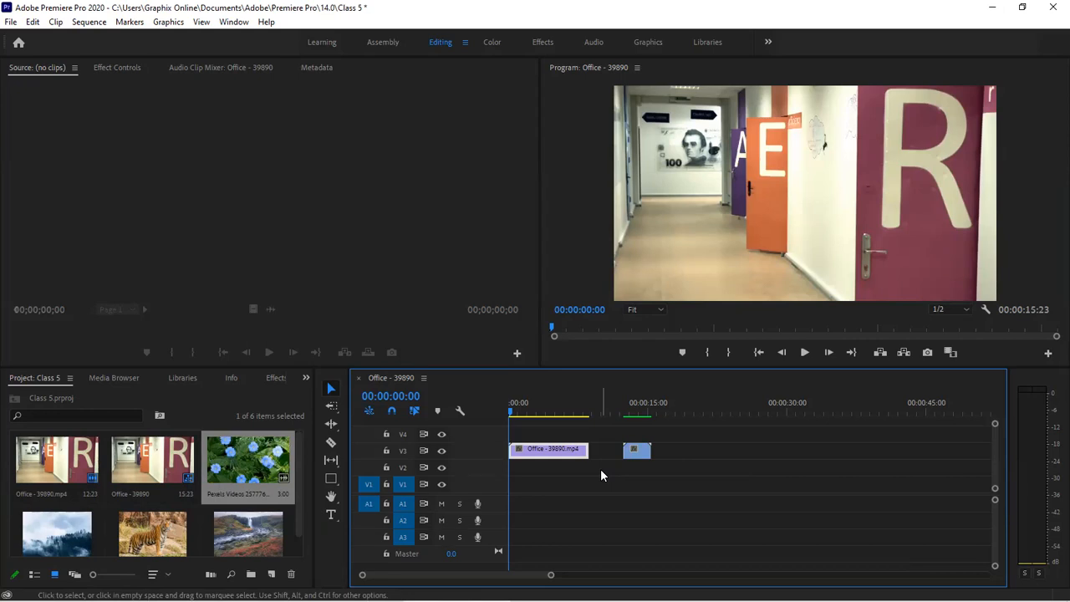
Select the gap between the two V3 clips and play the sequence across it into the flower clip.
{"action": "left_click", "coordinate": [600, 453]}
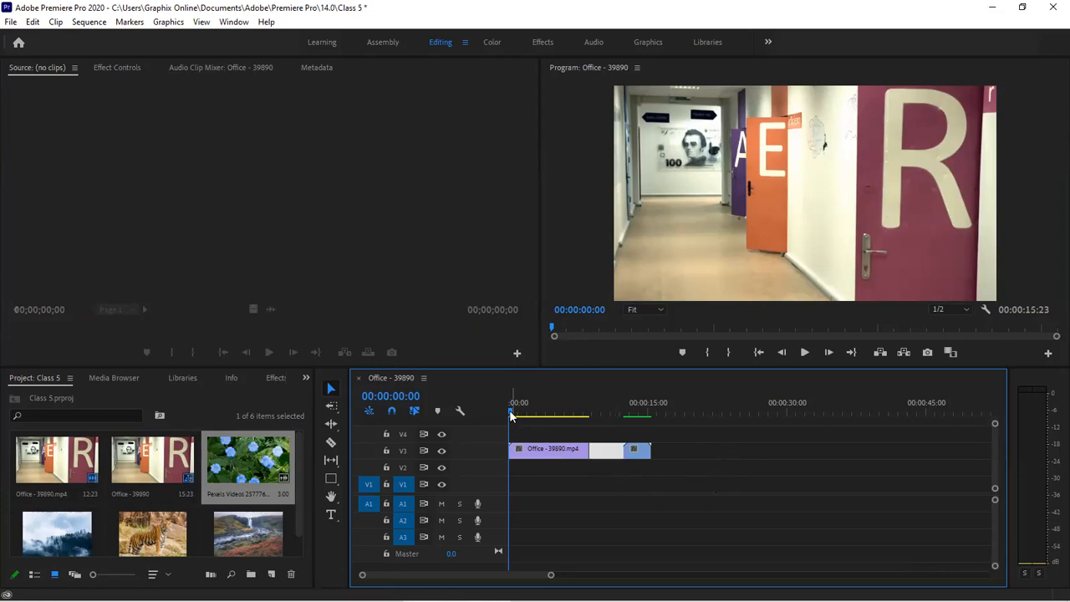
{"action": "left_click", "coordinate": [565, 414]}
{"action": "key", "text": "space"}
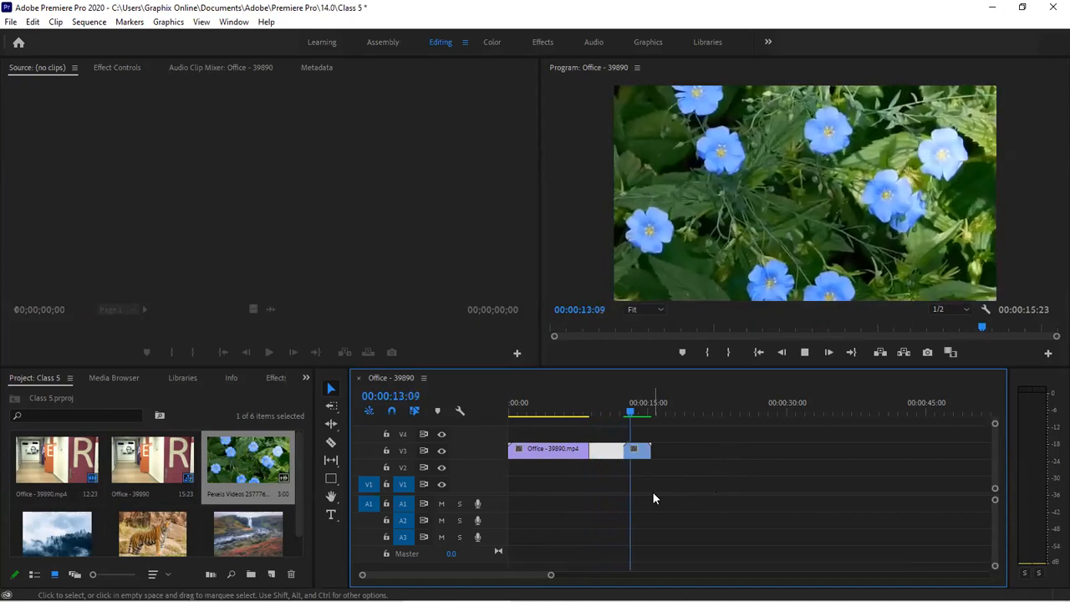
{"action": "key", "text": "space"}
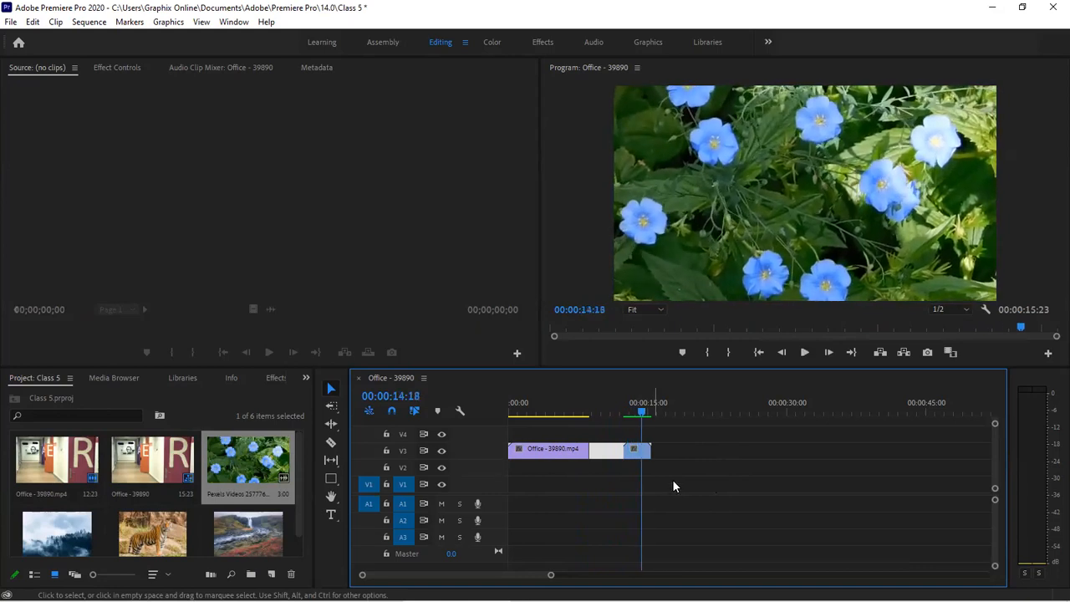
Ripple-delete the gap between the two V3 clips and undo the deletion.
{"action": "left_click", "coordinate": [607, 456]}
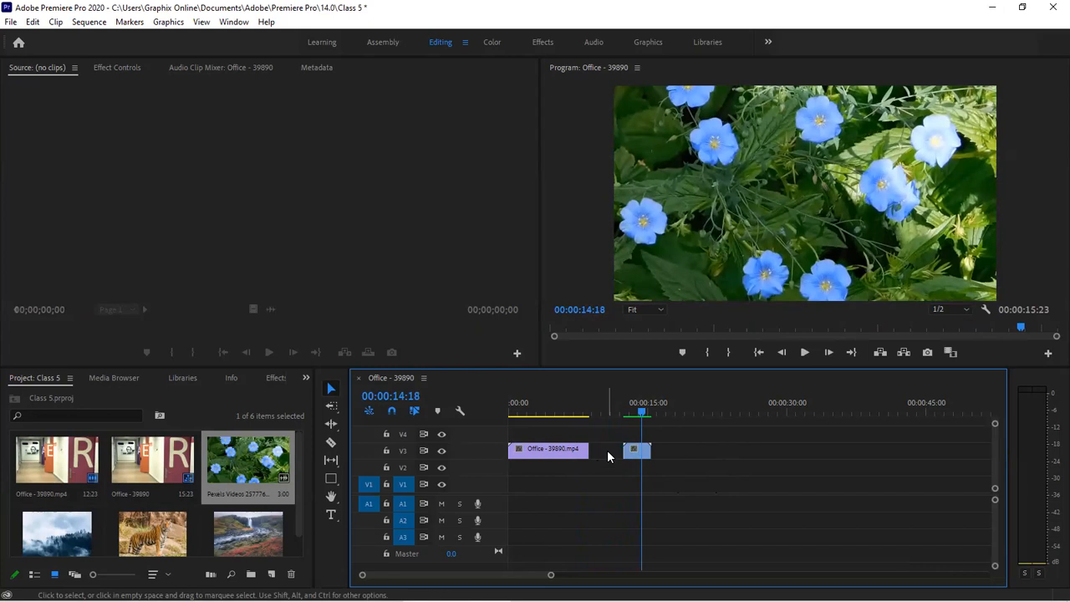
{"action": "left_click", "coordinate": [608, 456]}
{"action": "left_click", "coordinate": [608, 456]}
{"action": "right_click", "coordinate": [608, 456]}
{"action": "left_click", "coordinate": [617, 460]}
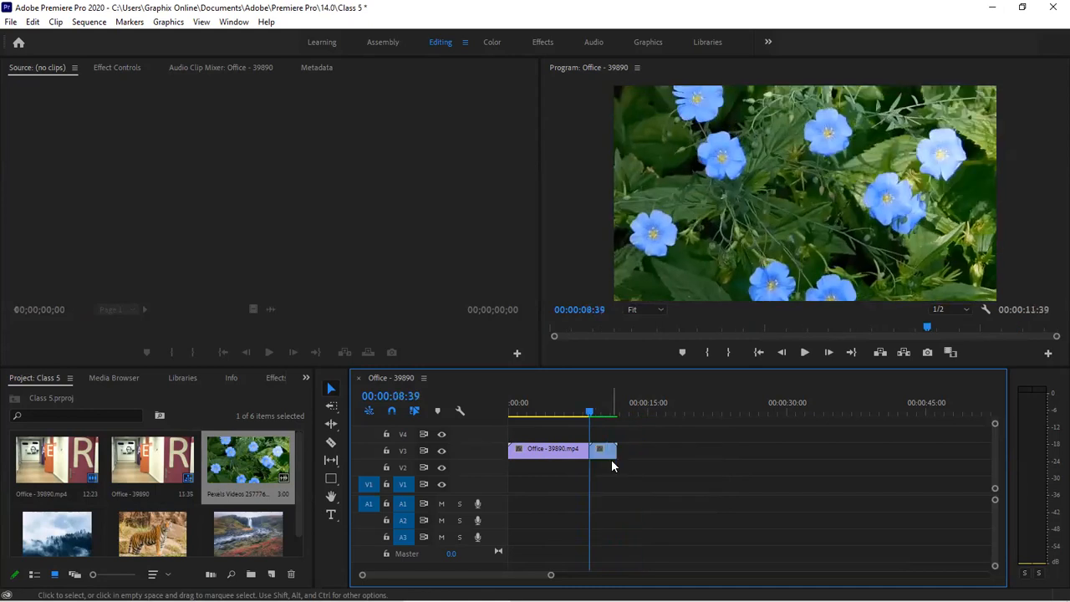
{"action": "key", "text": "ctrl+z"}
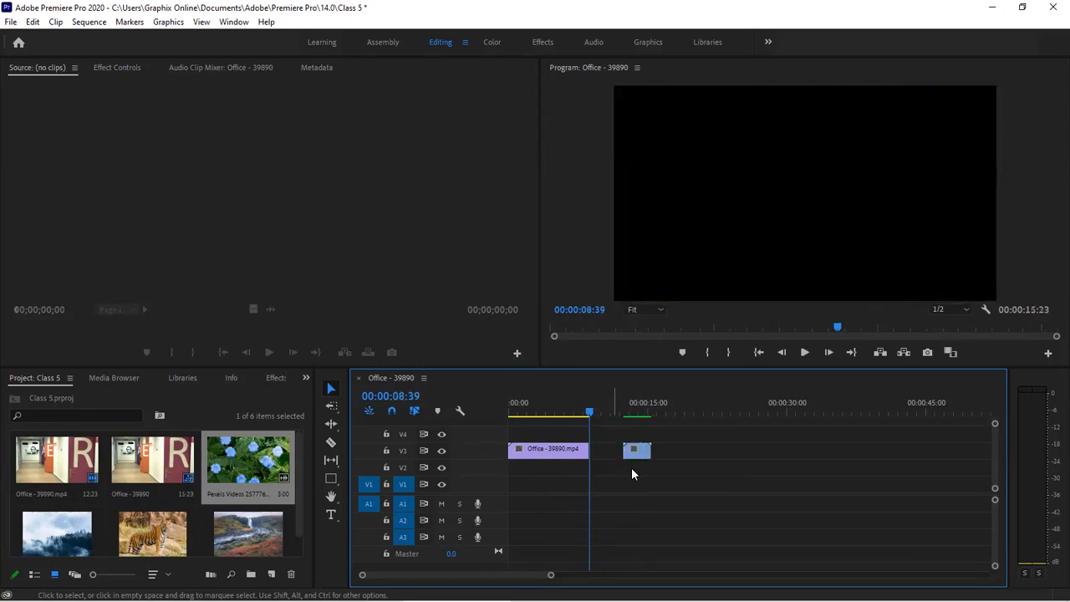
Close the V3 gap by moving the flower clip against the end of the Office clip, and undo the move.
{"action": "left_click", "coordinate": [639, 453]}
{"action": "key", "text": "Delete"}
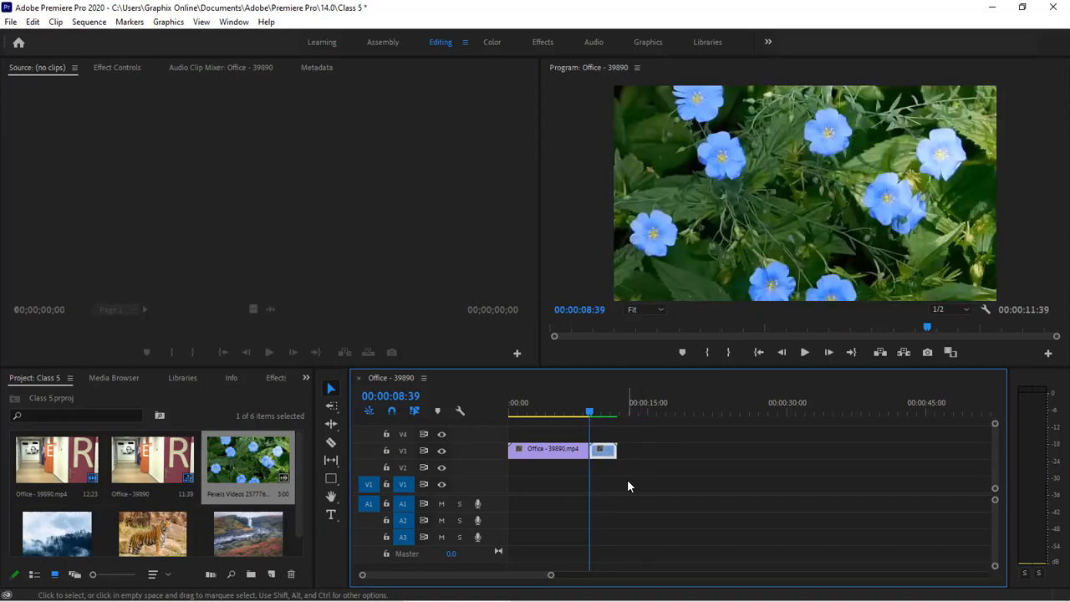
{"action": "key", "text": "ctrl+z"}
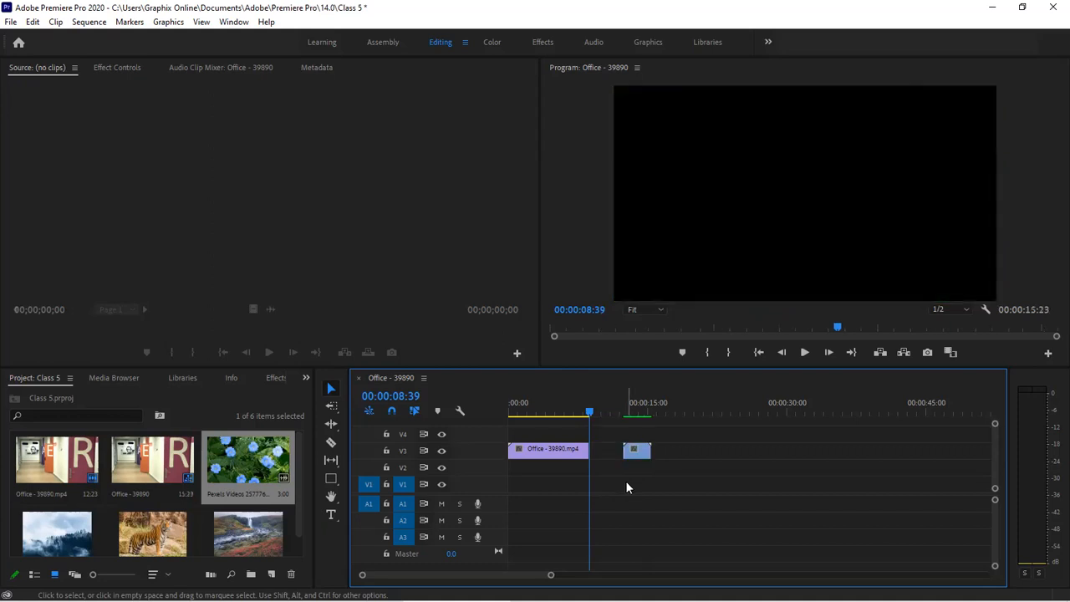
Undo the trim of the V3 Office clip to restore its full length, and place the playhead at 00:00:20:01.
{"action": "left_click", "coordinate": [611, 455]}
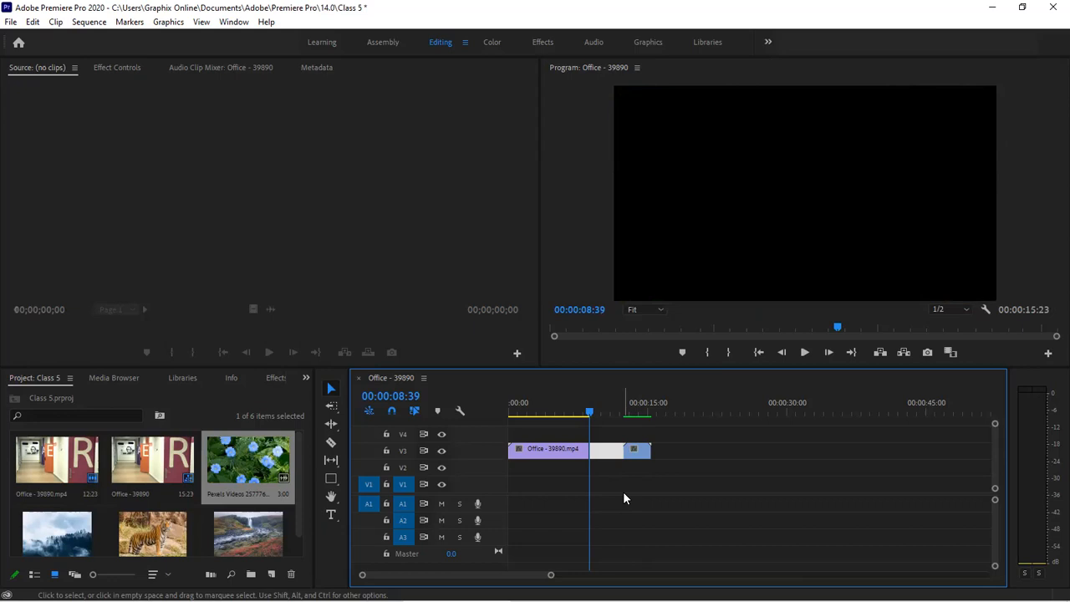
{"action": "key", "text": "ctrl+z"}
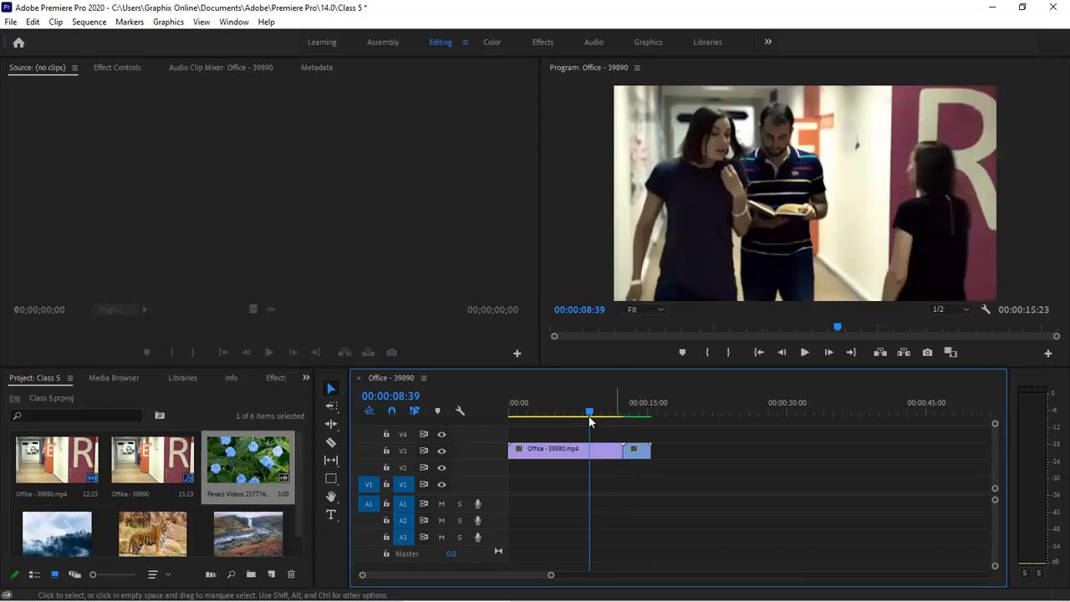
{"action": "left_click", "coordinate": [693, 409]}
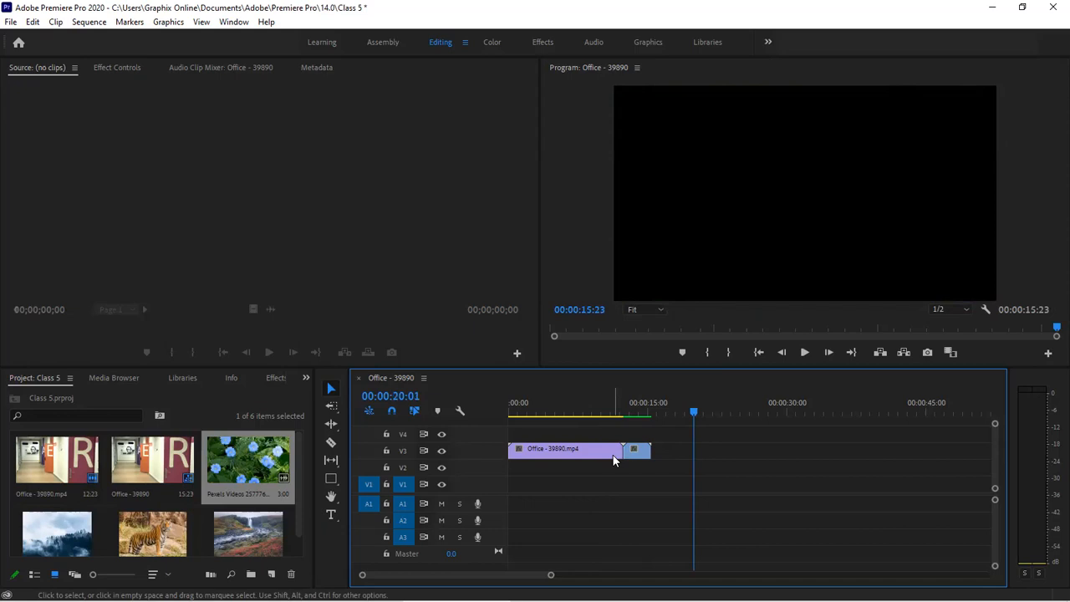
With the Ripple Edit tool, shorten the V3 Office clip's end to a sequence length of about 00:00:09:10, and extend it to about 00:00:15:10.
{"action": "left_click", "coordinate": [331, 424]}
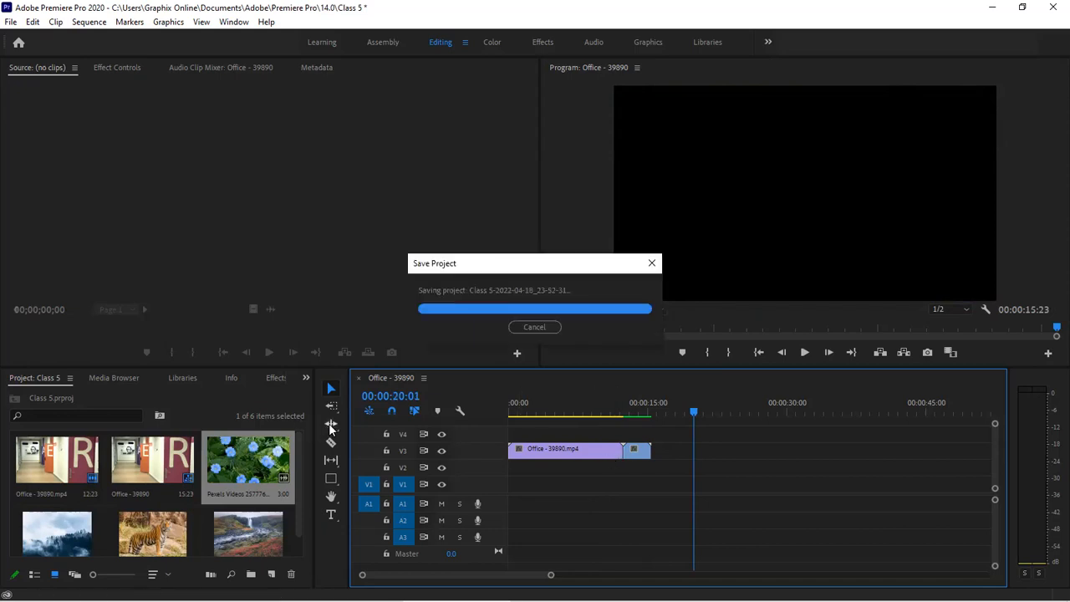
{"action": "left_click", "coordinate": [331, 426]}
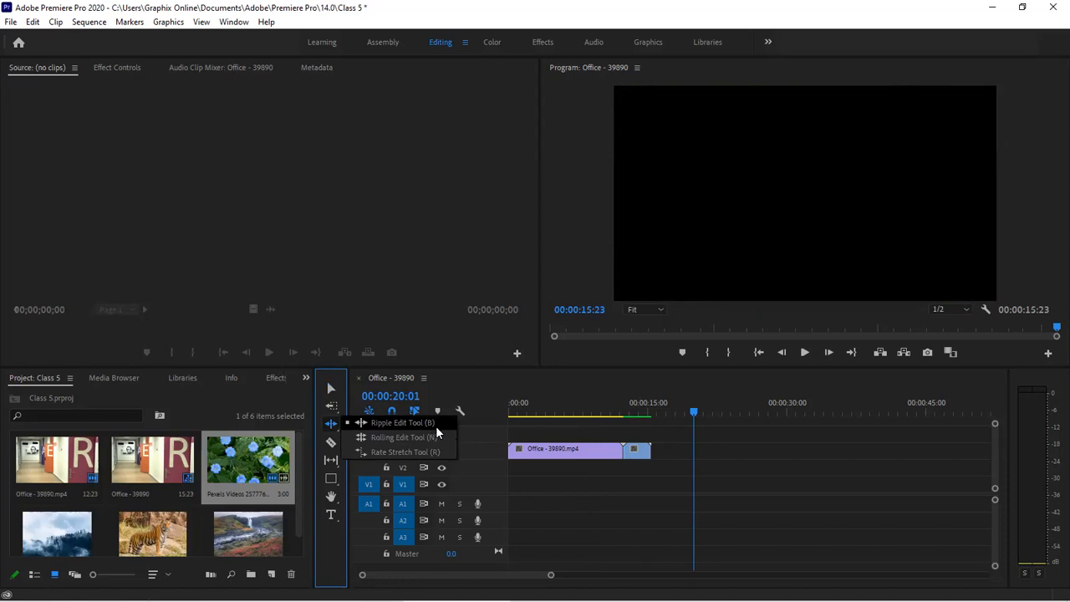
{"action": "left_click", "coordinate": [542, 461]}
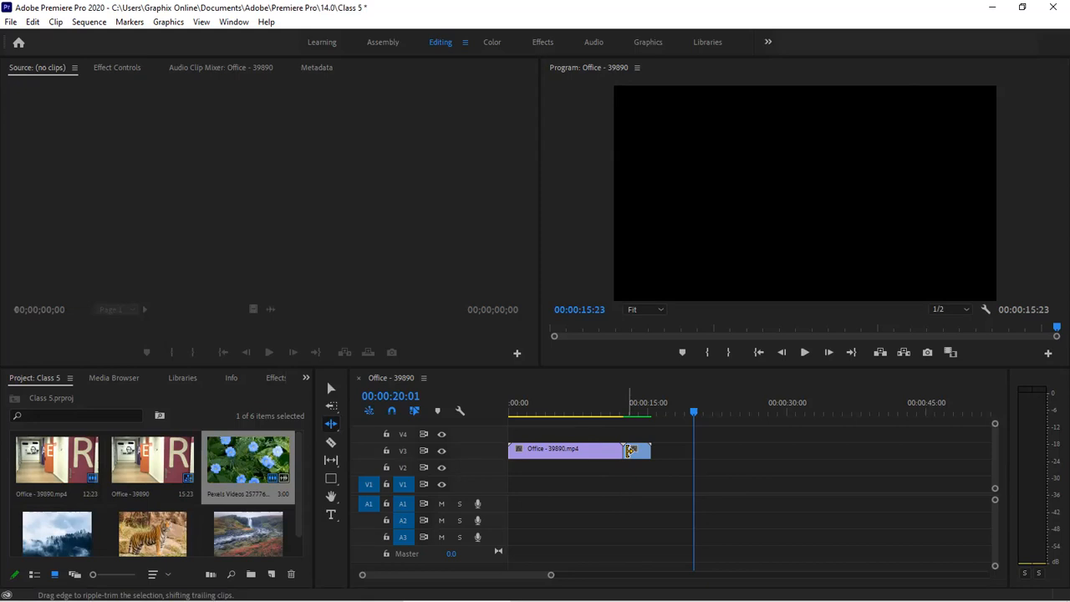
{"action": "left_click_drag", "start_coordinate": [631, 450], "coordinate": [569, 452]}
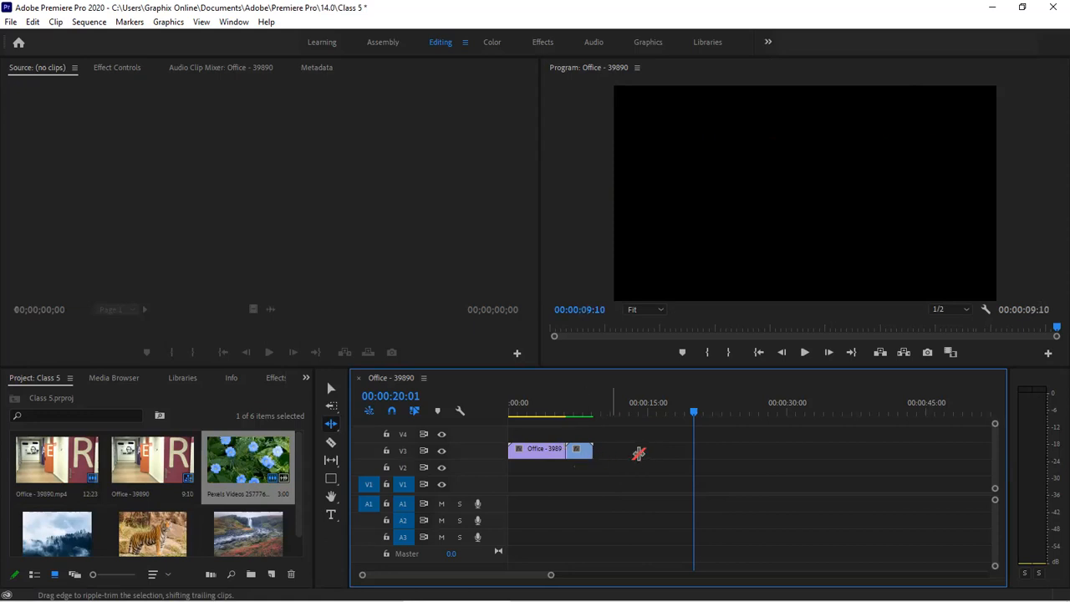
{"action": "left_click", "coordinate": [571, 450]}
{"action": "left_click_drag", "start_coordinate": [574, 449], "coordinate": [661, 457]}
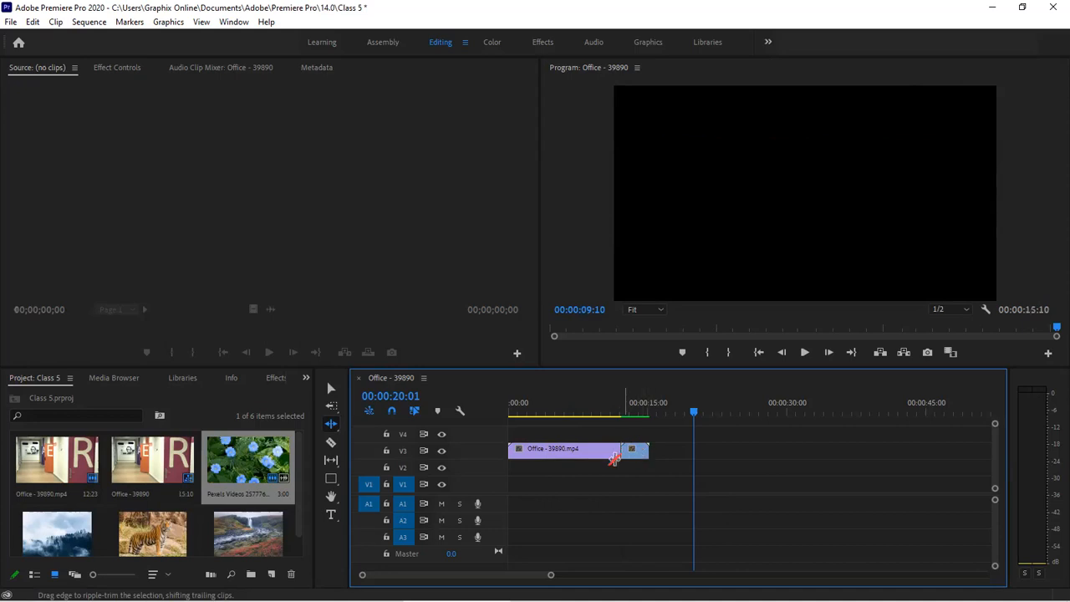
With the Selection tool, trim the end of the V3 Office clip back to about 4 seconds and select the gap before the flower clip.
{"action": "left_click", "coordinate": [331, 390]}
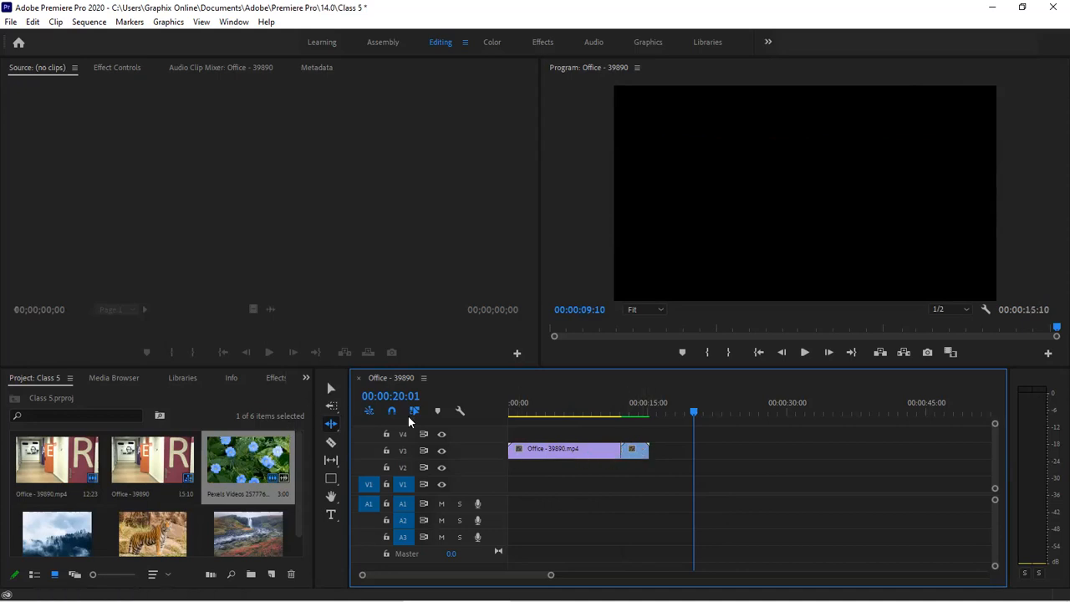
{"action": "left_click_drag", "start_coordinate": [615, 452], "coordinate": [546, 452]}
{"action": "left_click", "coordinate": [577, 451]}
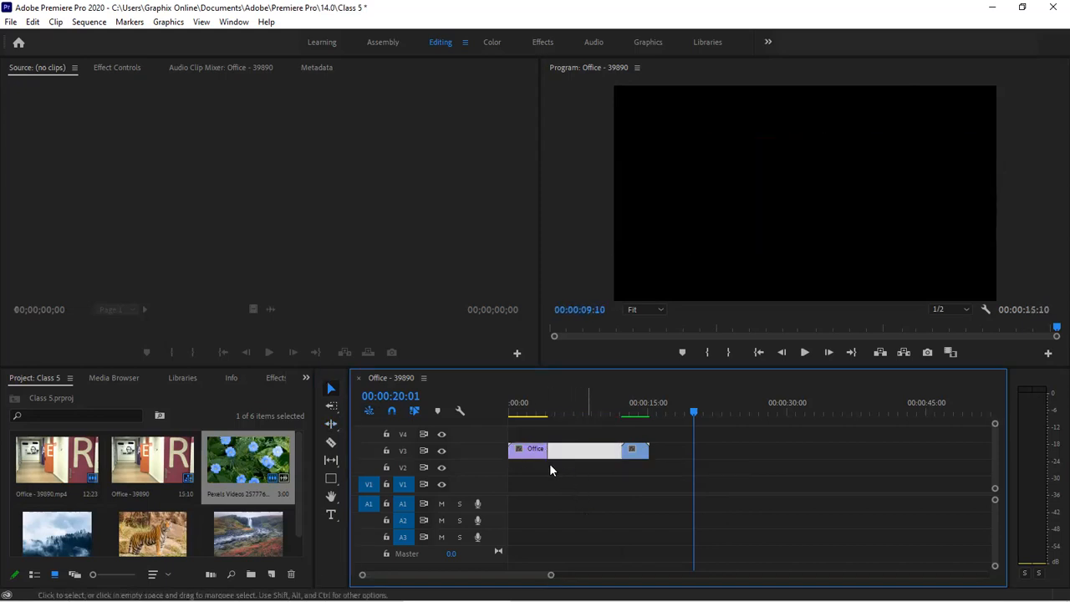
Extend the V3 Office clip's end and butt the flower clip against it for a sequence length of about 00:00:14:31.
{"action": "left_click", "coordinate": [549, 469]}
{"action": "left_click", "coordinate": [535, 453]}
{"action": "left_click_drag", "start_coordinate": [547, 451], "coordinate": [629, 451]}
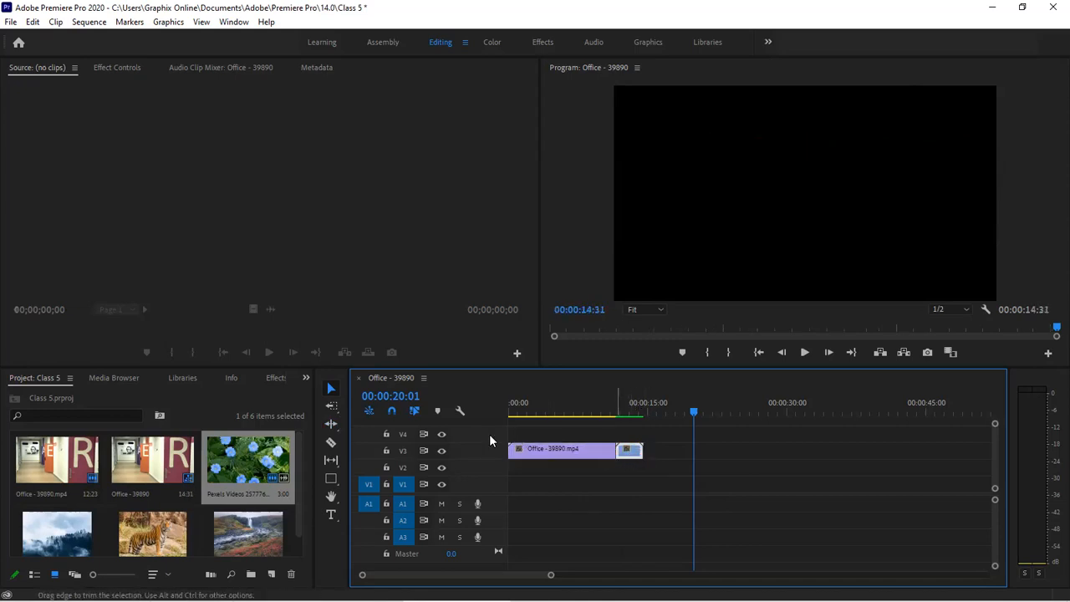
{"action": "left_click", "coordinate": [392, 411]}
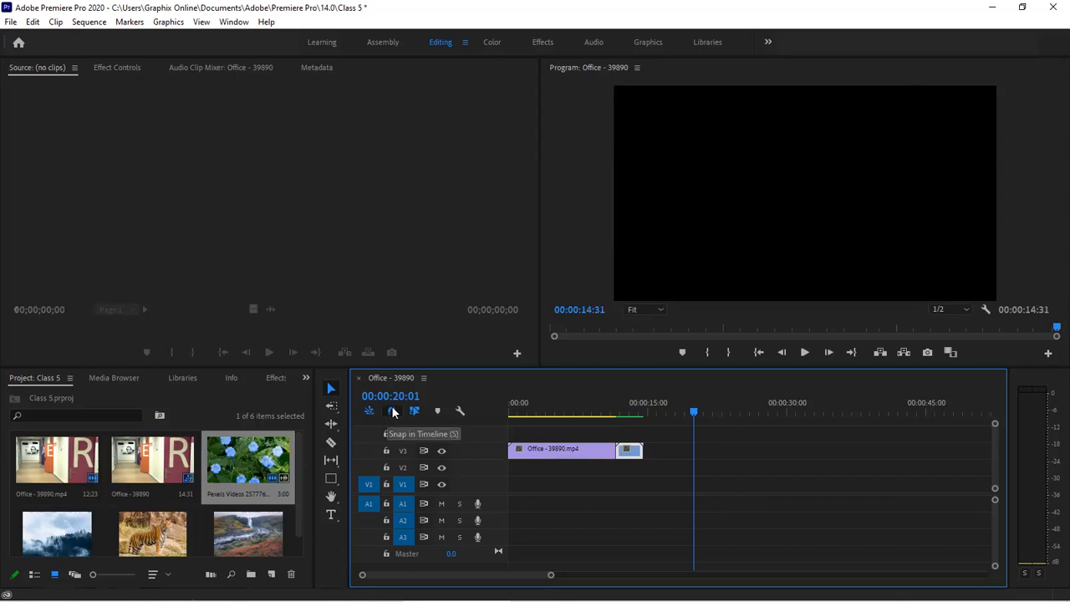
{"action": "left_click", "coordinate": [392, 411]}
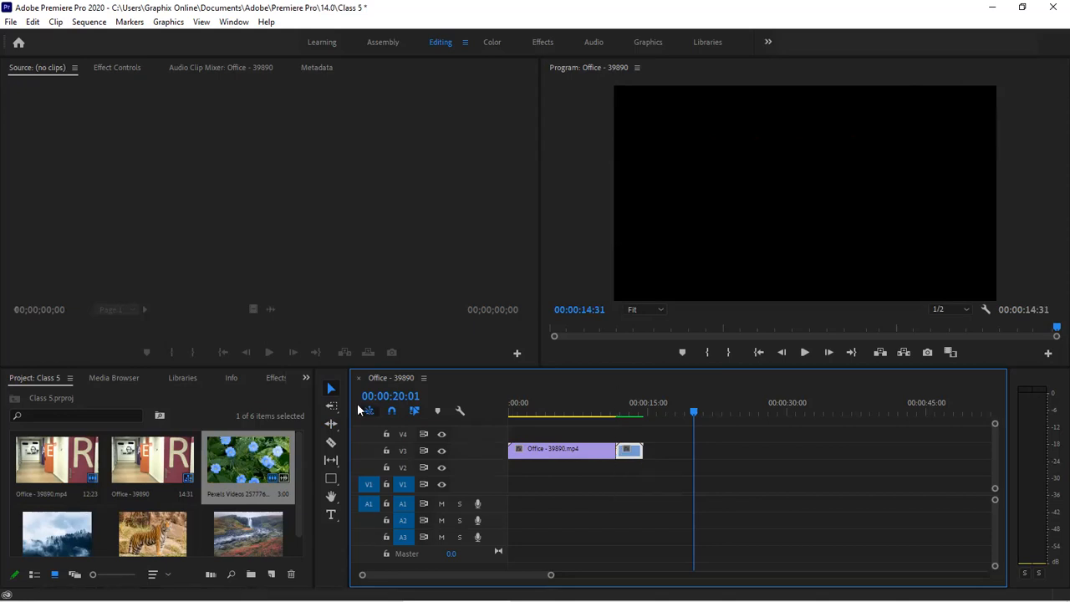
Ripple-trim the V3 Office clip's end to a sequence length of about 00:00:07:39, and play the sequence from the start to about 00:00:04:23.
{"action": "left_click", "coordinate": [329, 425]}
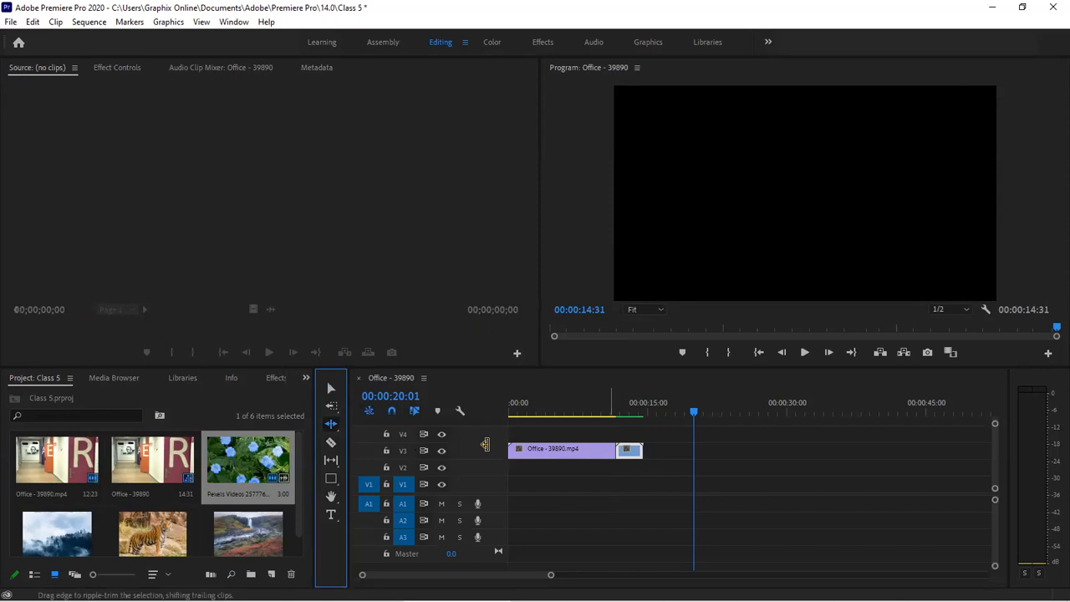
{"action": "left_click_drag", "start_coordinate": [616, 452], "coordinate": [560, 467]}
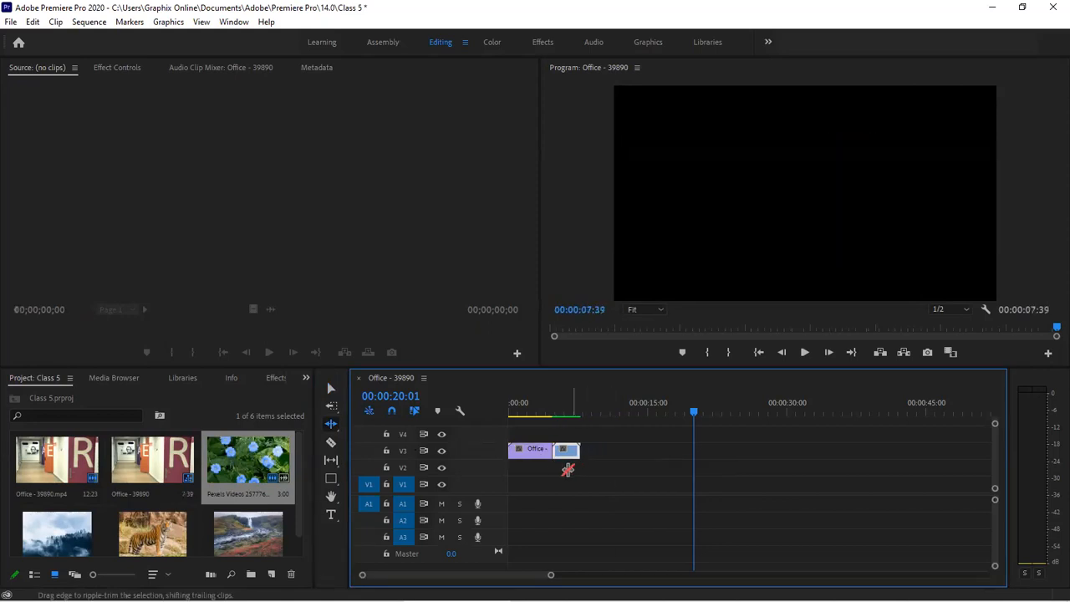
{"action": "key", "text": "Home"}
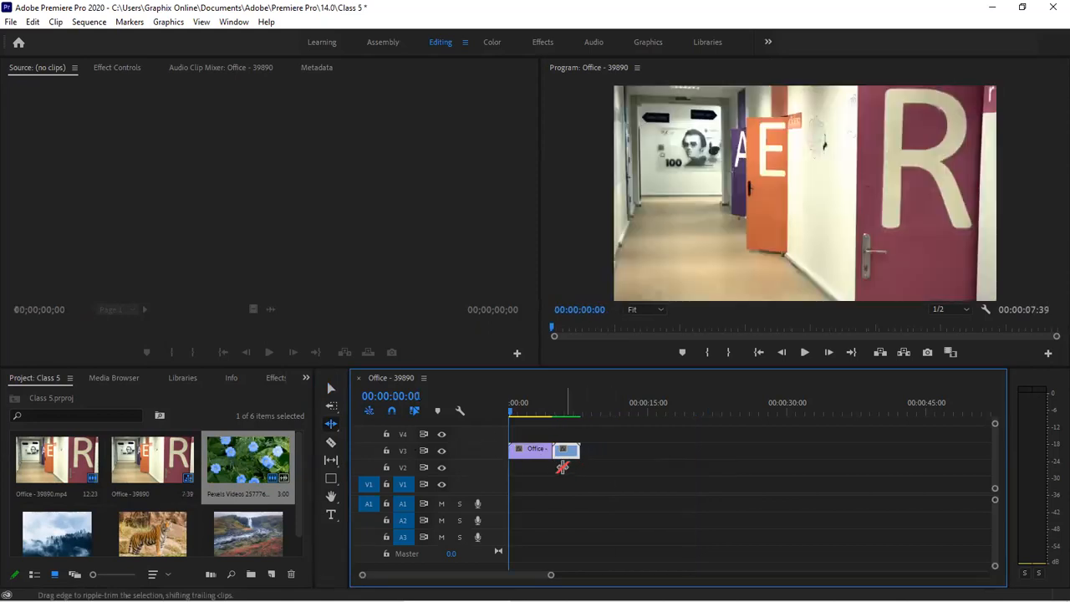
{"action": "key", "text": "space"}
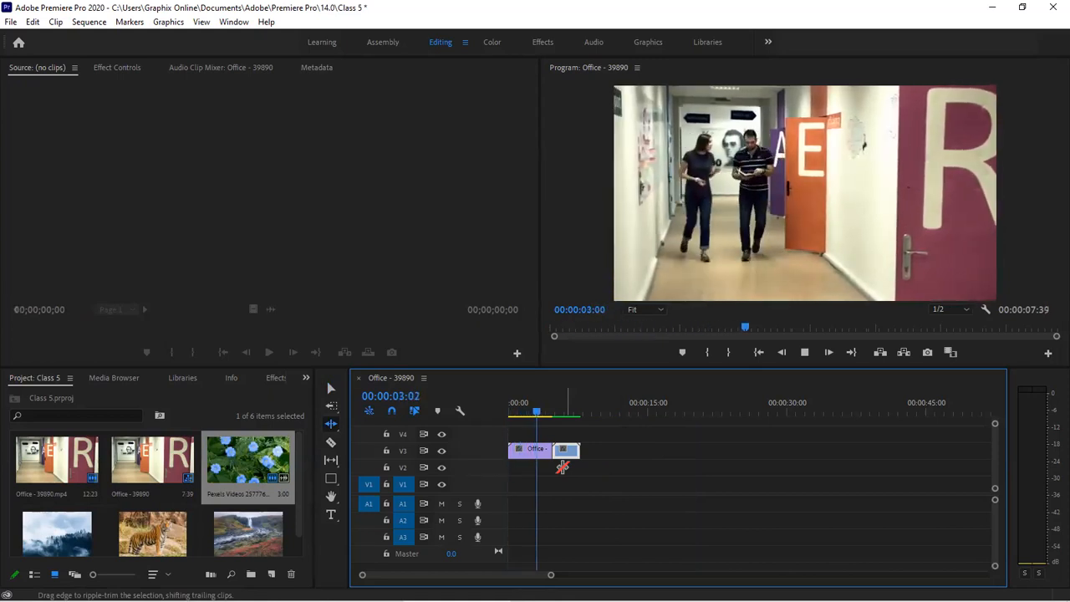
{"action": "key", "text": "space"}
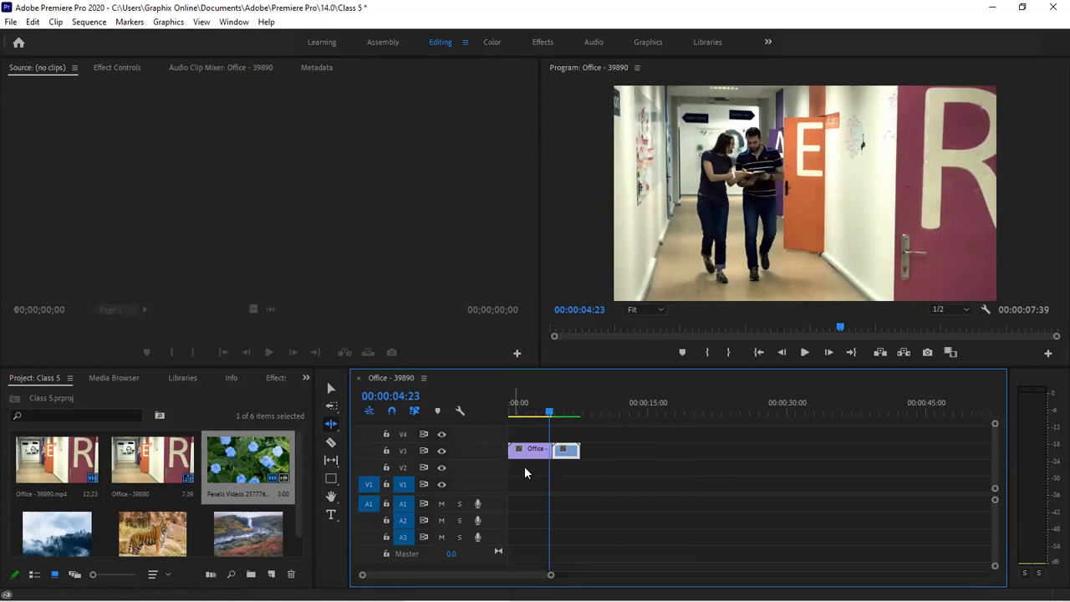
Choose the Rolling Edit tool, return to Ripple Edit, and extend the V3 Office clip's end to a sequence length of about 00:00:15:23.
{"action": "left_click", "coordinate": [331, 425]}
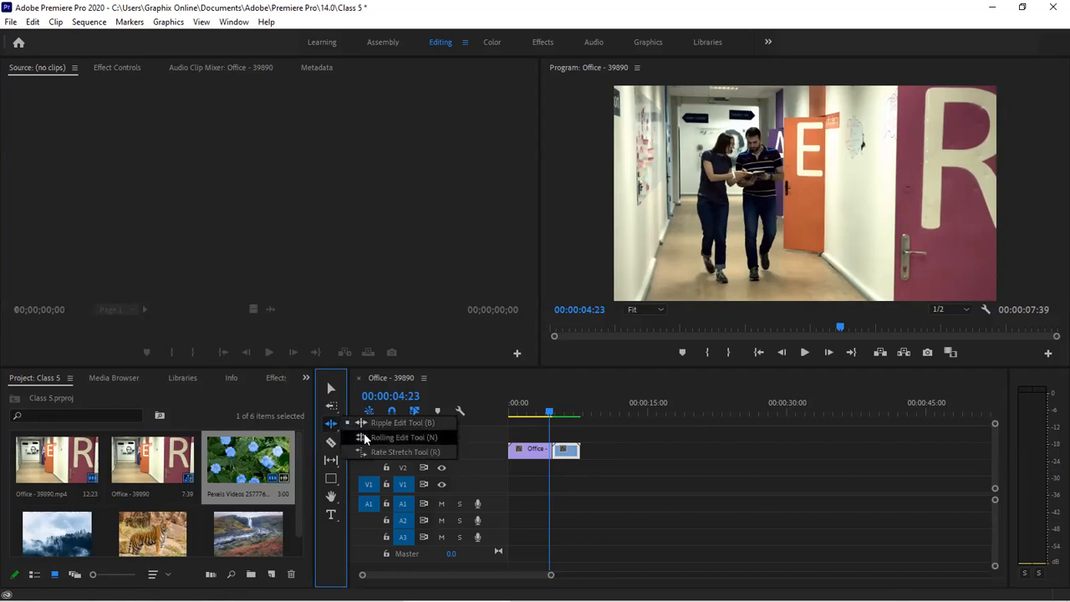
{"action": "left_click", "coordinate": [365, 438]}
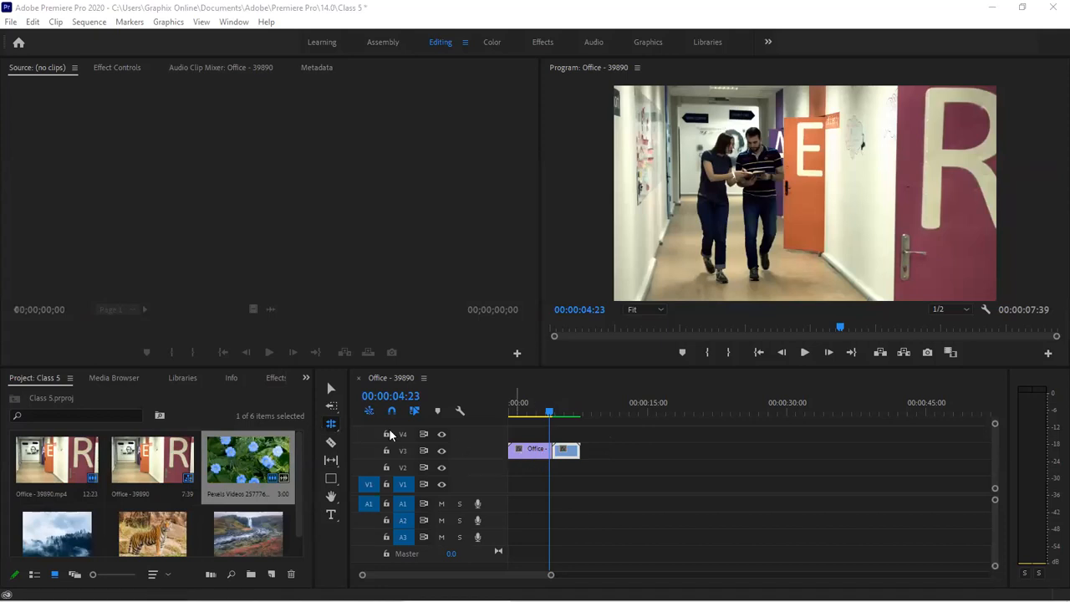
{"action": "key", "text": "b"}
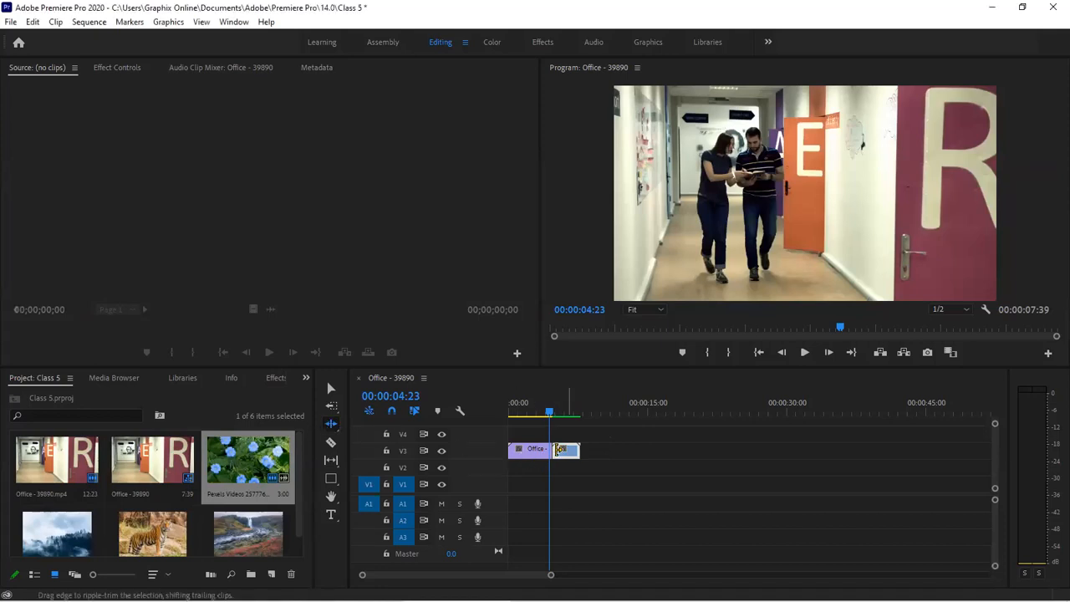
{"action": "left_click_drag", "start_coordinate": [550, 448], "coordinate": [643, 452]}
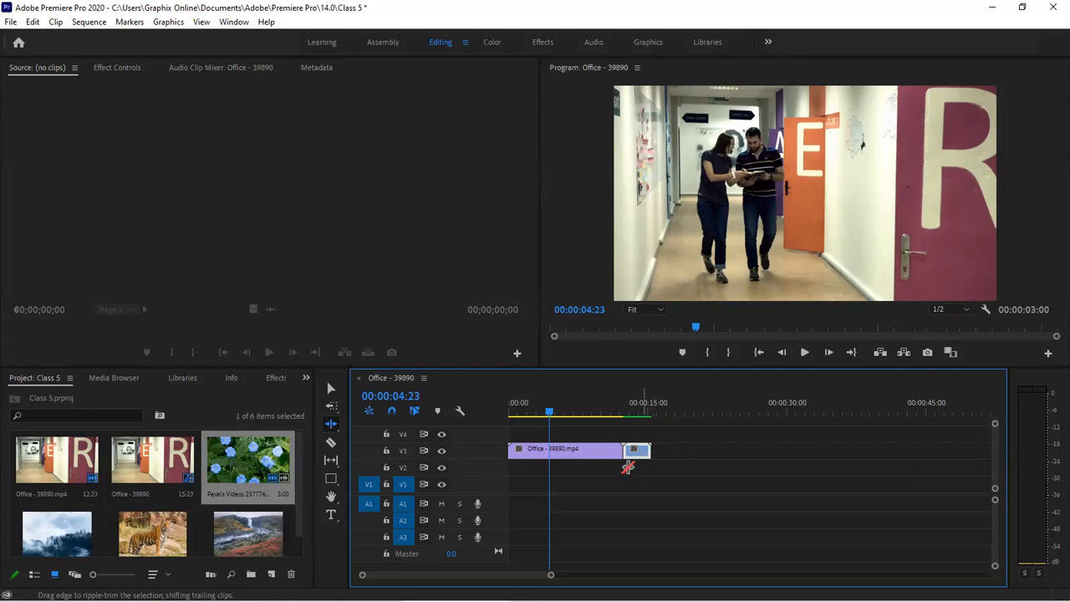
Try a ripple trim on the V3 Office clip's end, undo it, and ripple-trim again to a sequence length of about 00:00:11:36.
{"action": "left_click", "coordinate": [625, 457]}
{"action": "left_click_drag", "start_coordinate": [592, 454], "coordinate": [590, 455]}
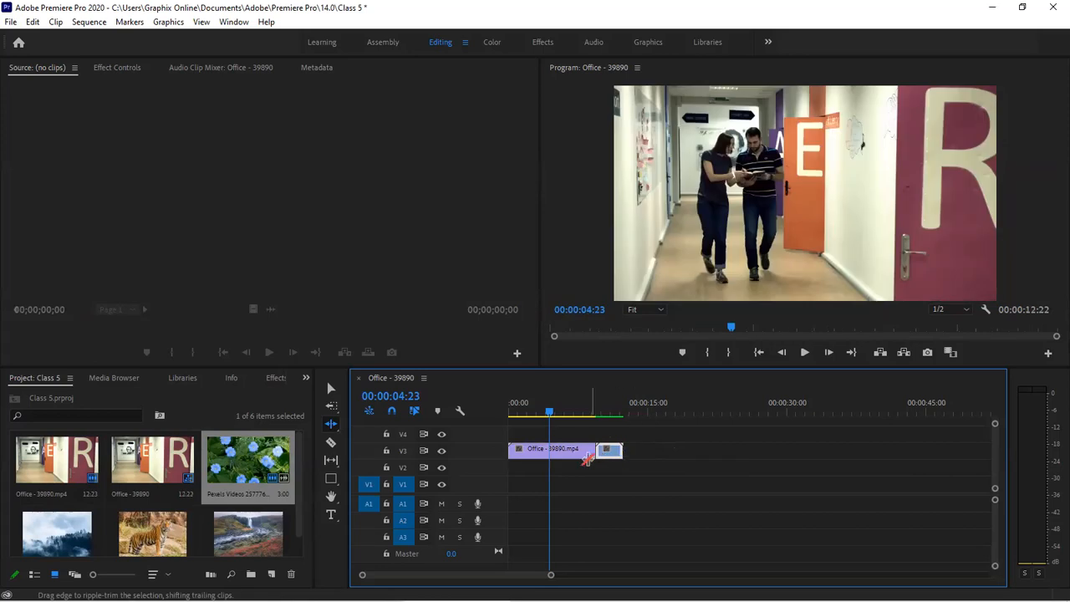
{"action": "key", "text": "ctrl+z"}
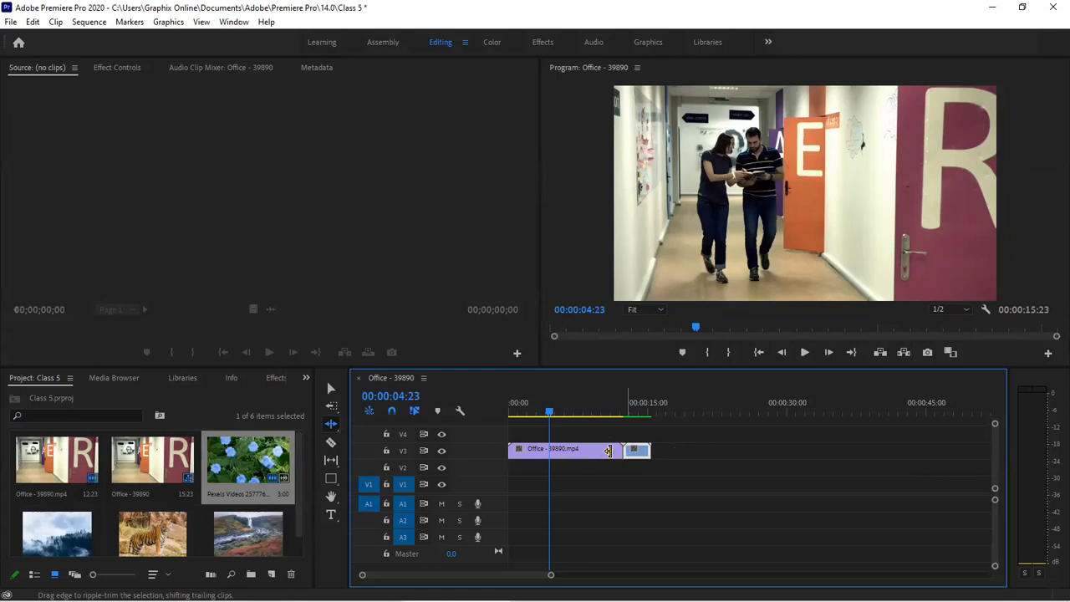
{"action": "left_click_drag", "start_coordinate": [585, 448], "coordinate": [576, 455]}
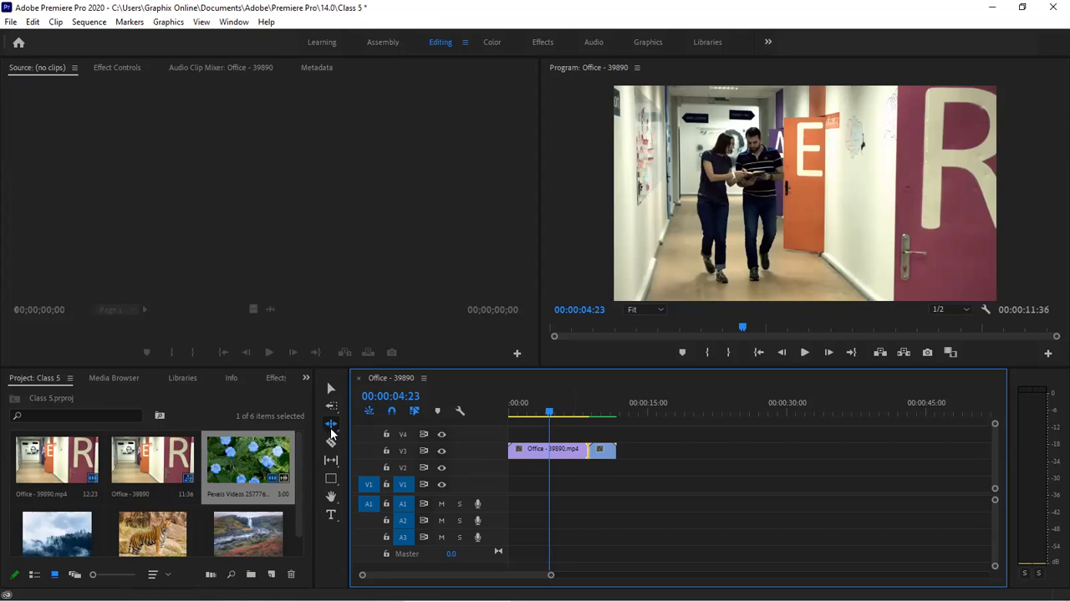
Roll the cut between the two V3 clips into the flower clip with the Rolling Edit tool, and select each clip in turn.
{"action": "key", "text": "n"}
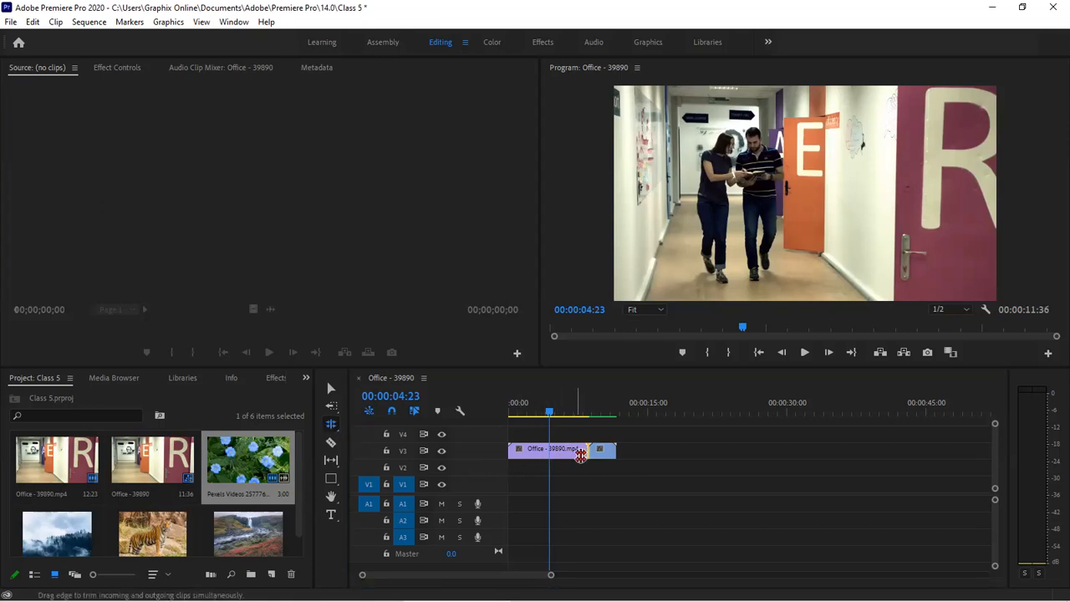
{"action": "left_click_drag", "start_coordinate": [586, 452], "coordinate": [600, 476]}
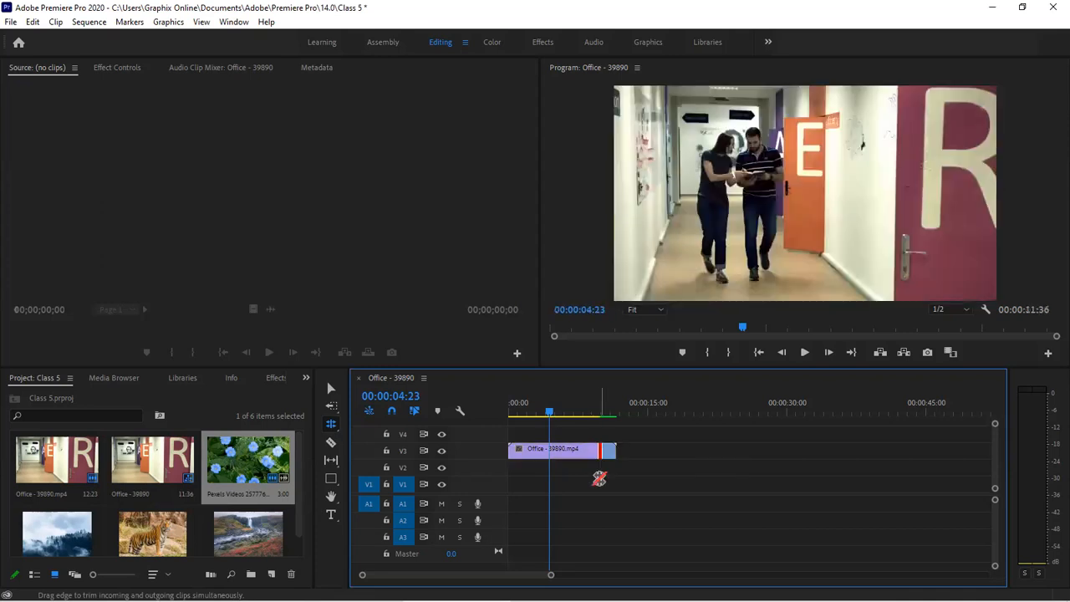
{"action": "key", "text": "v"}
{"action": "left_click", "coordinate": [595, 457]}
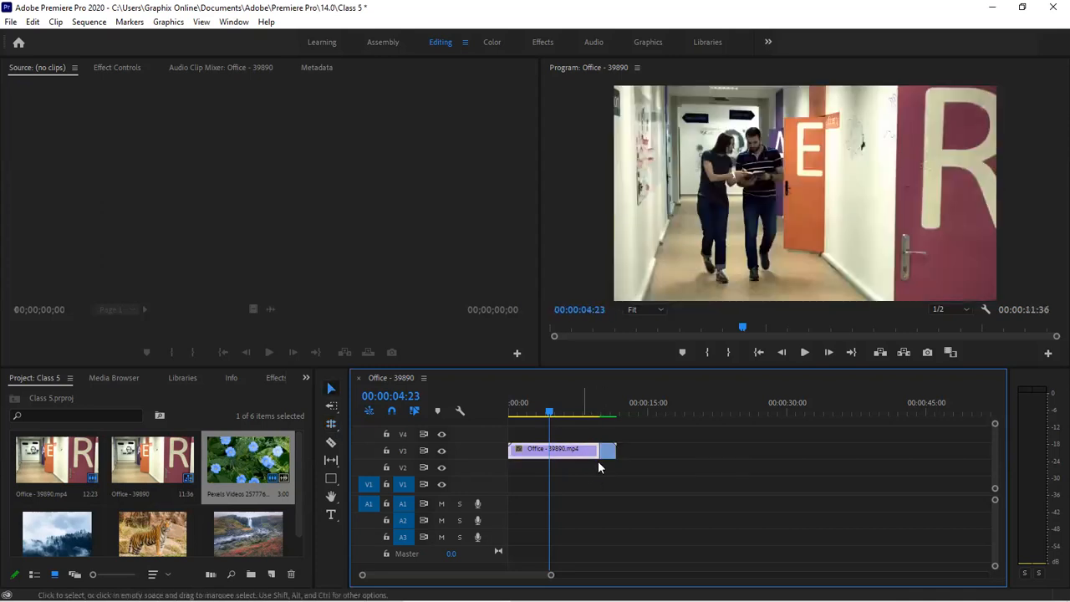
{"action": "left_click", "coordinate": [610, 452]}
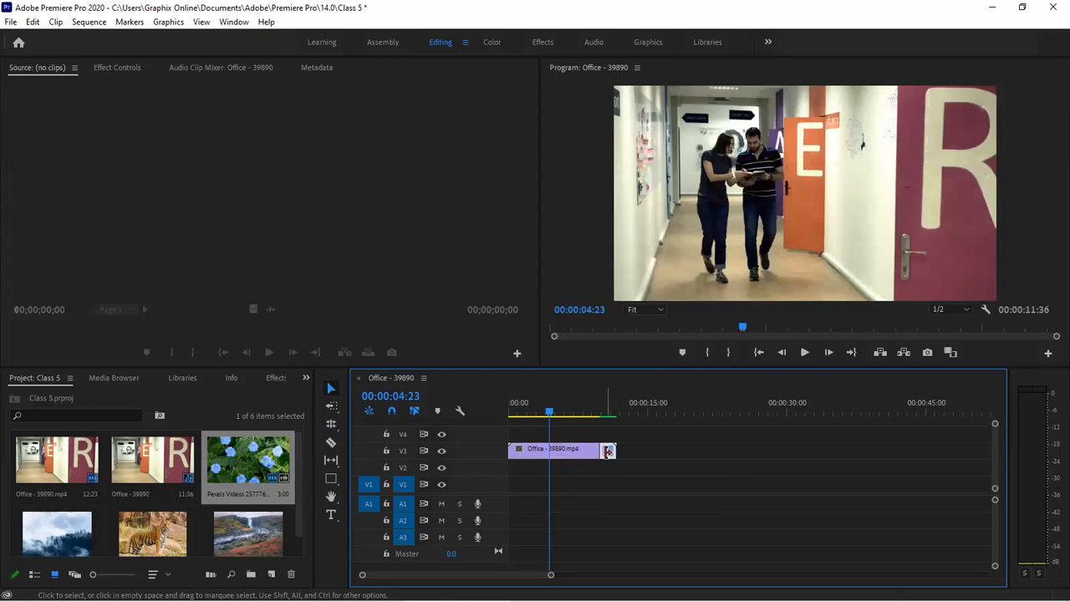
{"action": "left_click", "coordinate": [604, 450]}
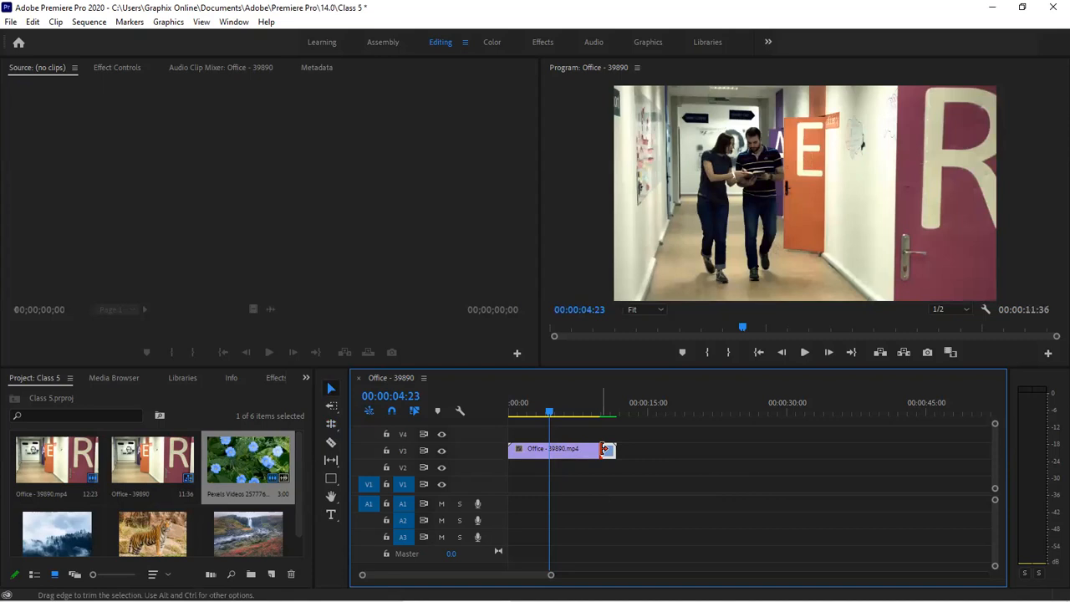
Roll the cut between the V3 clips back to where the flower clip regains its full length, and minimize Premiere Pro to the desktop.
{"action": "mouse_move", "coordinate": [604, 449]}
{"action": "left_mouse_down"}
{"action": "mouse_move", "coordinate": [591, 452]}
{"action": "mouse_move", "coordinate": [602, 451]}
{"action": "left_mouse_up"}
{"action": "left_click", "coordinate": [339, 424]}
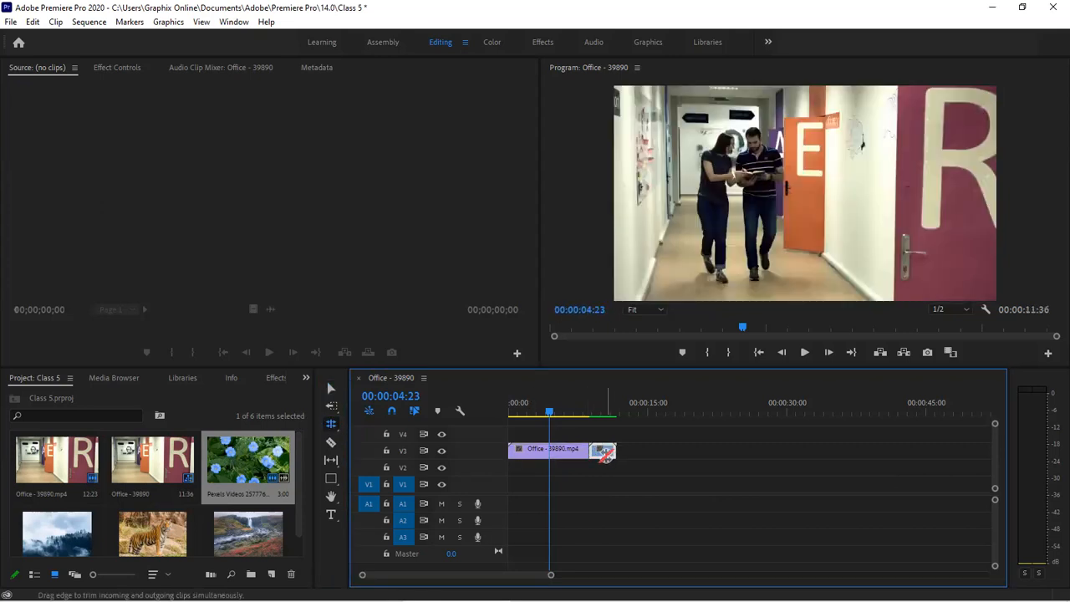
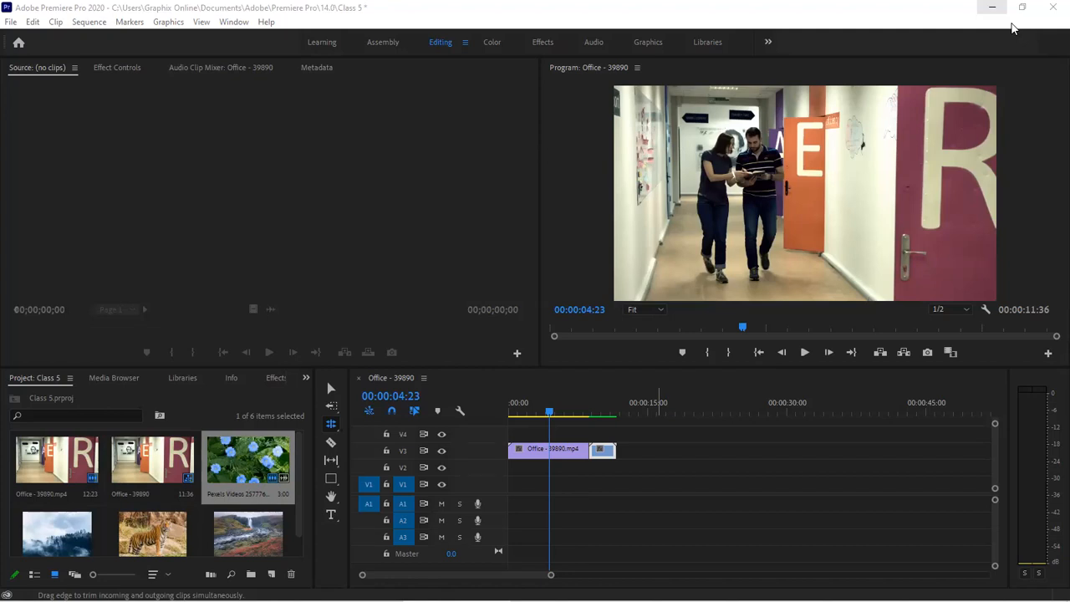
{"action": "left_click", "coordinate": [993, 8]}
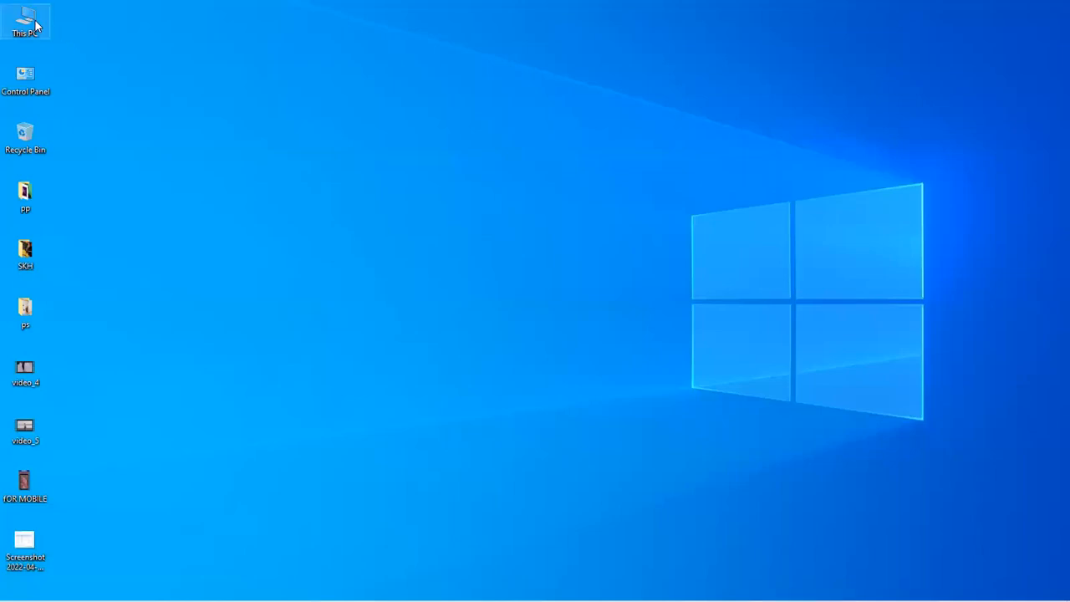
Browse to the Adobe 2020 folder on the Graphic Designing (E:) drive and select the Premiere Pro 2020 ZIP archive.
{"action": "double_click", "coordinate": [36, 23]}
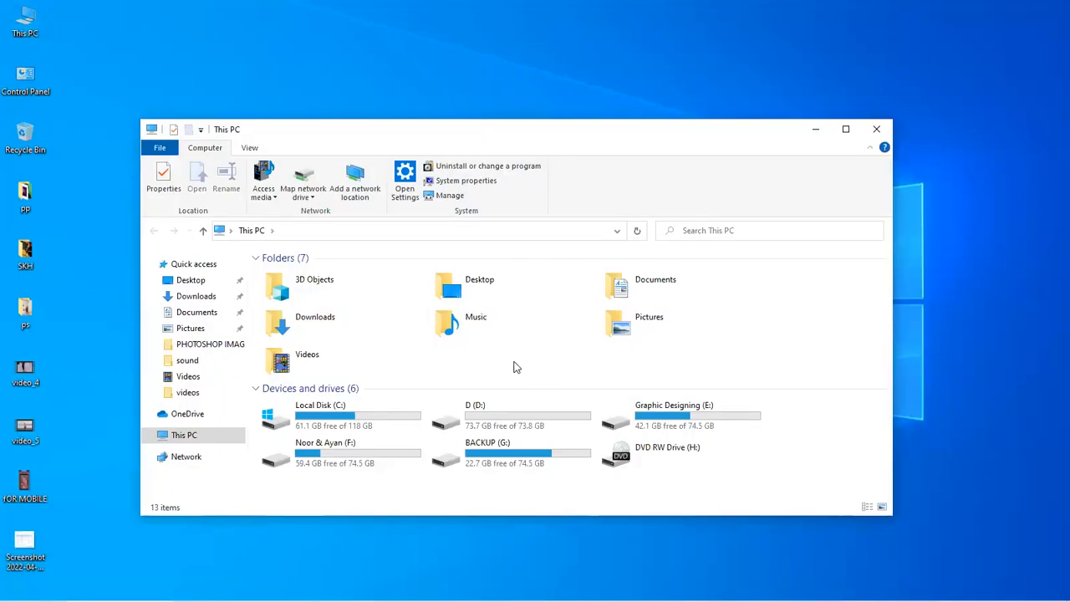
{"action": "double_click", "coordinate": [712, 426]}
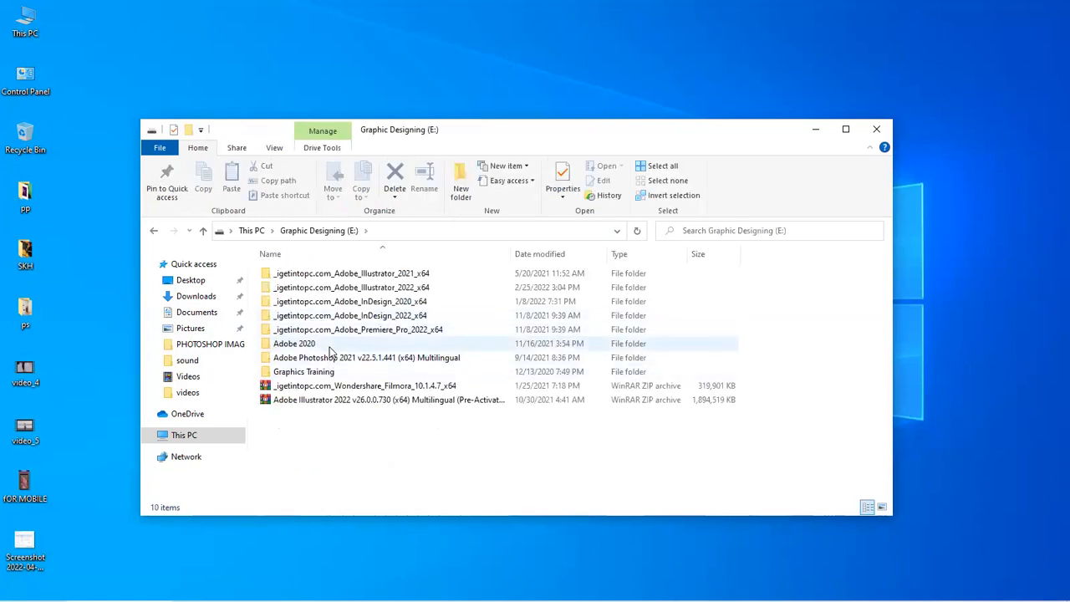
{"action": "left_click", "coordinate": [303, 345]}
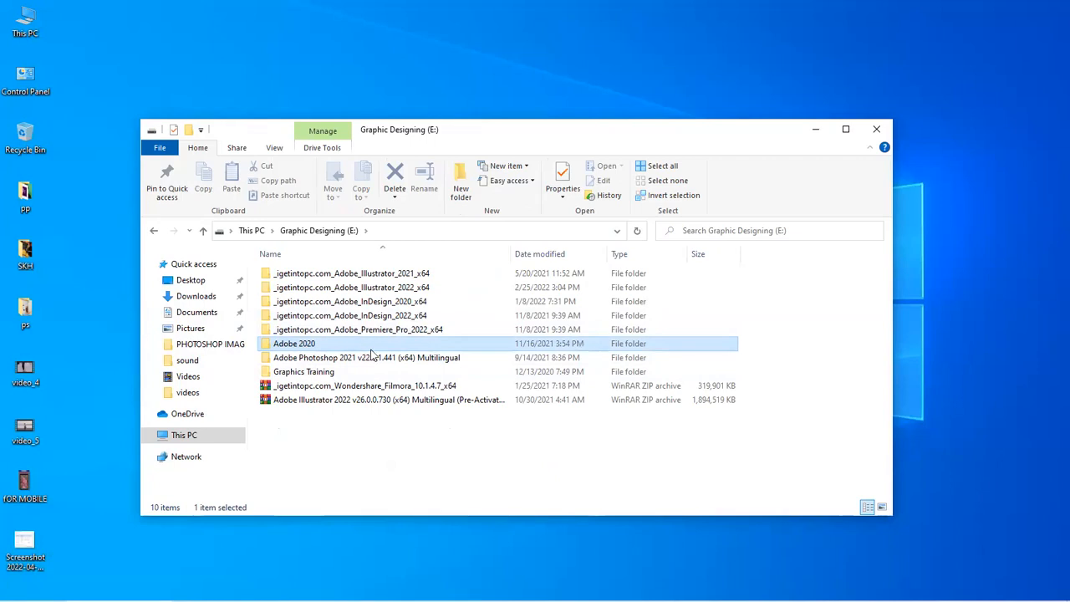
{"action": "key", "text": "Return"}
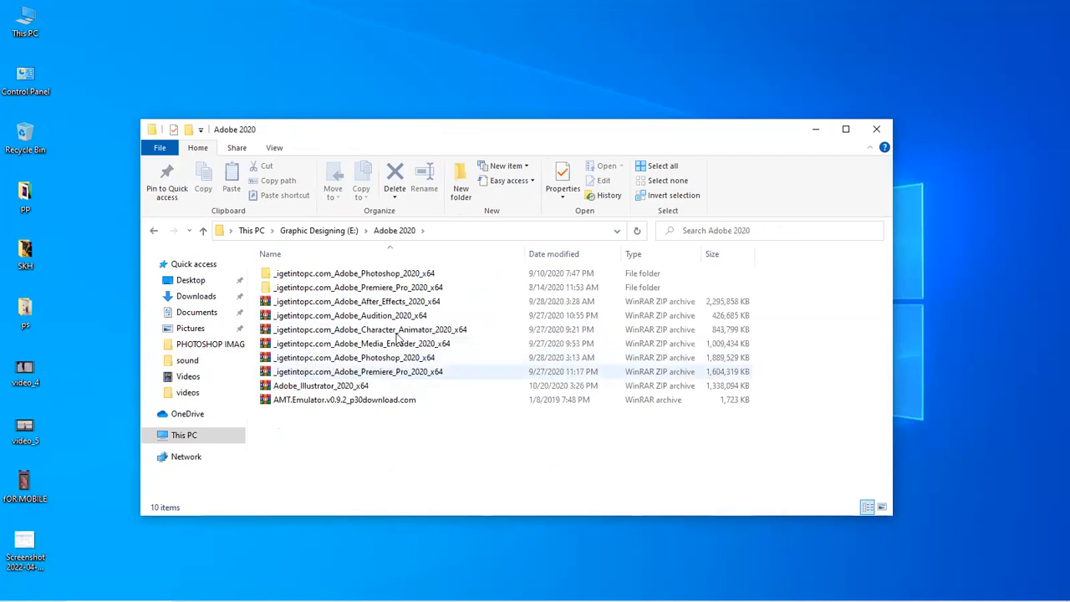
{"action": "left_click", "coordinate": [356, 331]}
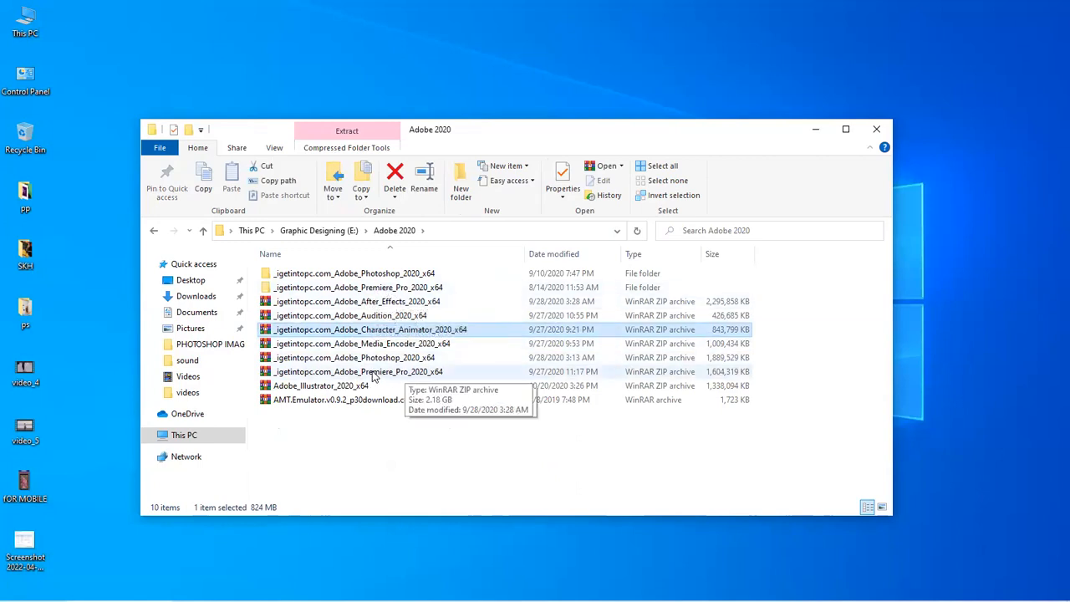
{"action": "left_click", "coordinate": [365, 371]}
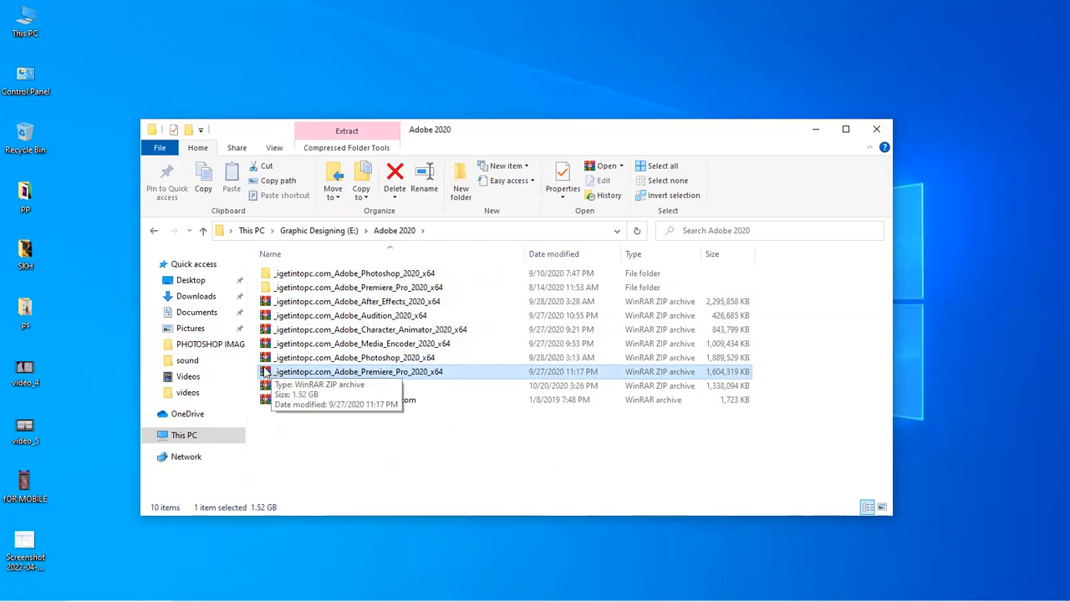
Switch to Chrome, search Google for winrar and view the official WinRAR site, closing the browser when done.
{"action": "mouse_move", "coordinate": [629, 579]}
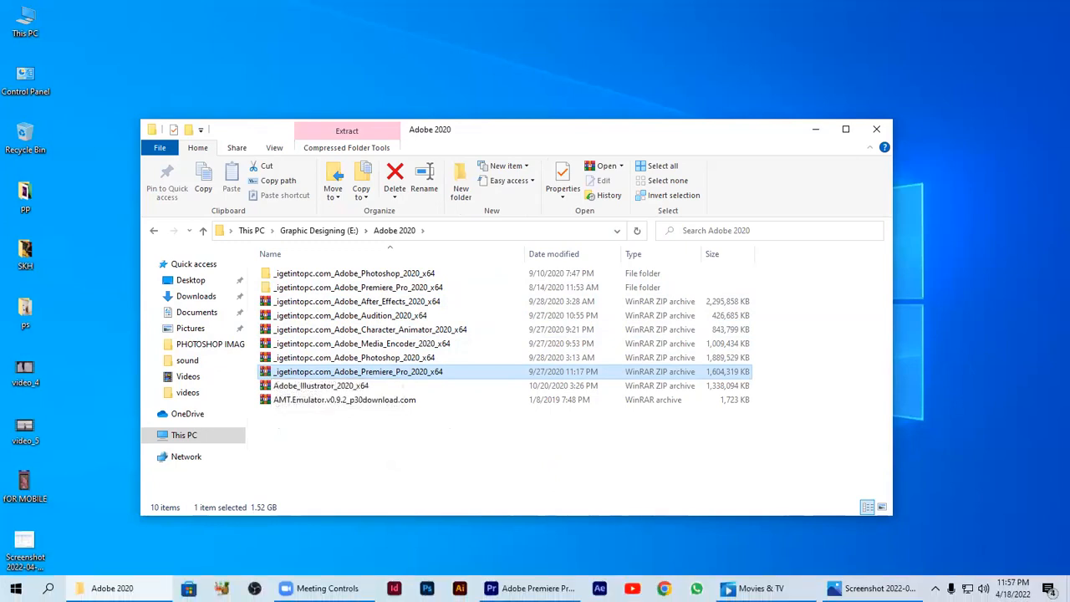
{"action": "left_click", "coordinate": [664, 593]}
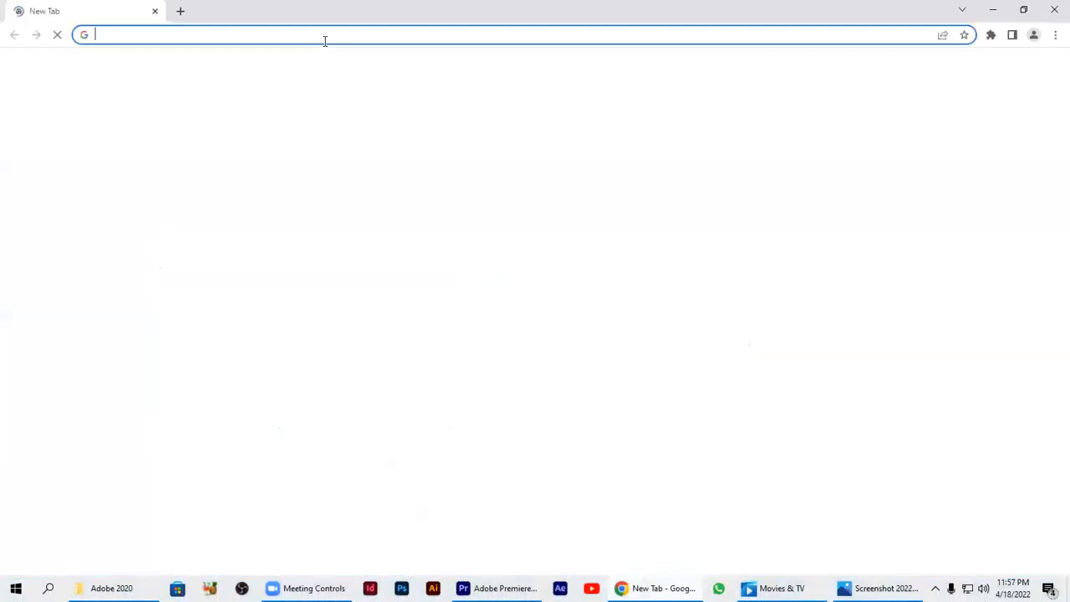
{"action": "left_click", "coordinate": [451, 255]}
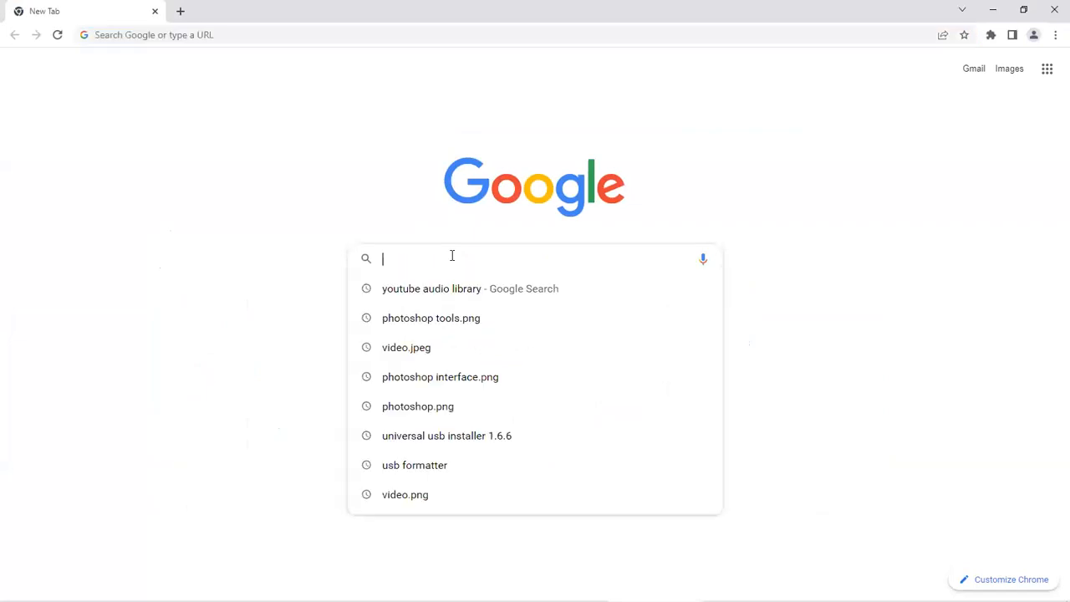
{"action": "type", "text": "winrar"}
{"action": "key", "text": "Return"}
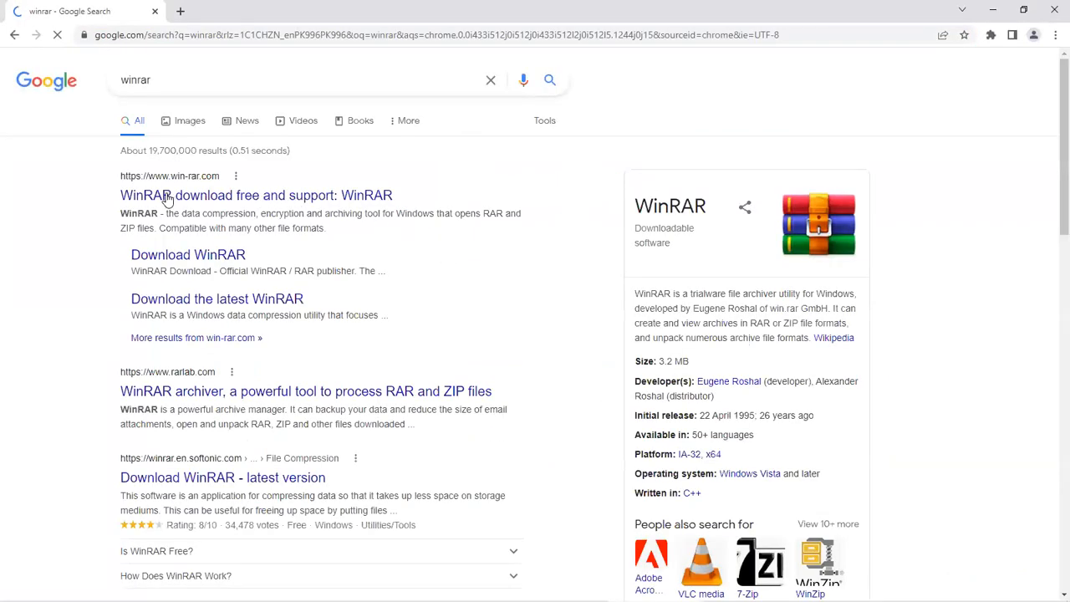
{"action": "left_click", "coordinate": [168, 199]}
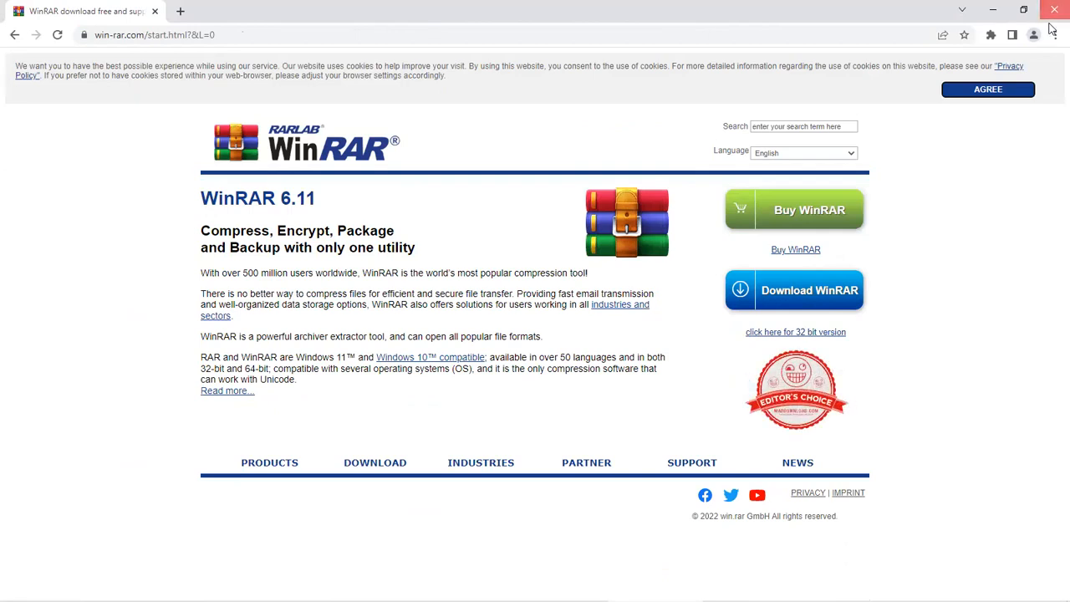
{"action": "left_click", "coordinate": [1053, 11]}
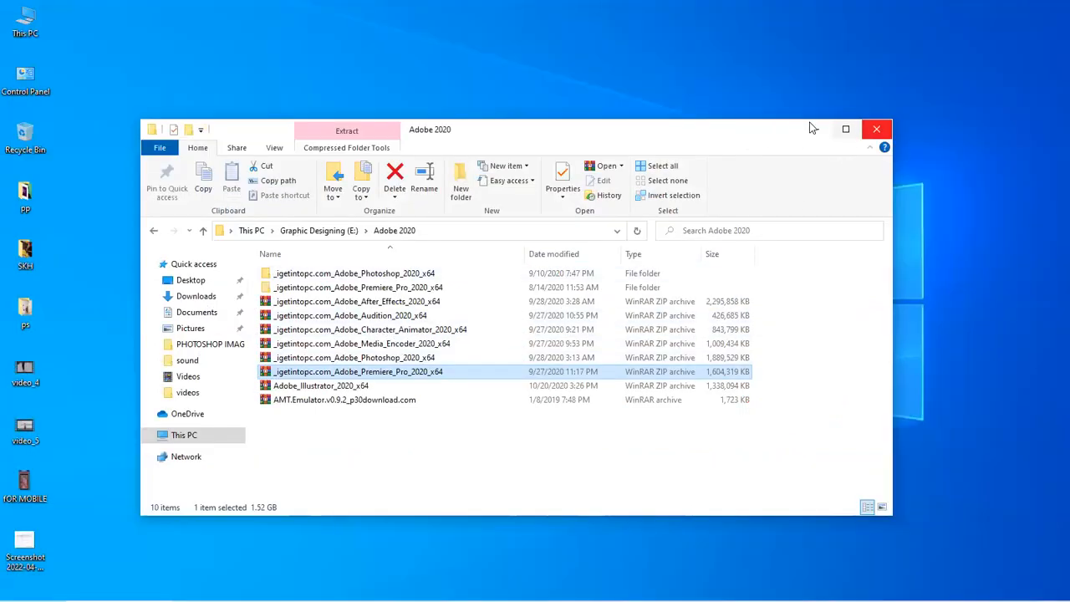
Return to the Adobe 2020 folder, open the Premiere Pro 2020 archive in WinRAR and locate Set-up.exe in its inner folder.
{"action": "key", "text": "super+d"}
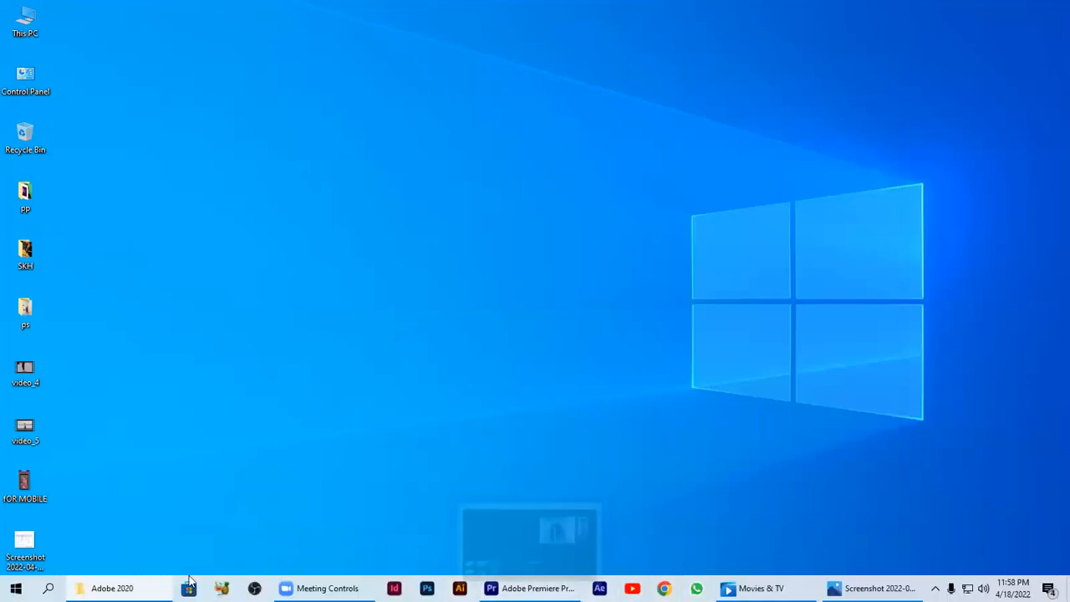
{"action": "left_click", "coordinate": [112, 588]}
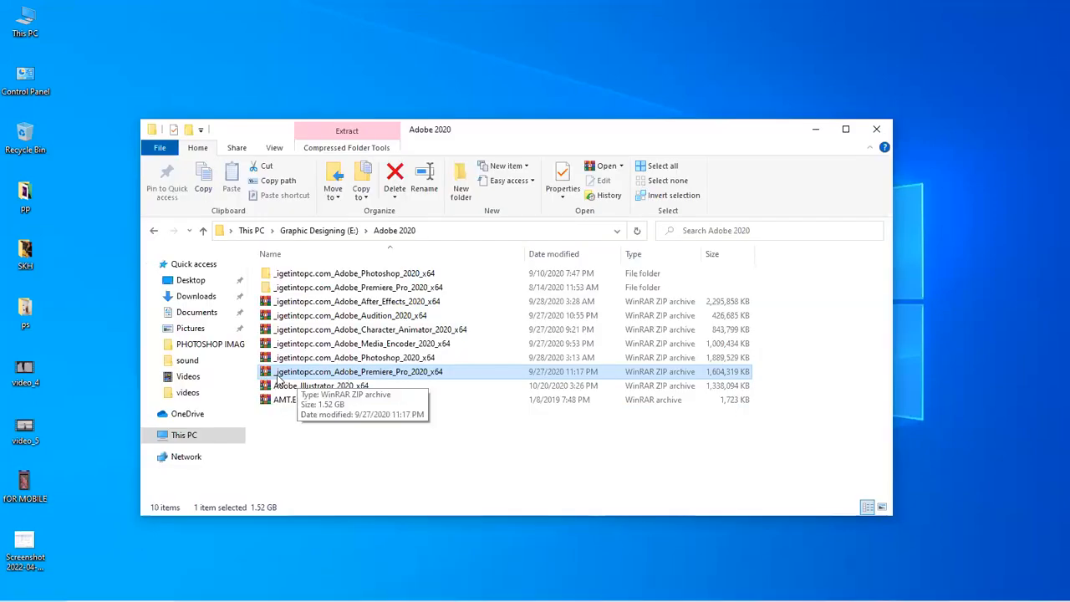
{"action": "double_click", "coordinate": [303, 378]}
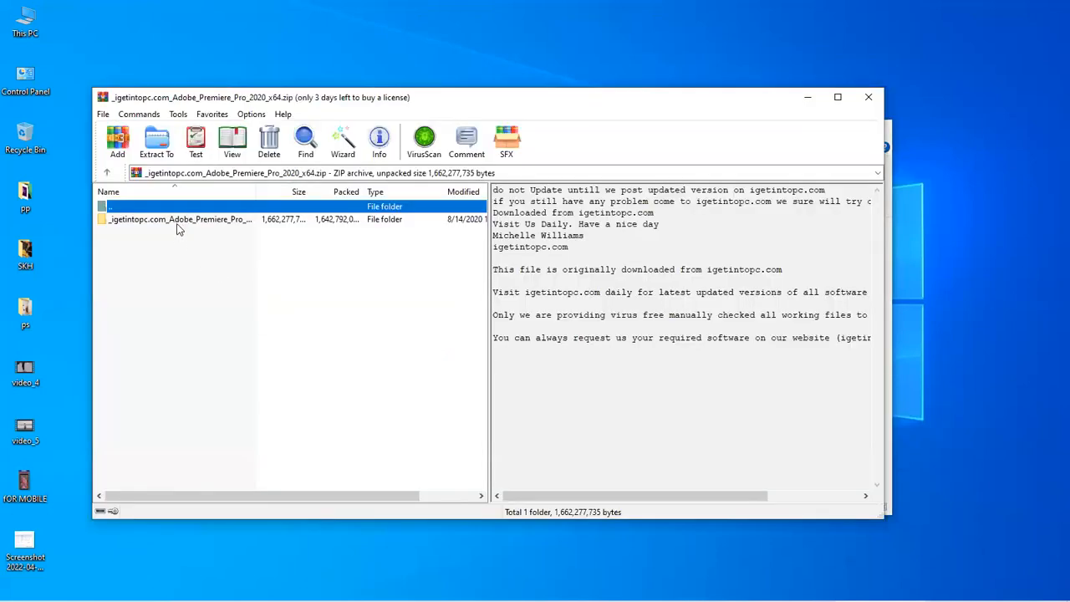
{"action": "key", "text": "Down"}
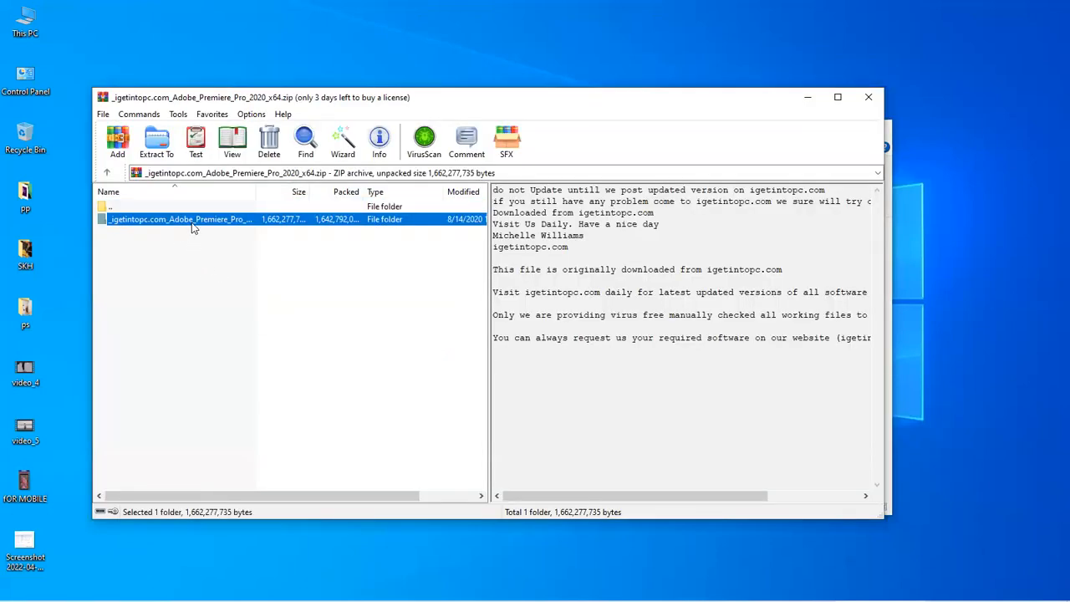
{"action": "key", "text": "Return"}
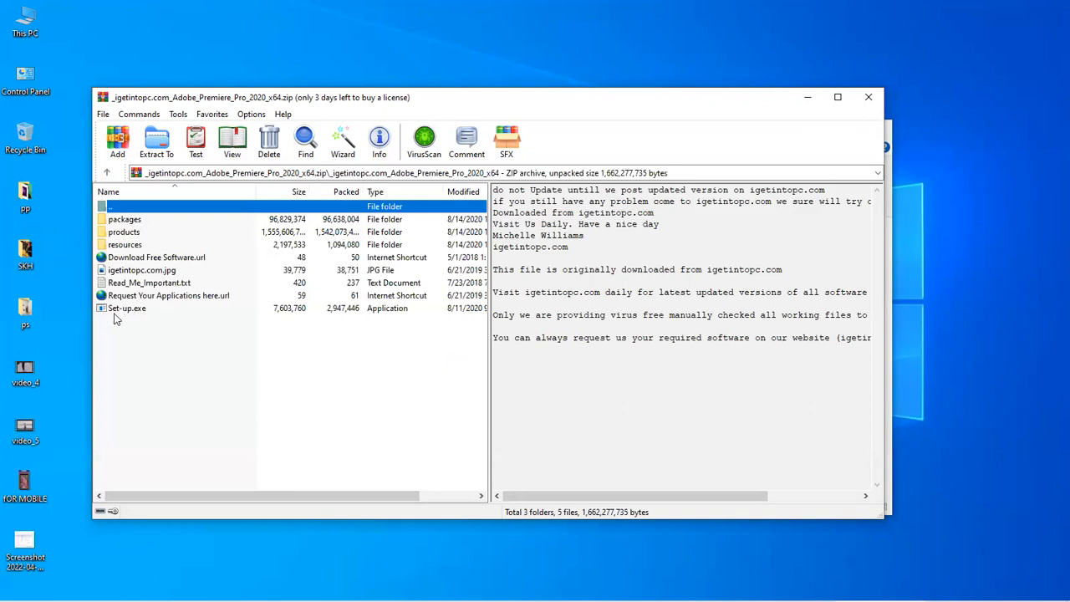
{"action": "left_click", "coordinate": [125, 310]}
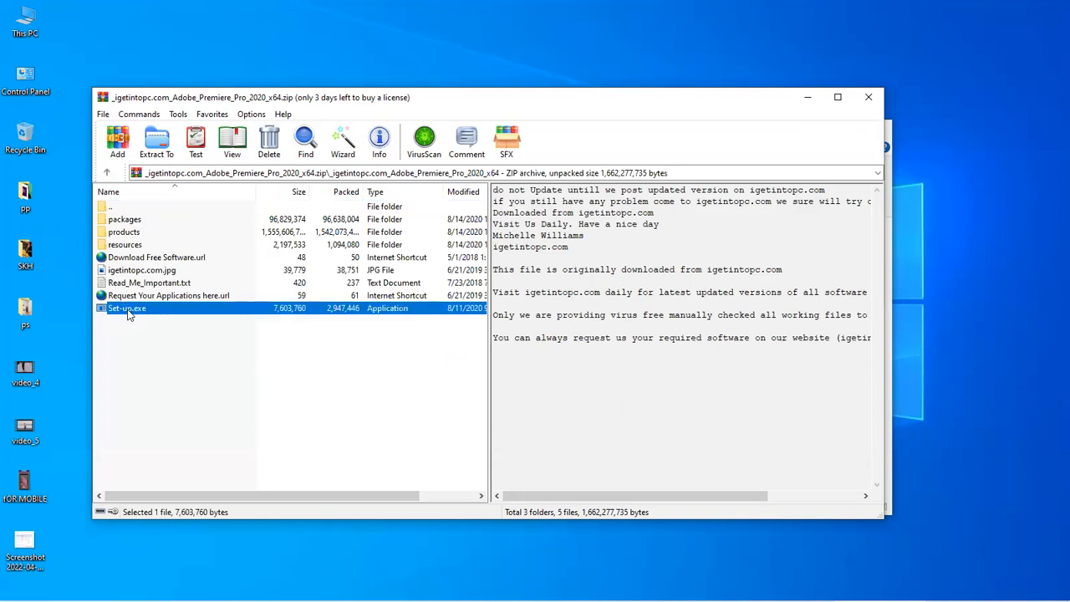
Go back to the top level of the Premiere Pro 2020 archive and extract it to the Desktop.
{"action": "double_click", "coordinate": [127, 206]}
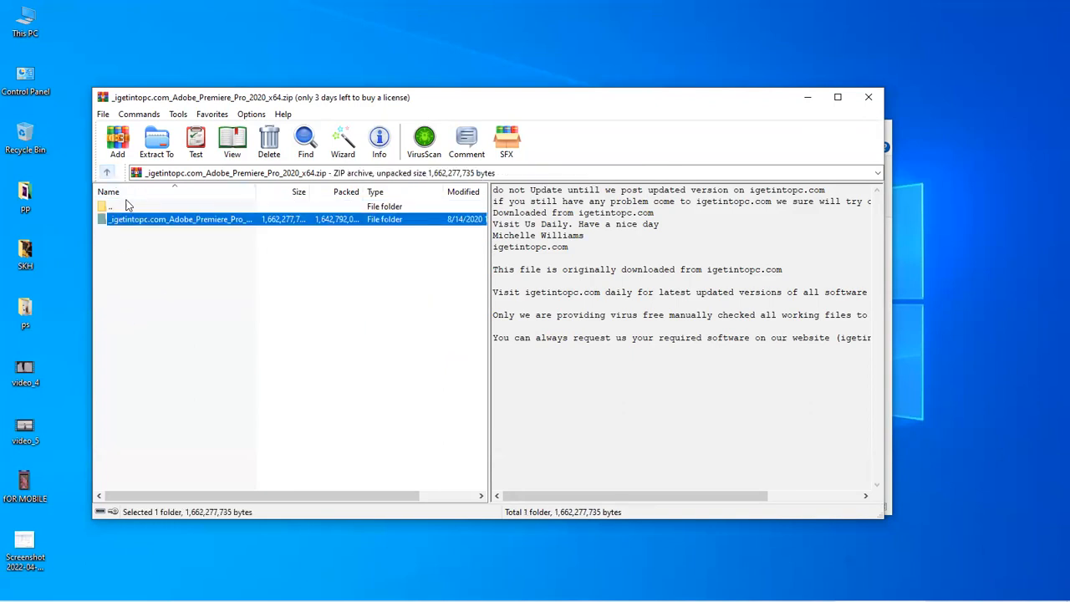
{"action": "double_click", "coordinate": [142, 206]}
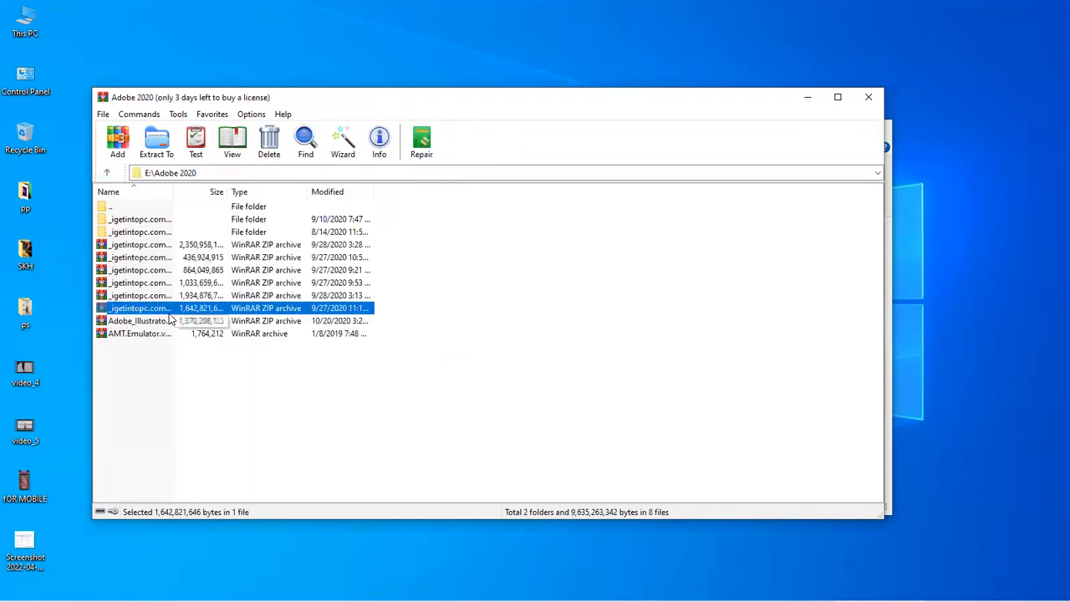
{"action": "key", "text": "Return"}
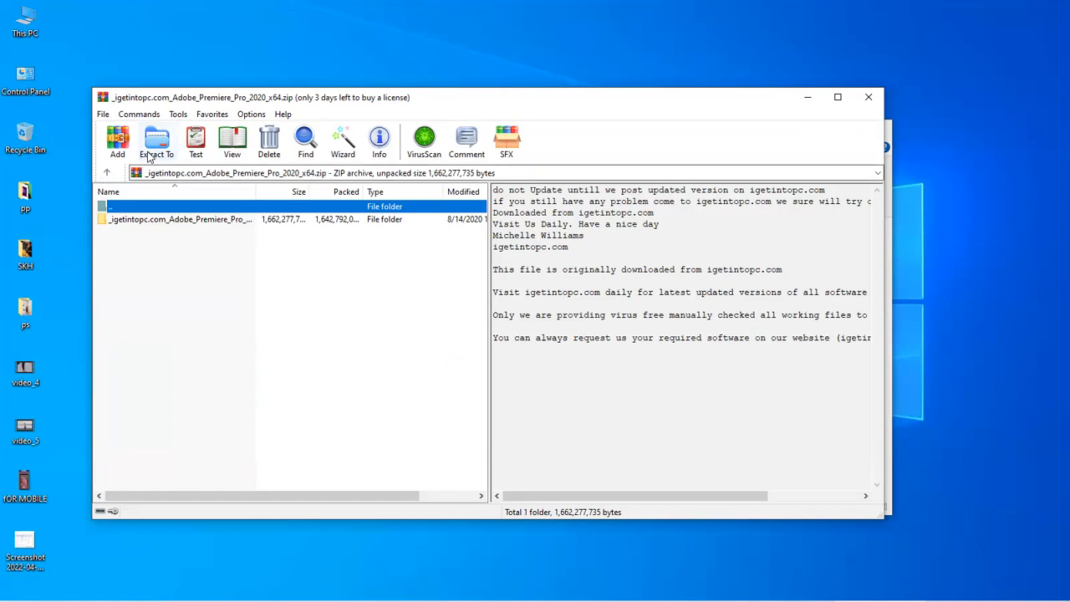
{"action": "left_click", "coordinate": [157, 154]}
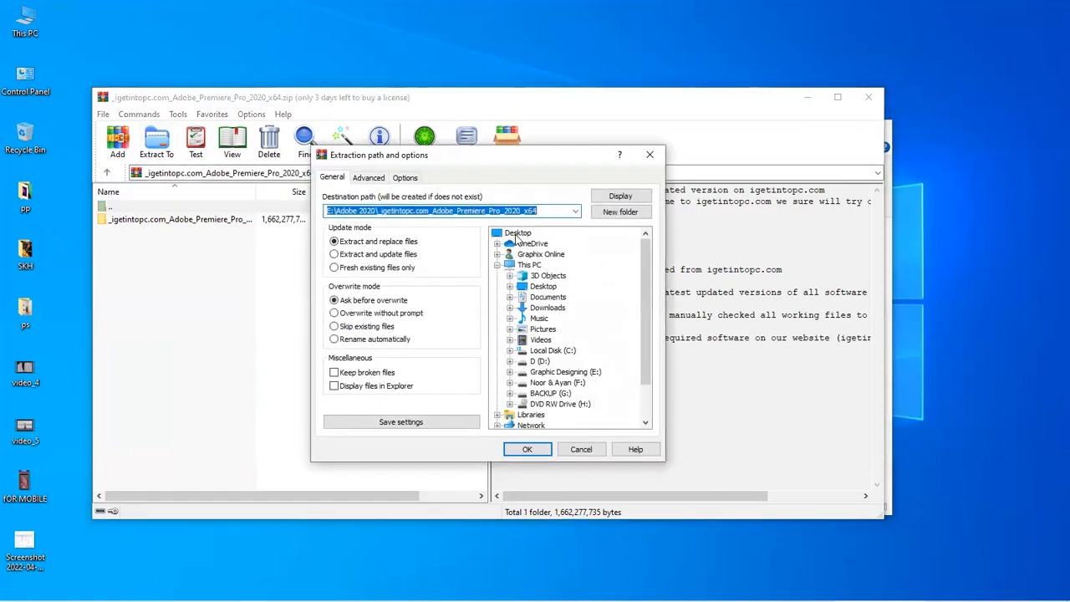
{"action": "left_click", "coordinate": [516, 234]}
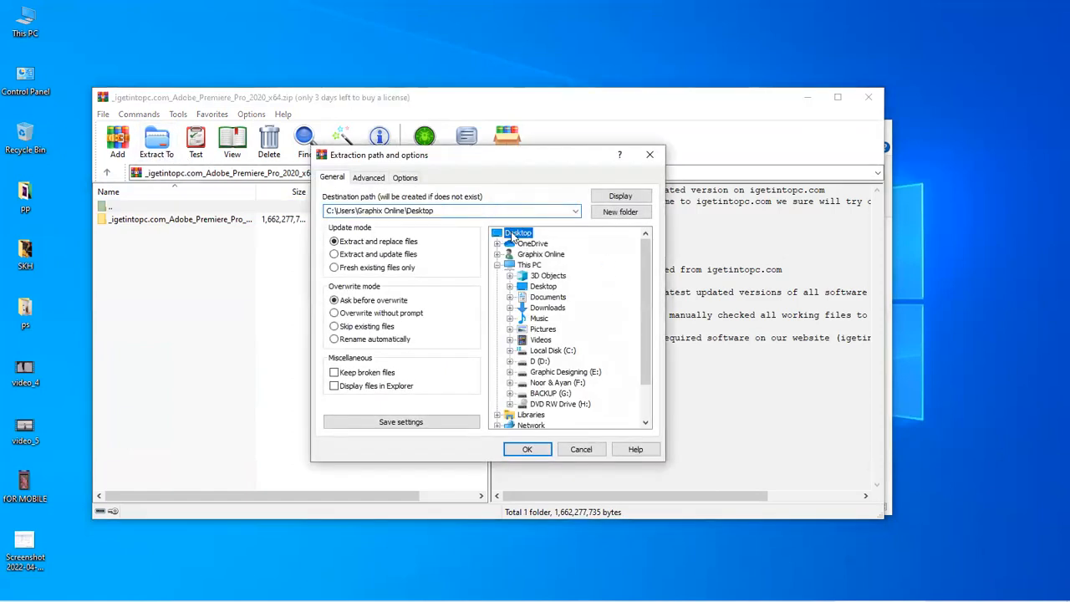
{"action": "left_click", "coordinate": [528, 449]}
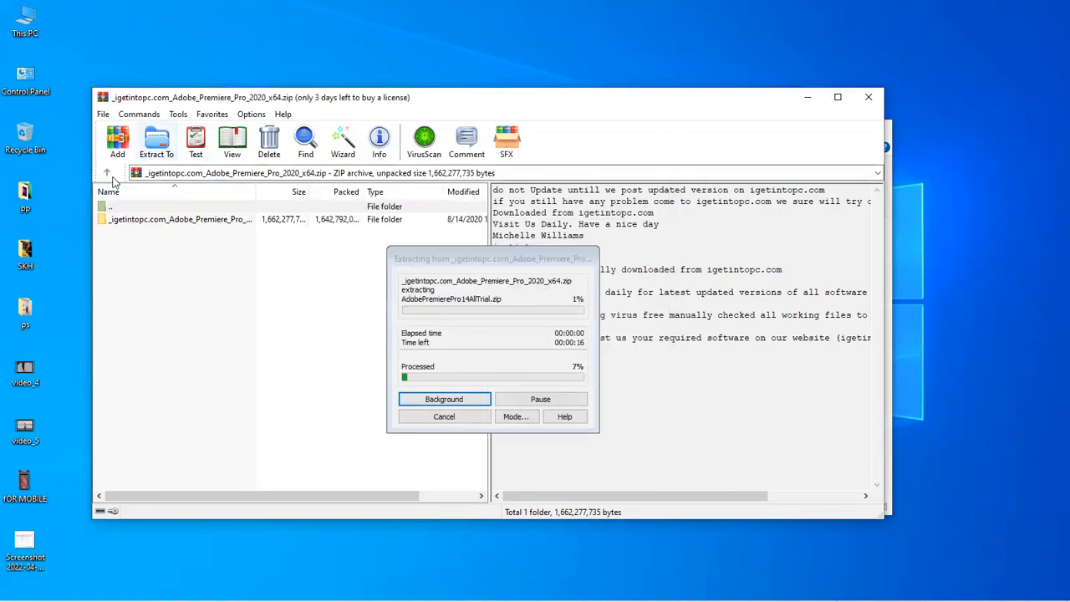
Close the archive and folder windows, and run Set-up from the extracted Premiere Pro 2020 folder on the Desktop.
{"action": "left_click", "coordinate": [14, 37]}
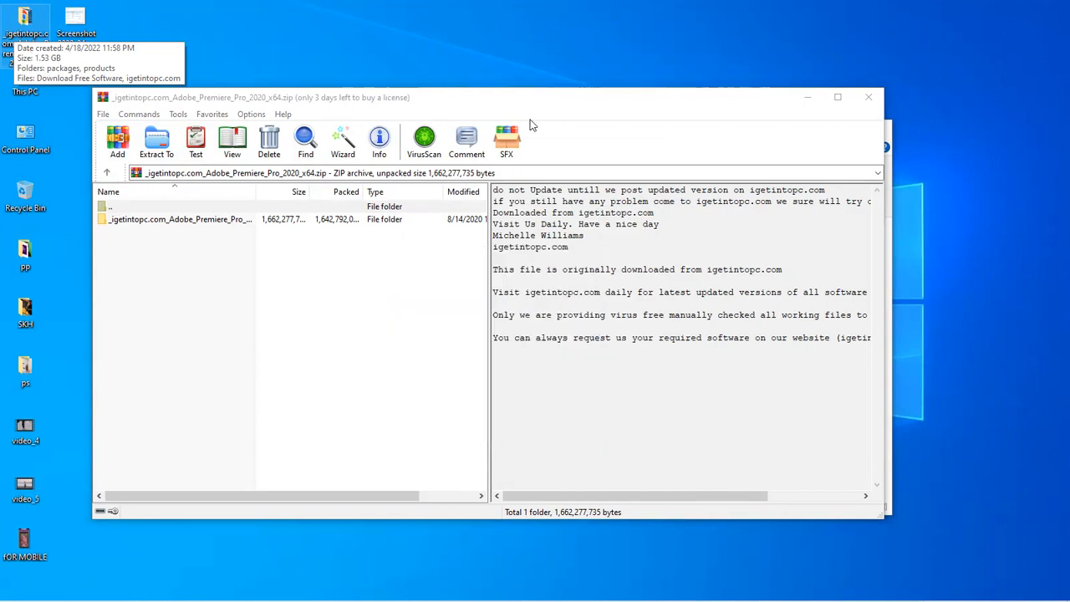
{"action": "left_click", "coordinate": [794, 114]}
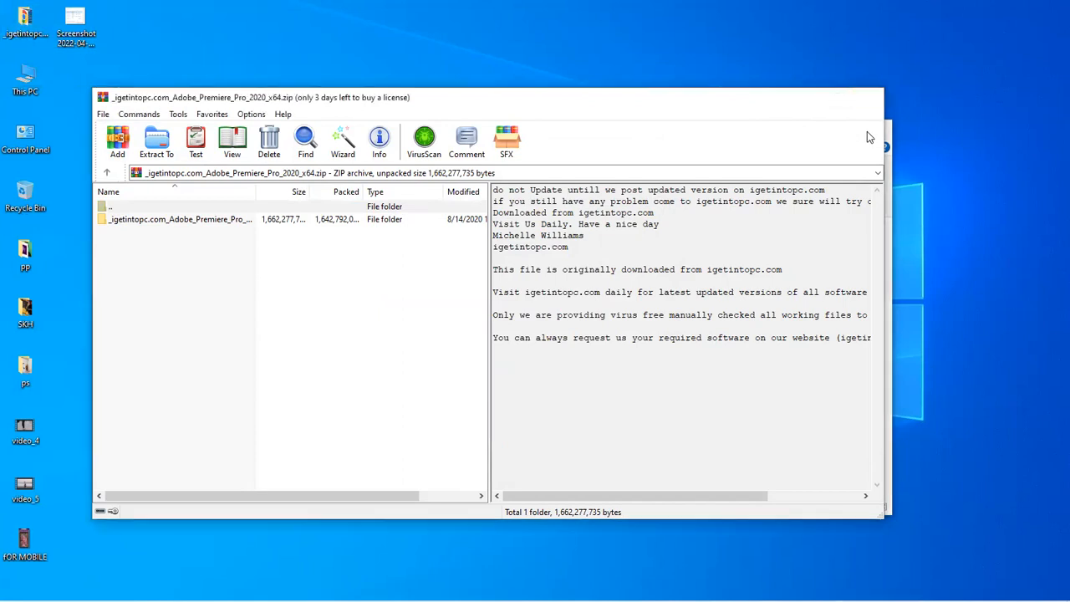
{"action": "left_click", "coordinate": [867, 131]}
{"action": "double_click", "coordinate": [35, 40]}
{"action": "double_click", "coordinate": [296, 375]}
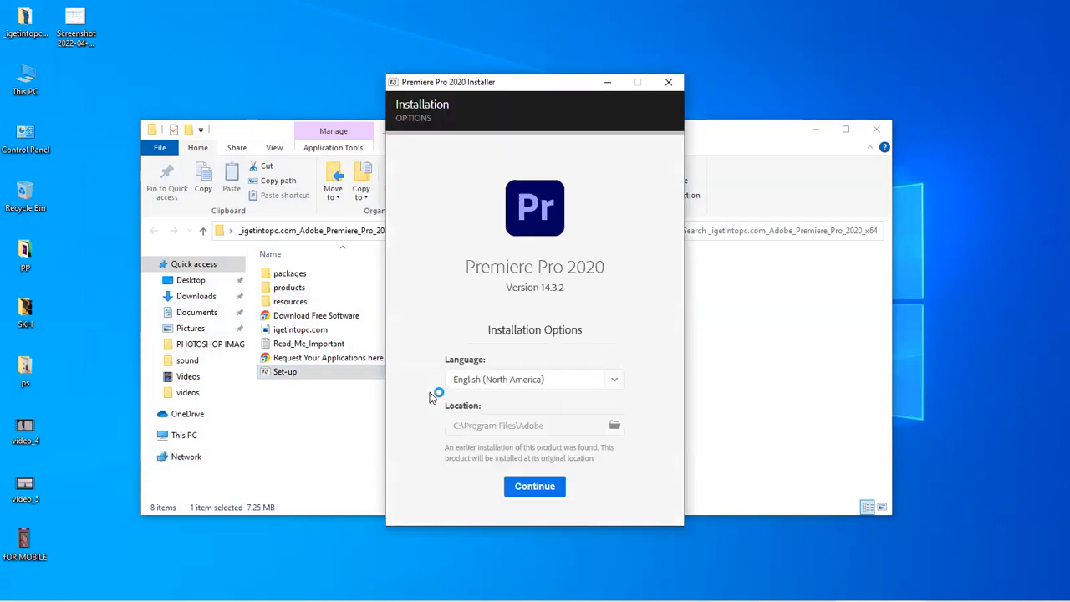
Set the Premiere Pro 2020 installer's language to English (International) and quit the installer without starting the installation.
{"action": "left_click", "coordinate": [513, 386]}
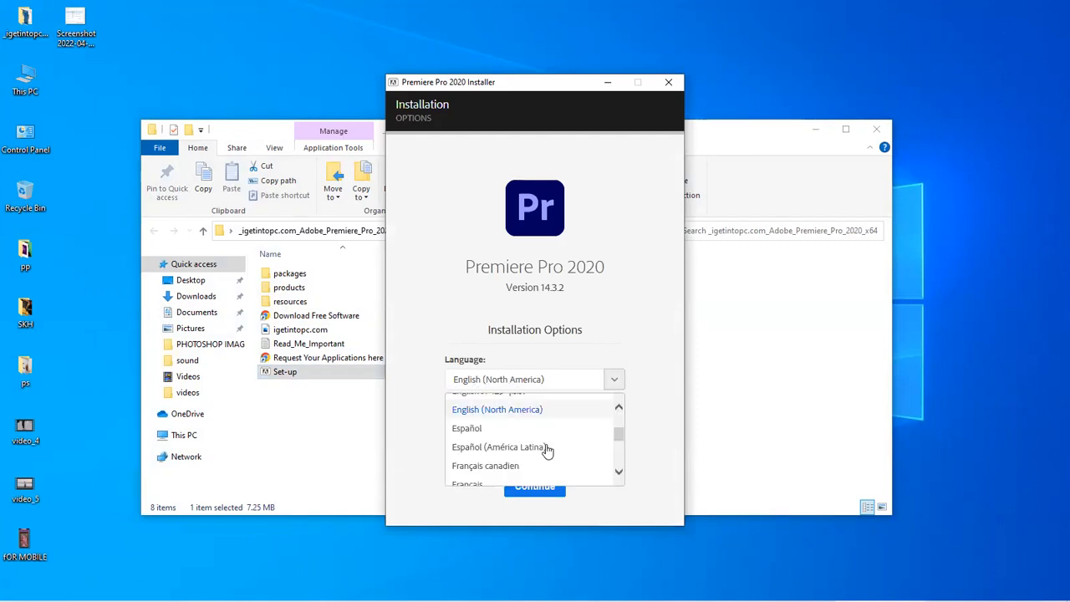
{"action": "scroll", "coordinate": [535, 435], "scroll_direction": "up", "scroll_amount": 3}
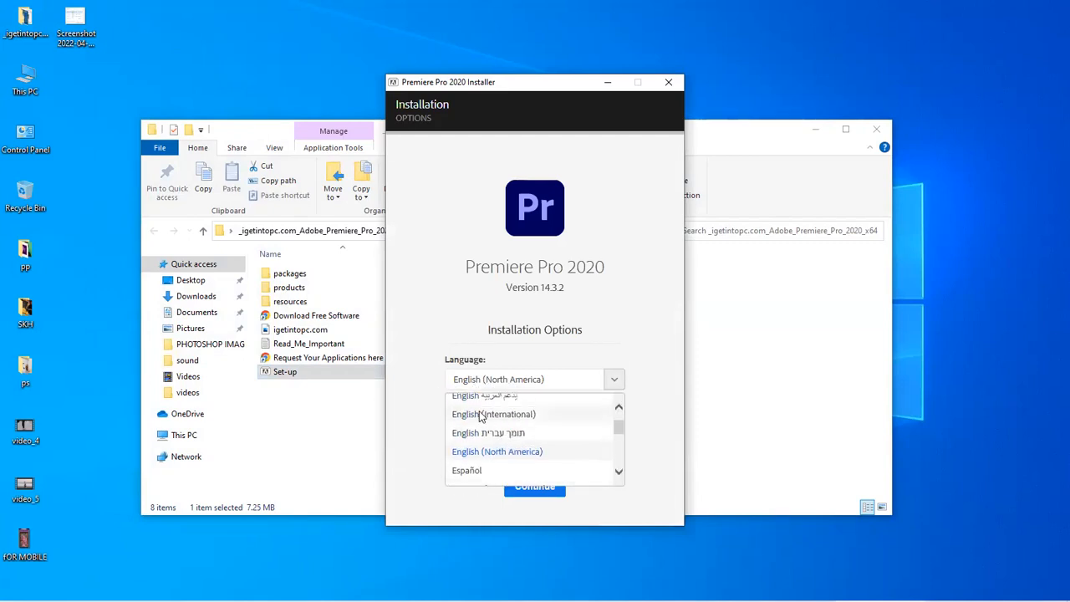
{"action": "left_click", "coordinate": [480, 413]}
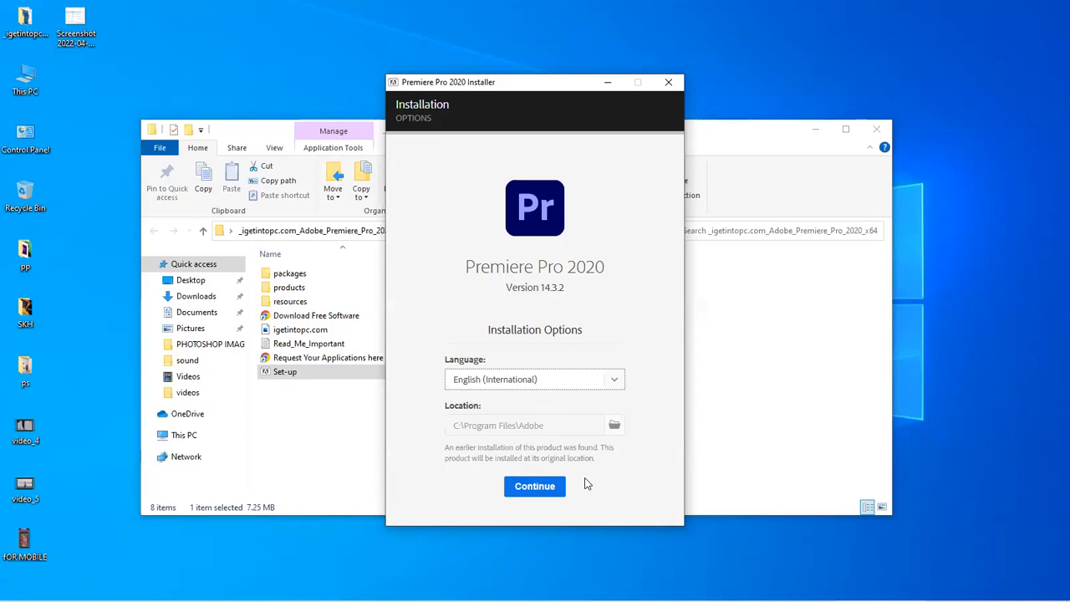
{"action": "left_click", "coordinate": [668, 82]}
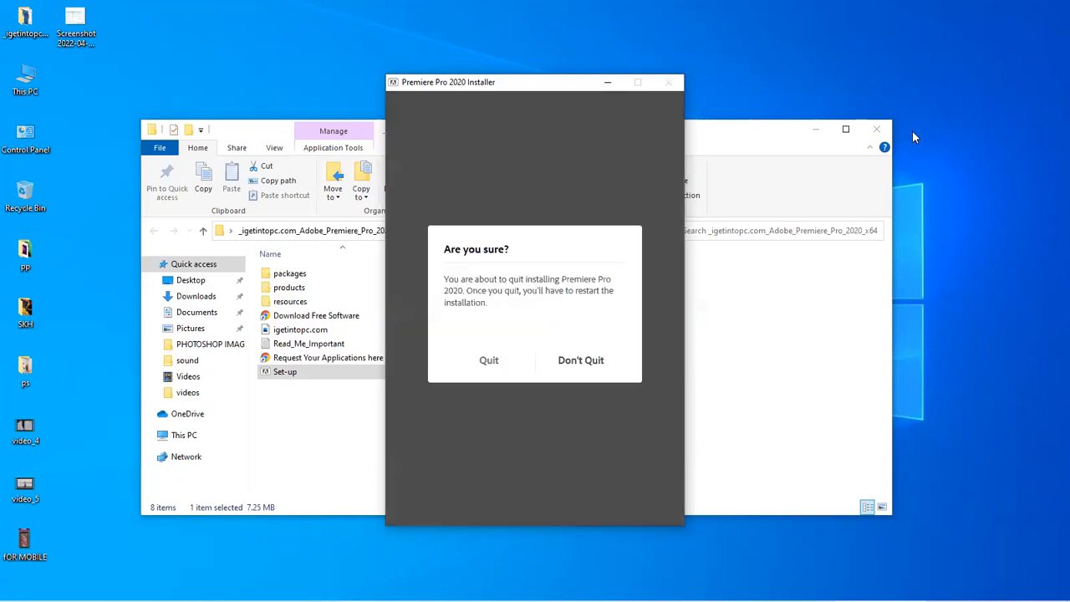
{"action": "left_click", "coordinate": [479, 368]}
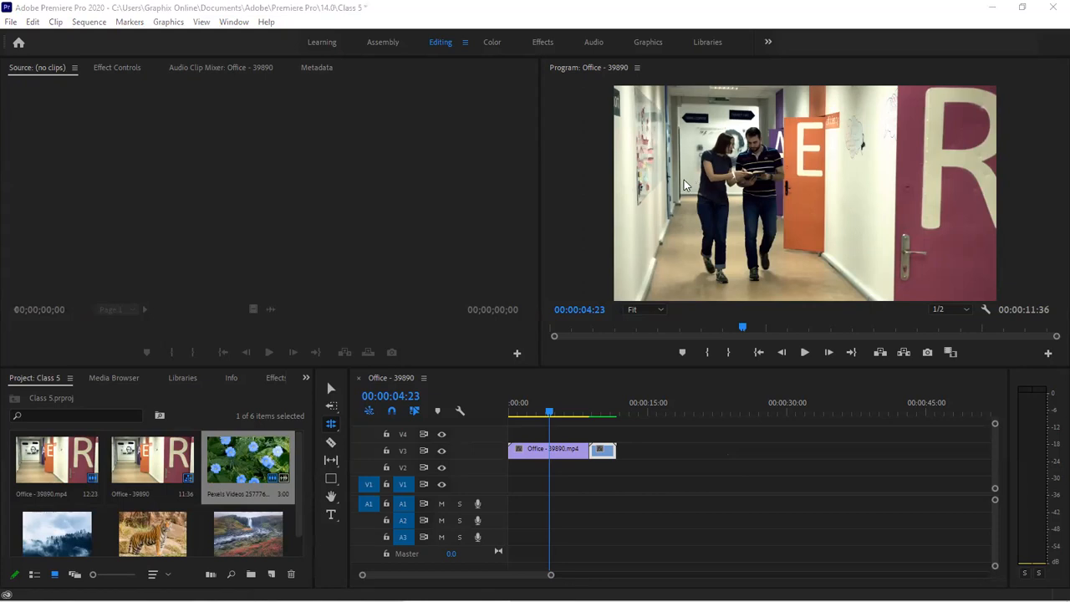
Try to roll the cut between the two V3 clips into the Office clip with the Rolling Edit tool.
{"action": "key", "text": "n"}
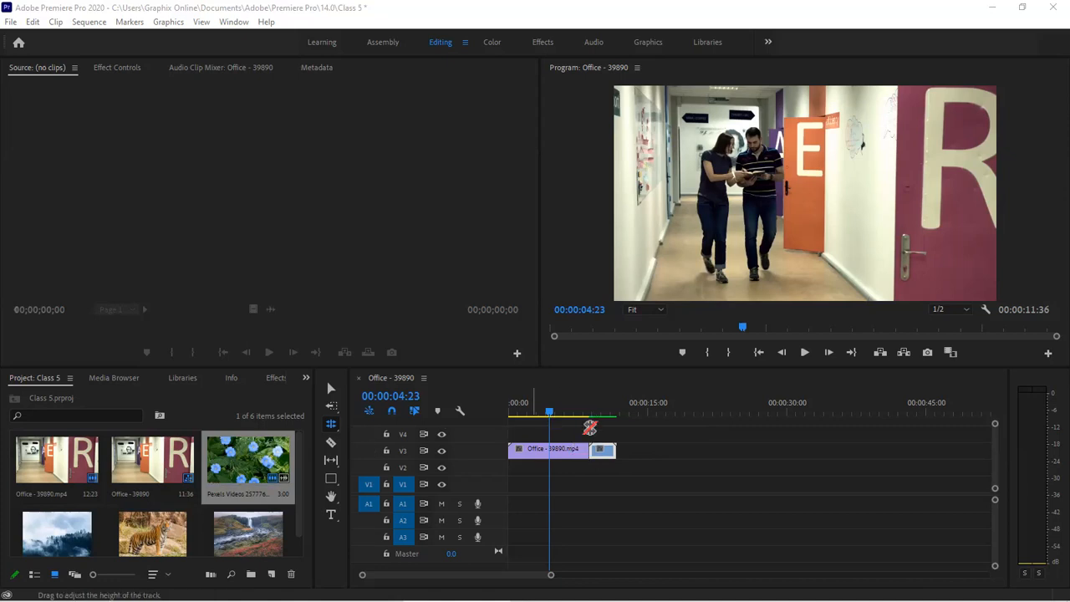
{"action": "left_click_drag", "start_coordinate": [590, 445], "coordinate": [571, 448]}
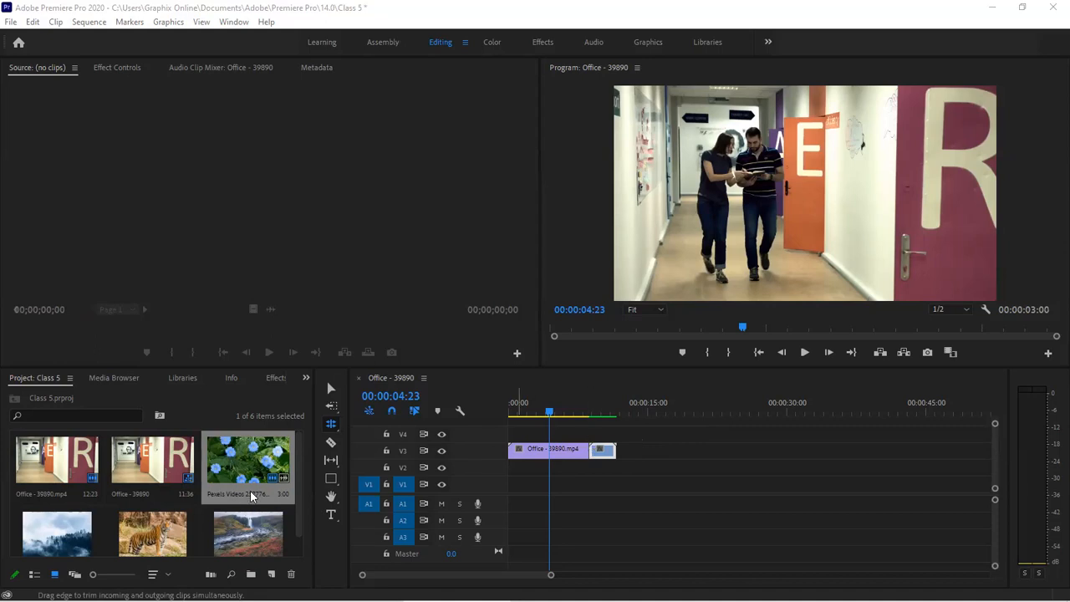
{"action": "scroll", "coordinate": [252, 487], "scroll_direction": "down", "scroll_amount": 1}
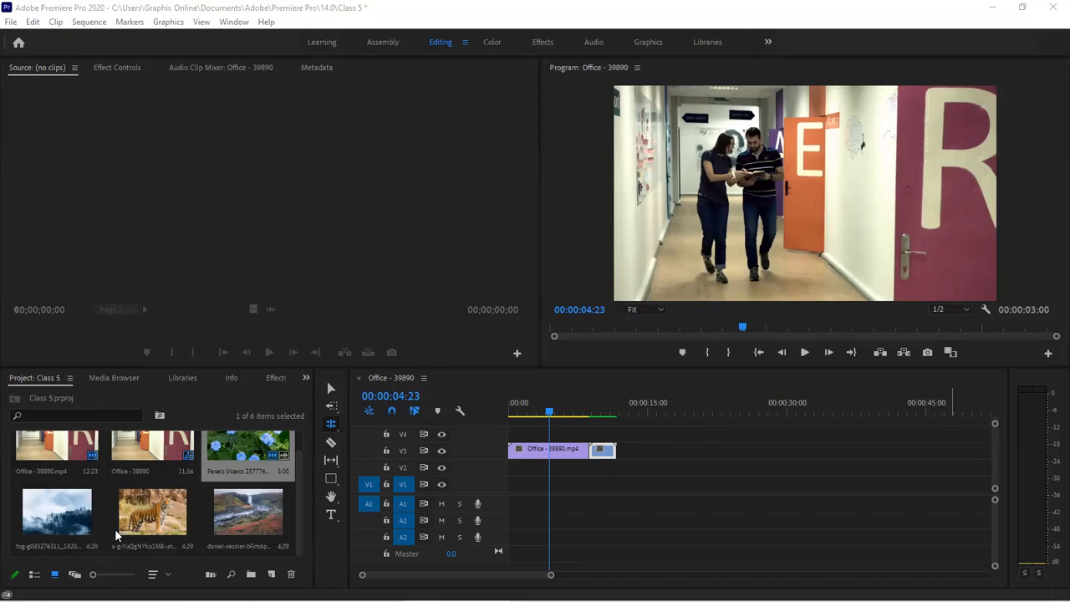
Import Flowers - 88258.mp4 from the videos folder and place it on V3 directly after the short second clip.
{"action": "left_click", "coordinate": [34, 574]}
{"action": "key", "text": "ctrl+i"}
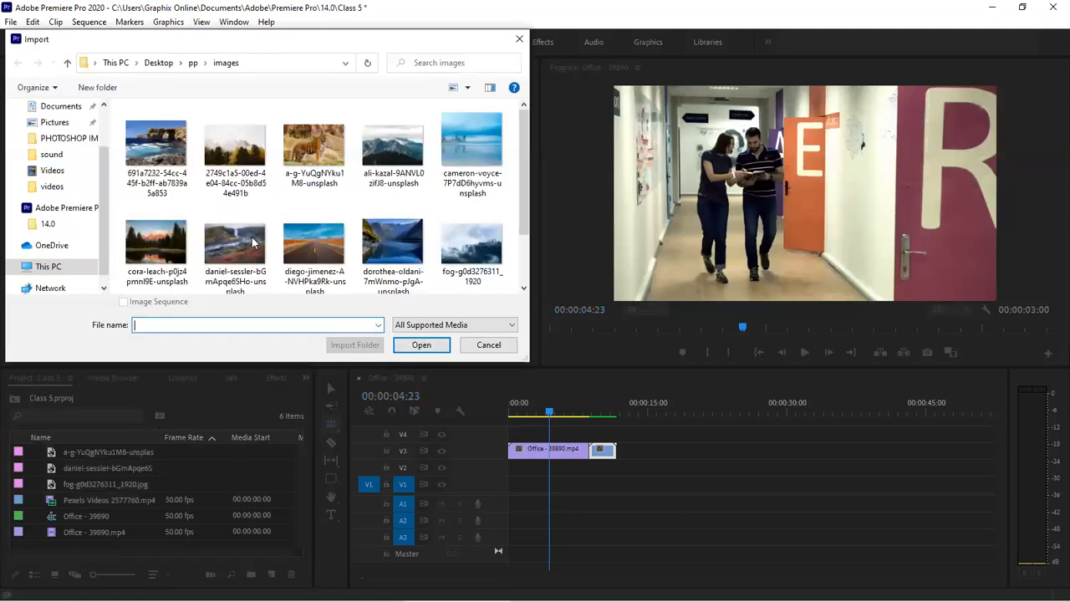
{"action": "left_click", "coordinate": [193, 64]}
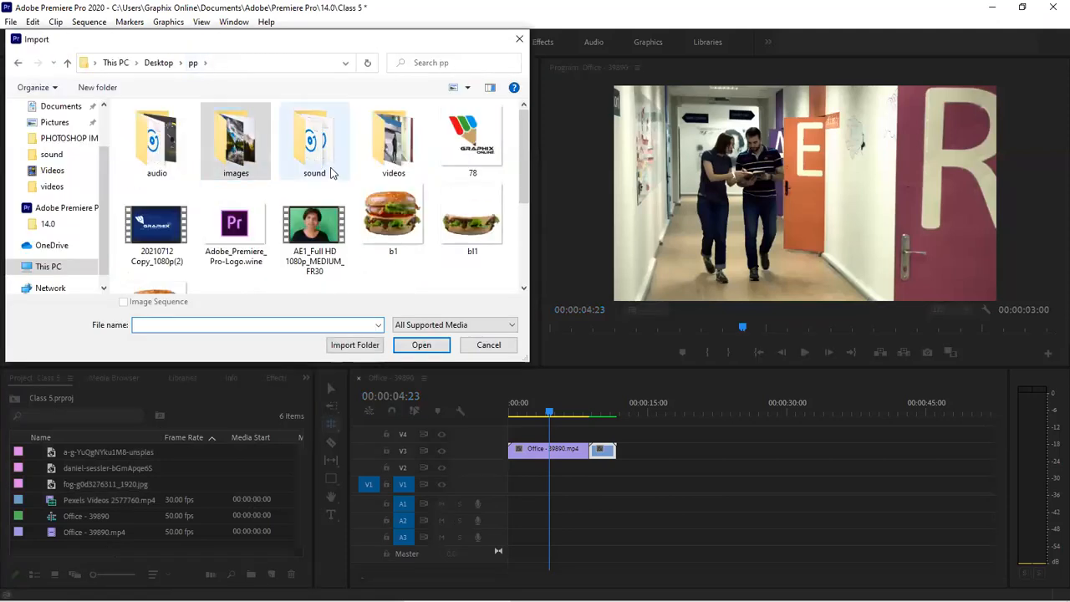
{"action": "double_click", "coordinate": [389, 161]}
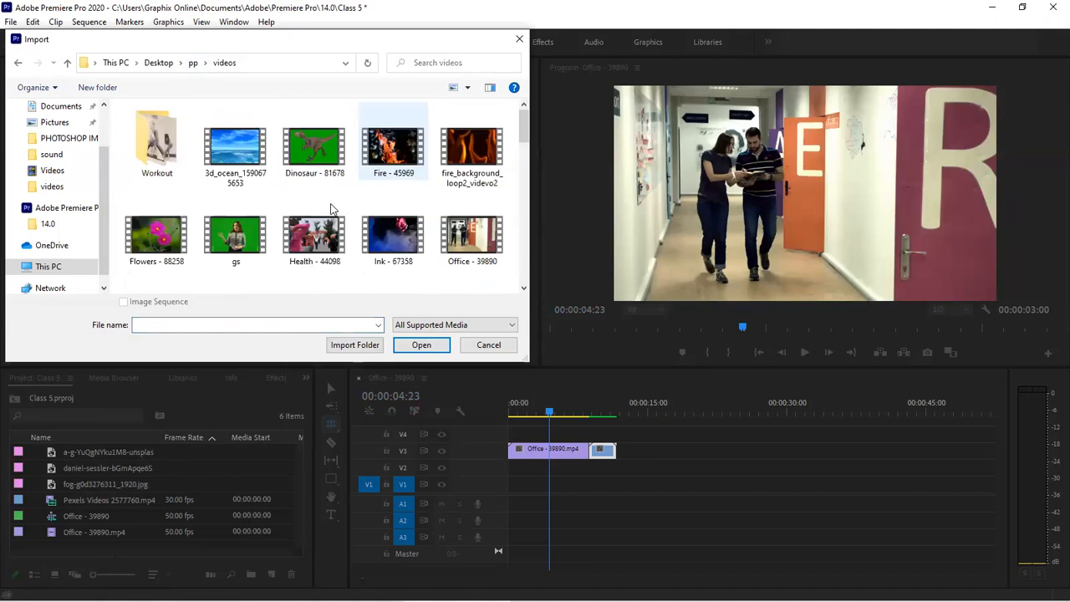
{"action": "double_click", "coordinate": [151, 234]}
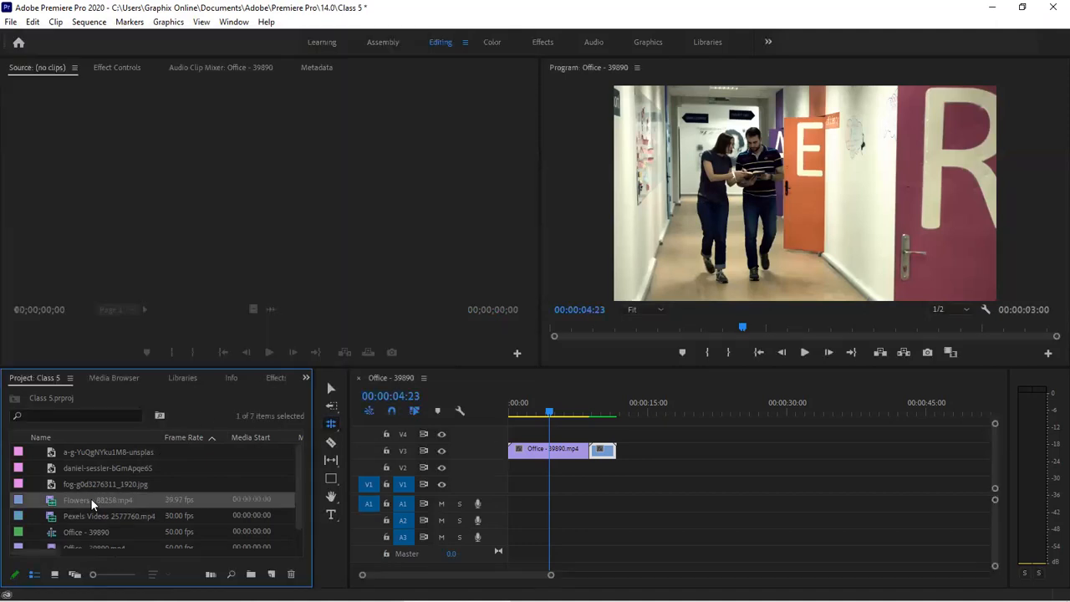
{"action": "left_click_drag", "start_coordinate": [117, 505], "coordinate": [625, 461]}
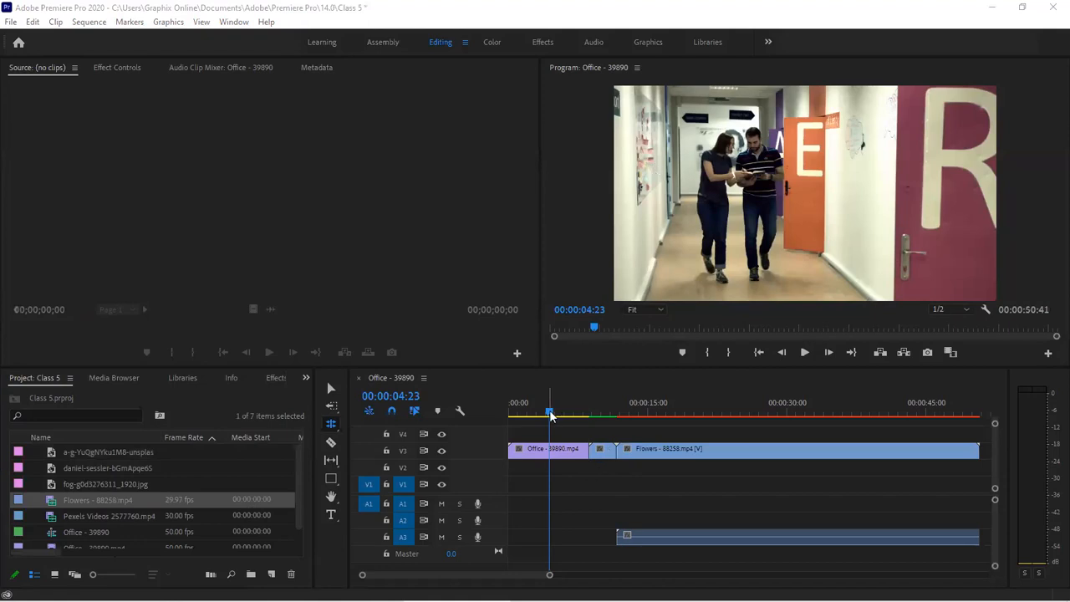
Delete the short clip between the Office and Flowers clips on V3 and play the end of the Office clip.
{"action": "left_click", "coordinate": [577, 415]}
{"action": "mouse_move", "coordinate": [577, 415]}
{"action": "left_mouse_down"}
{"action": "mouse_move", "coordinate": [587, 418]}
{"action": "mouse_move", "coordinate": [578, 414]}
{"action": "left_mouse_up"}
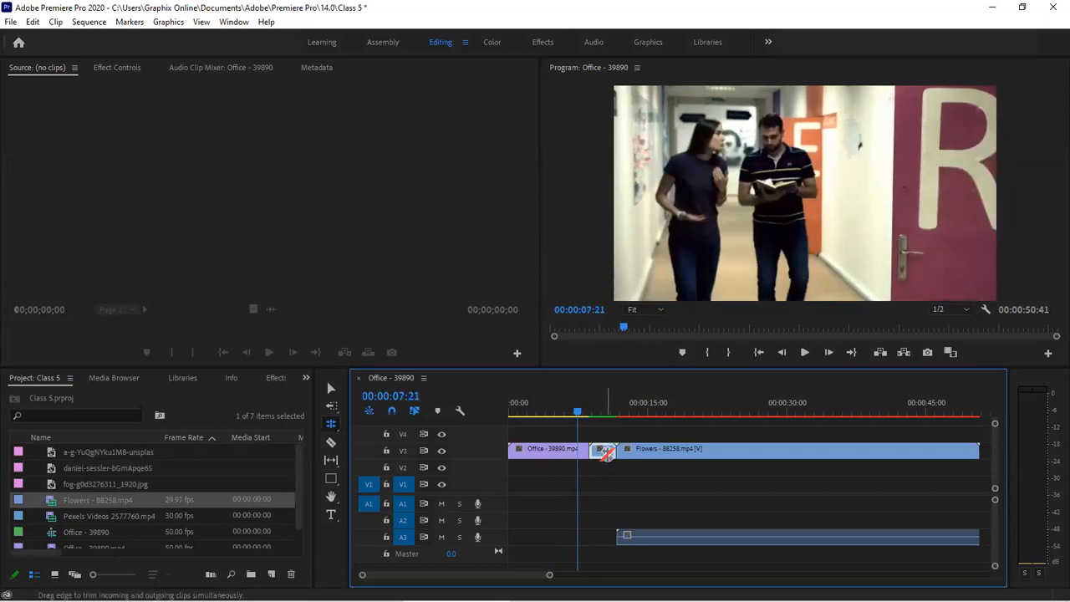
{"action": "key", "text": "space"}
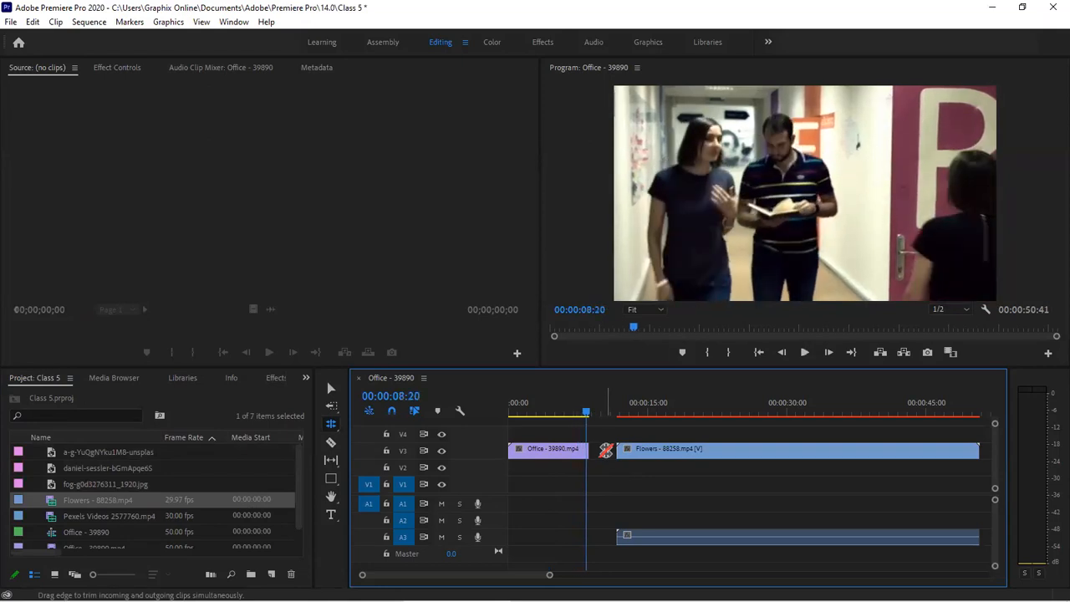
{"action": "key", "text": "space"}
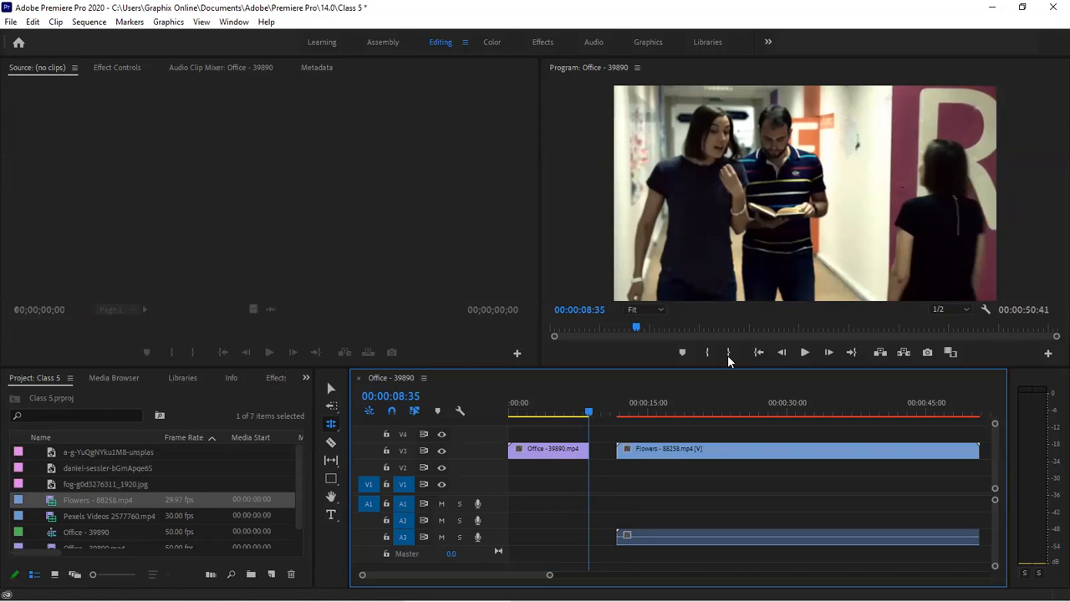
Move the Flowers clip with the Selection tool to start directly at the end of the Office clip on V3.
{"action": "left_click", "coordinate": [658, 455]}
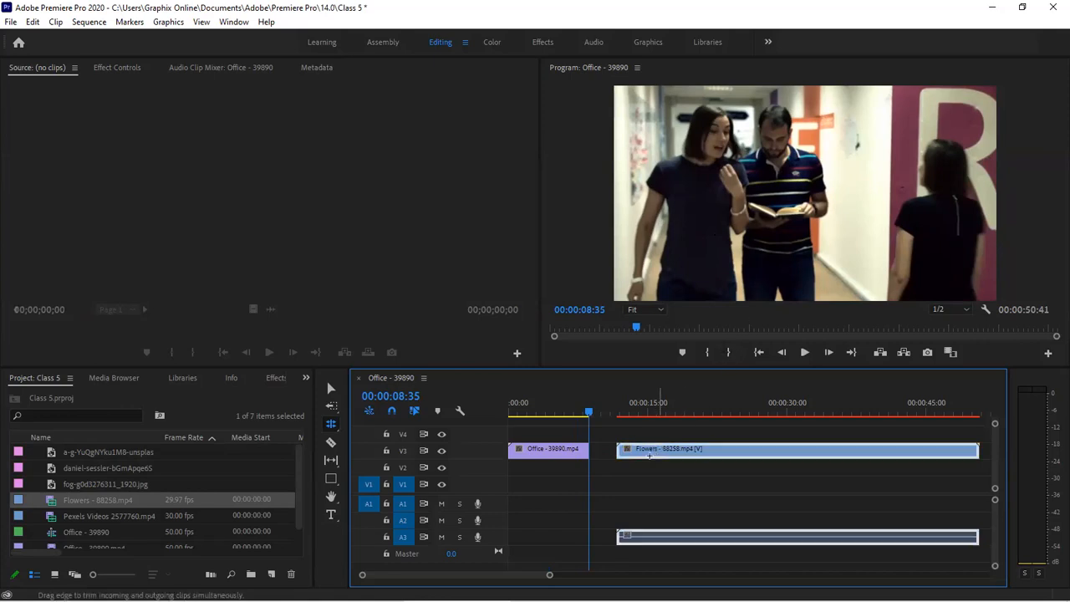
{"action": "left_click", "coordinate": [331, 389]}
{"action": "left_click", "coordinate": [653, 456]}
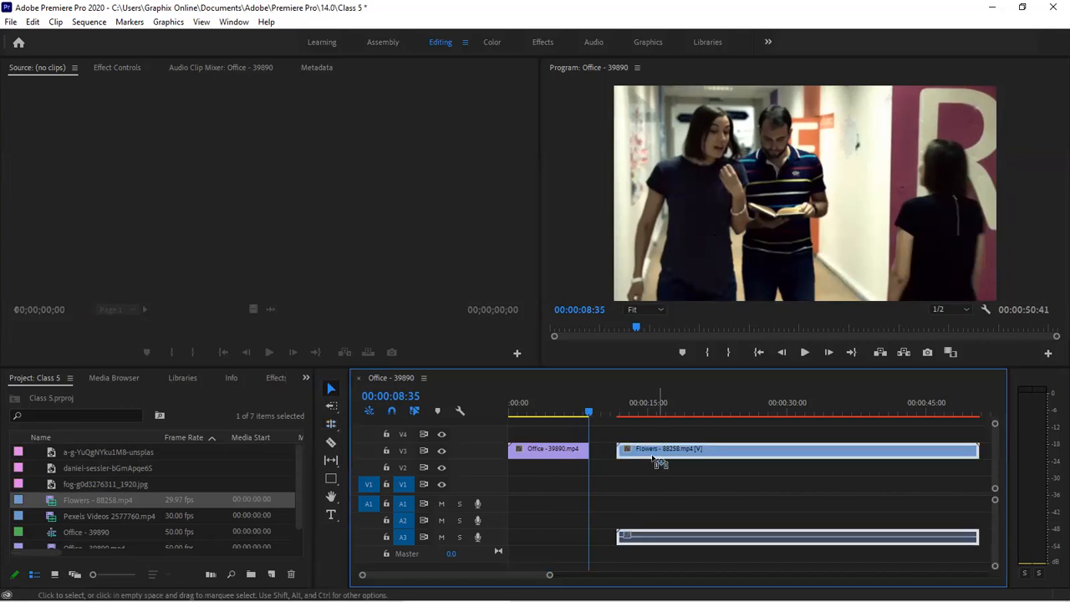
{"action": "left_click_drag", "start_coordinate": [626, 453], "coordinate": [600, 455]}
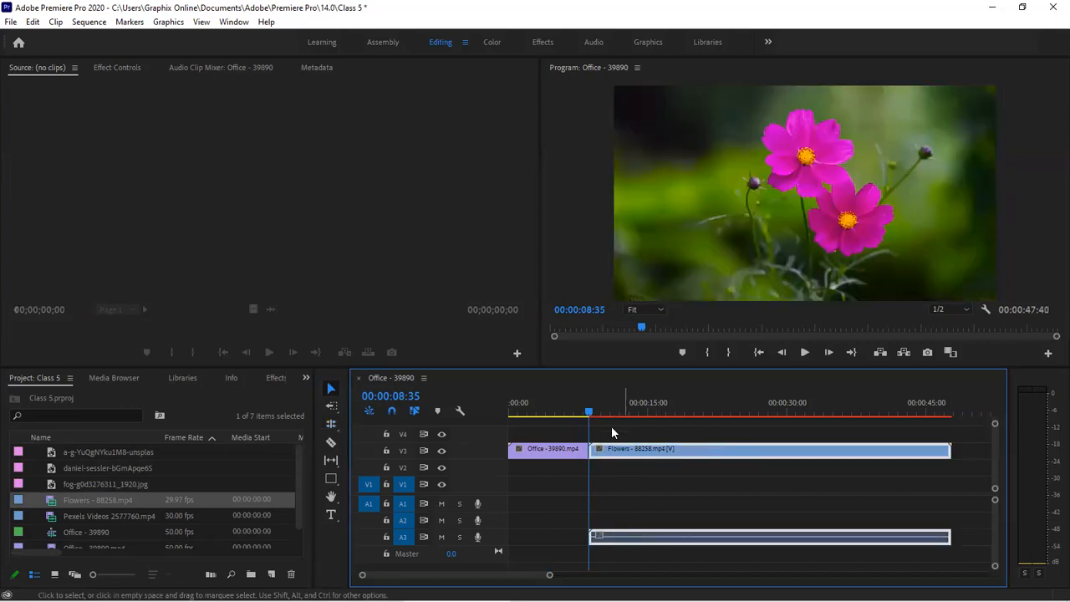
Preview the transition from the Office clip to the Flowers clip and return the playhead to before the cut.
{"action": "left_click", "coordinate": [589, 412]}
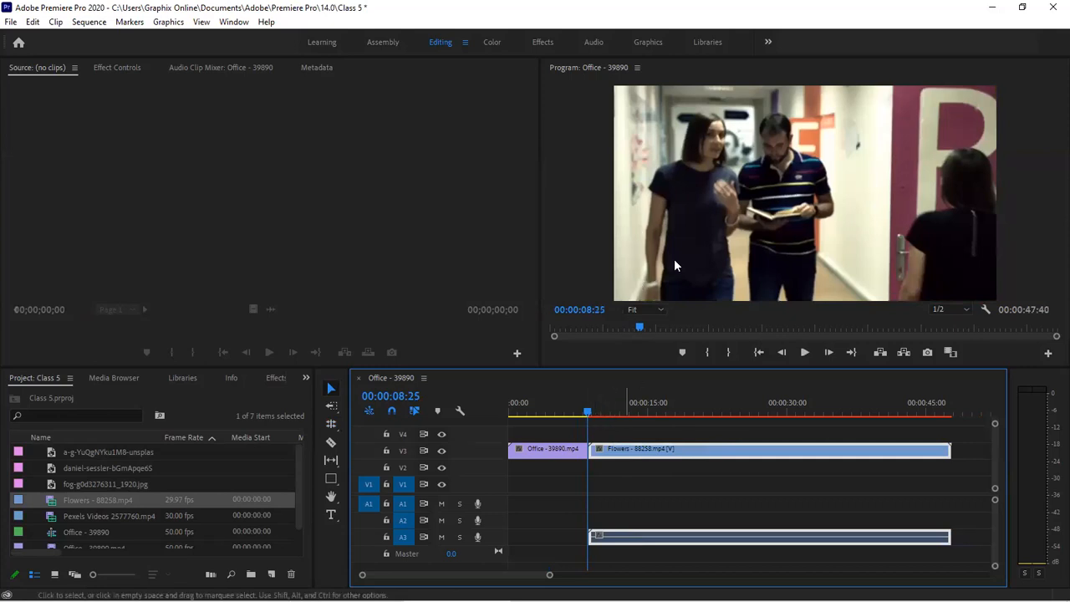
{"action": "key", "text": "space"}
{"action": "key", "text": "space"}
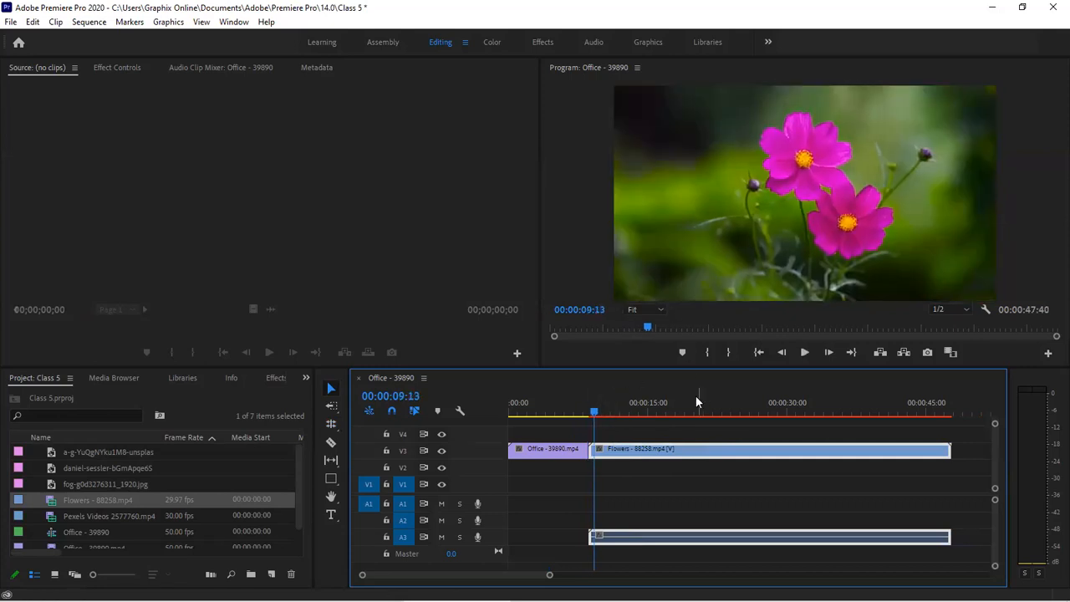
{"action": "left_click_drag", "start_coordinate": [594, 416], "coordinate": [581, 412]}
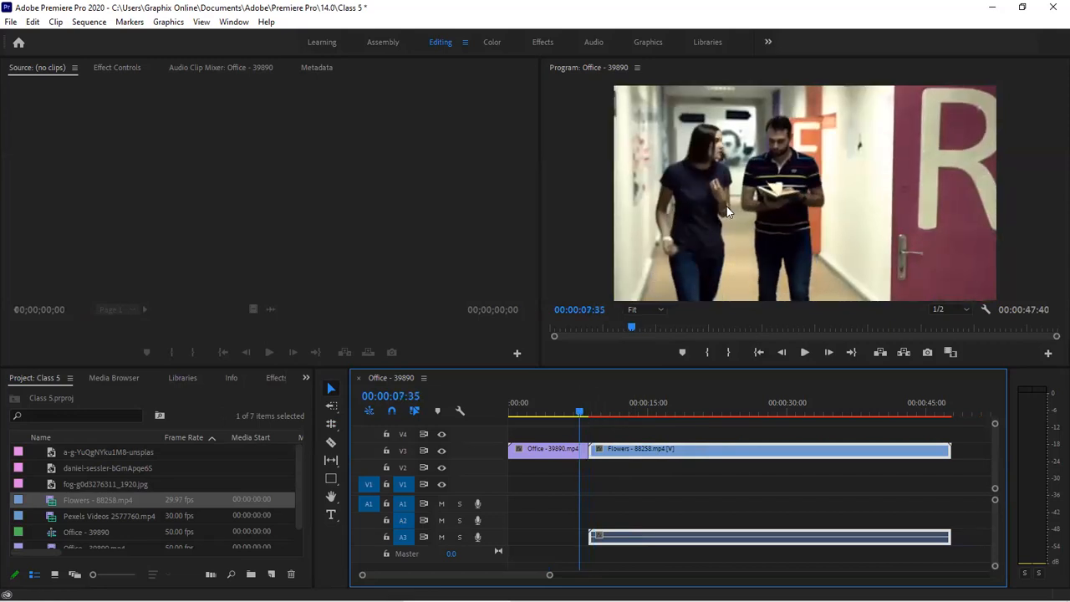
Try rolling the Office–Flowers cut on V3 later with the Rolling Edit tool, play through it, and undo the roll.
{"action": "left_click", "coordinate": [332, 424]}
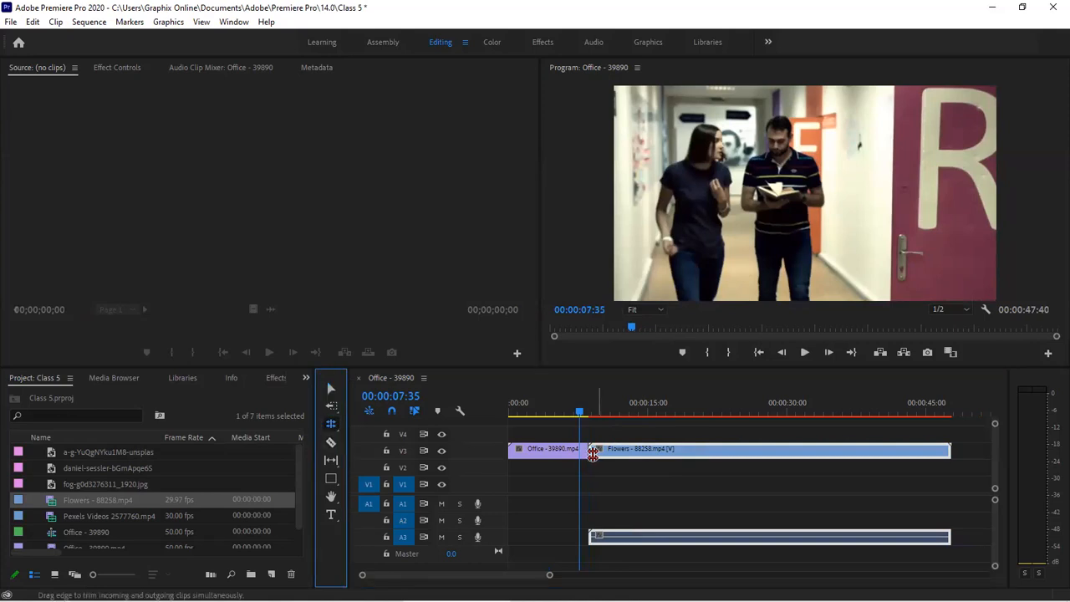
{"action": "left_click_drag", "start_coordinate": [590, 450], "coordinate": [603, 462]}
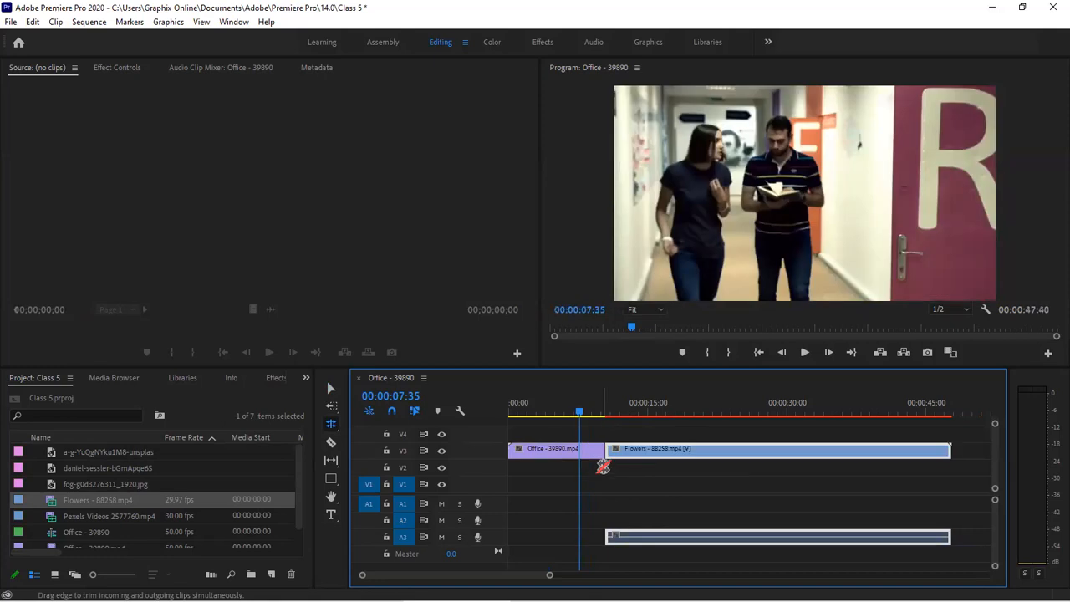
{"action": "key", "text": "space"}
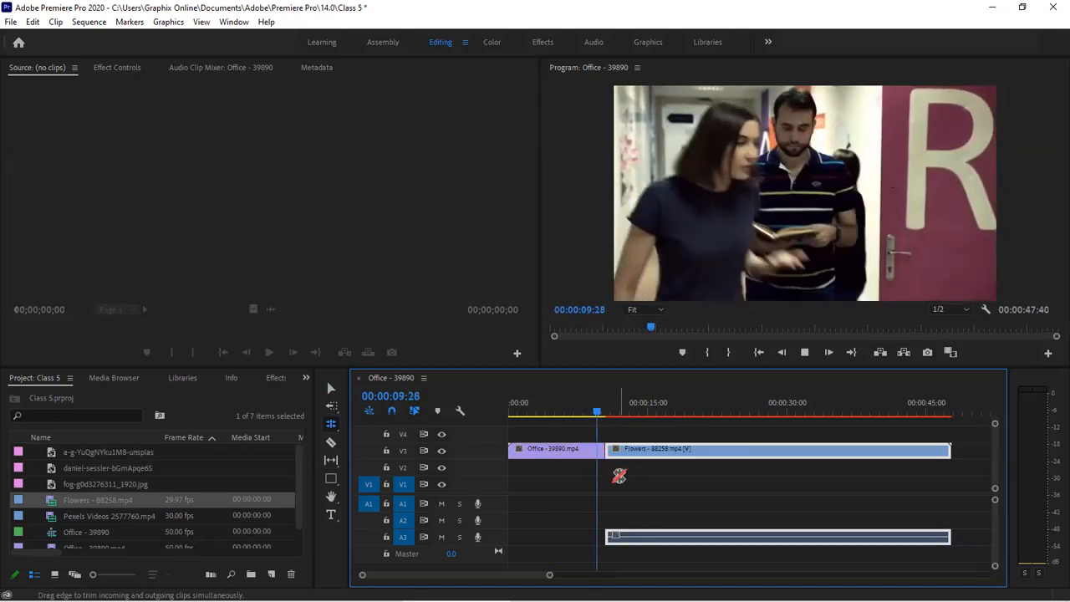
{"action": "key", "text": "space"}
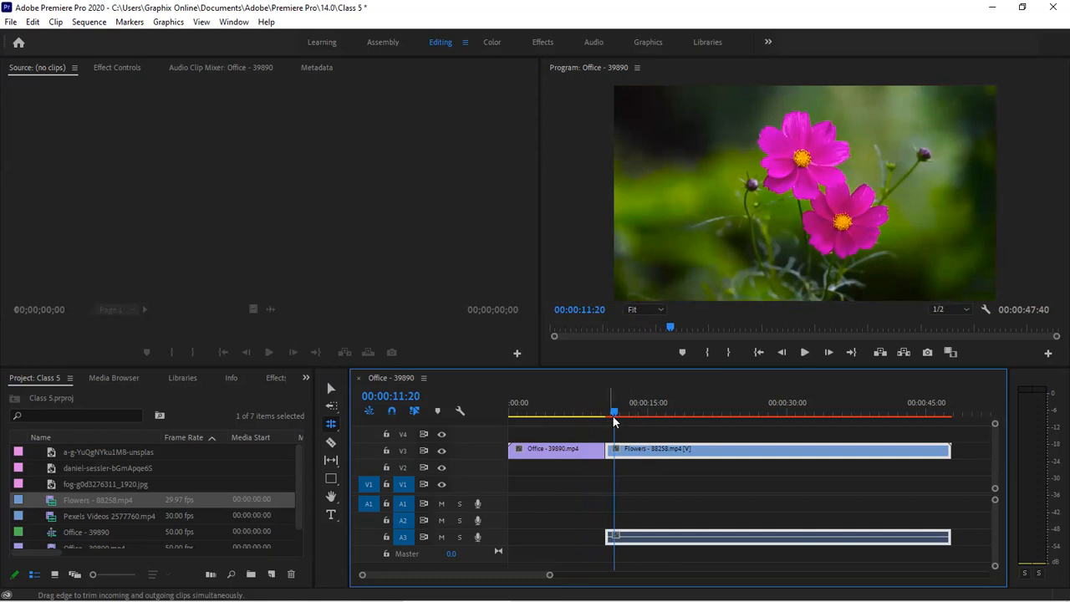
{"action": "left_click_drag", "start_coordinate": [634, 450], "coordinate": [637, 451]}
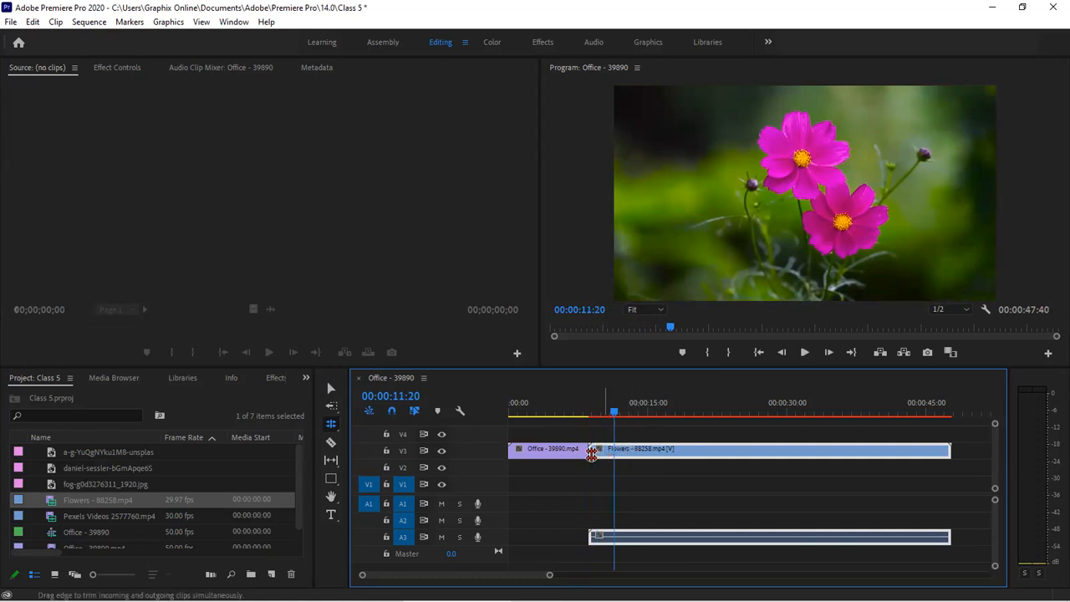
Park the playhead near the Office–Flowers cut and roll that cut on V3 later to 00:00:11:15 with the Rolling Edit tool.
{"action": "left_click_drag", "start_coordinate": [596, 411], "coordinate": [588, 413]}
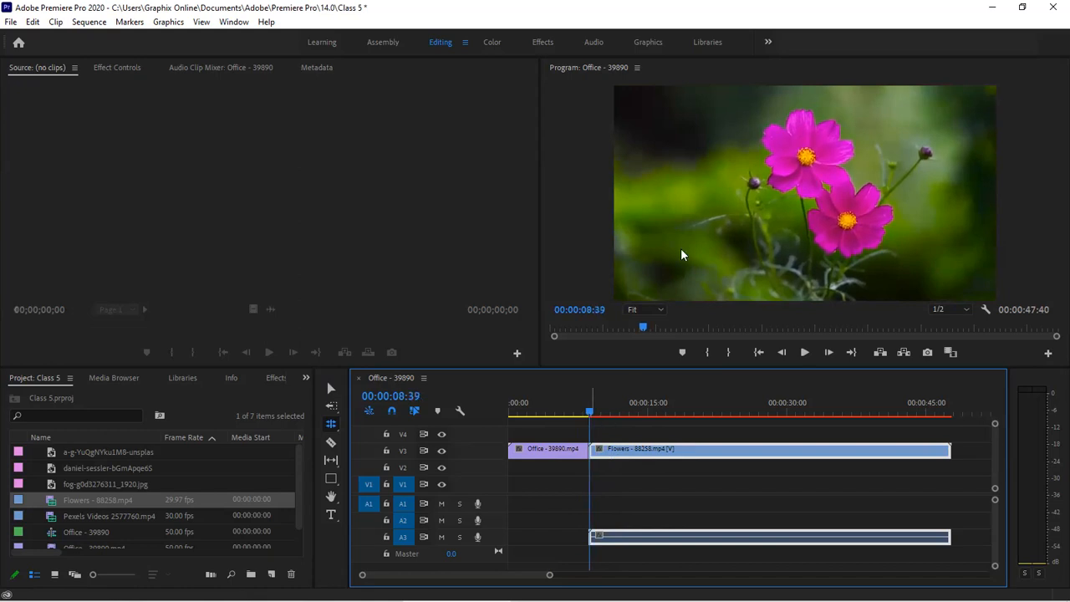
{"action": "left_click", "coordinate": [586, 410]}
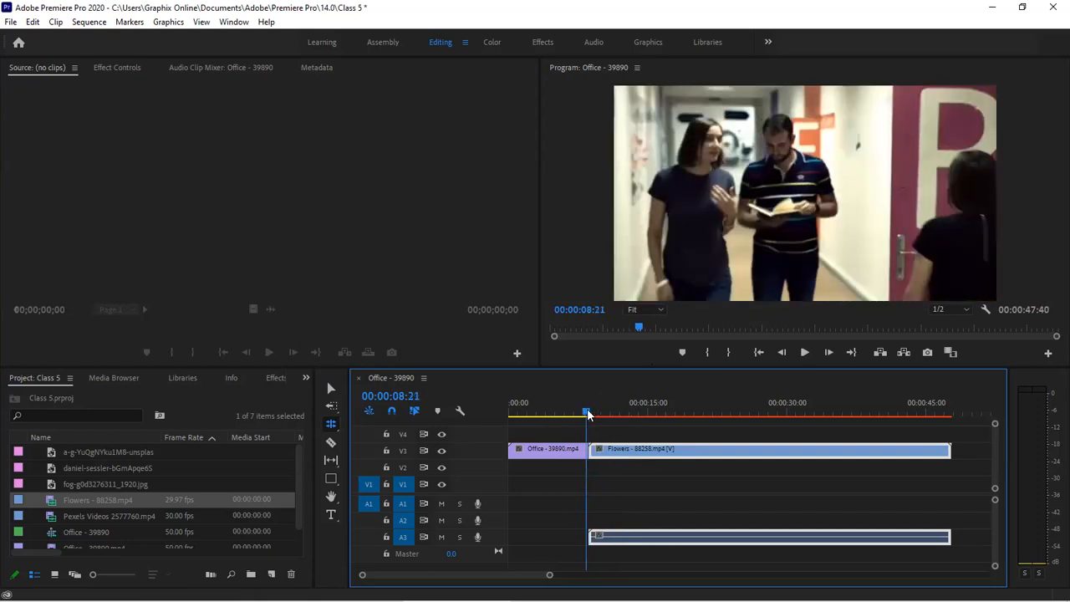
{"action": "left_click_drag", "start_coordinate": [587, 408], "coordinate": [588, 408]}
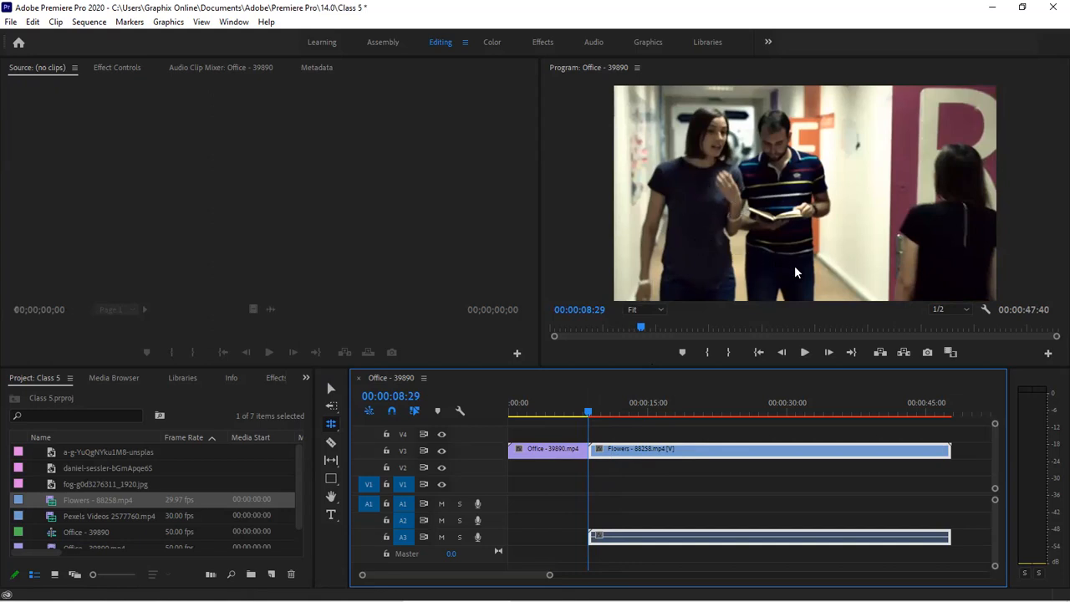
{"action": "left_click", "coordinate": [588, 450]}
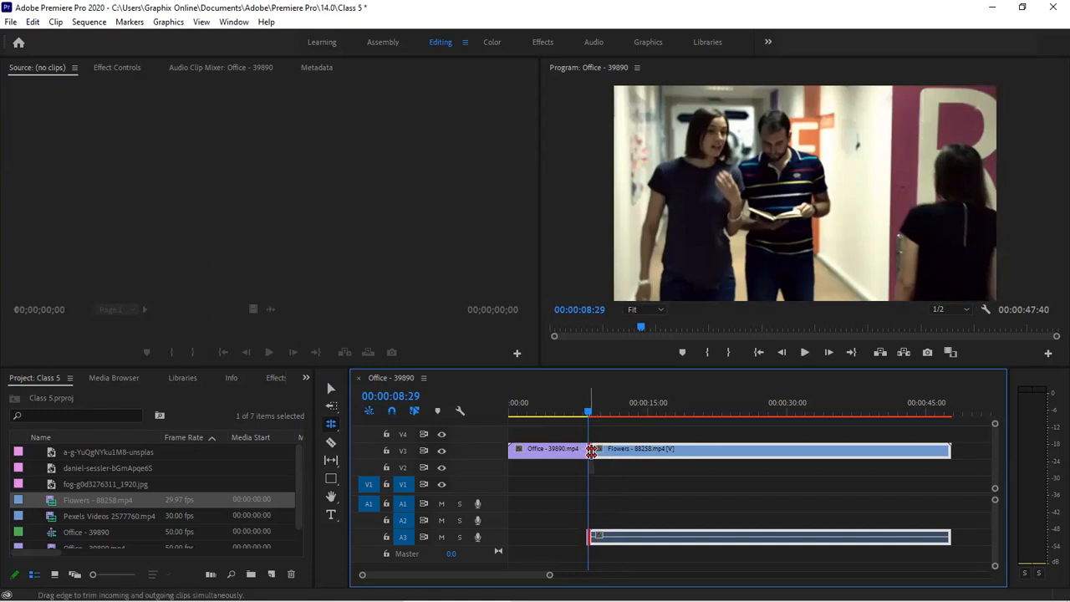
{"action": "left_click_drag", "start_coordinate": [591, 451], "coordinate": [591, 450]}
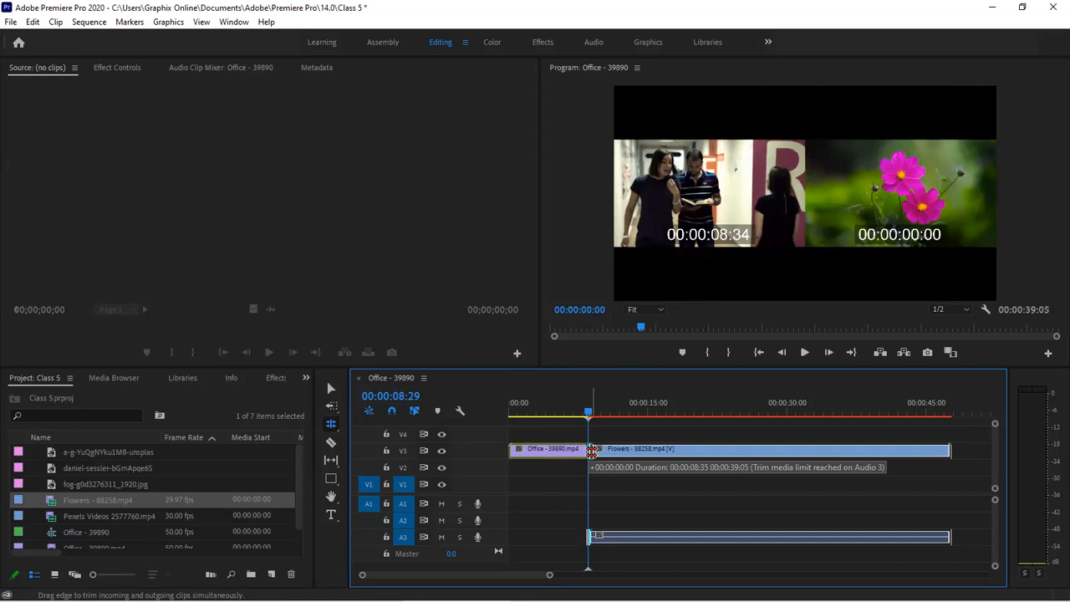
{"action": "left_click_drag", "start_coordinate": [591, 451], "coordinate": [593, 450]}
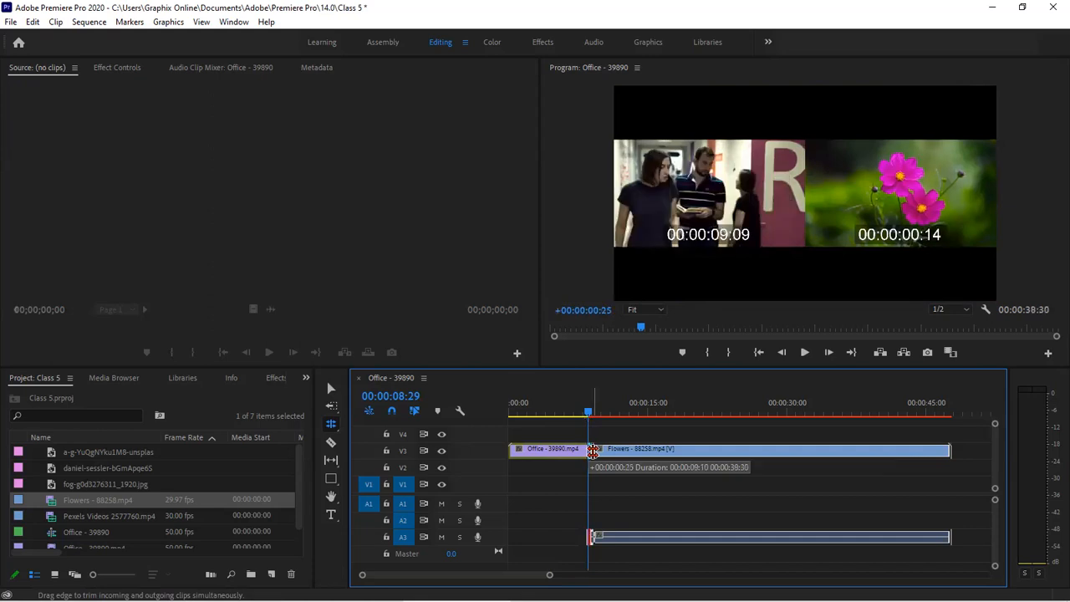
{"action": "left_click_drag", "start_coordinate": [593, 451], "coordinate": [600, 451]}
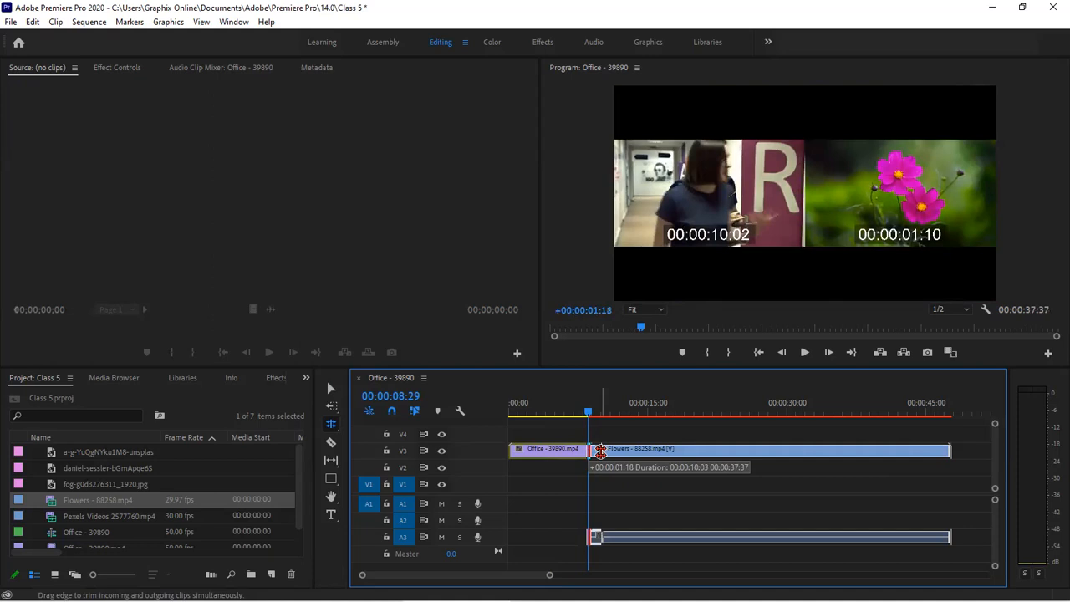
{"action": "left_click_drag", "start_coordinate": [601, 450], "coordinate": [613, 451]}
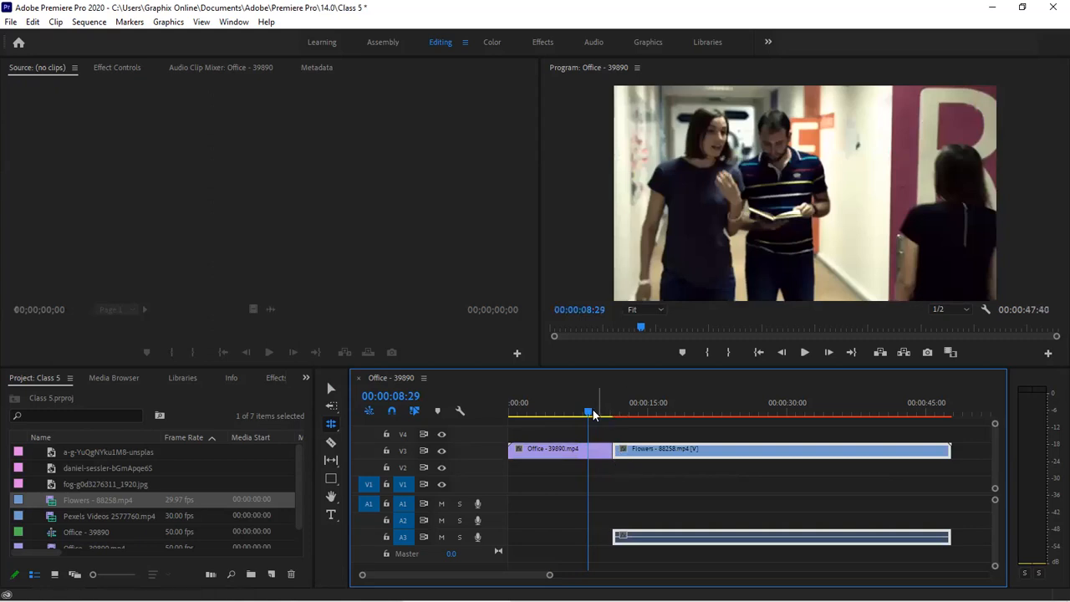
Move the playhead to the rolled cut and play the sequence into the Flowers clip.
{"action": "left_click_drag", "start_coordinate": [597, 412], "coordinate": [616, 419]}
{"action": "key", "text": "space"}
{"action": "key", "text": "space"}
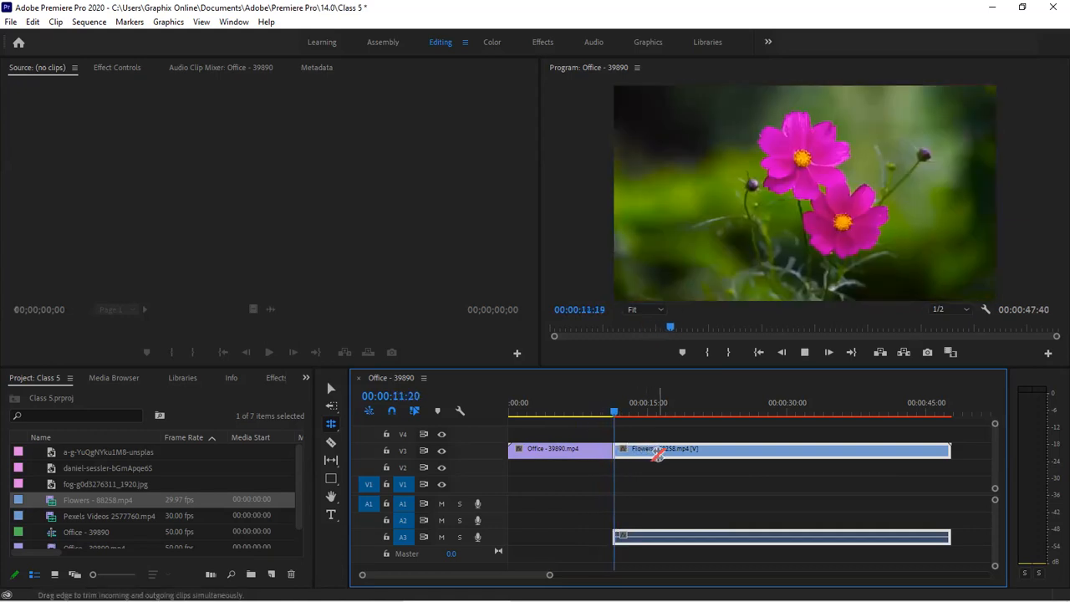
{"action": "key", "text": "space"}
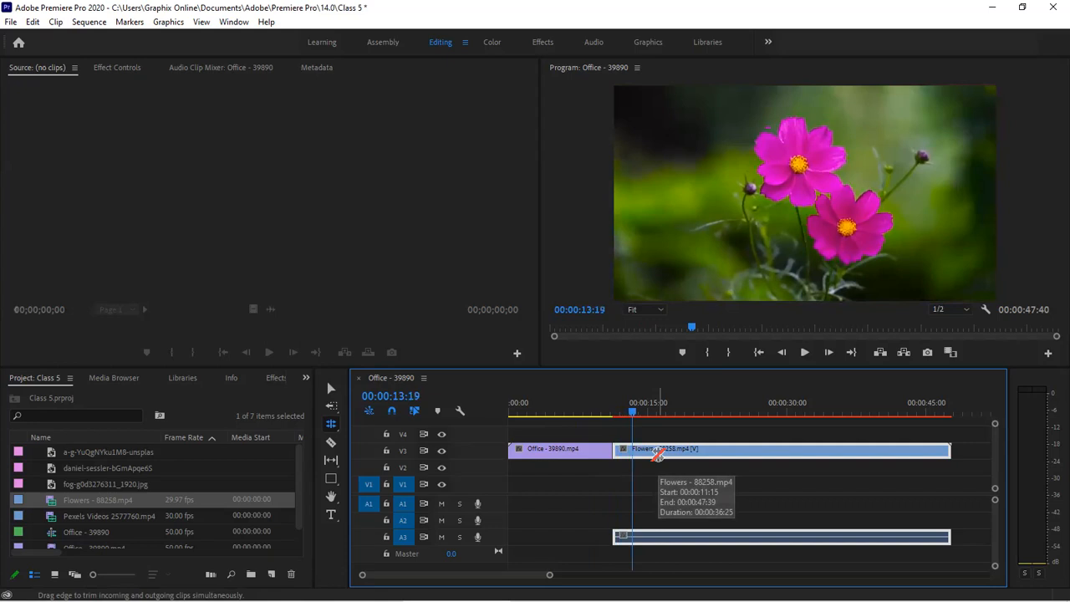